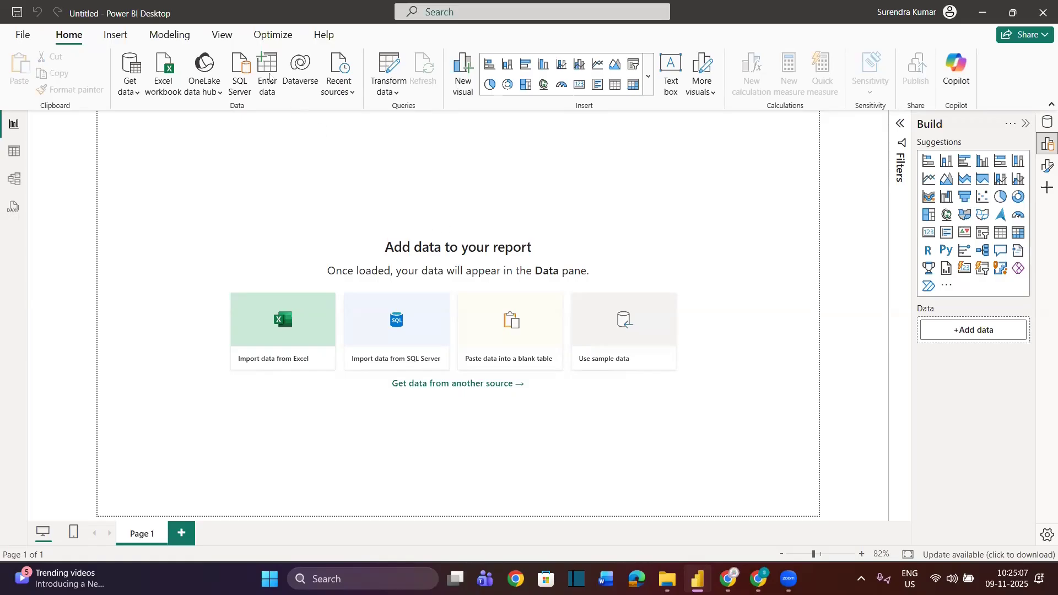
Import the Practice Data - City sheet from the Excel workbook Practice Data - city.xlsx and load it into the report
click(166, 77)
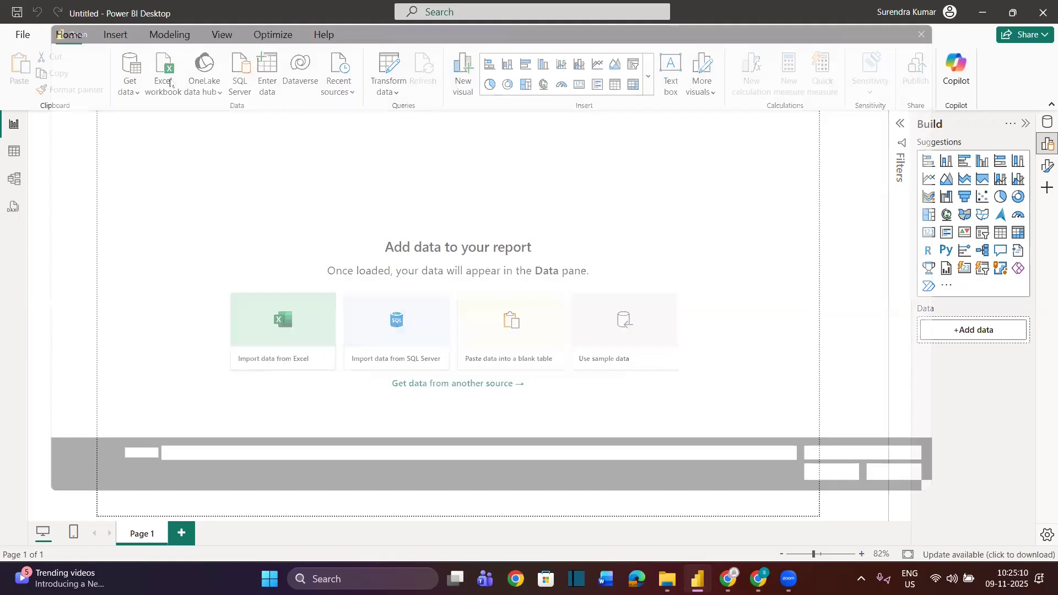
click(842, 39)
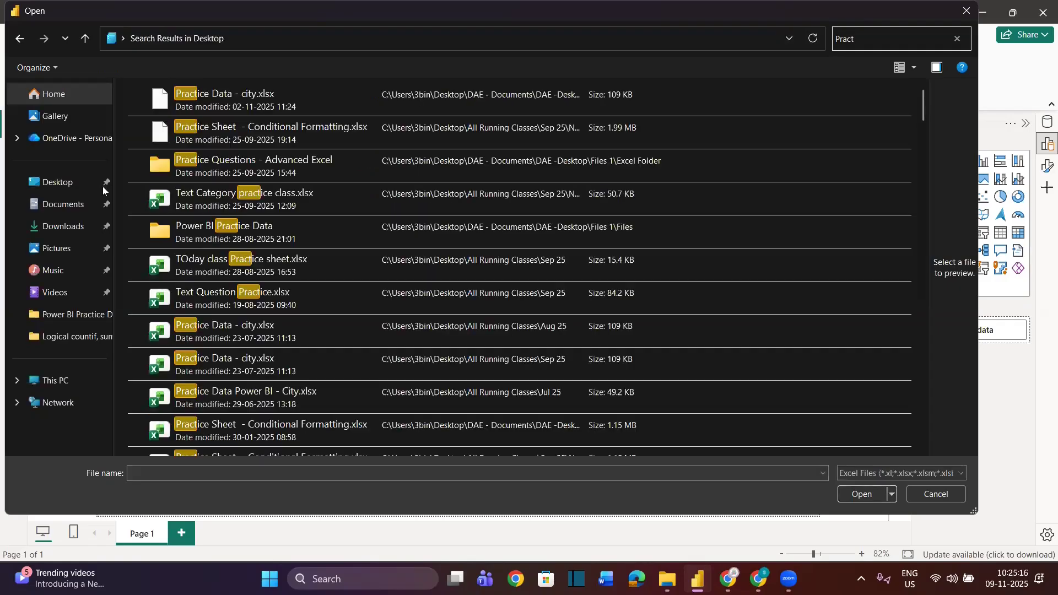
click(222, 101)
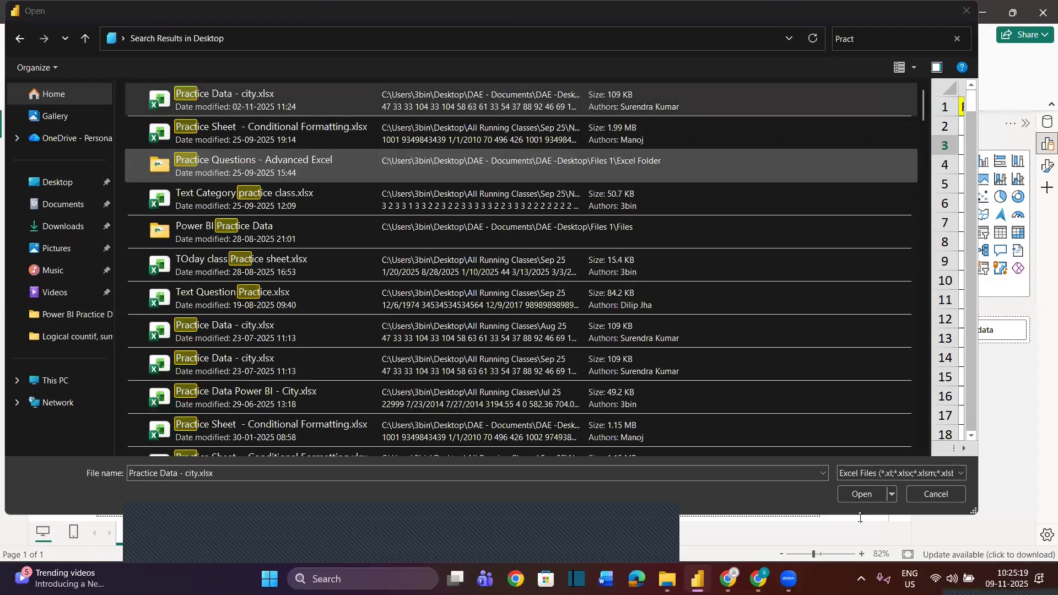
click(862, 494)
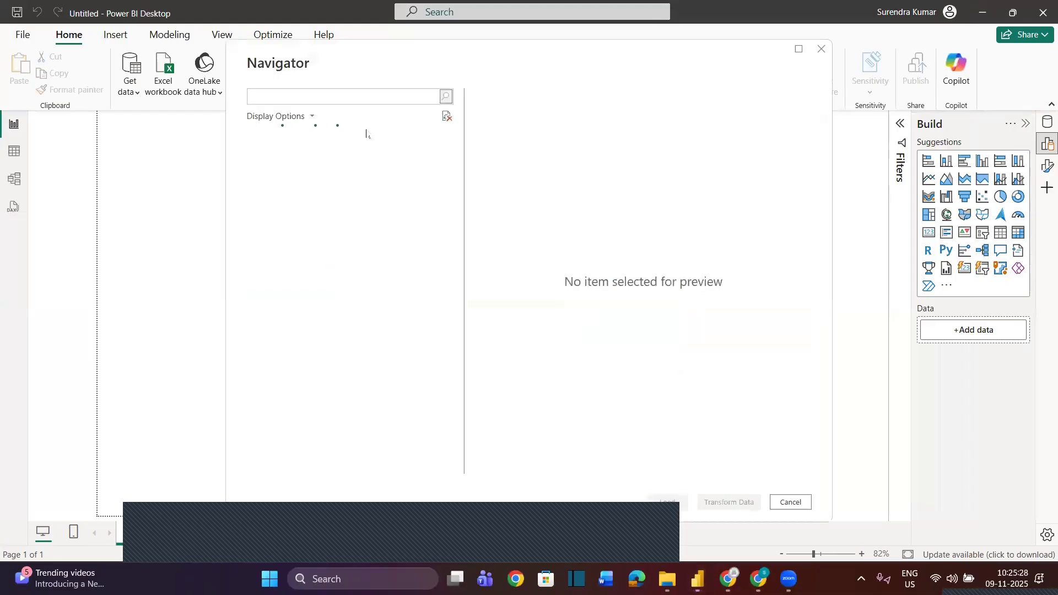
click(268, 155)
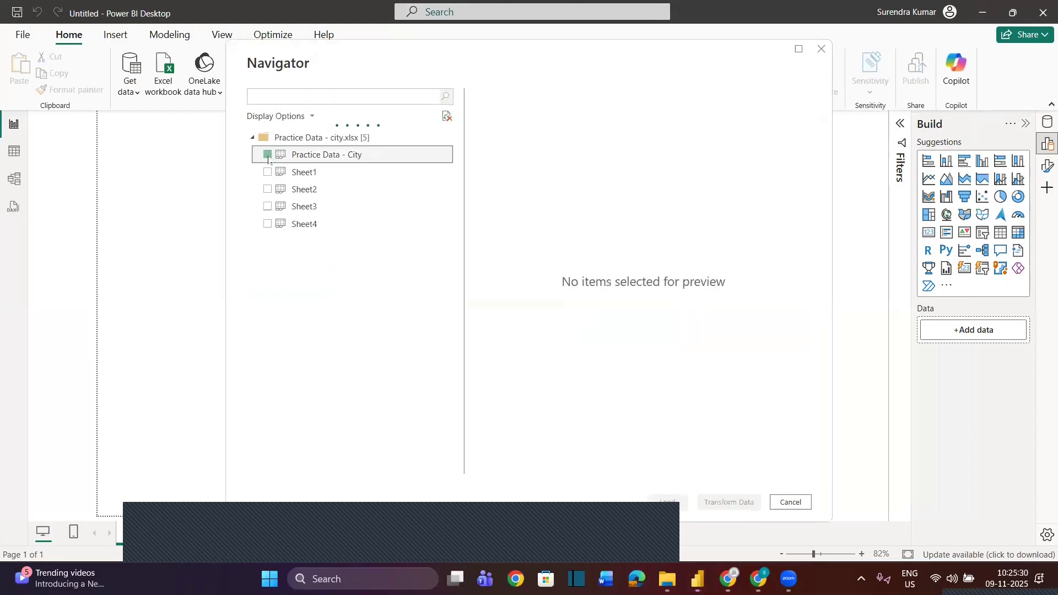
click(667, 502)
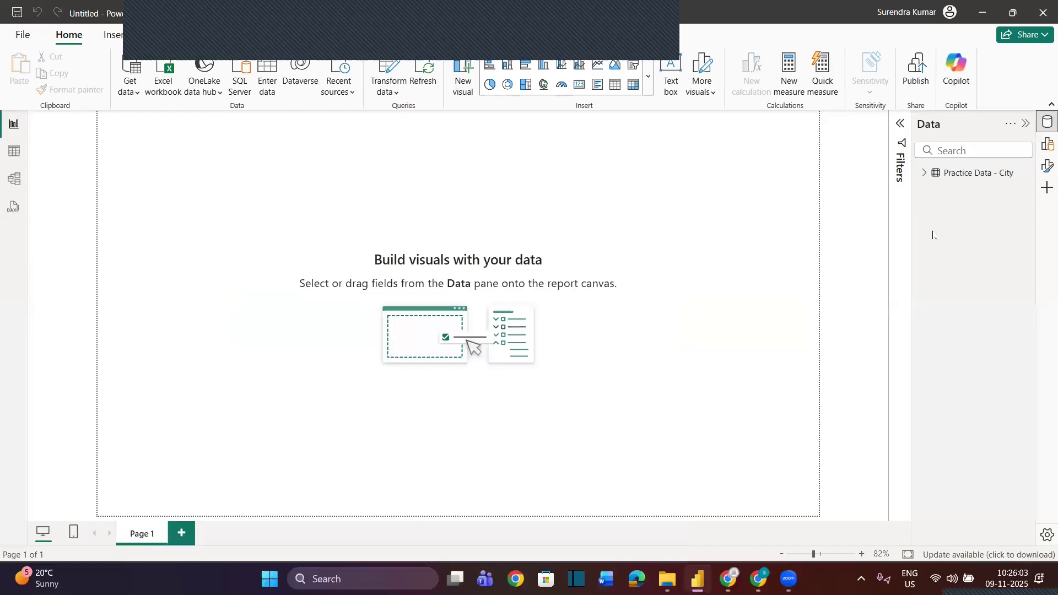
Set the canvas type of the report page to Custom in its format settings
click(1047, 166)
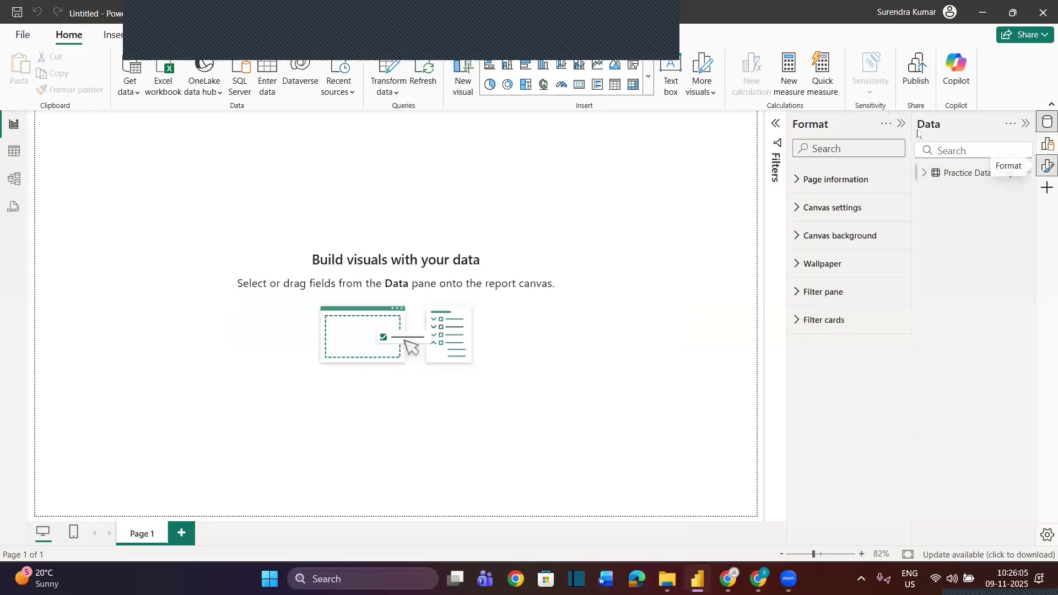
click(1024, 124)
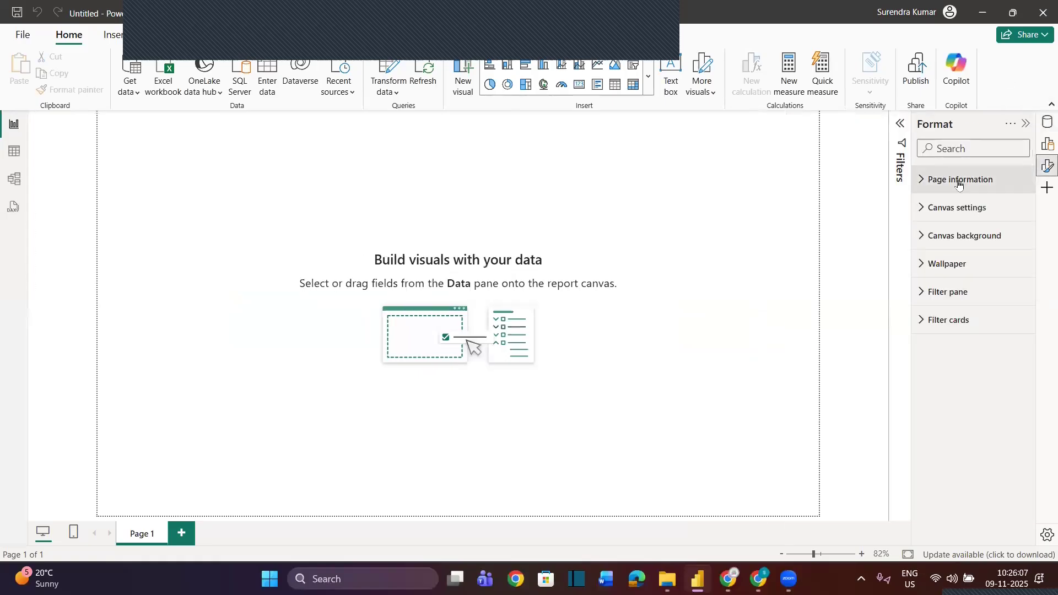
click(923, 213)
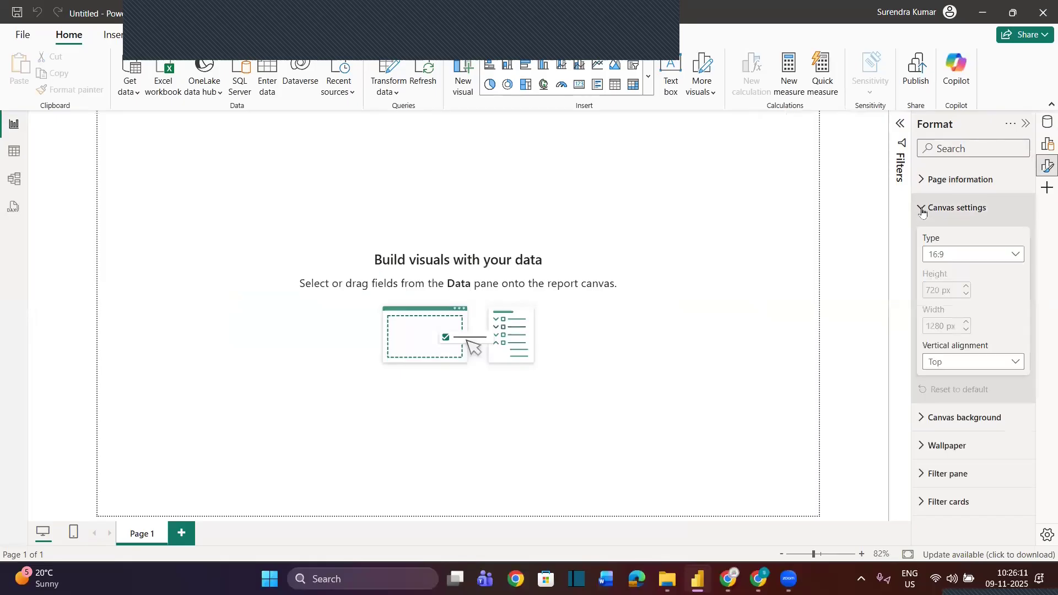
click(947, 255)
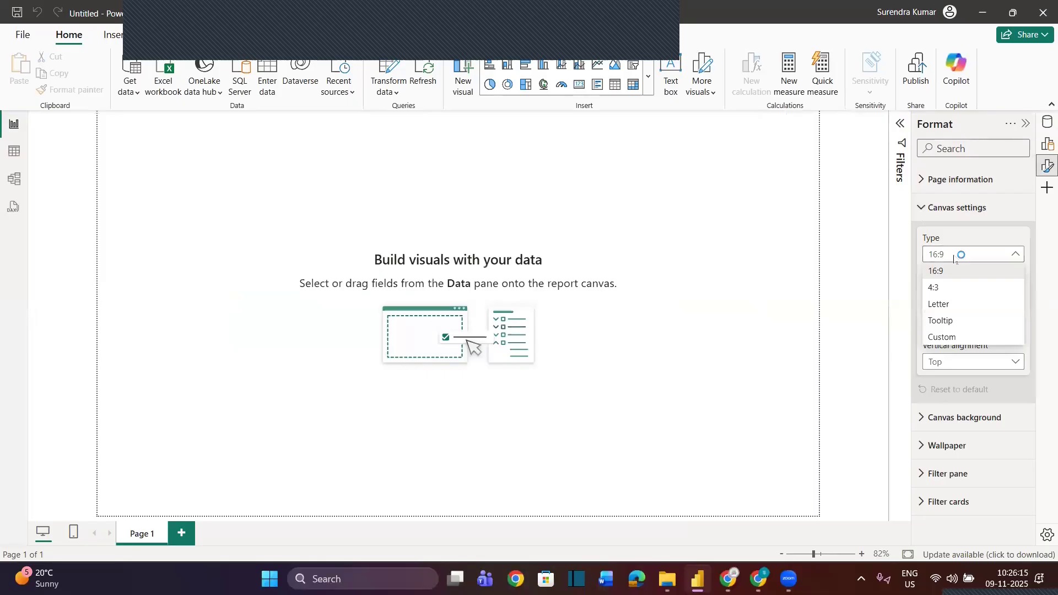
click(952, 337)
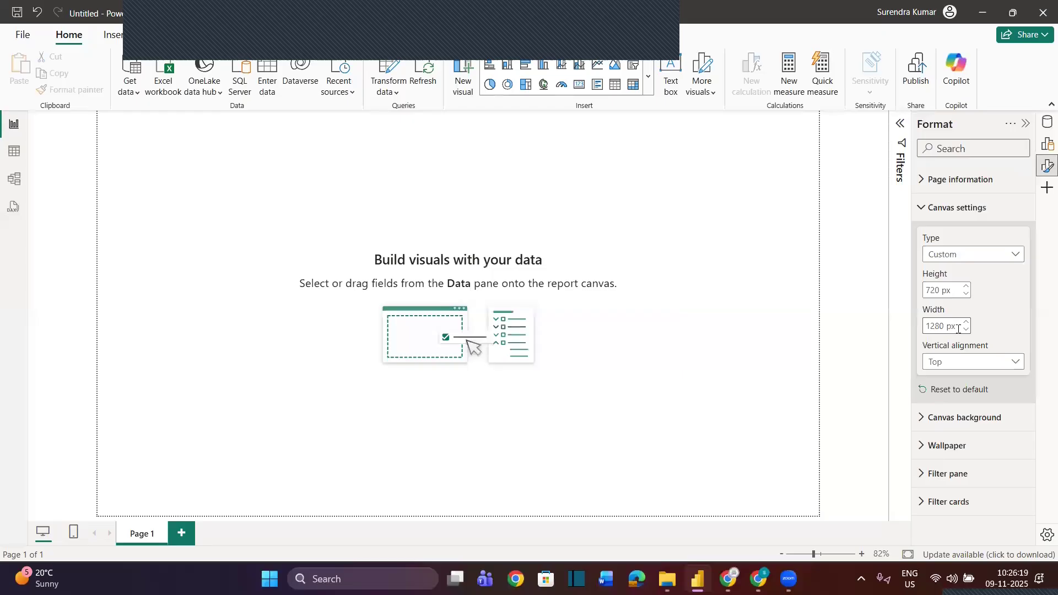
Try canvas widths of 1350 px and 1500 px for the report page
double_click(945, 328)
text(1350)
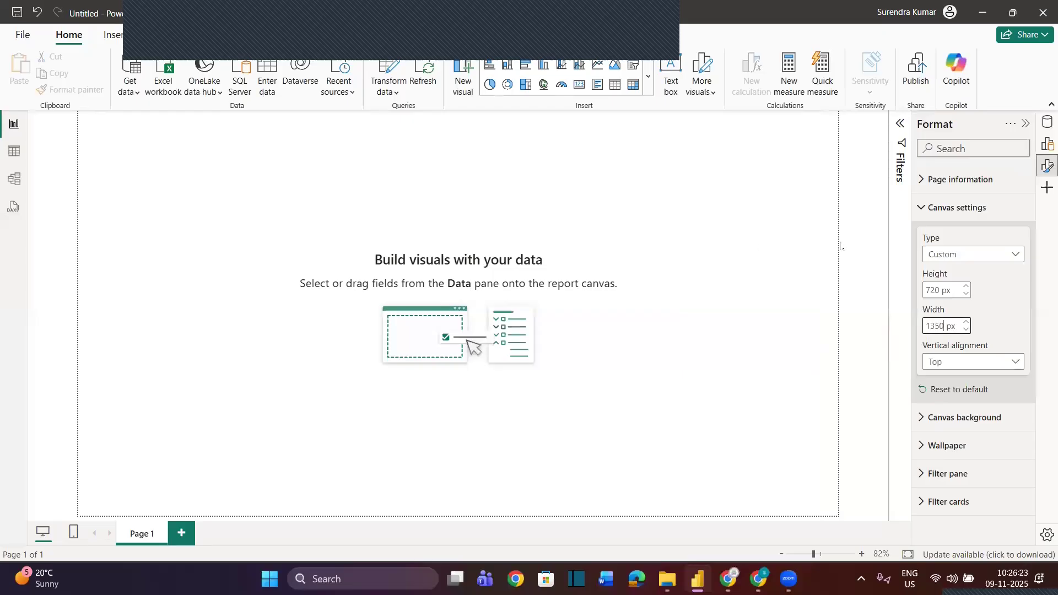
double_click(942, 325)
text(1500)
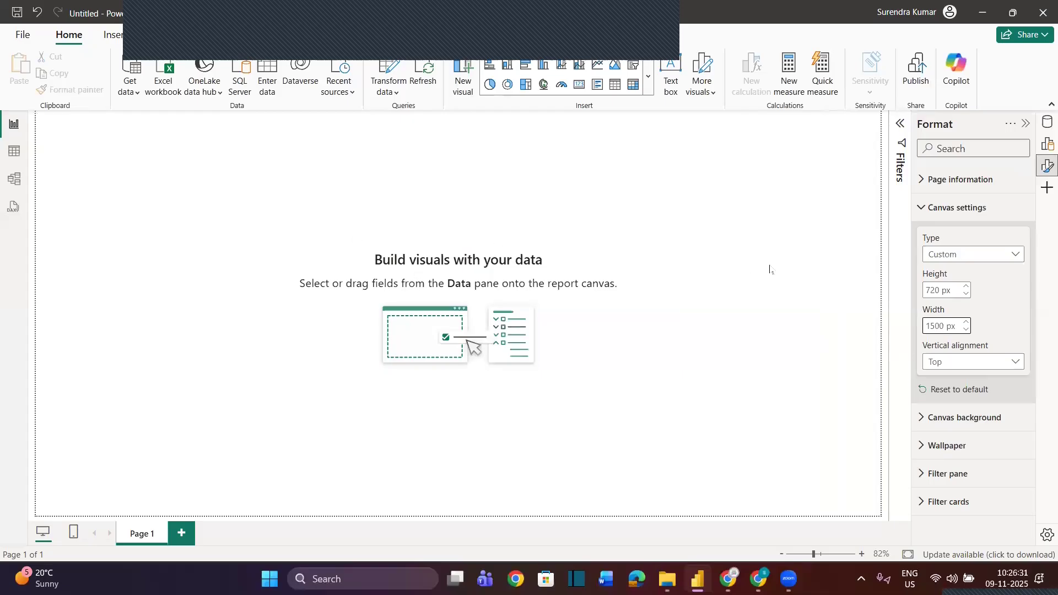
Set the canvas width to 1450 px and collapse the format settings
double_click(931, 327)
text(1450)
key(Return)
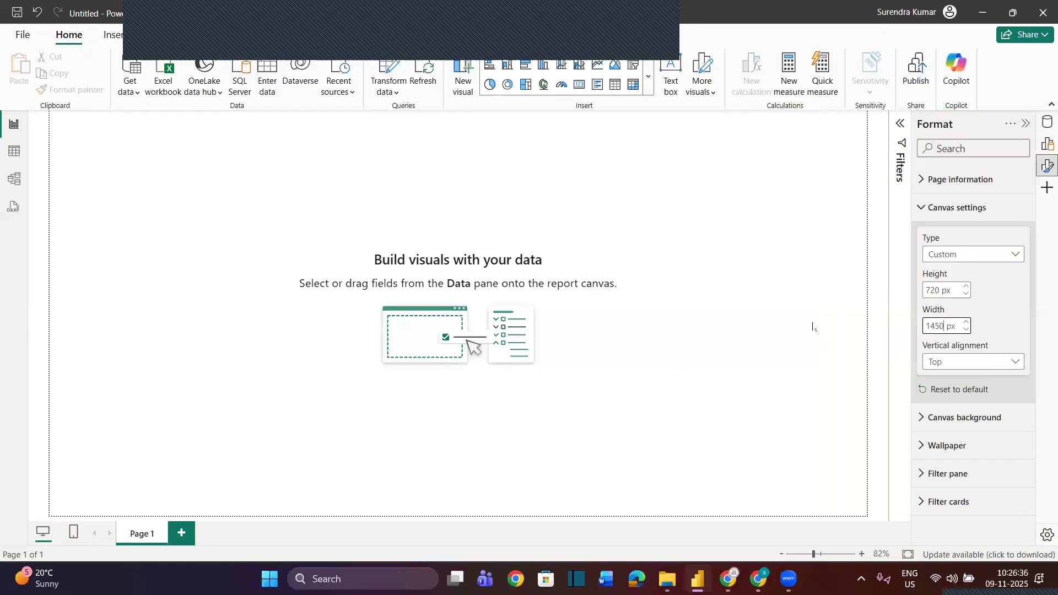
click(1025, 124)
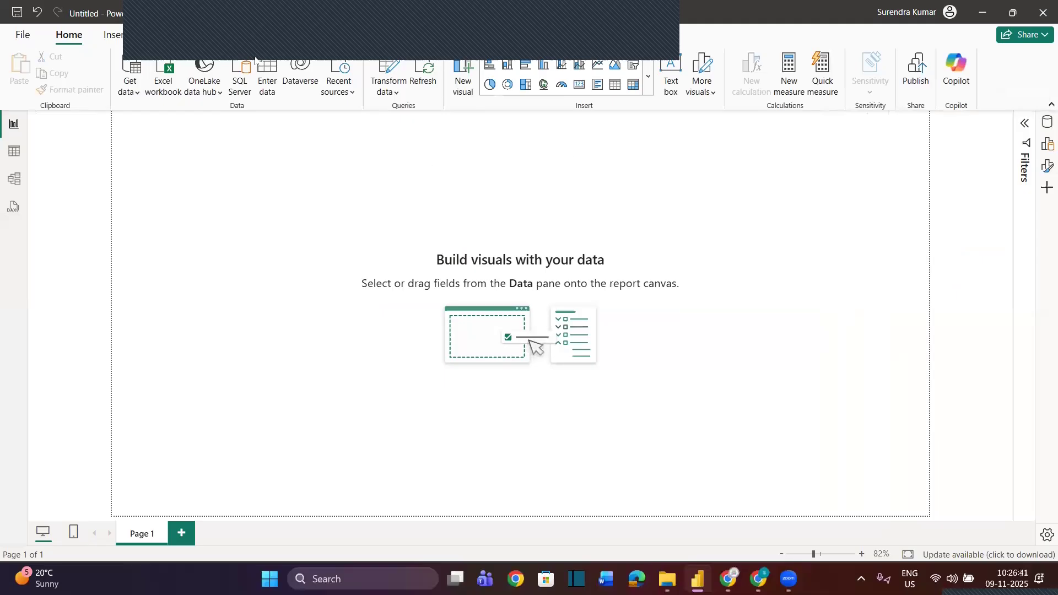
Insert a pie chart, enlarge it and position it near the middle of the page
click(490, 84)
drag(215, 267, 460, 407)
drag(325, 125, 519, 157)
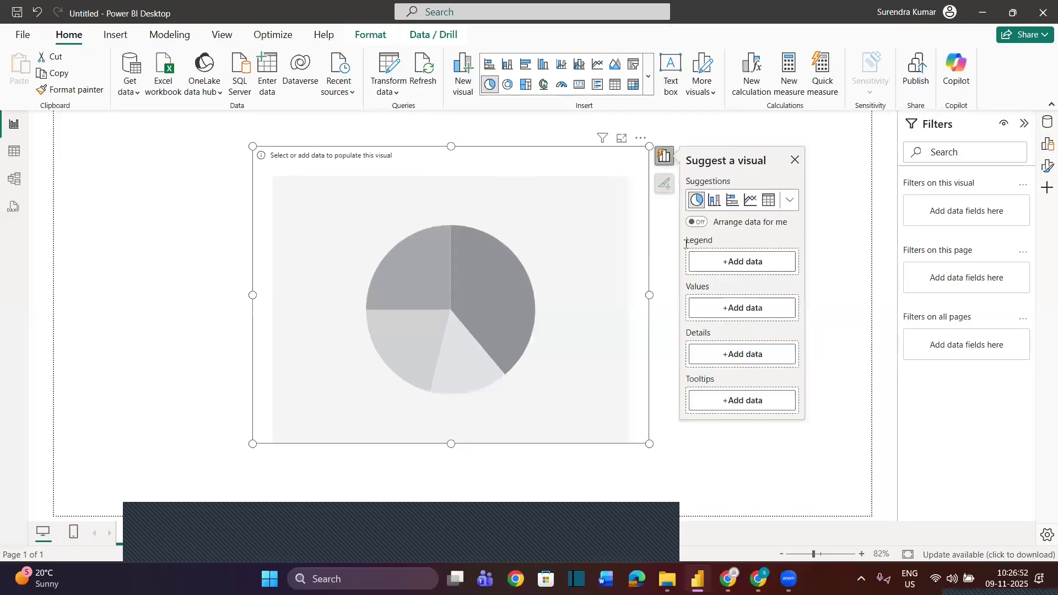
click(1024, 123)
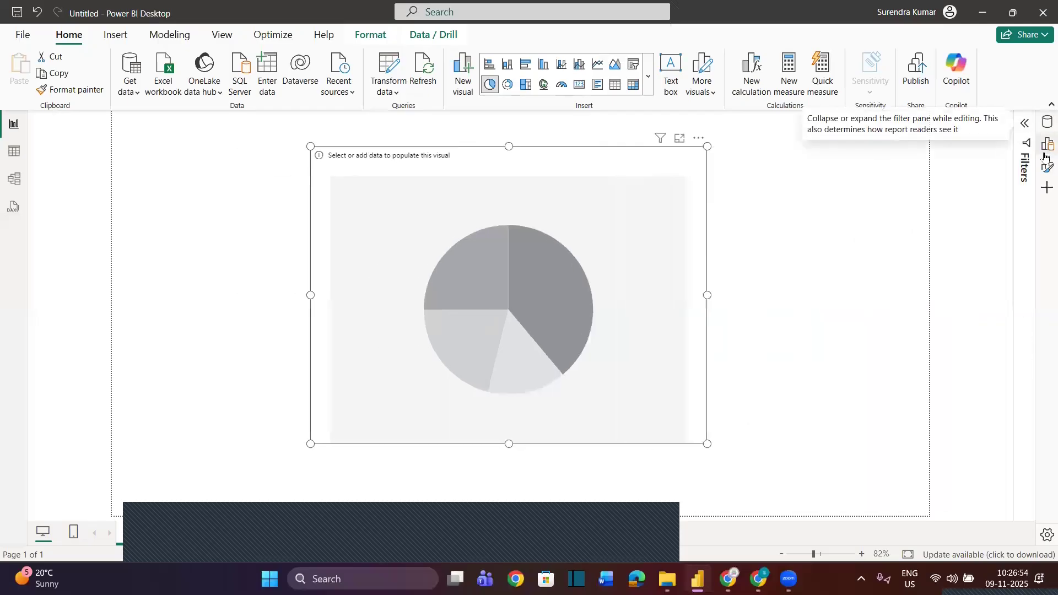
Add the Category, Segment, Ship Mode, Order Priority and Zone fields, in that order, to the pie chart's legend
click(1046, 122)
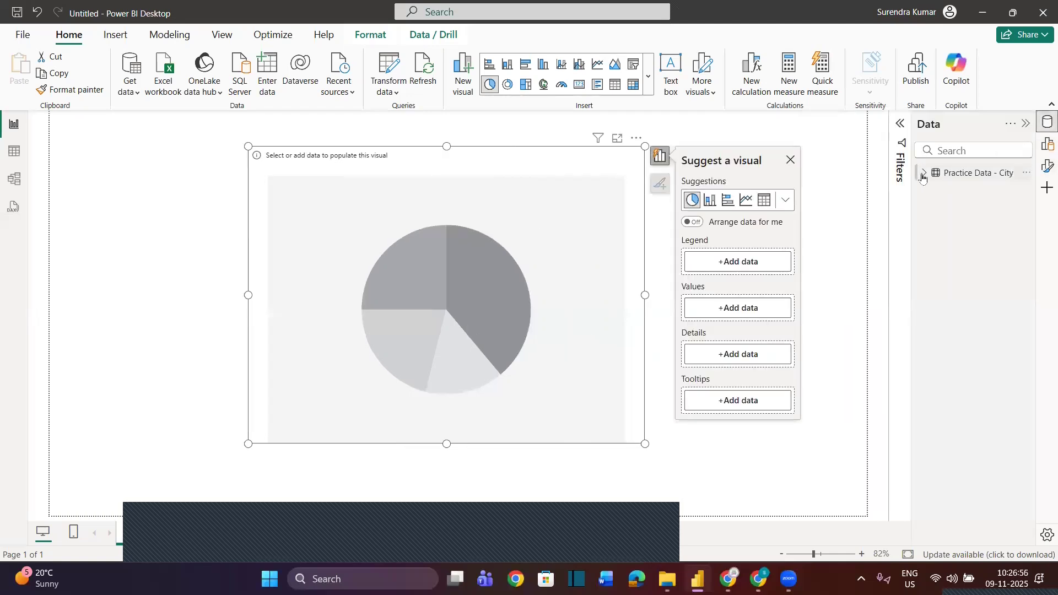
click(924, 174)
drag(990, 192, 751, 262)
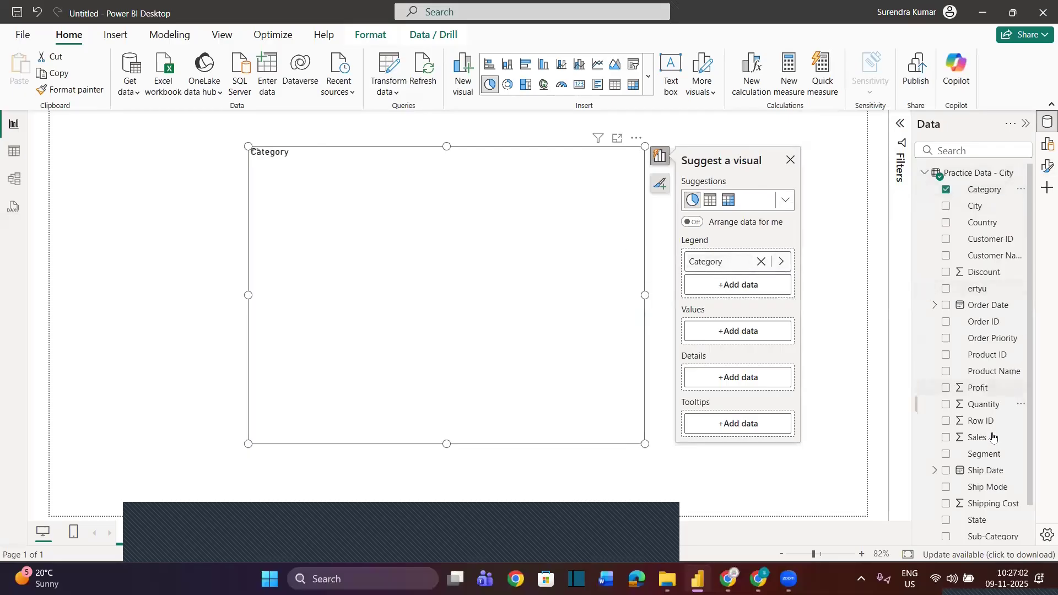
drag(985, 454, 765, 290)
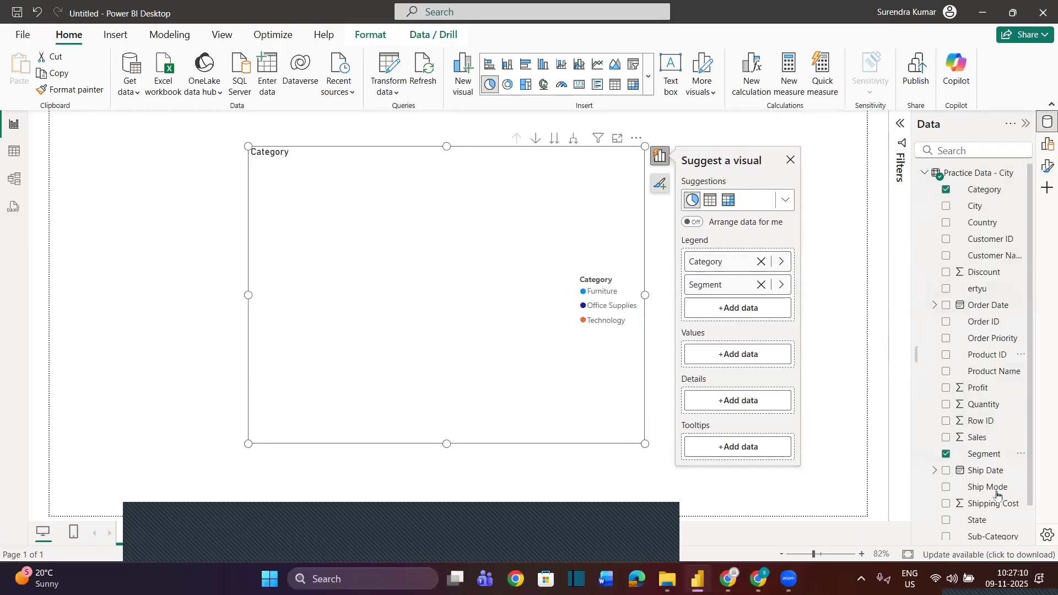
drag(992, 487, 771, 318)
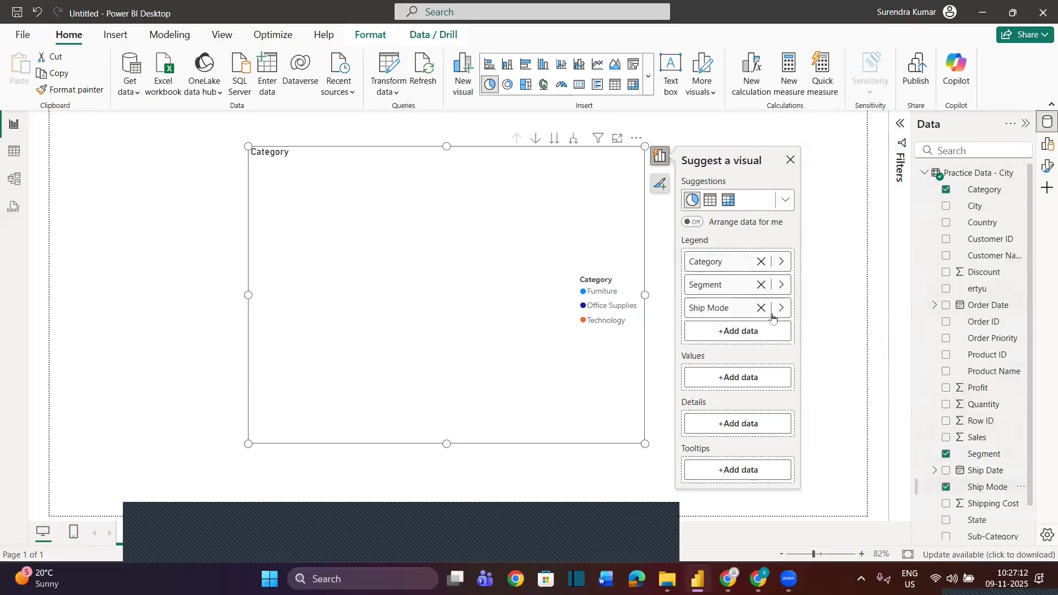
scroll(986, 485, down, 2)
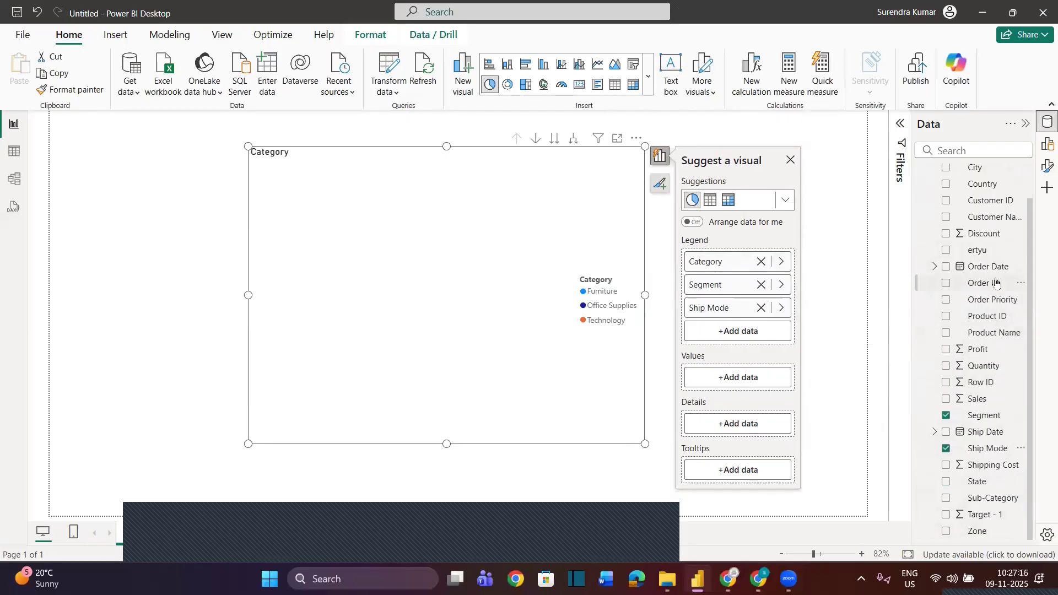
drag(996, 300, 764, 331)
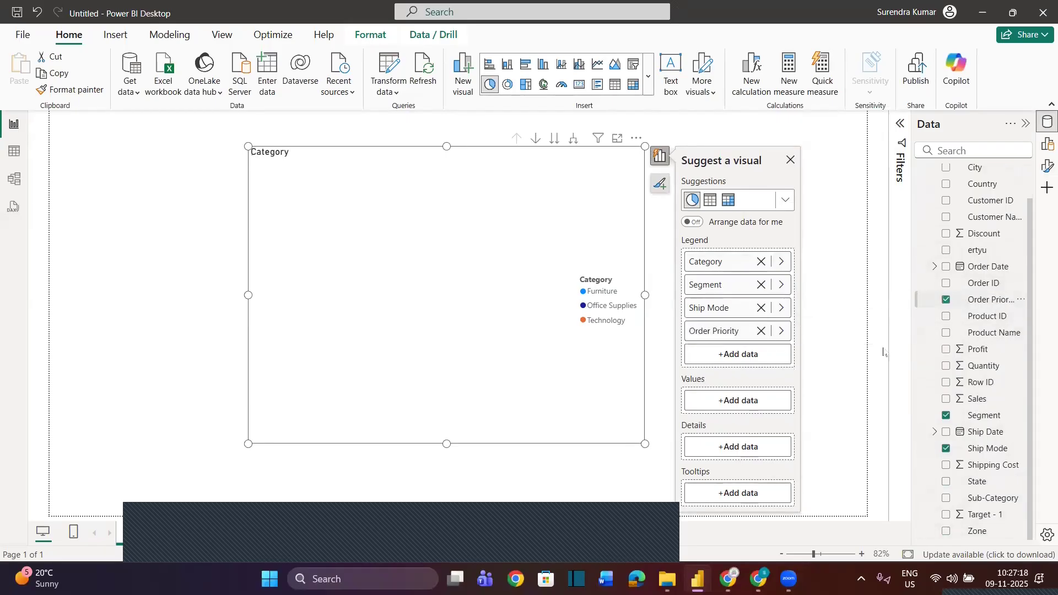
drag(977, 530, 751, 359)
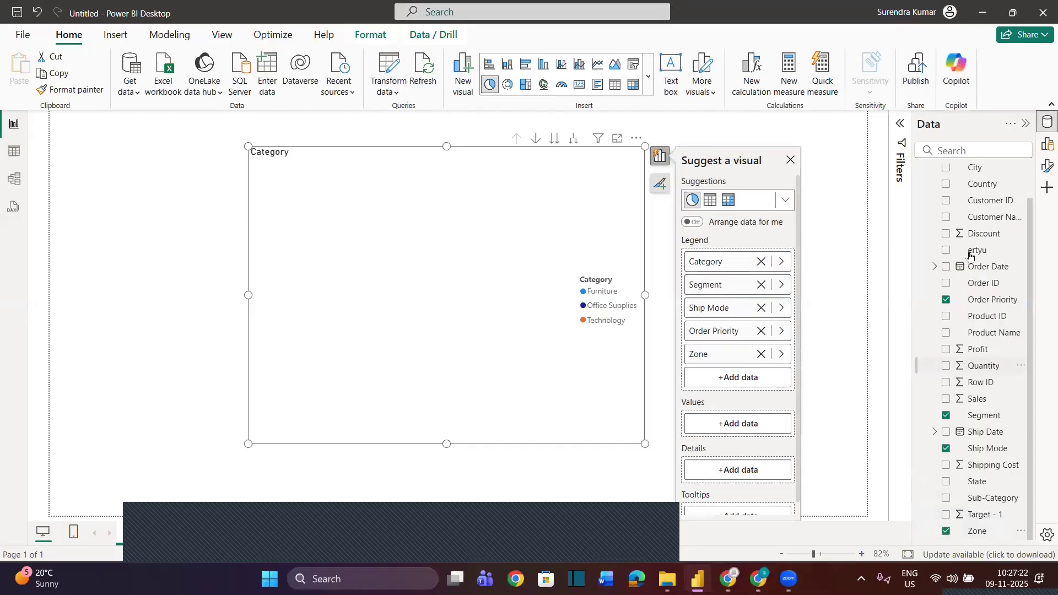
Add the Sales field to the pie chart's values, collapse the field list and deselect the chart
drag(986, 400, 756, 432)
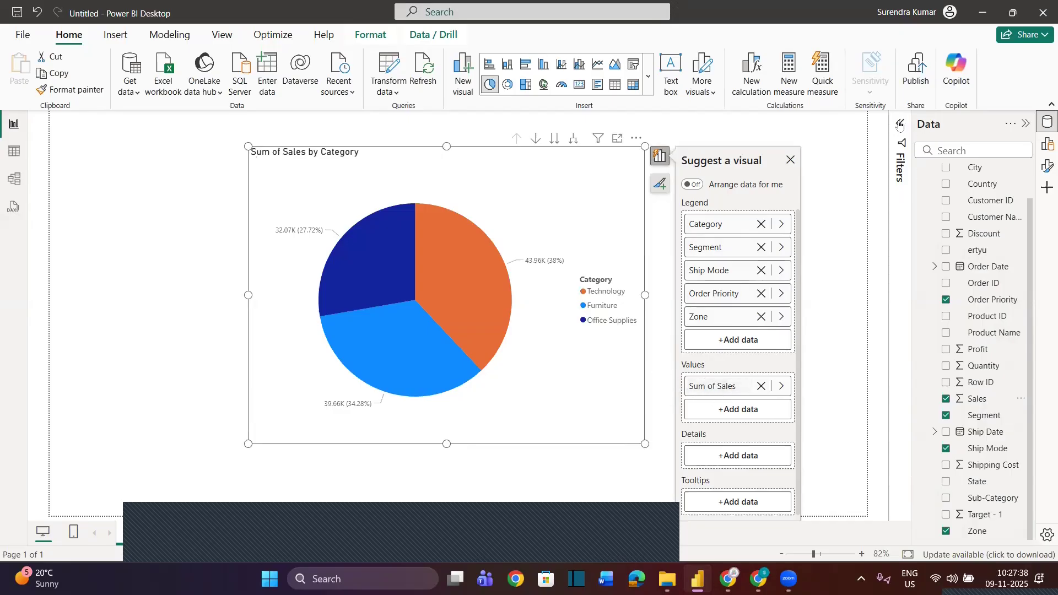
click(1026, 124)
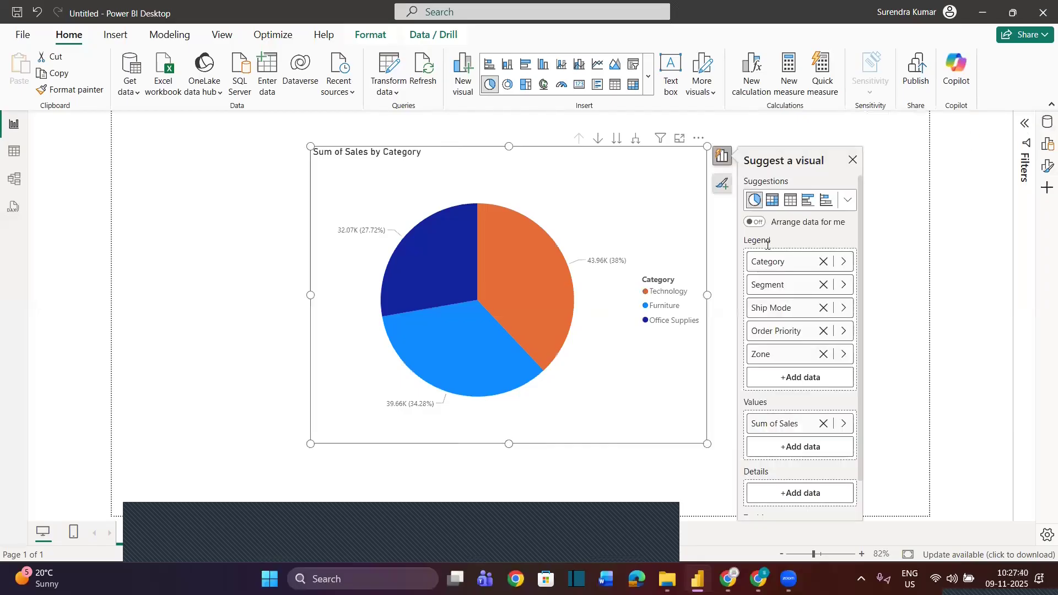
click(785, 120)
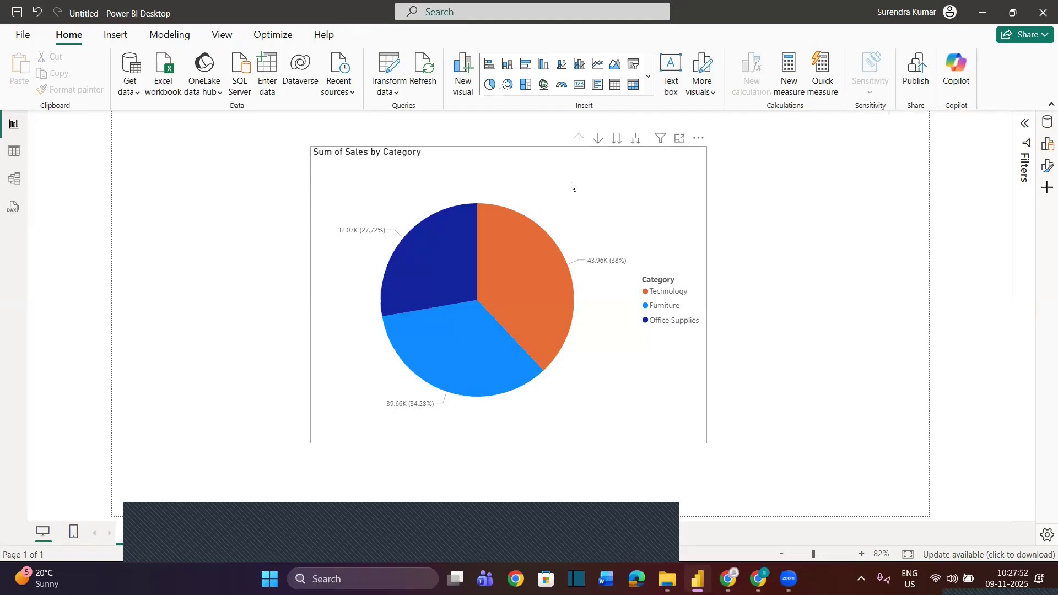
Step the pie chart through its hierarchy levels from Segment down to Zone, and drill back up to Category
click(617, 139)
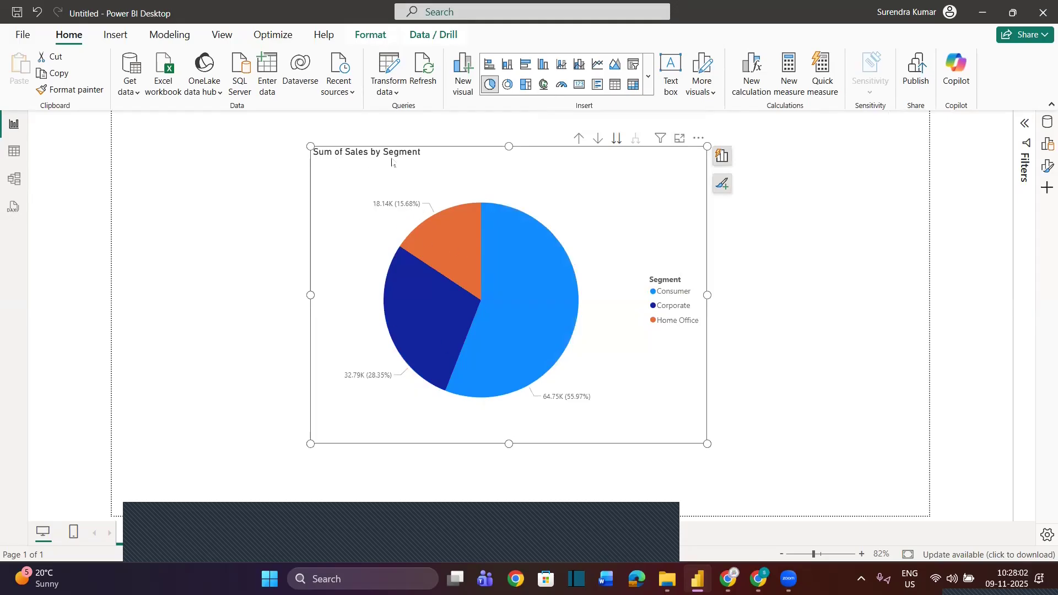
click(618, 141)
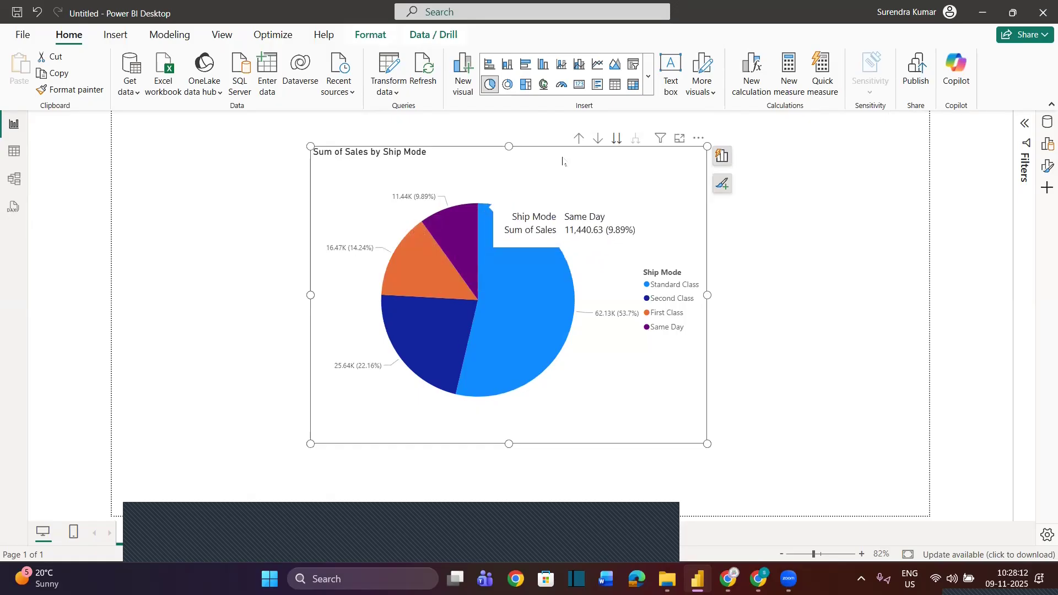
click(617, 139)
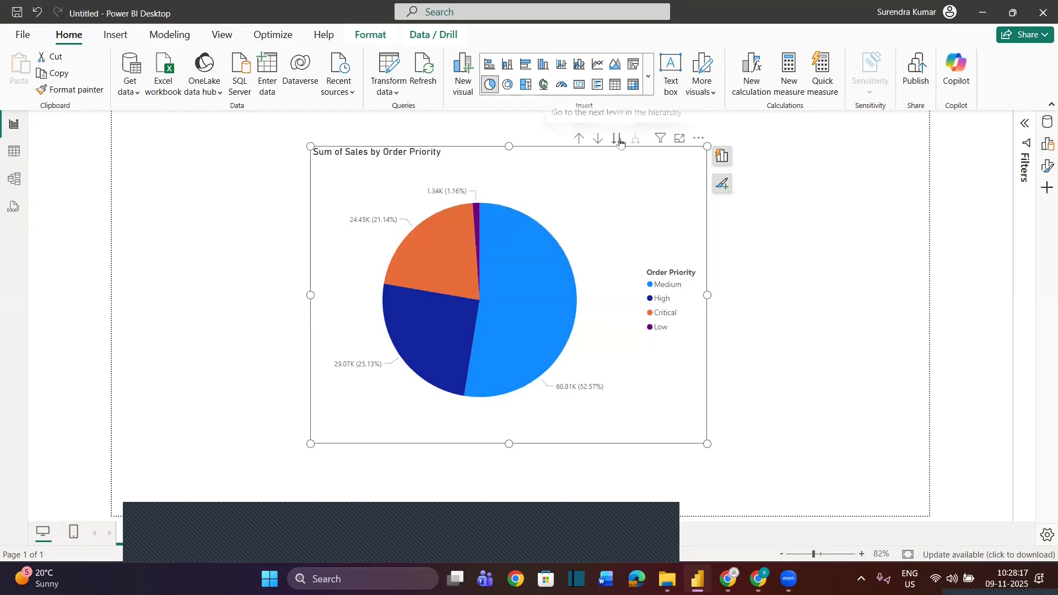
click(619, 141)
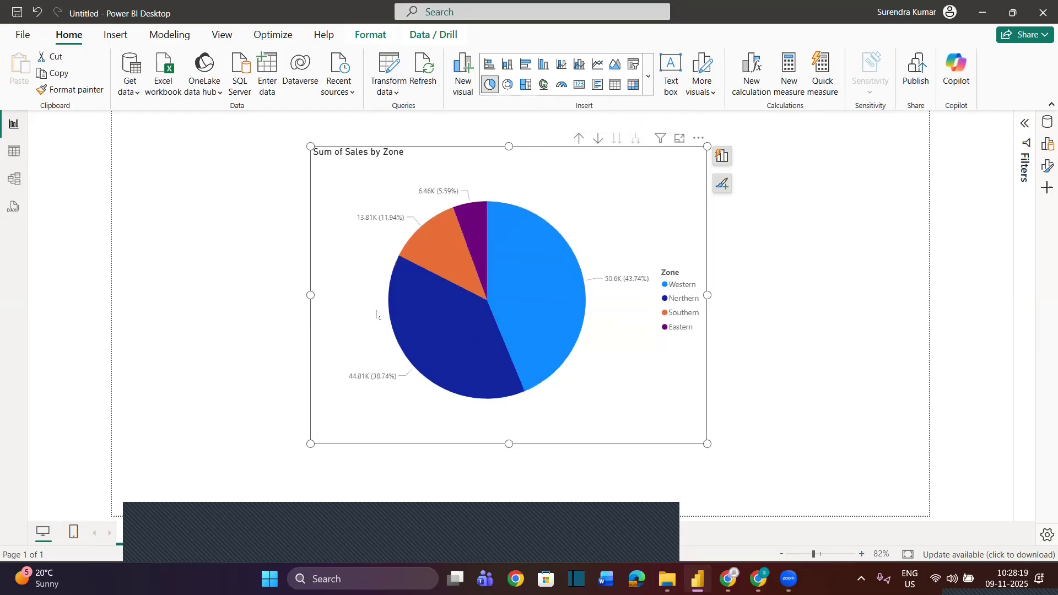
mouse_move(400, 298)
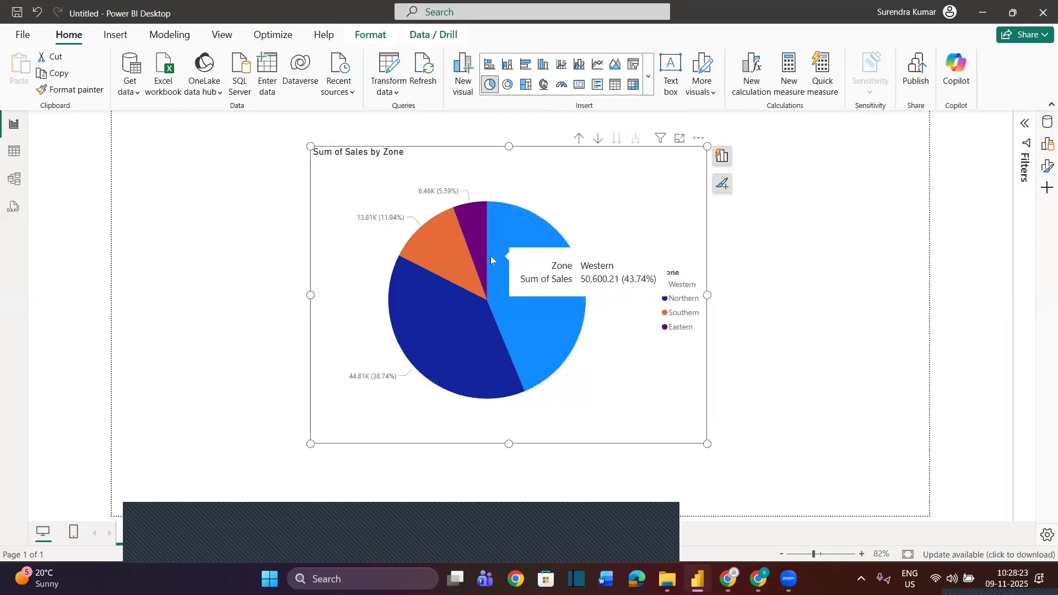
click(579, 138)
click(579, 140)
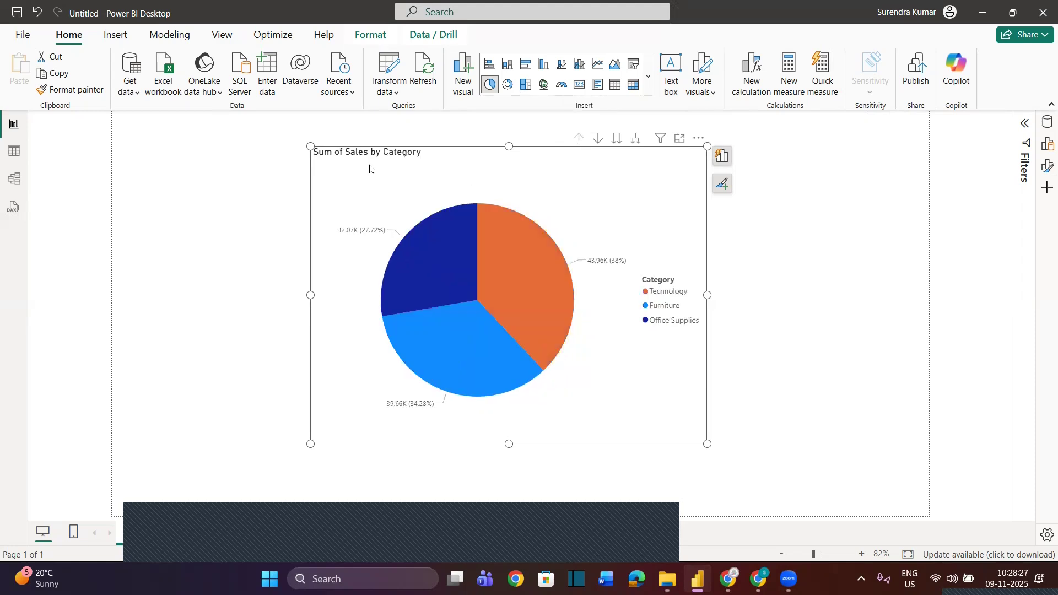
Format the pie chart's title as bold, size 16 and horizontally centred
click(1048, 166)
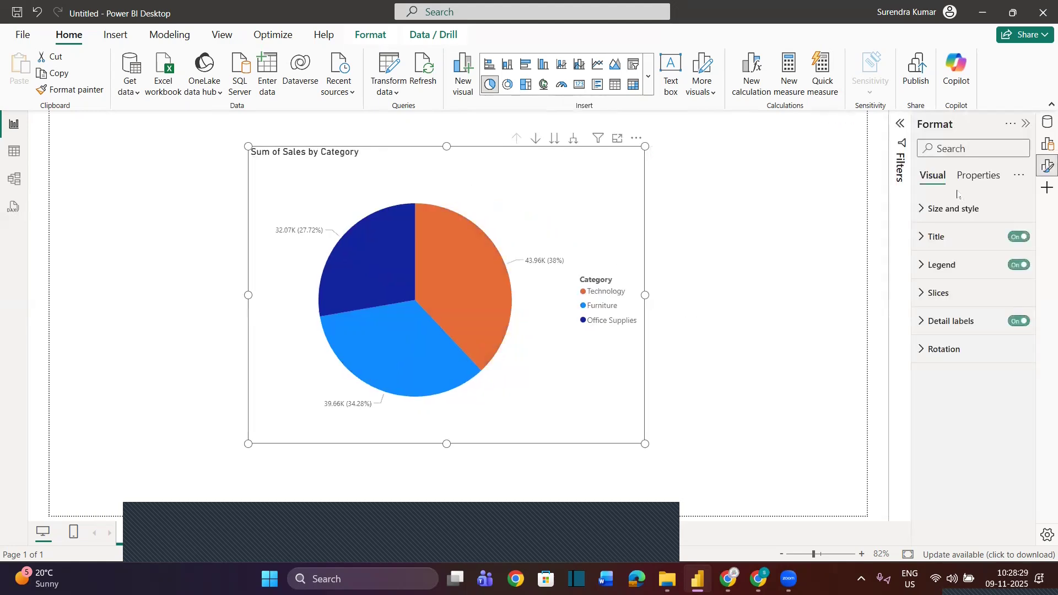
click(923, 237)
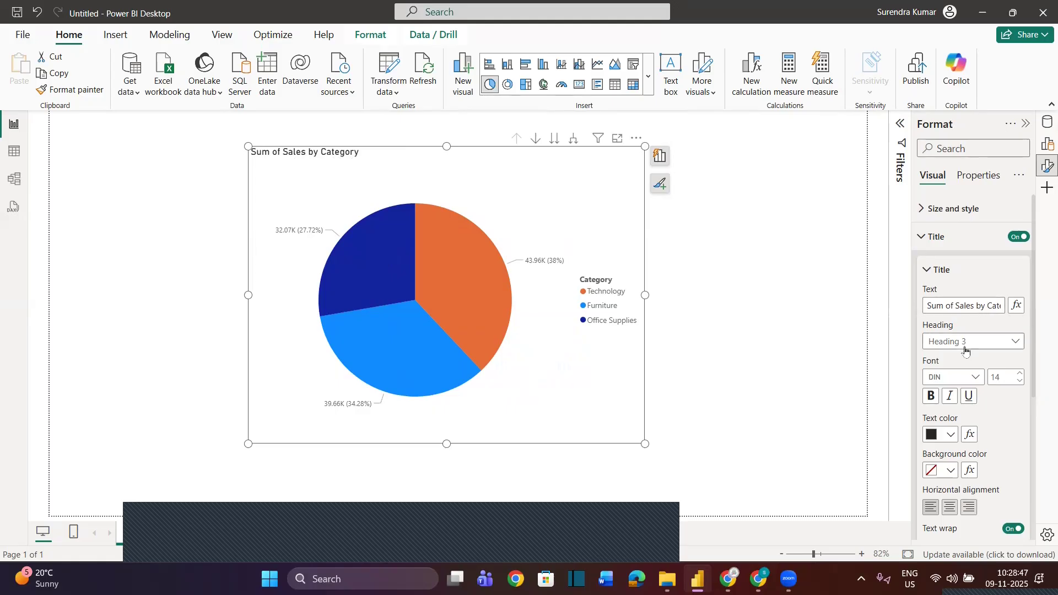
scroll(946, 306, down, 3)
click(931, 255)
click(1020, 234)
click(949, 366)
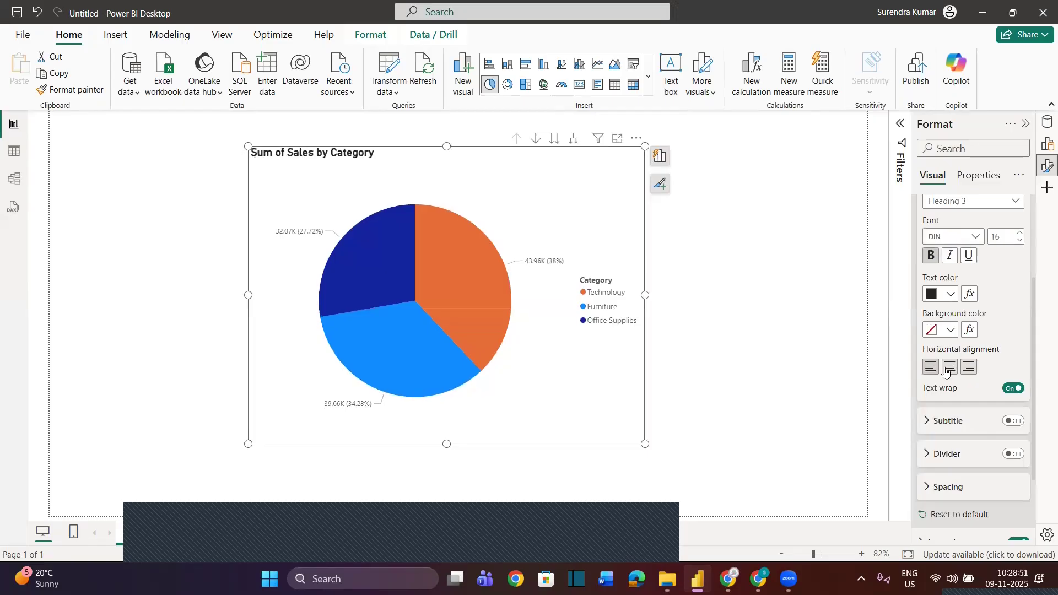
Set the chart title's text colour to white and its background colour to red #D64550
click(950, 293)
click(852, 342)
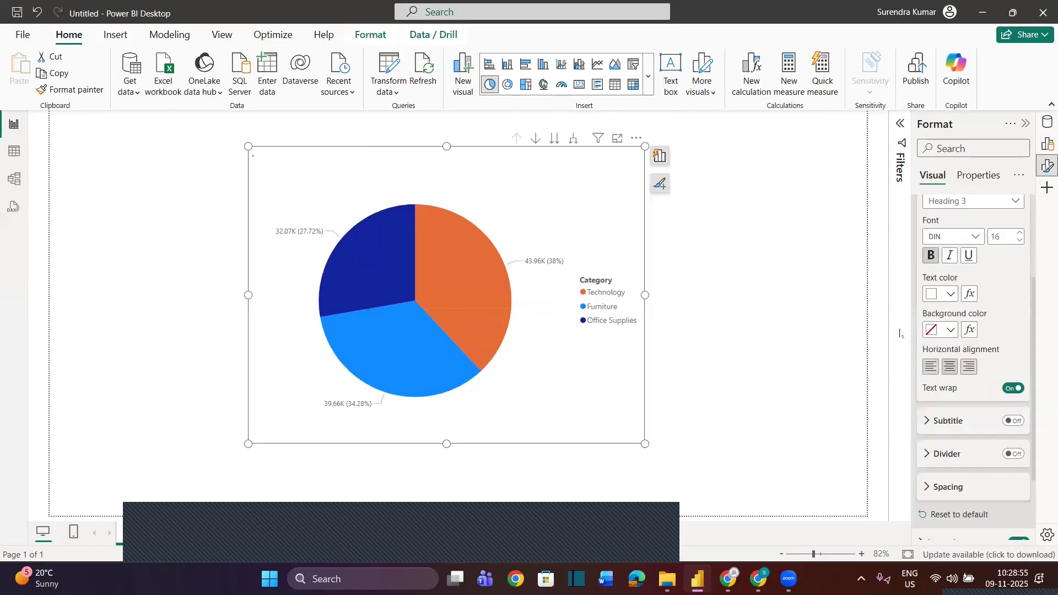
click(952, 295)
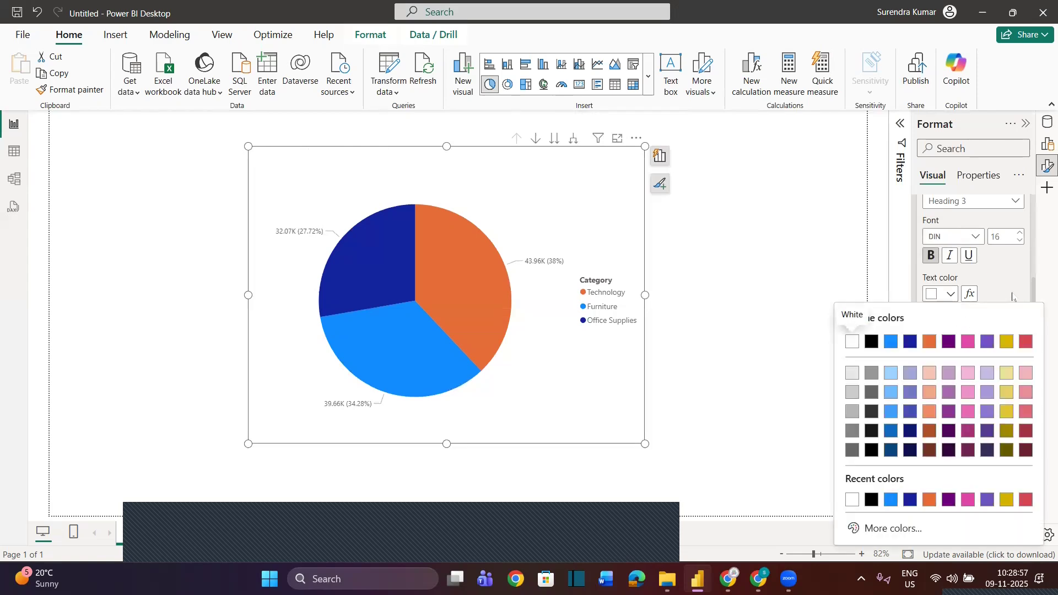
click(1012, 298)
click(949, 331)
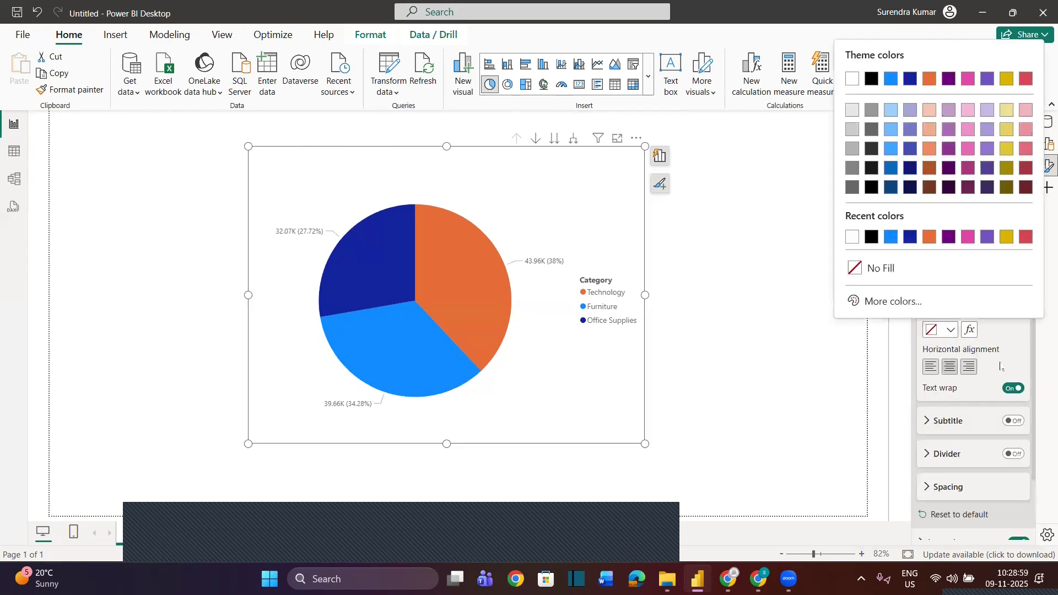
click(1025, 240)
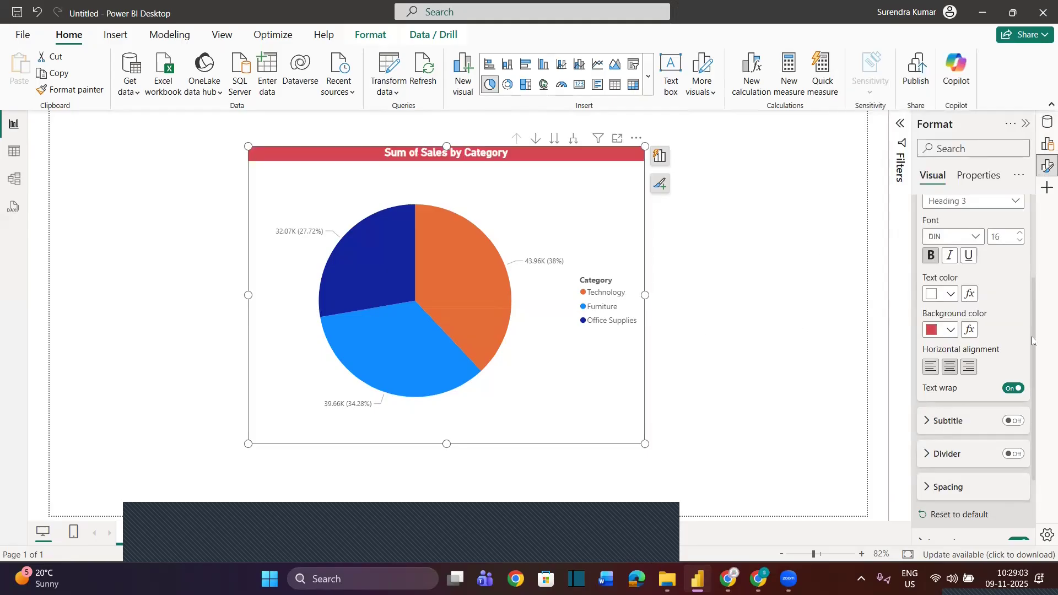
Enable the divider below the chart title and make it black with a 3 px width
click(1010, 458)
scroll(1010, 458, down, 2)
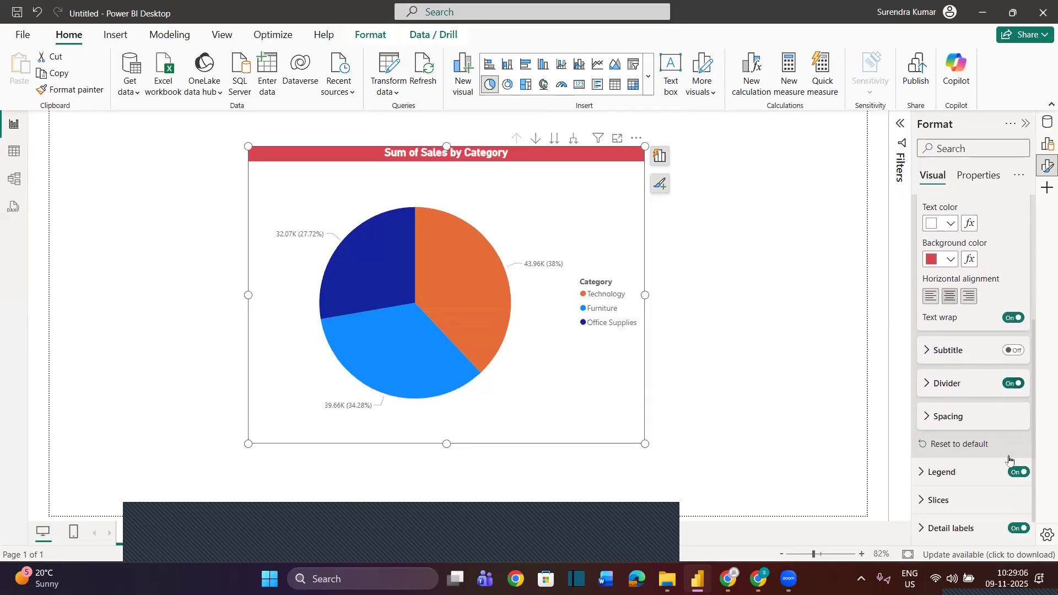
click(926, 381)
click(950, 415)
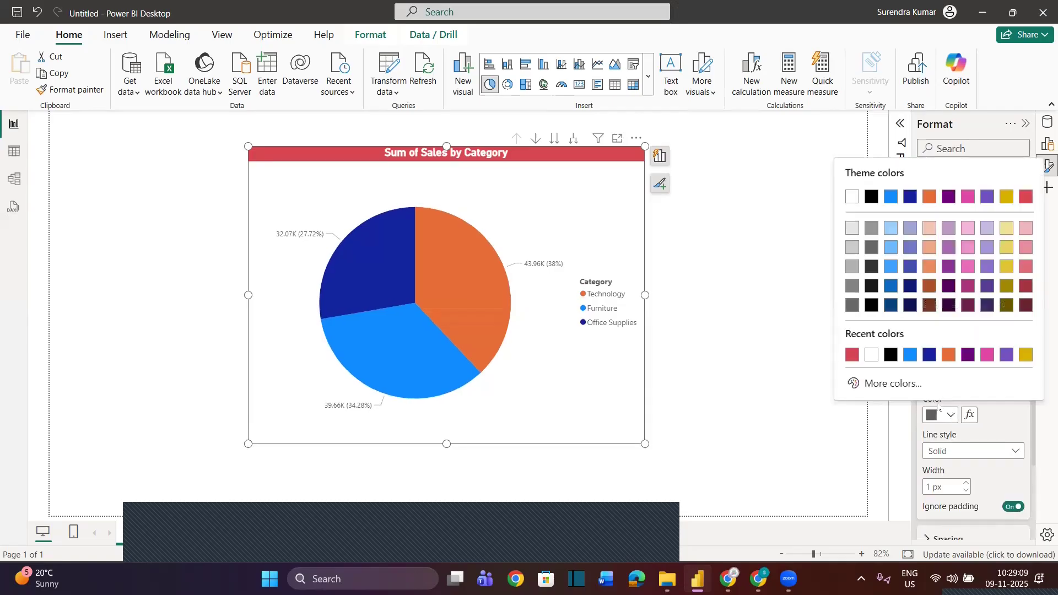
click(888, 356)
scroll(967, 444, down, 1)
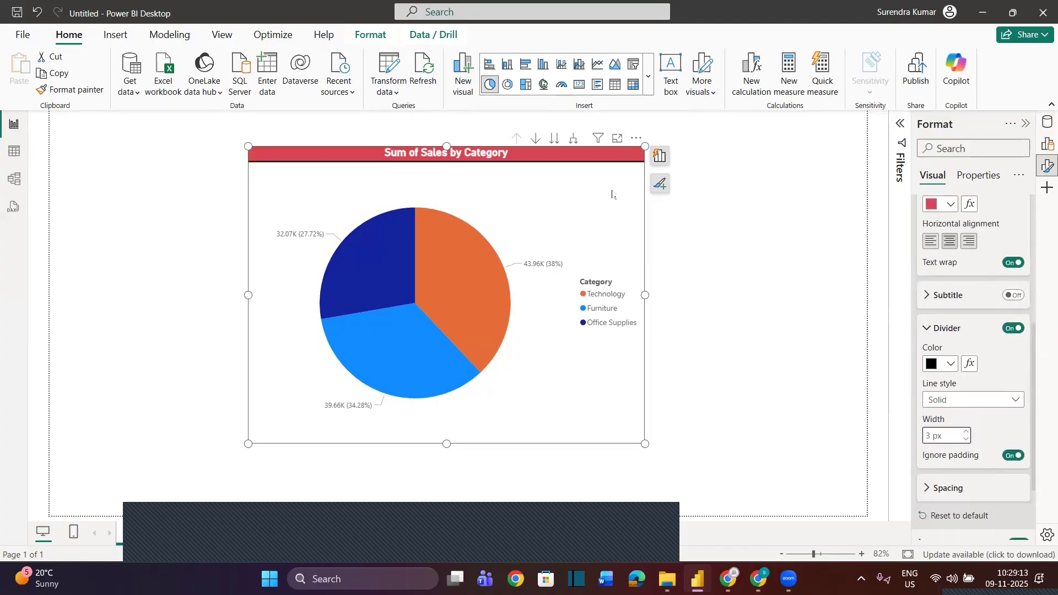
Set the pie chart's top padding to 4 px
scroll(951, 322, up, 5)
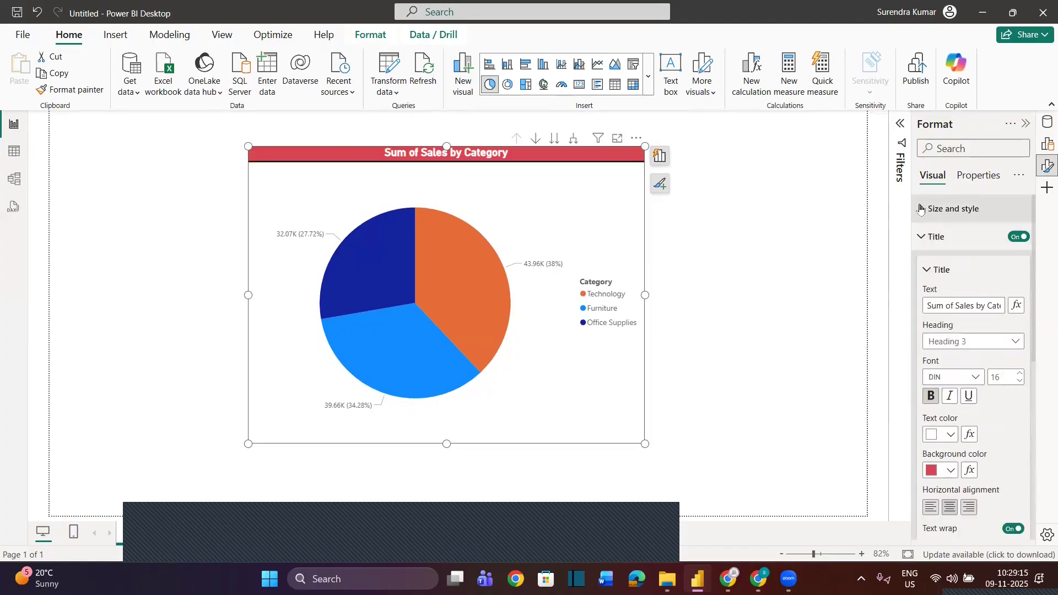
click(953, 208)
scroll(942, 410, down, 1)
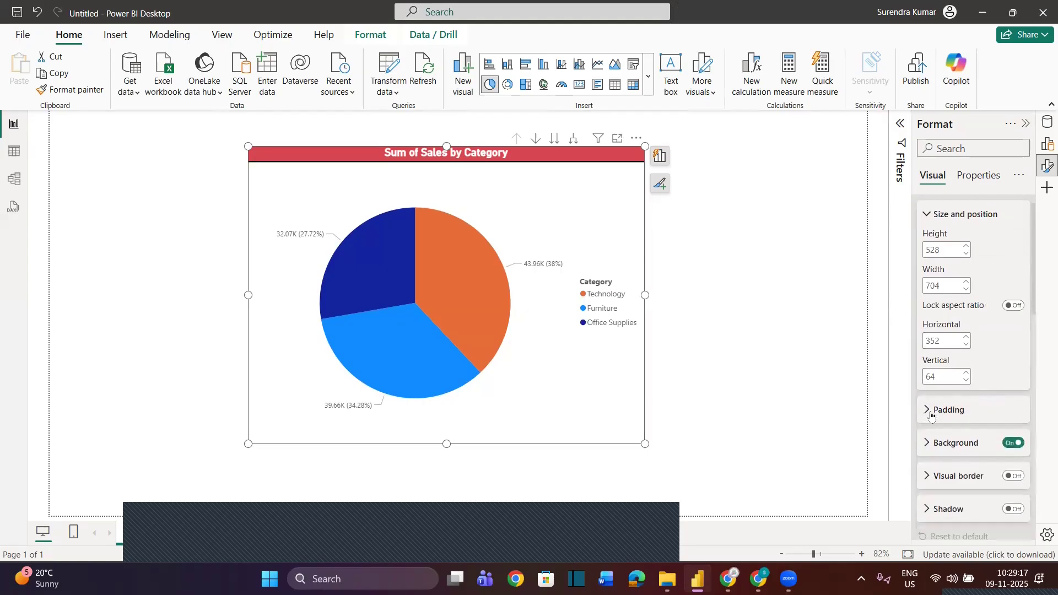
click(930, 411)
scroll(947, 375, down, 4)
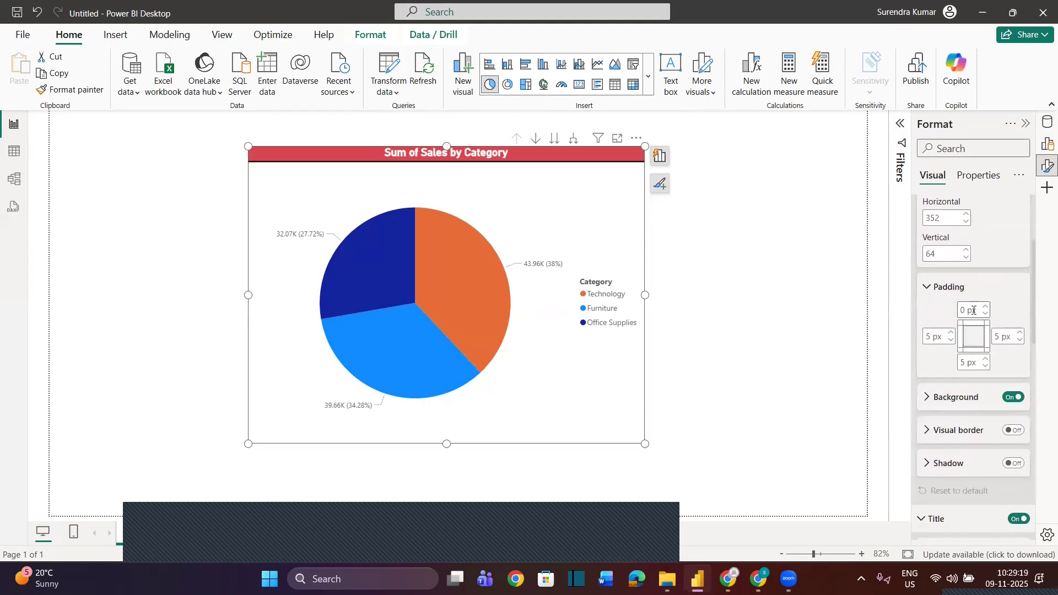
click(985, 306)
click(985, 306)
click(985, 307)
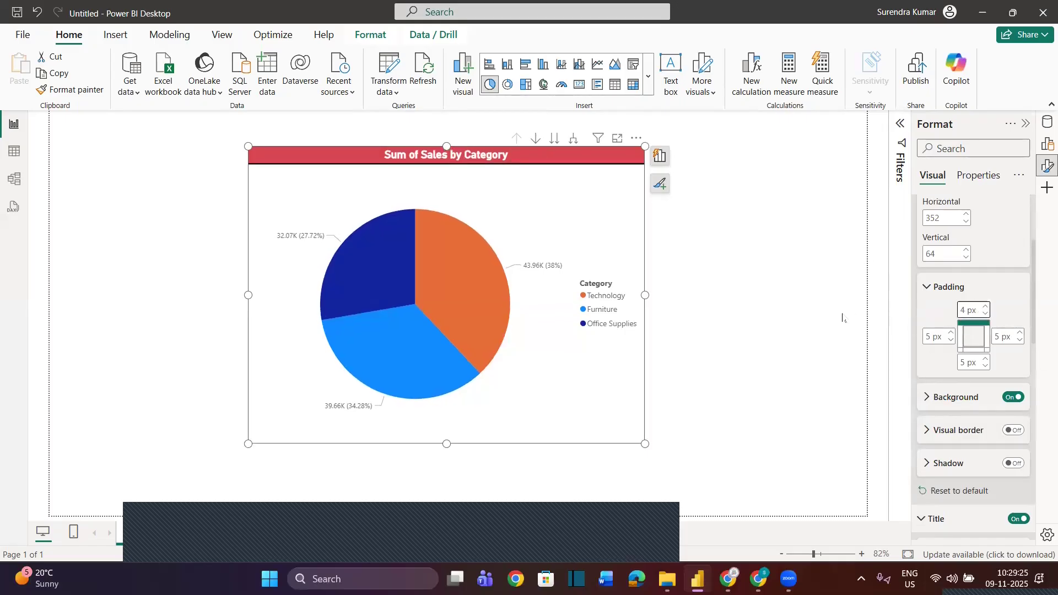
Set the chart background to light yellow #f0e199 with 67% transparency
click(927, 399)
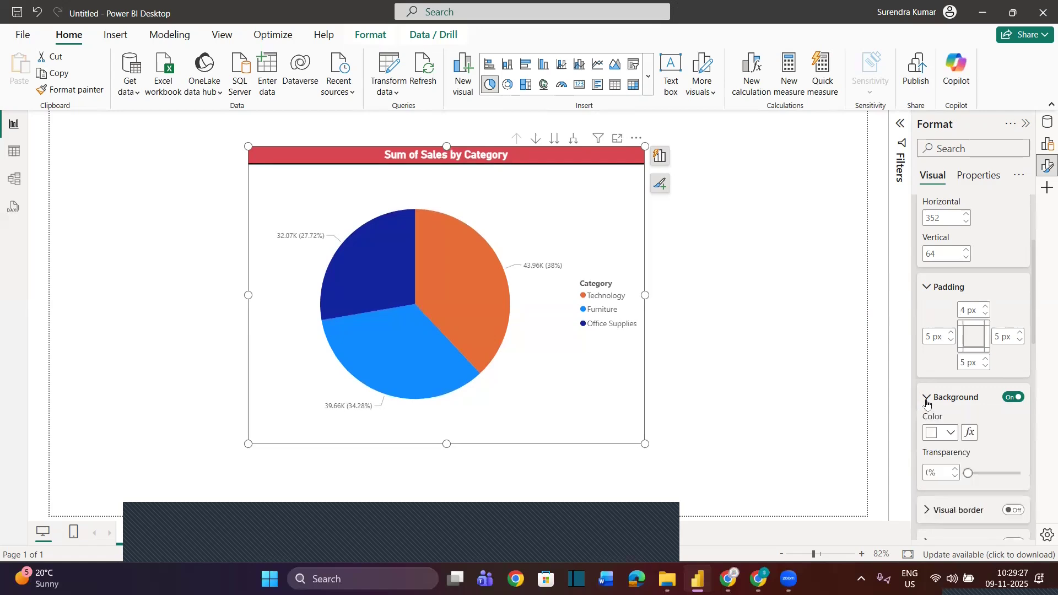
scroll(957, 425, down, 3)
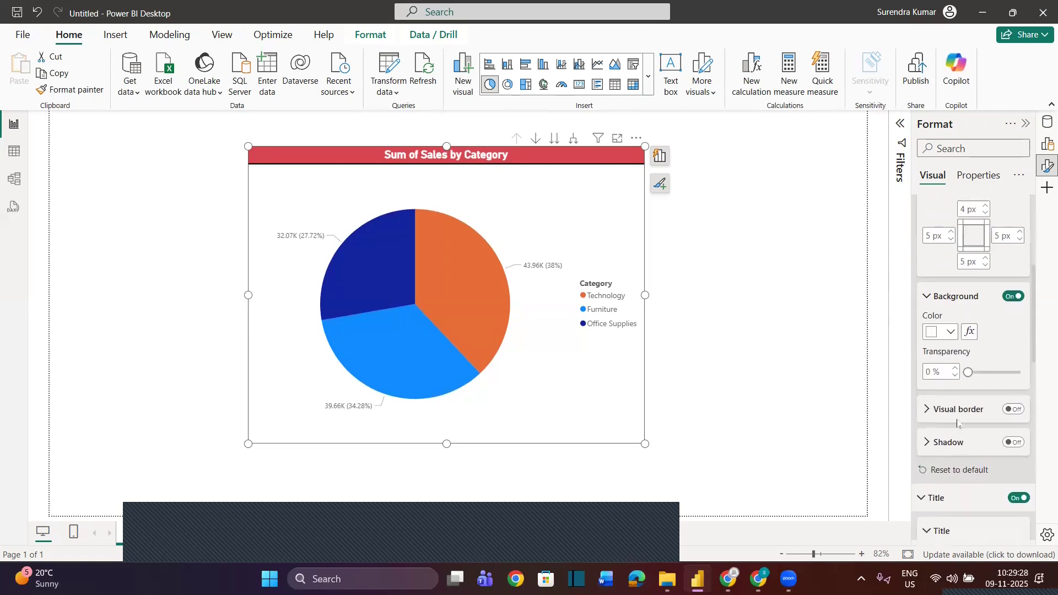
click(949, 327)
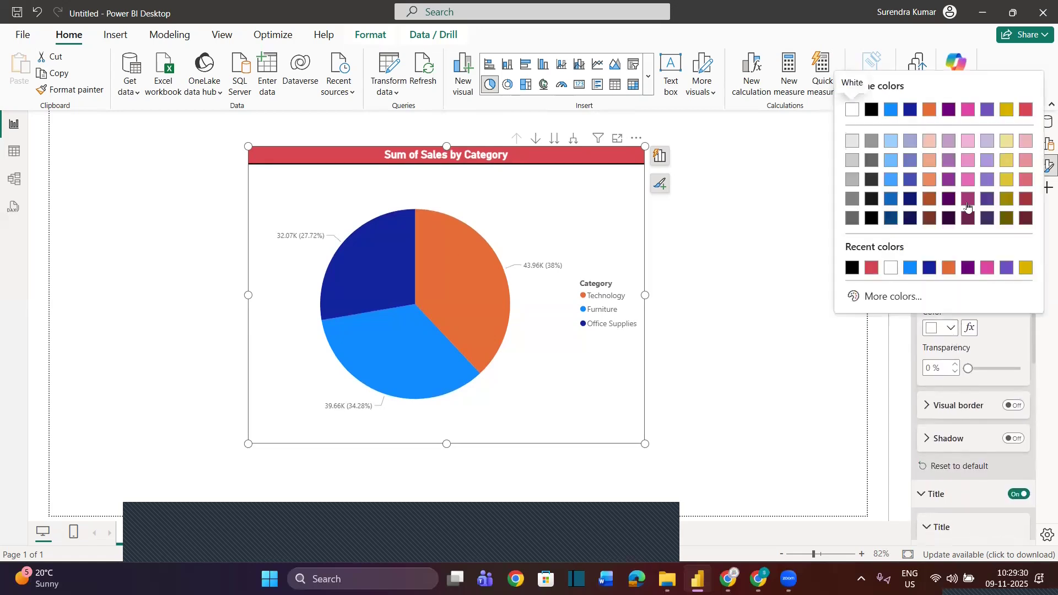
click(1007, 142)
drag(968, 368, 1001, 368)
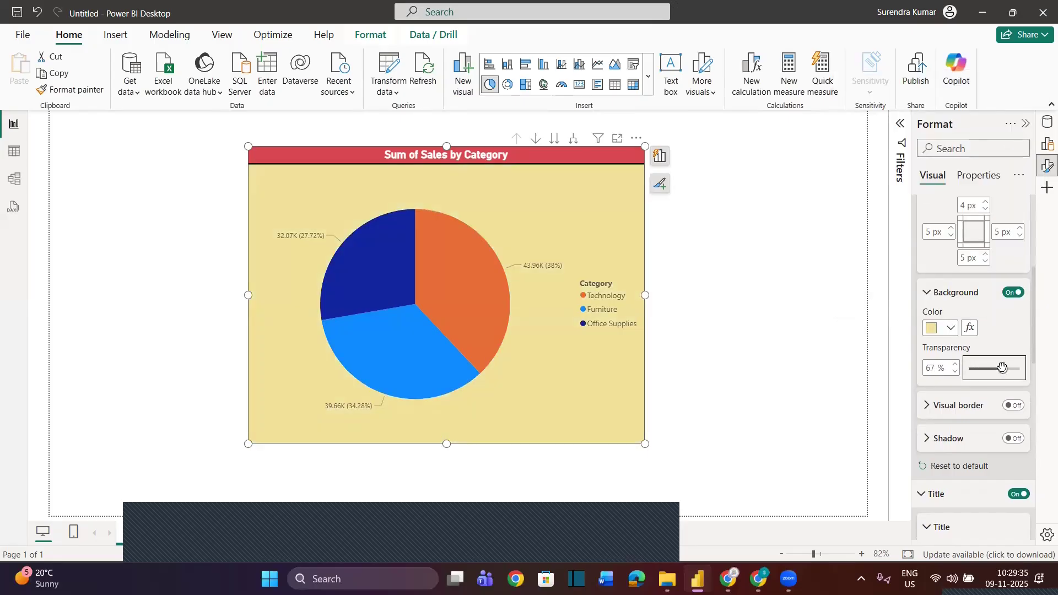
Enable the pie chart's visual border and open its colour, corner and width settings
scroll(986, 410, down, 2)
click(1013, 339)
click(926, 338)
scroll(989, 410, down, 3)
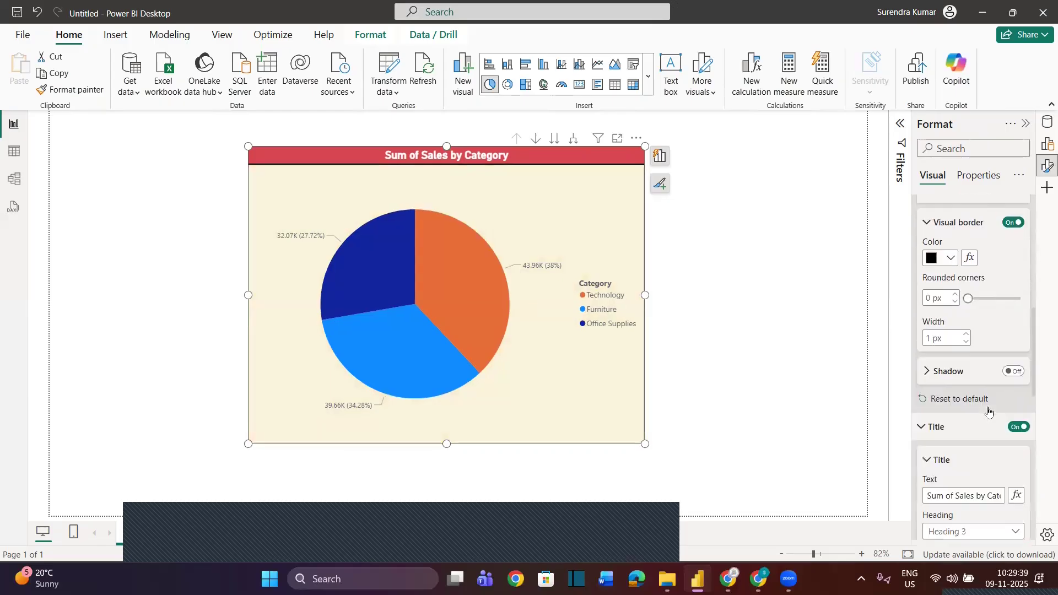
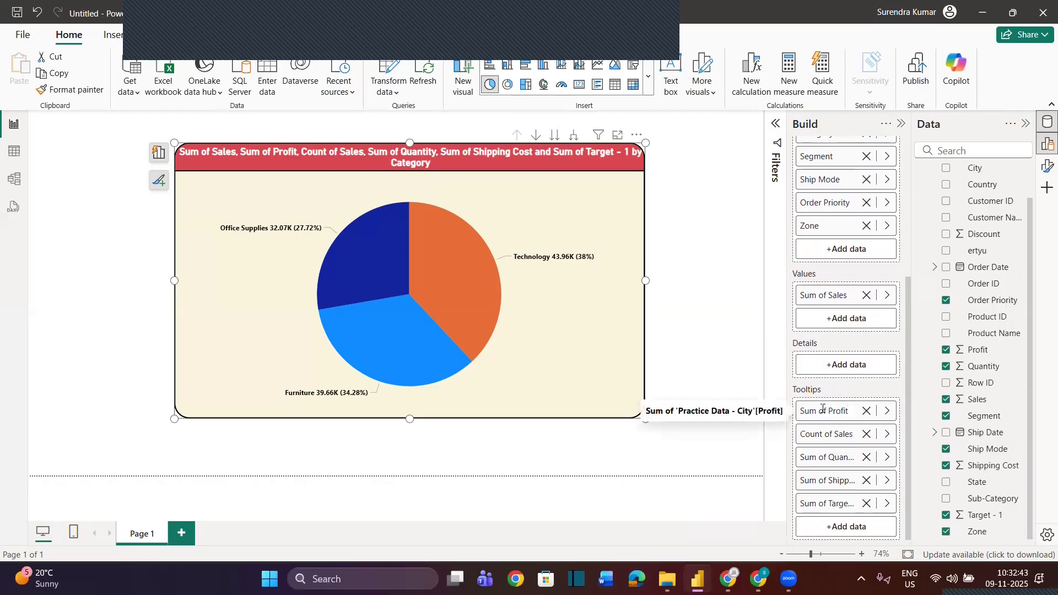
Rename the pie chart's Sum of Profit and Count of Sales tooltip fields as Profit and Orders
key(shift+Home)
key(BackSpace)
click(832, 394)
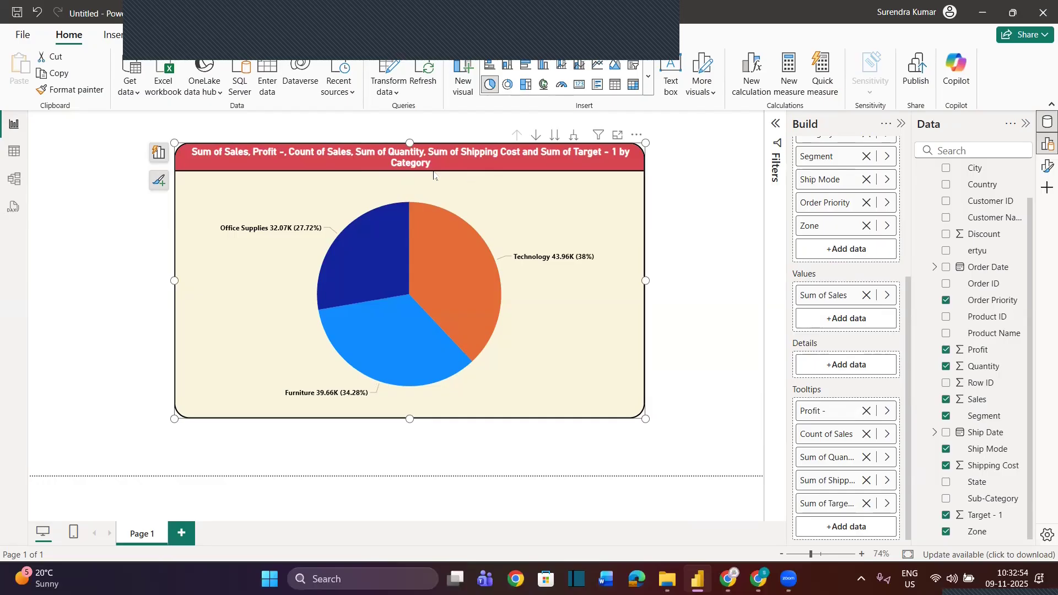
mouse_move(454, 251)
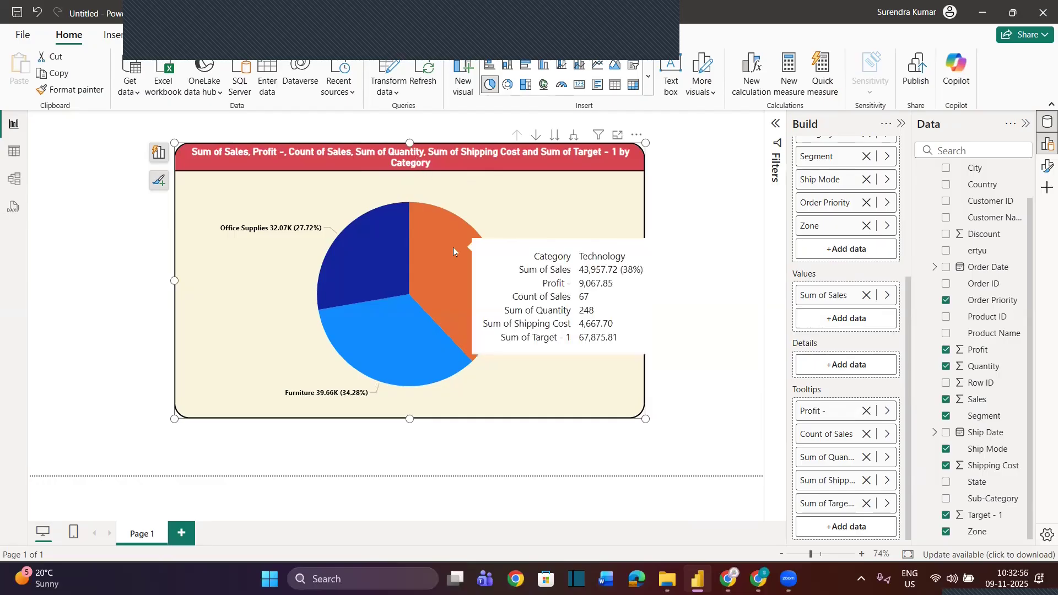
double_click(829, 415)
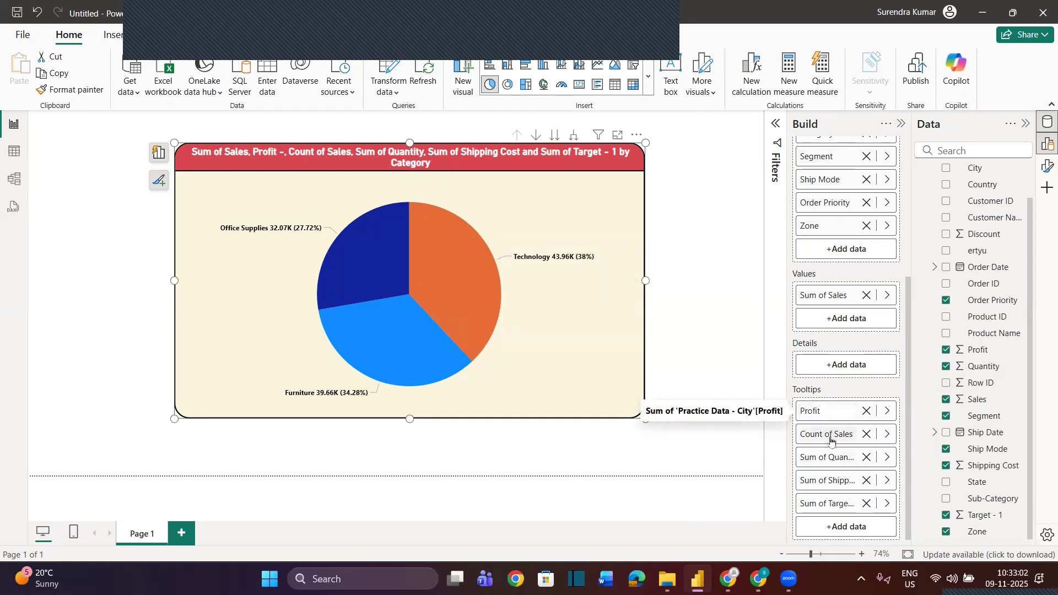
double_click(831, 435)
text(Orders)
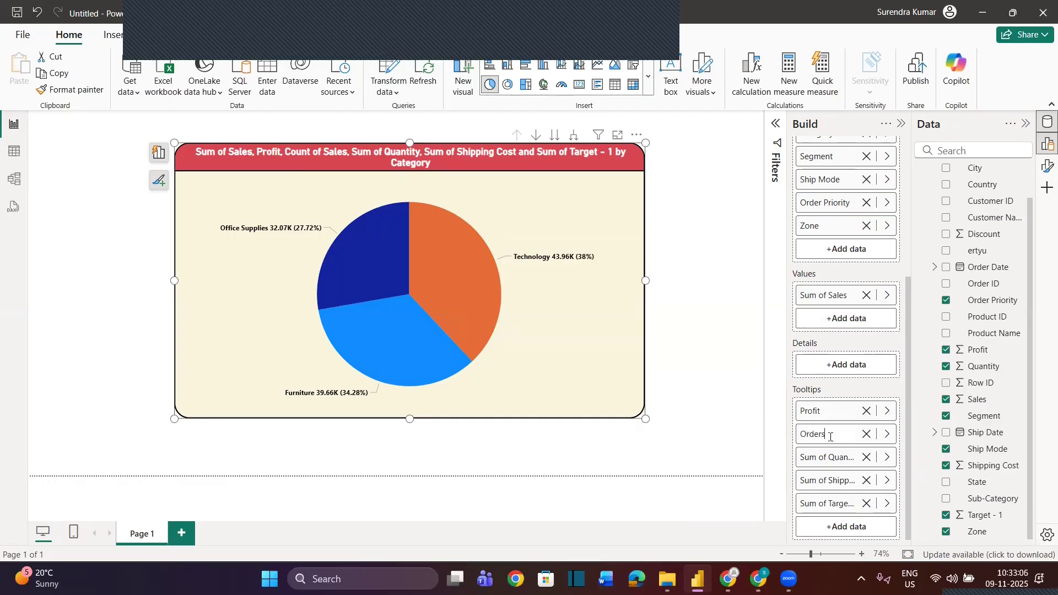
key(Return)
Remove the "Sum of" prefix from the tooltip fields so they read Quantity and Shipping Cost
double_click(831, 461)
key(shift+Home)
key(BackSpace)
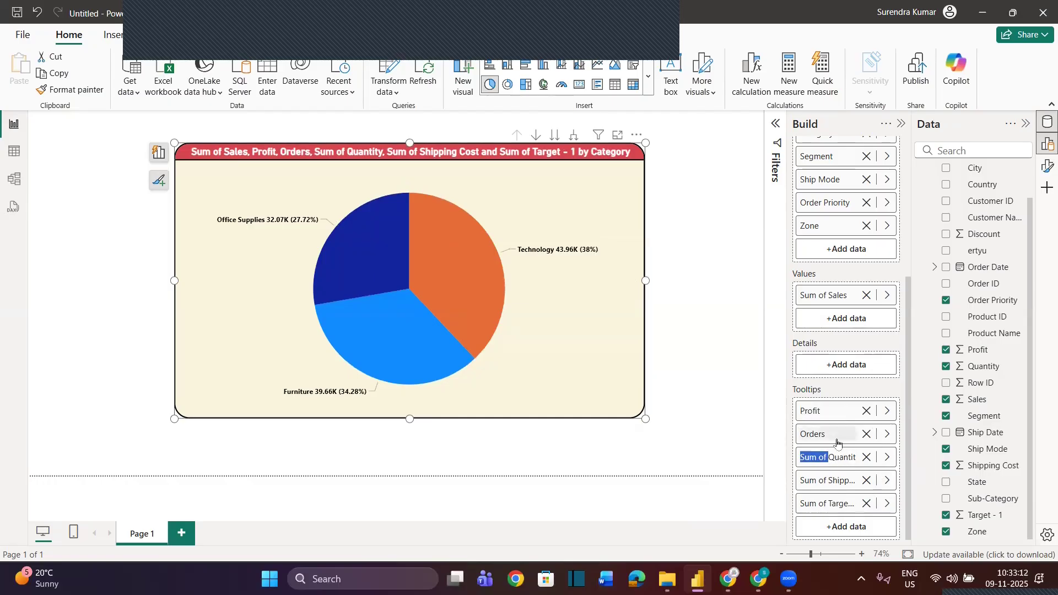
key(Return)
double_click(821, 485)
key(shift+Home)
key(BackSpace)
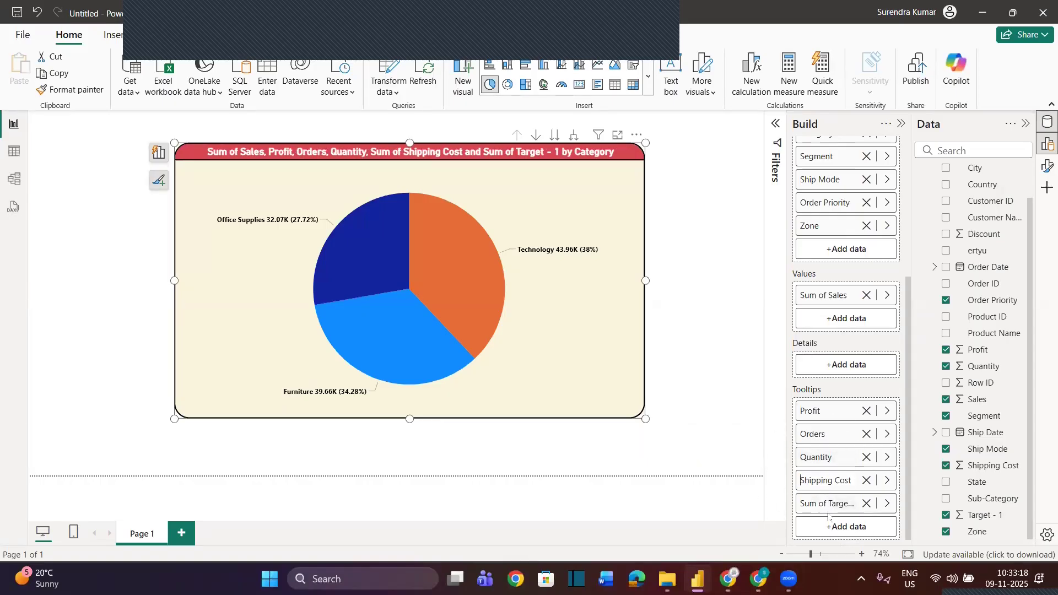
key(Return)
Rename the Sum of Target - 1 tooltip field as Target
double_click(828, 504)
key(BackSpace)
key(BackSpace)
key(BackSpace)
key(BackSpace)
key(ctrl+shift+Left)
key(Right)
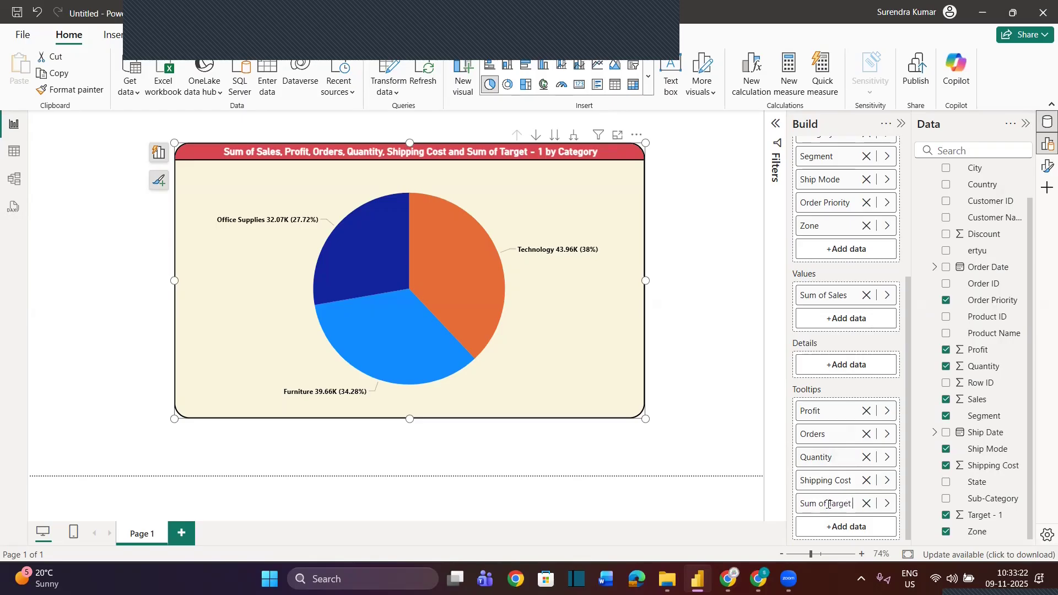
key(ctrl+shift+Left)
key(Left)
key(ctrl+shift+Left)
key(ctrl+shift+Left)
key(BackSpace)
key(Return)
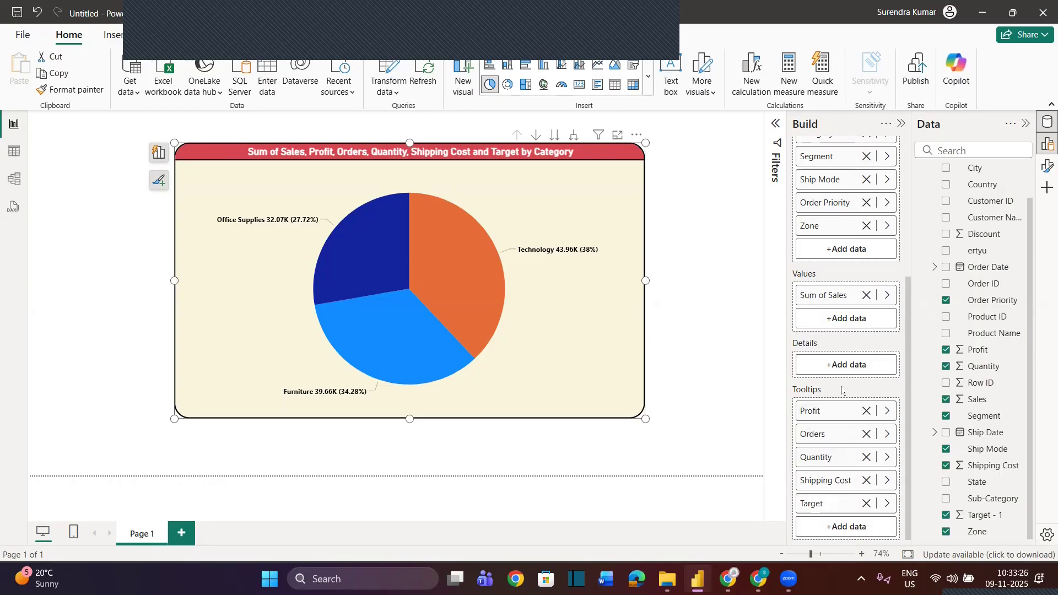
Rename the pie chart's Sum of Sales value field as Sales
double_click(823, 296)
key(ctrl+shift+Left)
key(Left)
key(ctrl+shift+Left)
key(ctrl+shift+Left)
key(BackSpace)
key(Return)
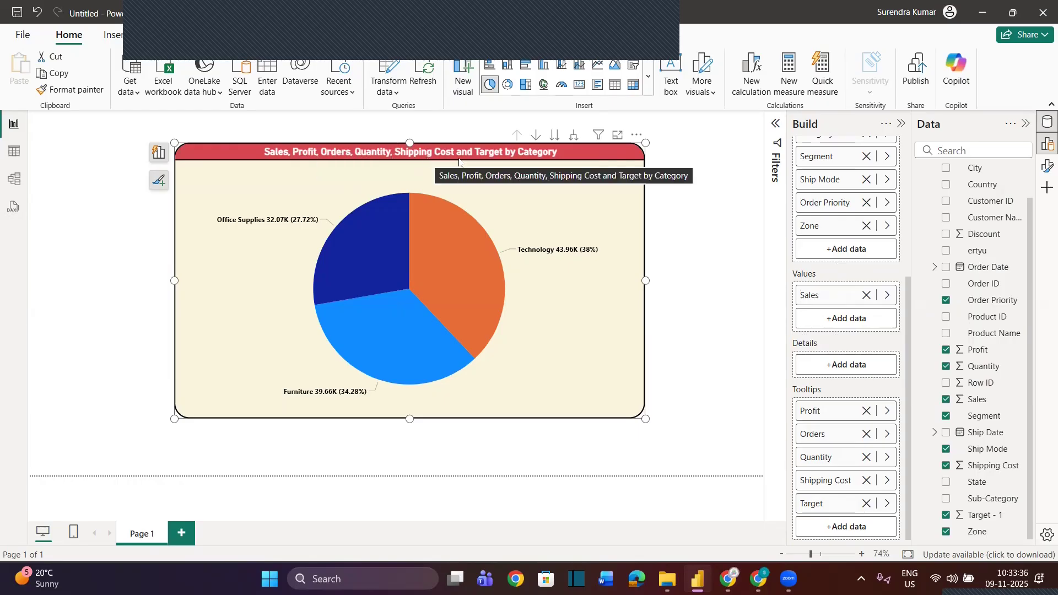
Take the pie chart to its next hierarchy level, Segment, and inspect the slice tooltips
click(552, 142)
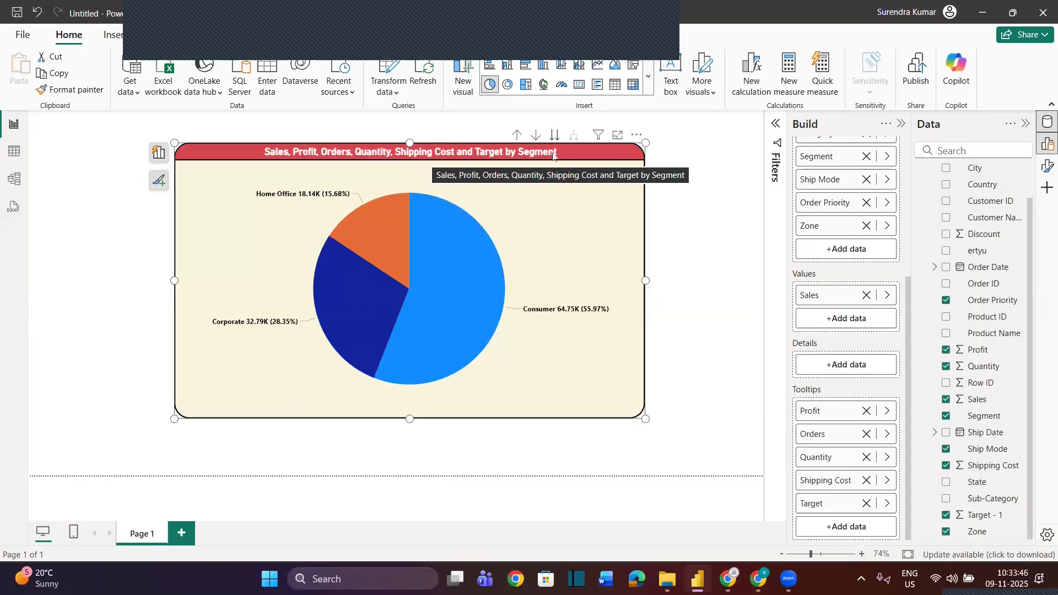
mouse_move(384, 358)
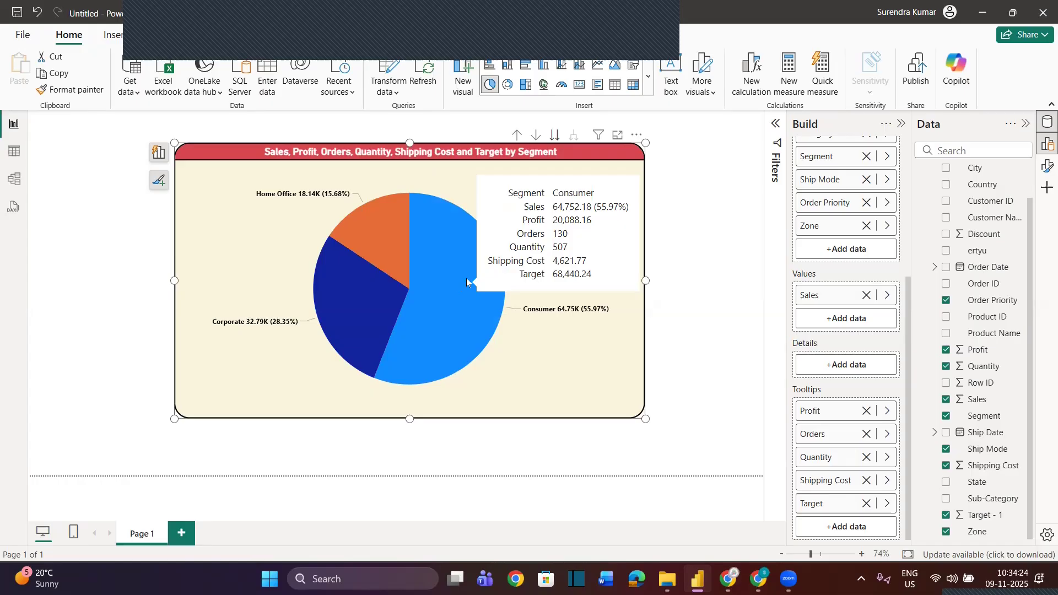
Set the pie chart's tooltip label color to red #D64550 and its value color to white
click(901, 125)
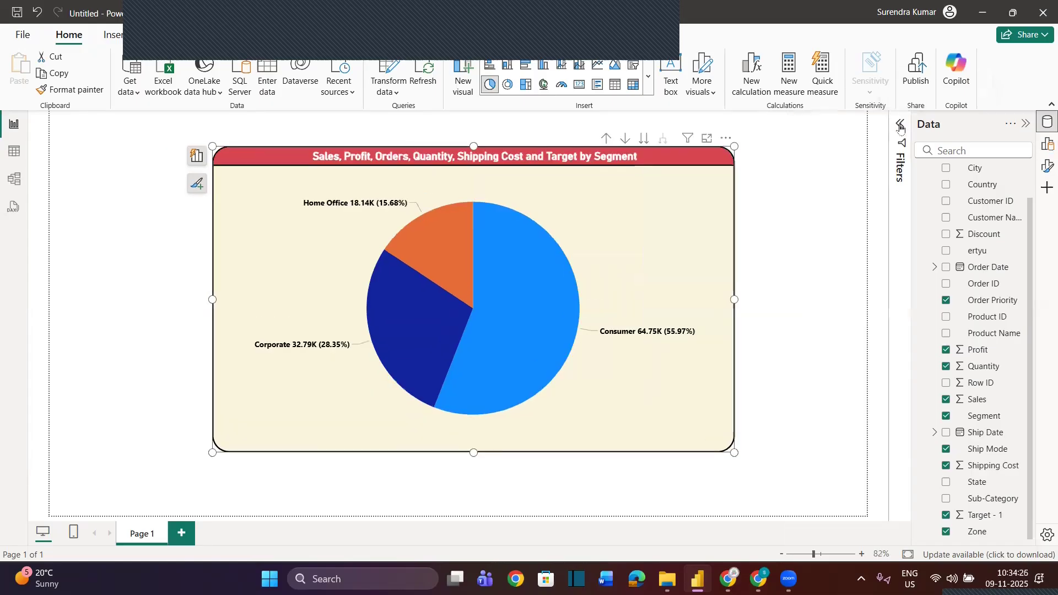
click(1027, 126)
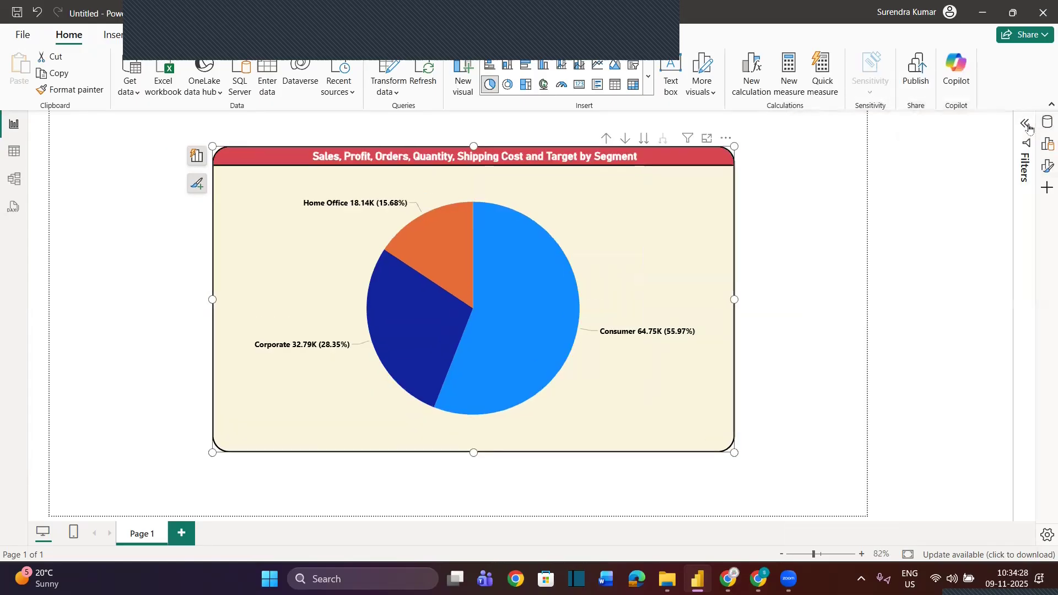
click(1045, 171)
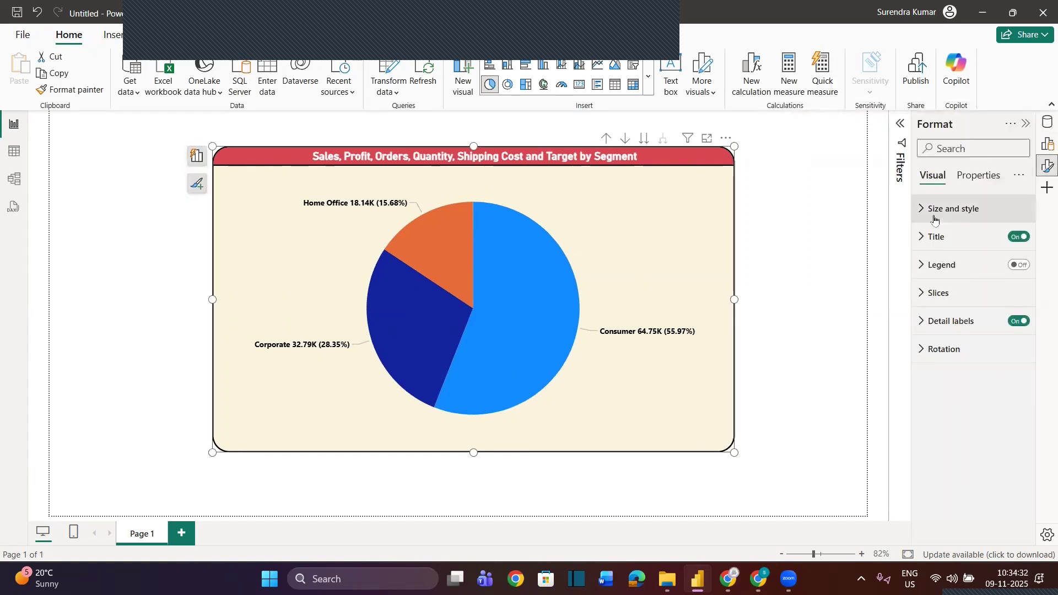
click(971, 177)
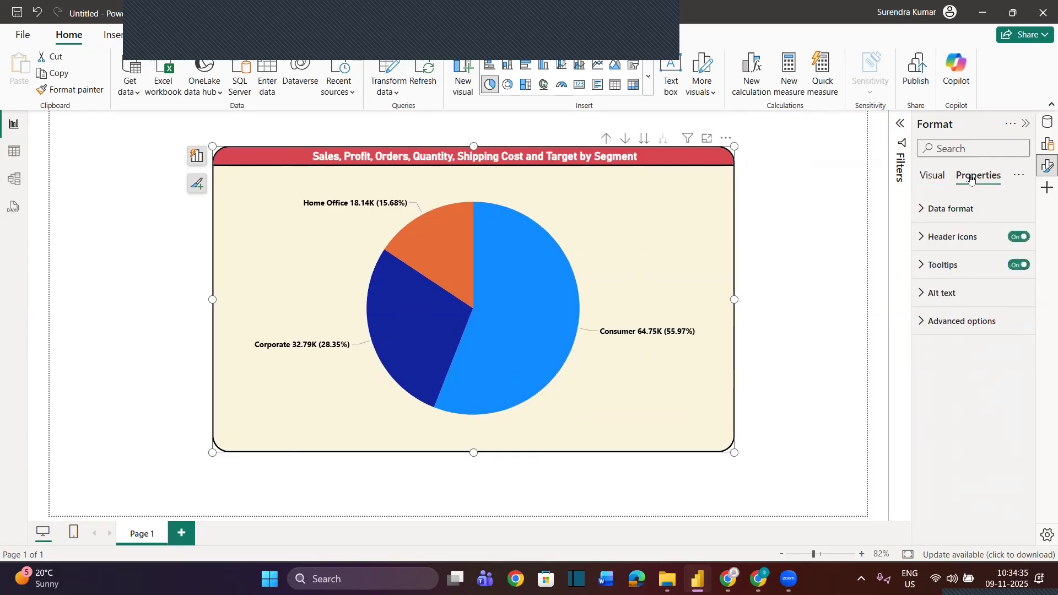
click(921, 268)
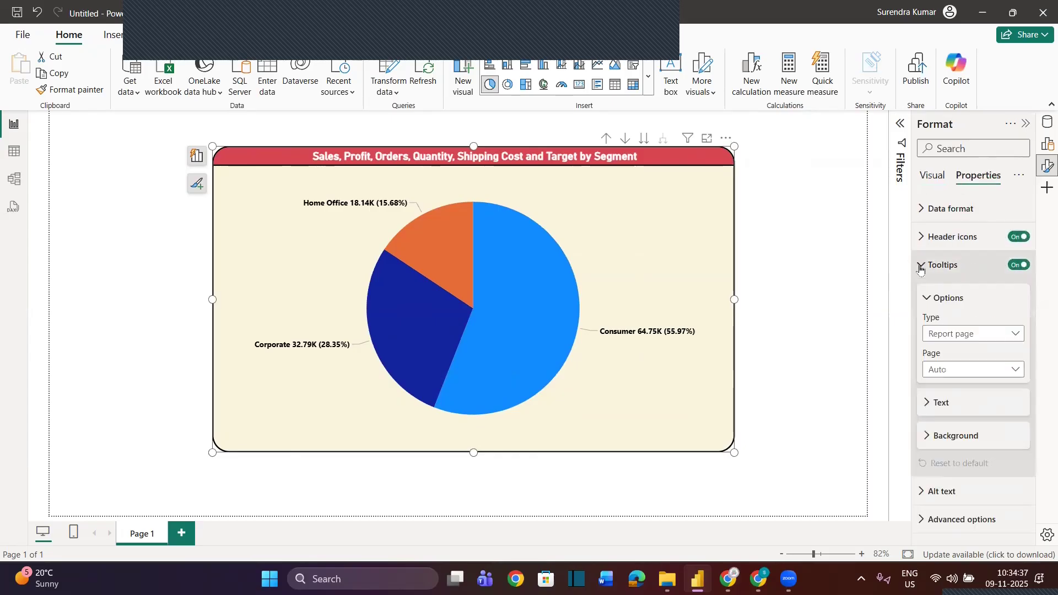
click(925, 403)
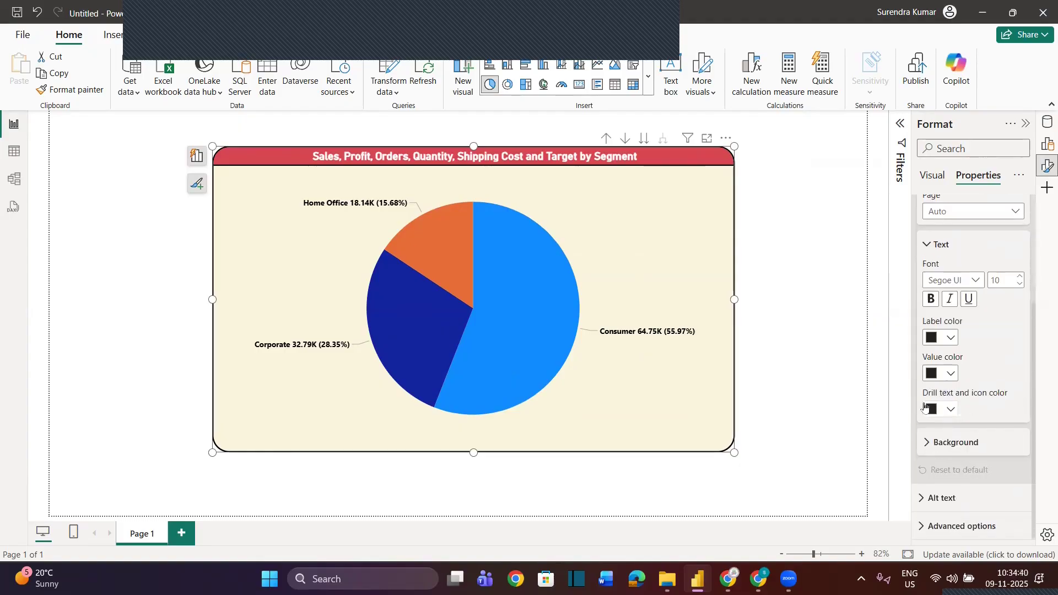
click(952, 344)
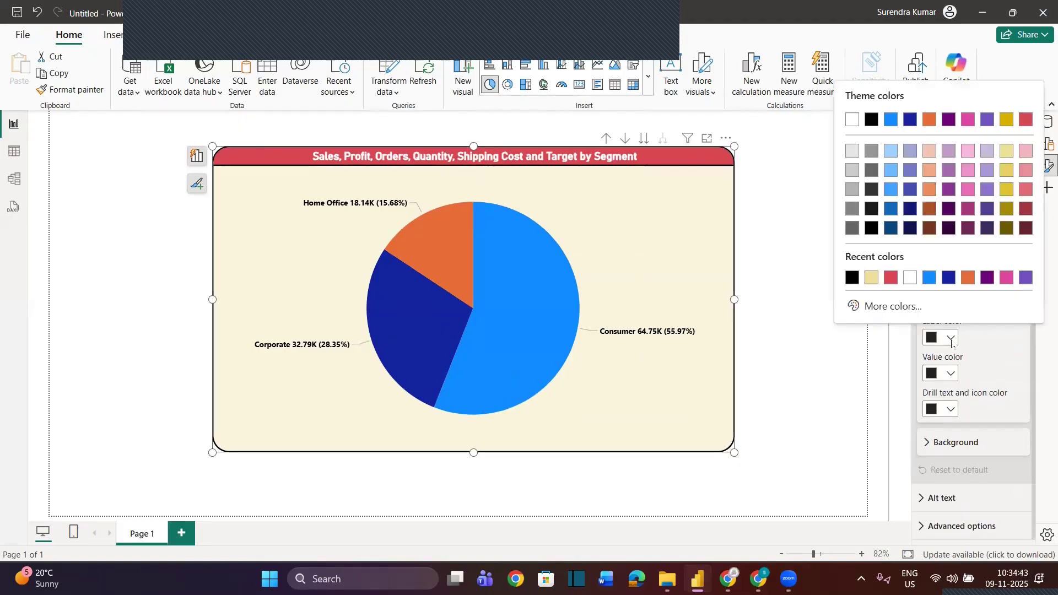
click(1026, 119)
click(950, 373)
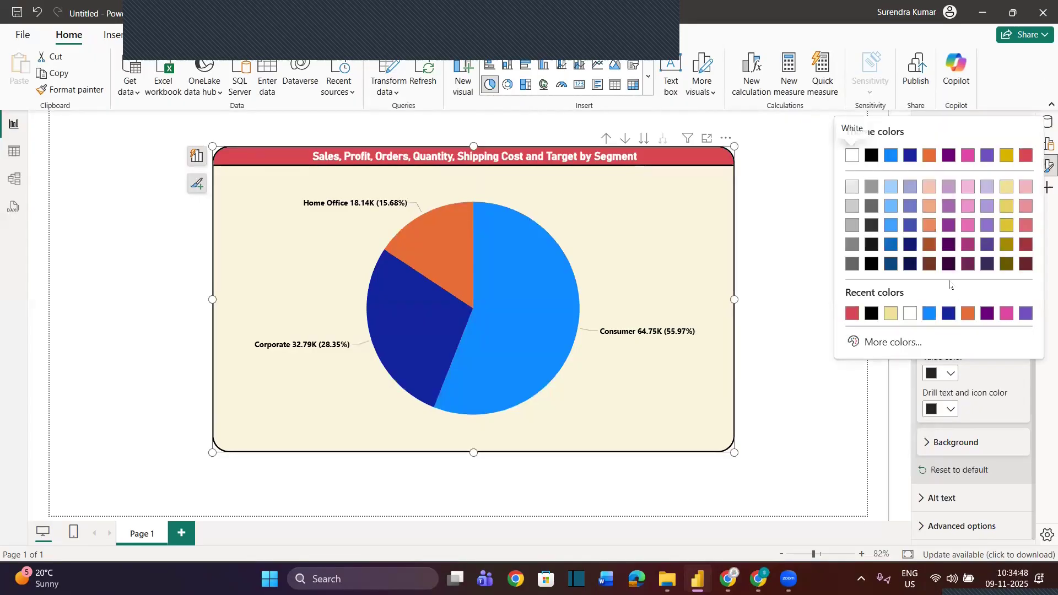
click(852, 155)
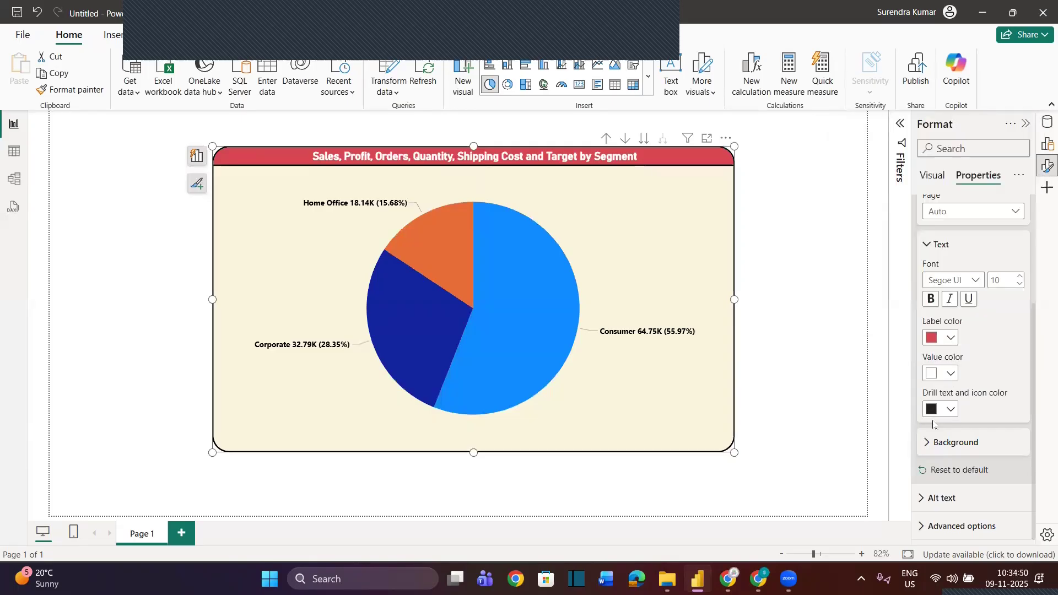
Make the tooltip background black and its text bold, and check the tooltips on the pie slices
click(936, 443)
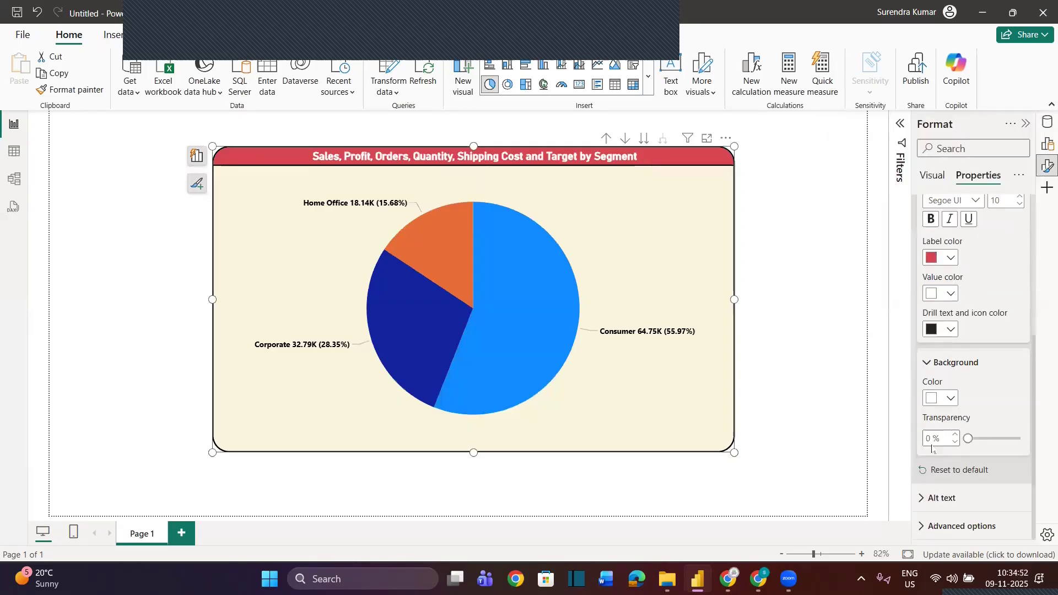
click(944, 396)
click(891, 304)
mouse_move(560, 304)
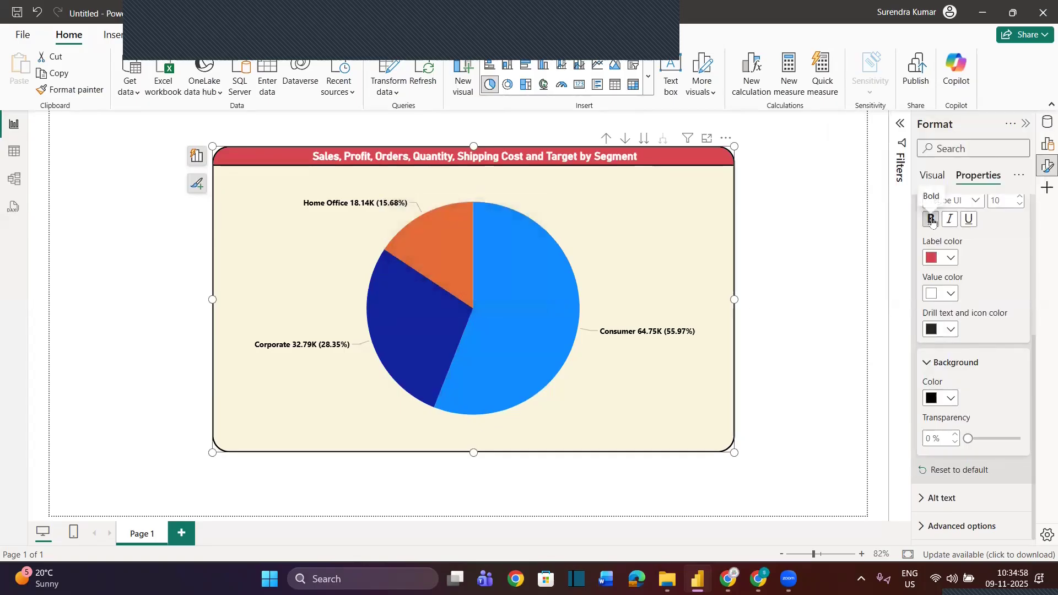
mouse_move(541, 329)
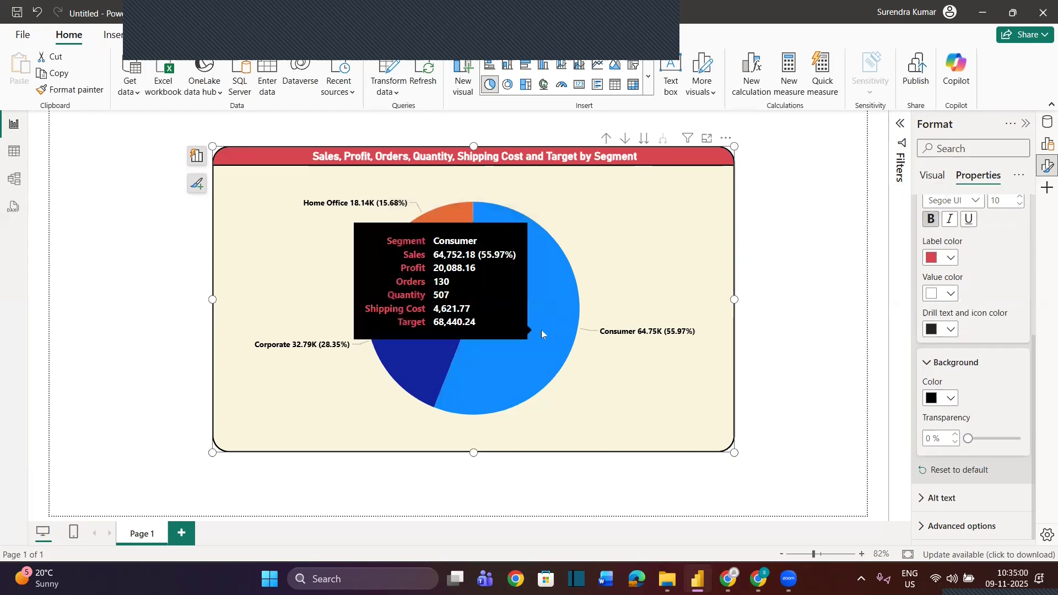
mouse_move(425, 339)
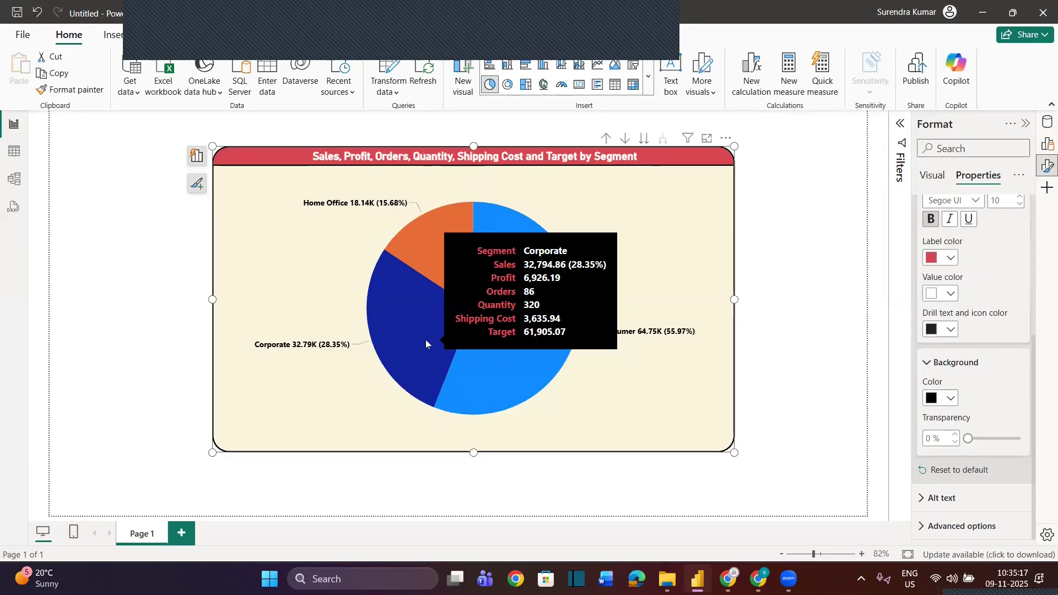
Move the pie chart to the page's lower-left corner and place a new clustered column chart overlapping it toward the upper right
drag(676, 156, 513, 248)
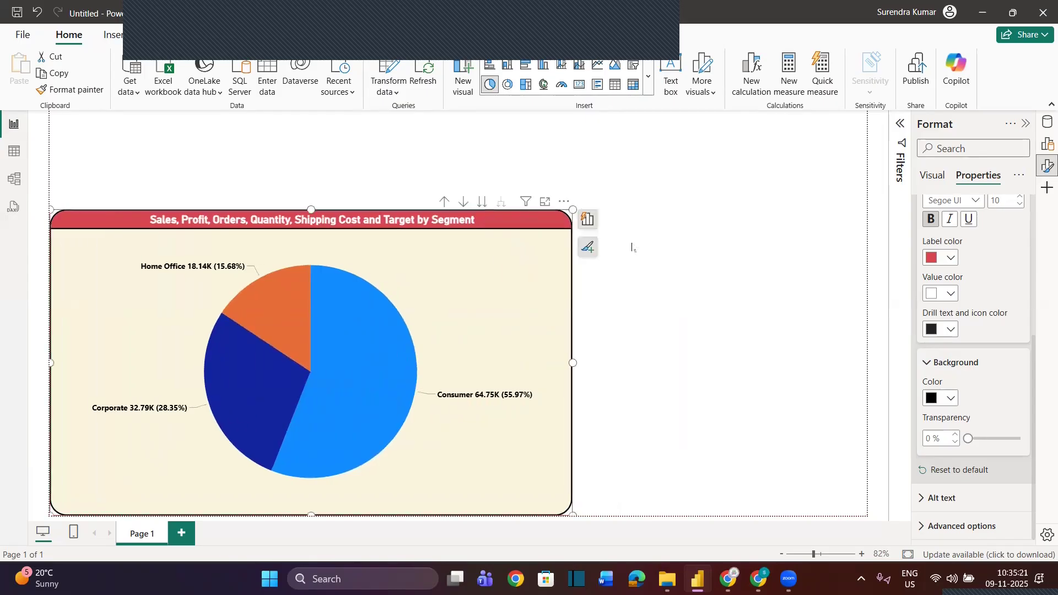
click(689, 273)
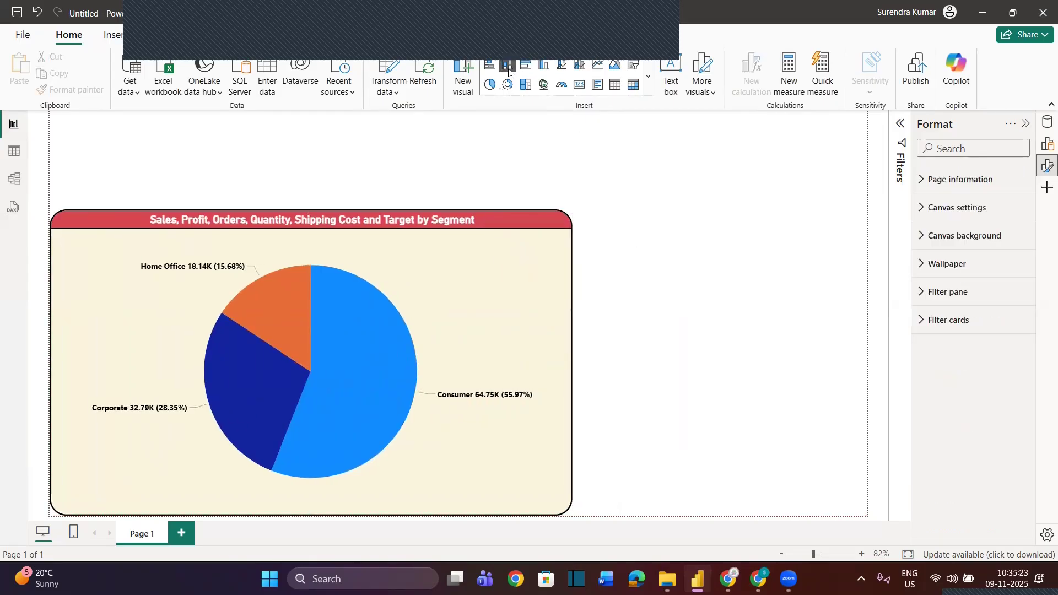
click(543, 65)
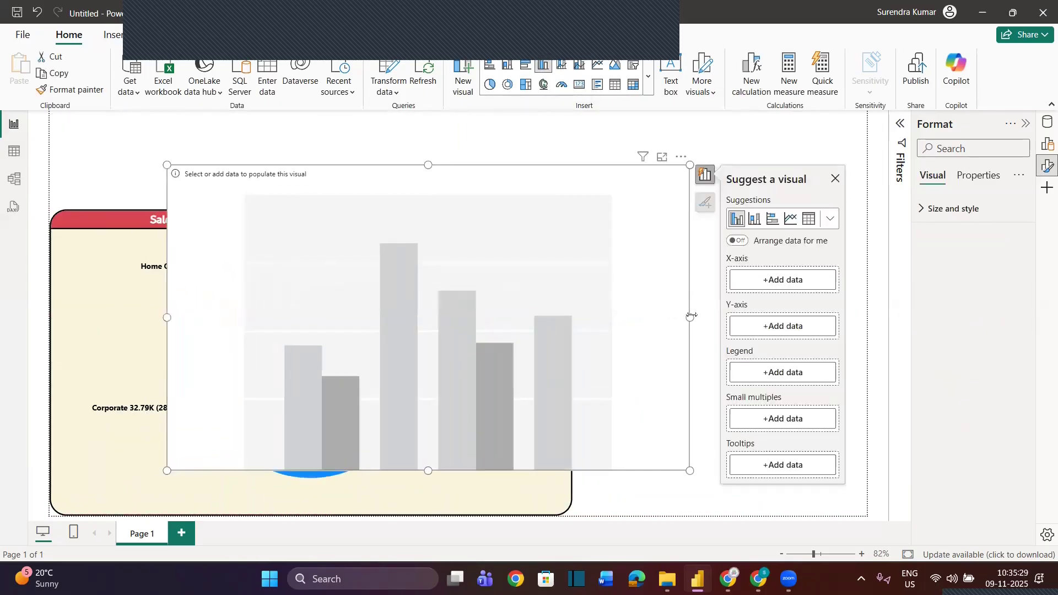
click(1047, 122)
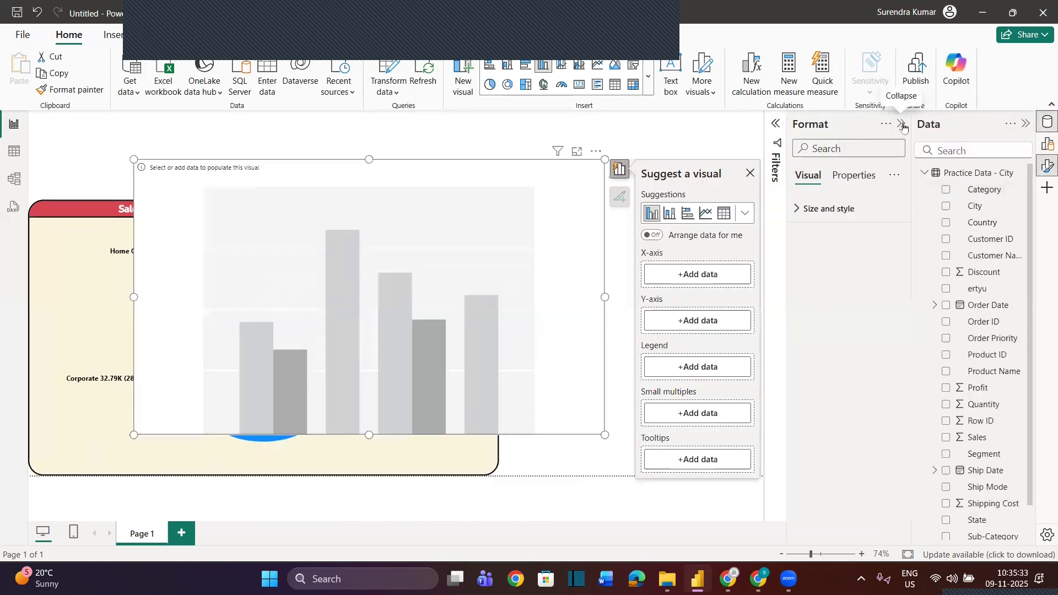
click(902, 126)
drag(412, 212, 548, 142)
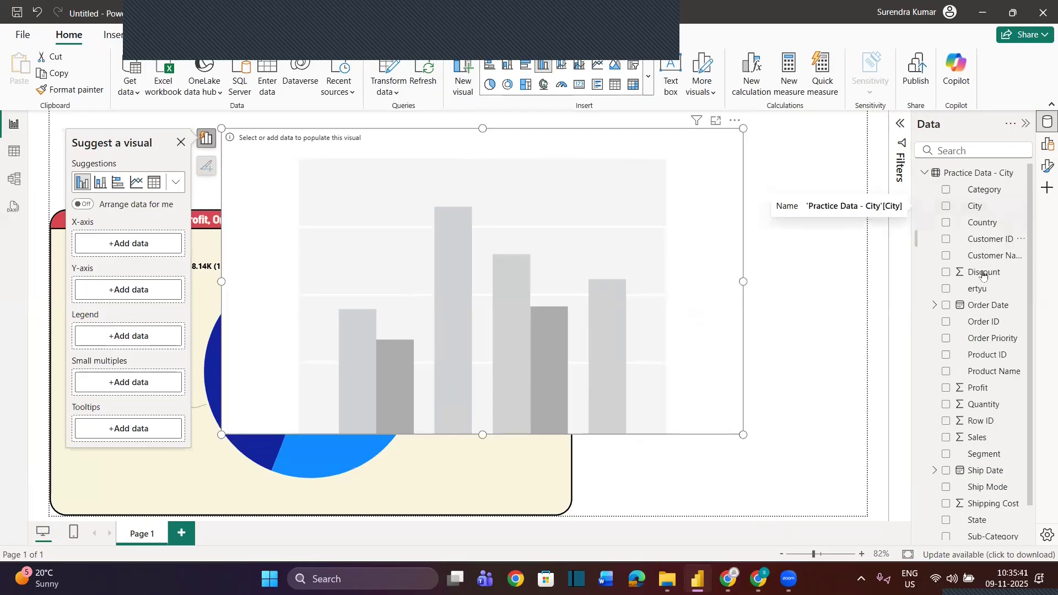
Plot Sales and Target - 1 by State in the column chart and shift the chart slightly to the right
scroll(981, 422, down, 1)
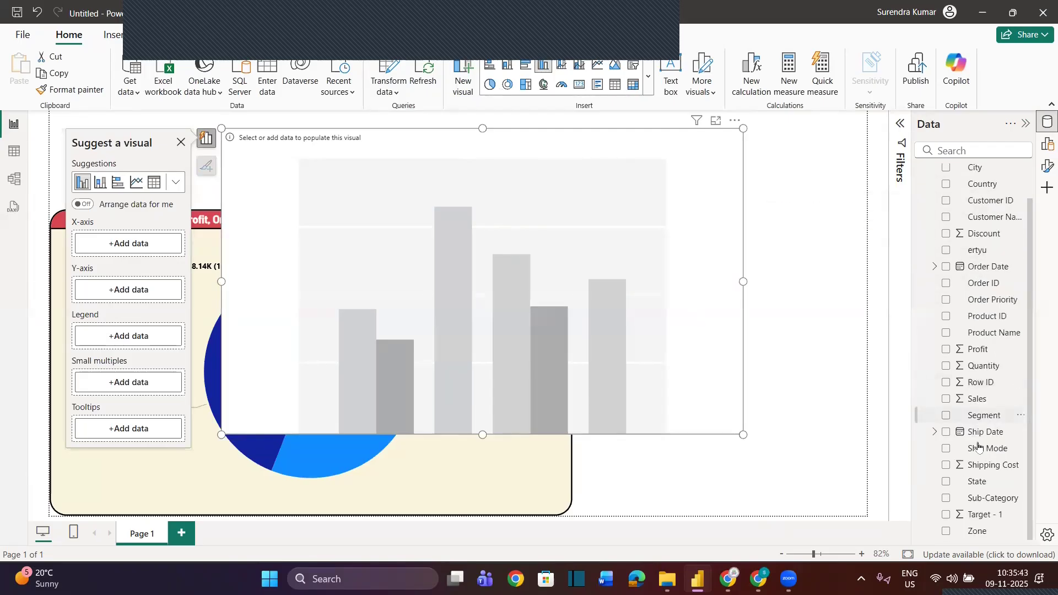
drag(983, 481, 635, 319)
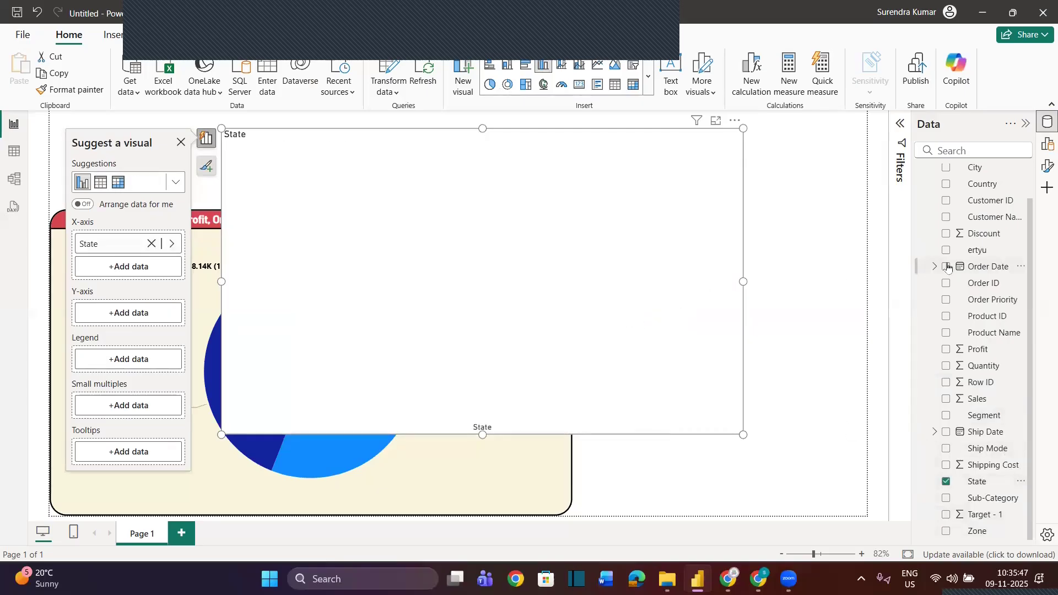
drag(985, 402, 680, 340)
drag(990, 520, 528, 321)
mouse_move(127, 342)
mouse_down()
mouse_move(115, 383)
mouse_move(132, 455)
mouse_move(133, 362)
mouse_up()
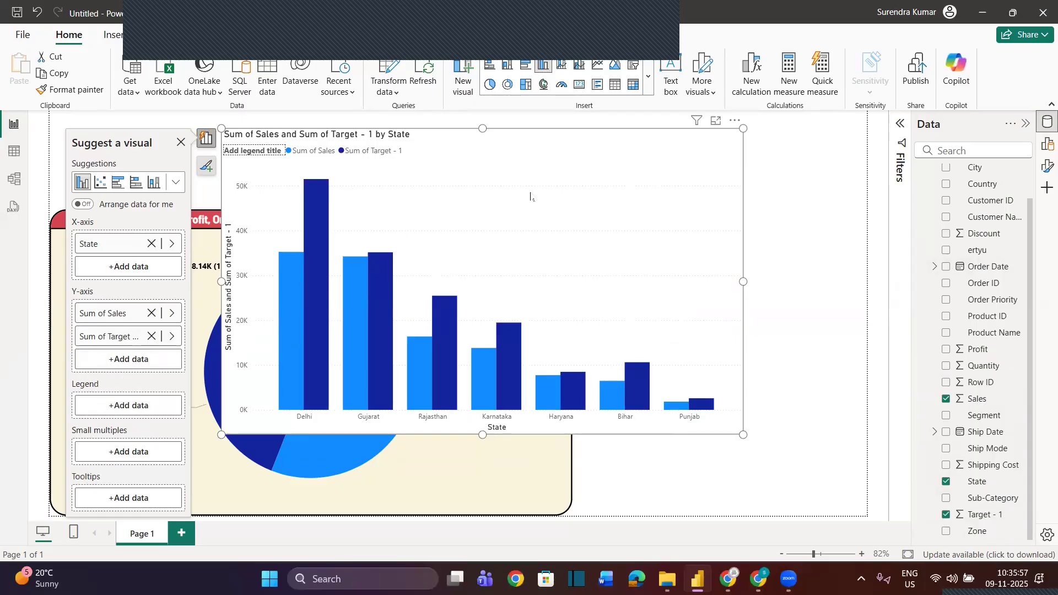
drag(586, 142, 620, 137)
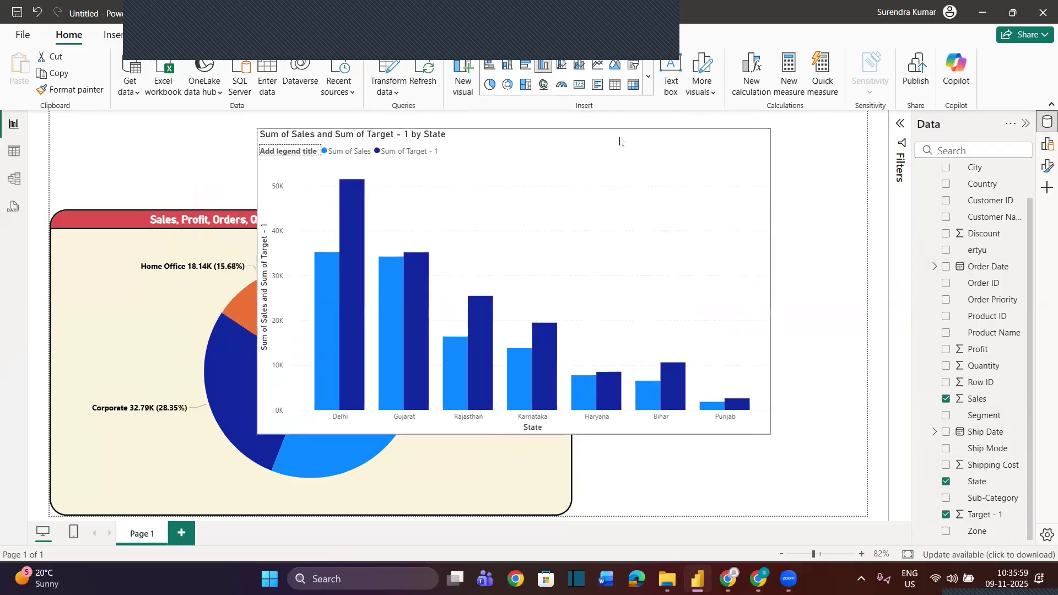
Copy the pie chart's formatting onto the Sales and Target - 1 by State column chart with the Format painter
click(257, 231)
click(88, 226)
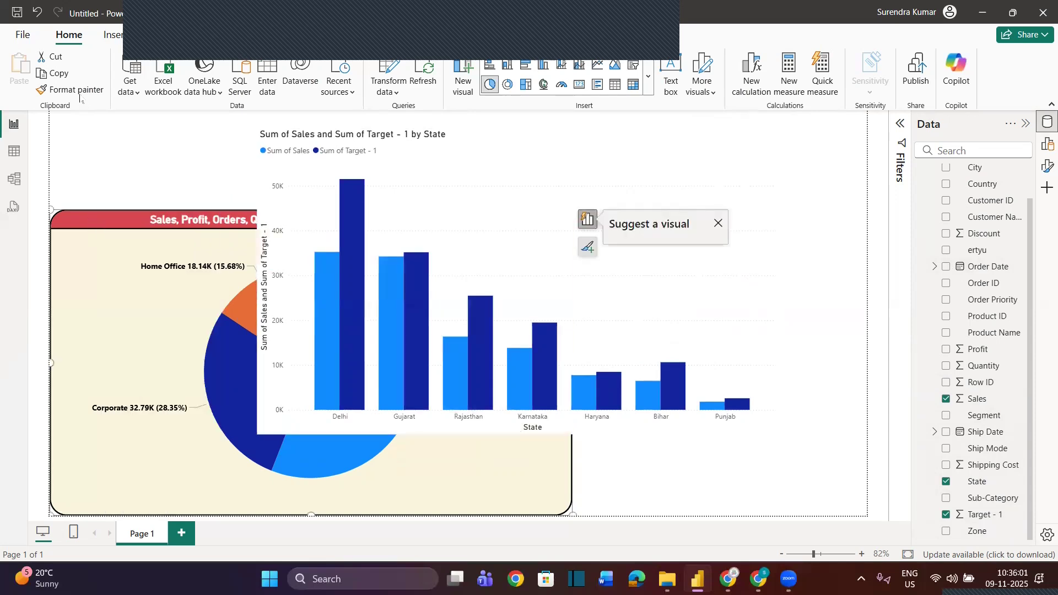
click(71, 89)
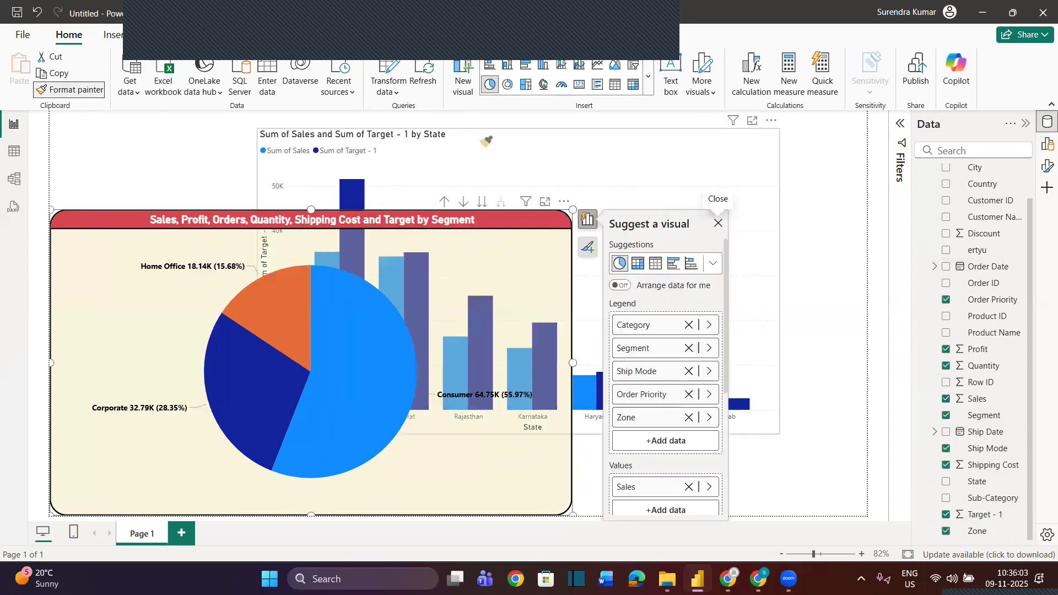
click(486, 141)
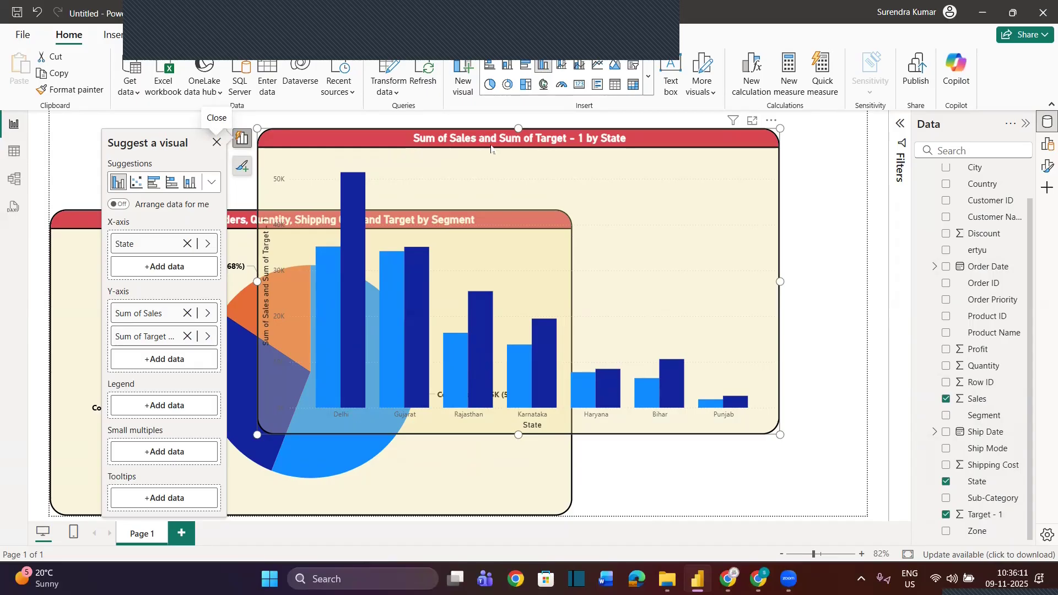
Reposition the column chart slightly to the right near the top of the page, still overlapping the pie chart
drag(498, 154, 534, 148)
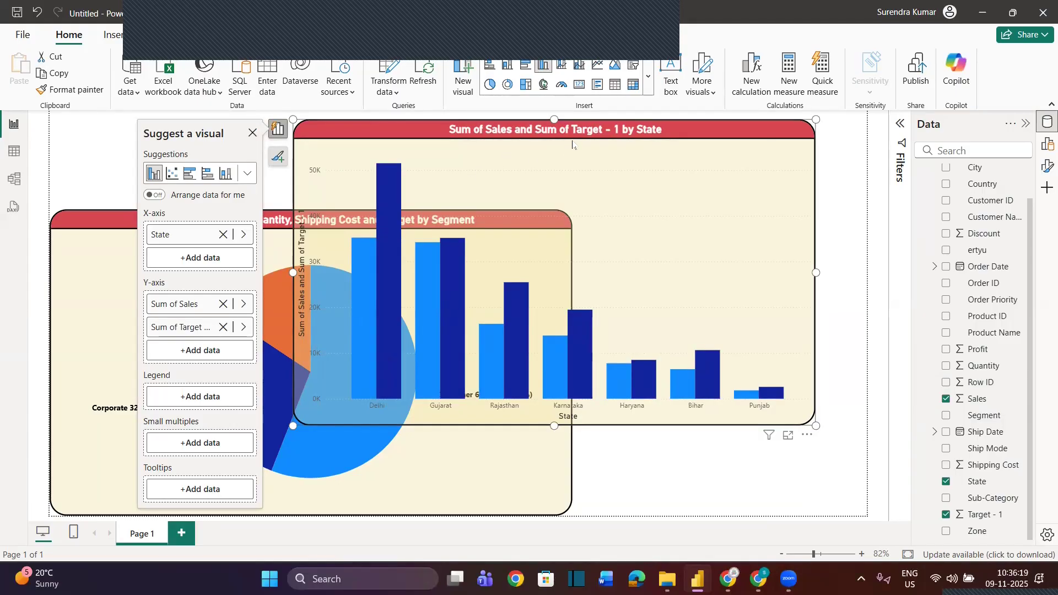
drag(573, 145, 660, 153)
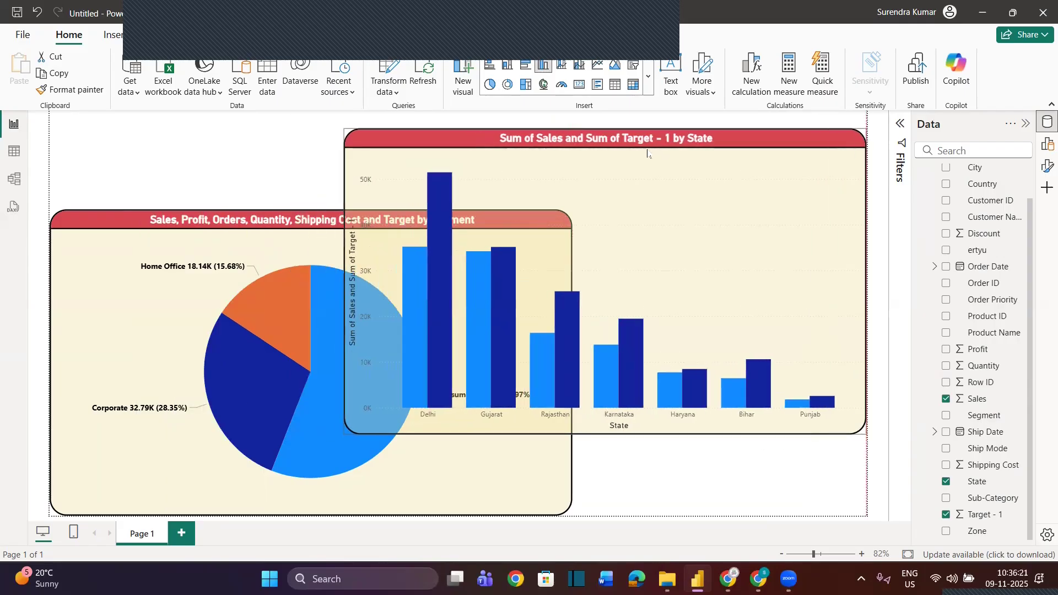
click(639, 155)
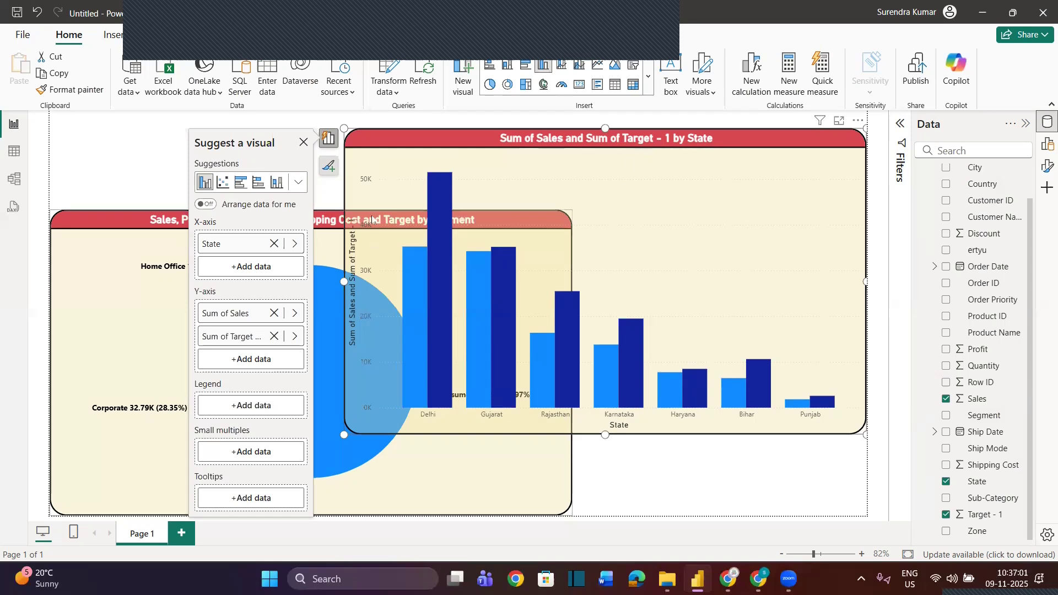
drag(637, 154, 615, 136)
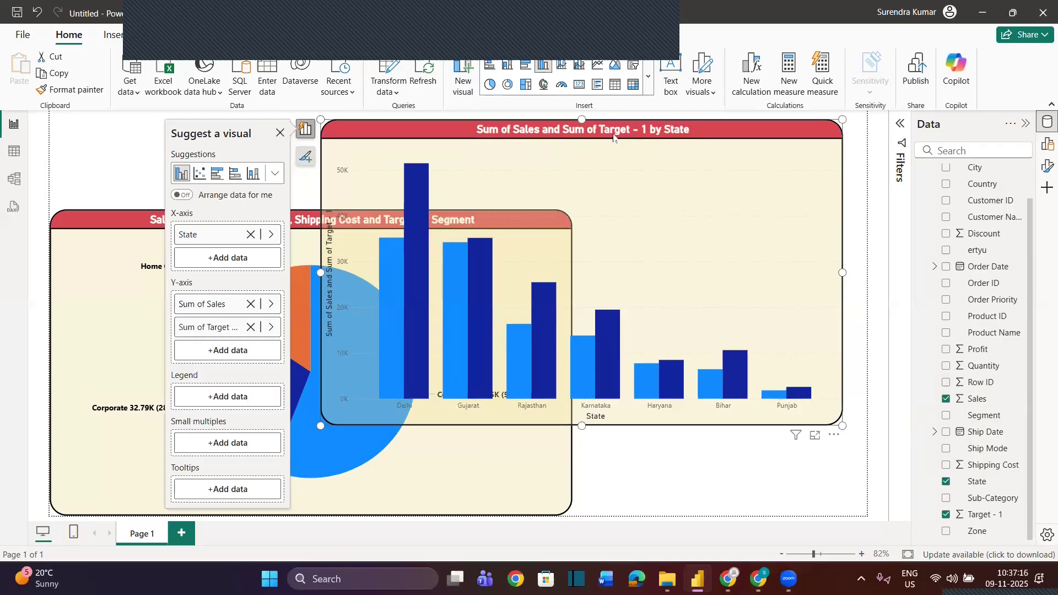
drag(614, 138, 578, 129)
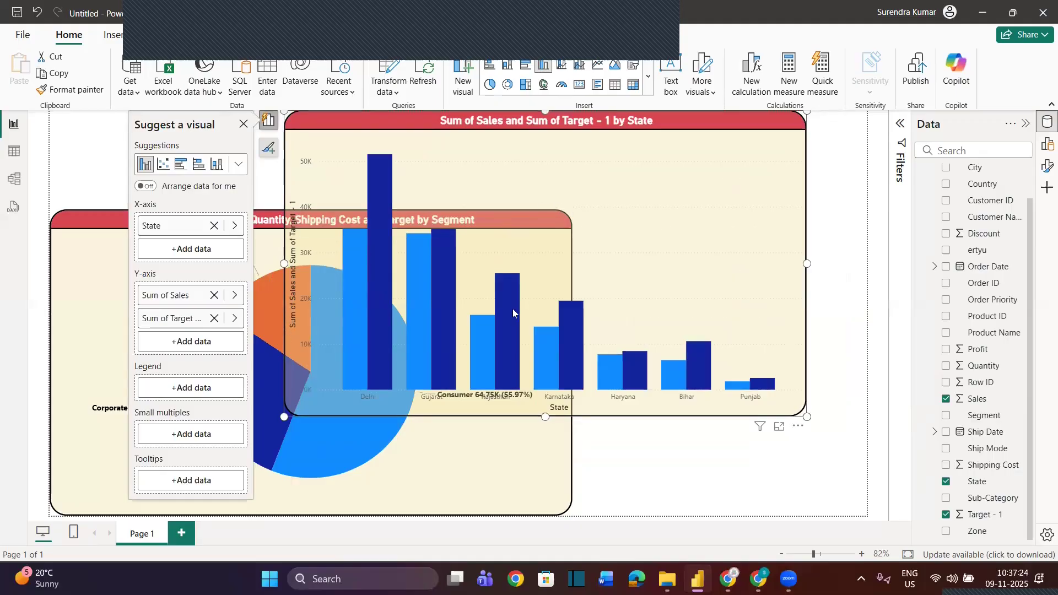
mouse_move(513, 309)
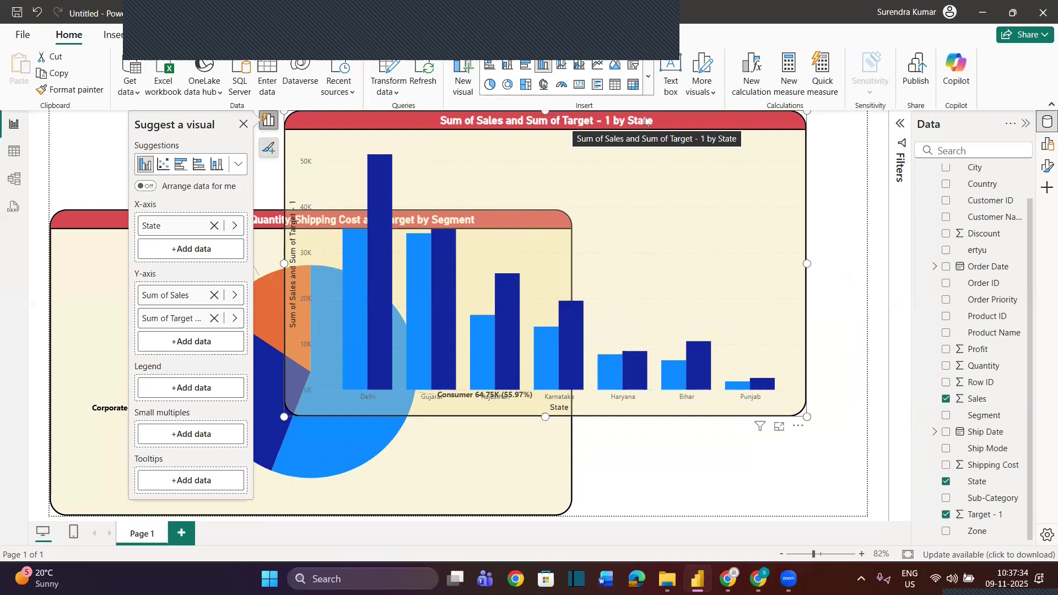
drag(645, 119, 646, 137)
click(646, 138)
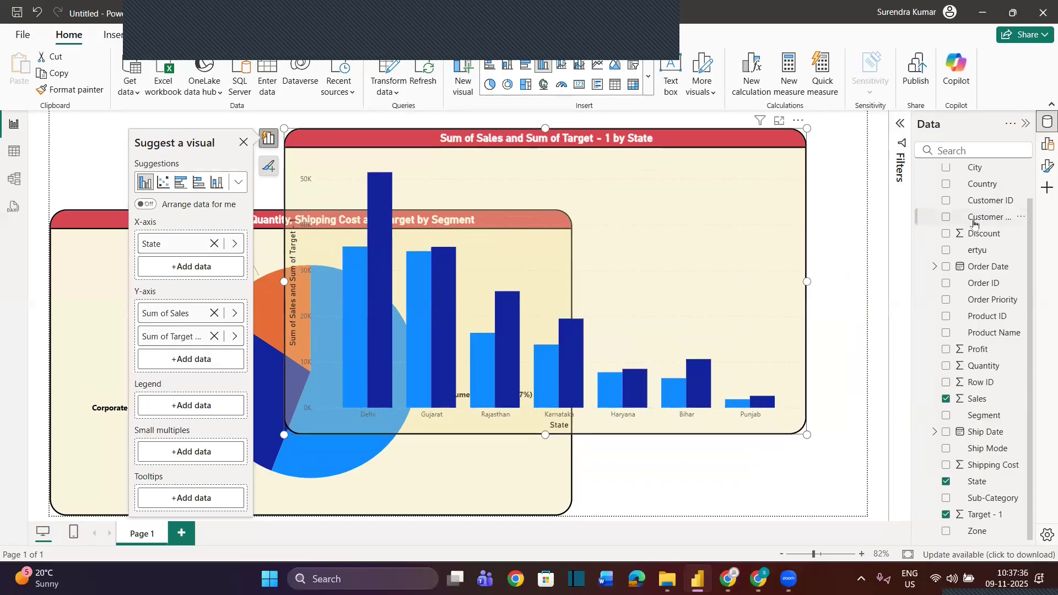
Change the column chart's title text to "Sales vs Target by State"
click(1045, 166)
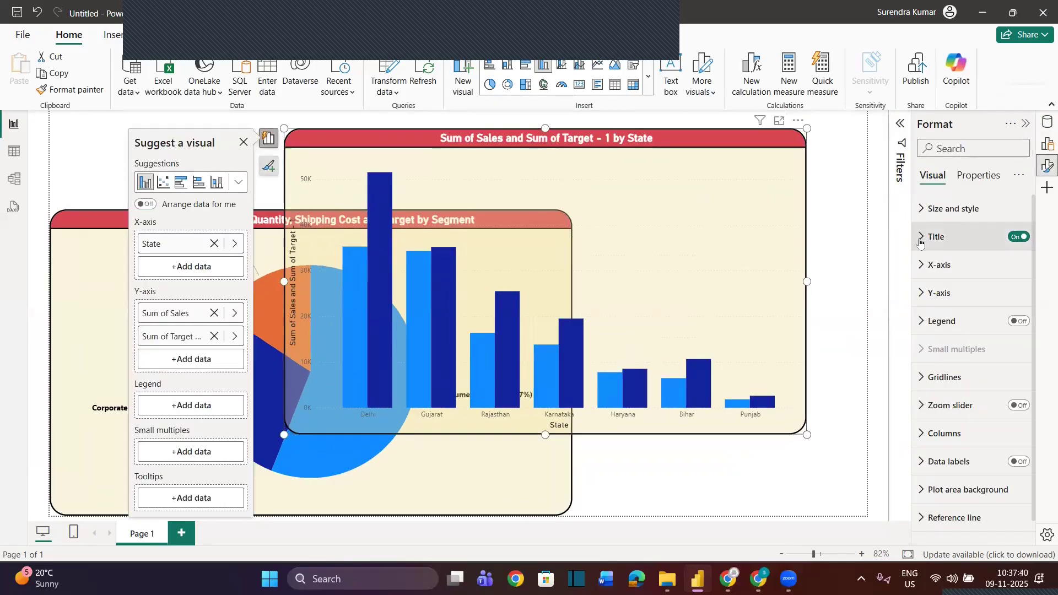
click(931, 237)
click(948, 307)
key(ctrl+a)
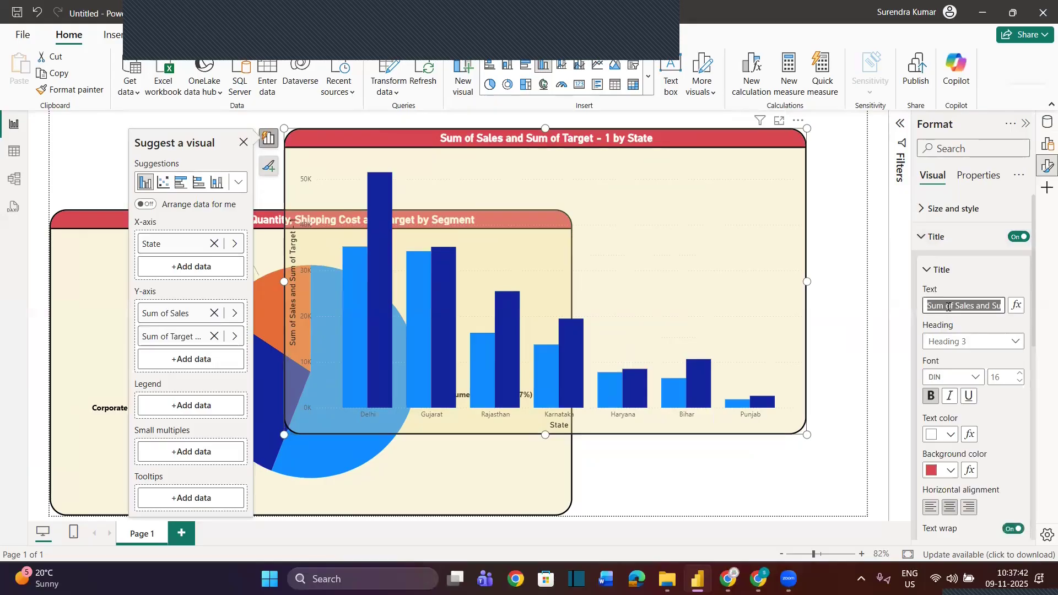
text(Sales Vs Targt by State)
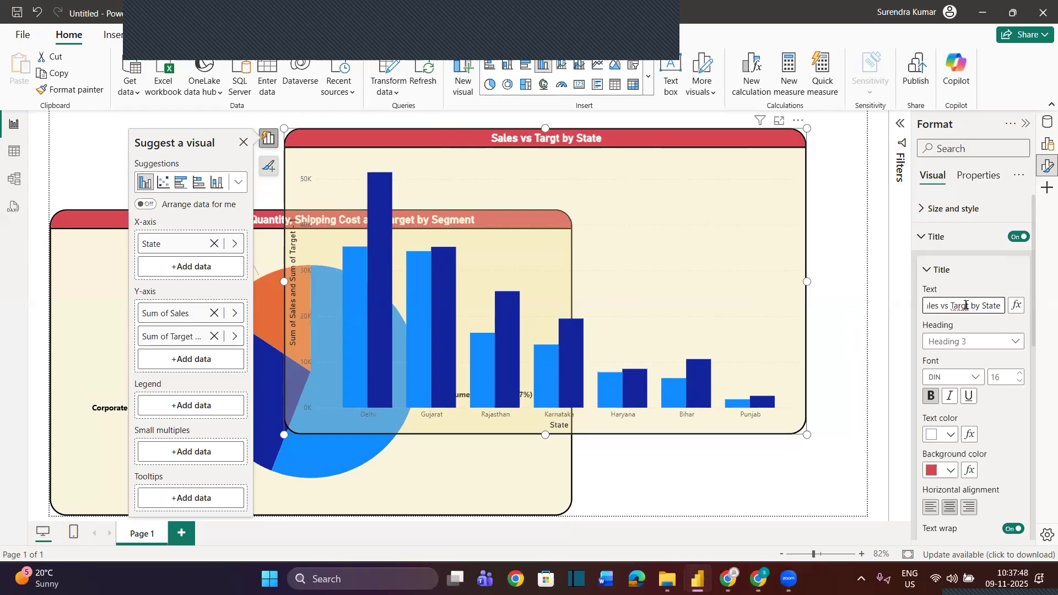
click(965, 306)
text(e)
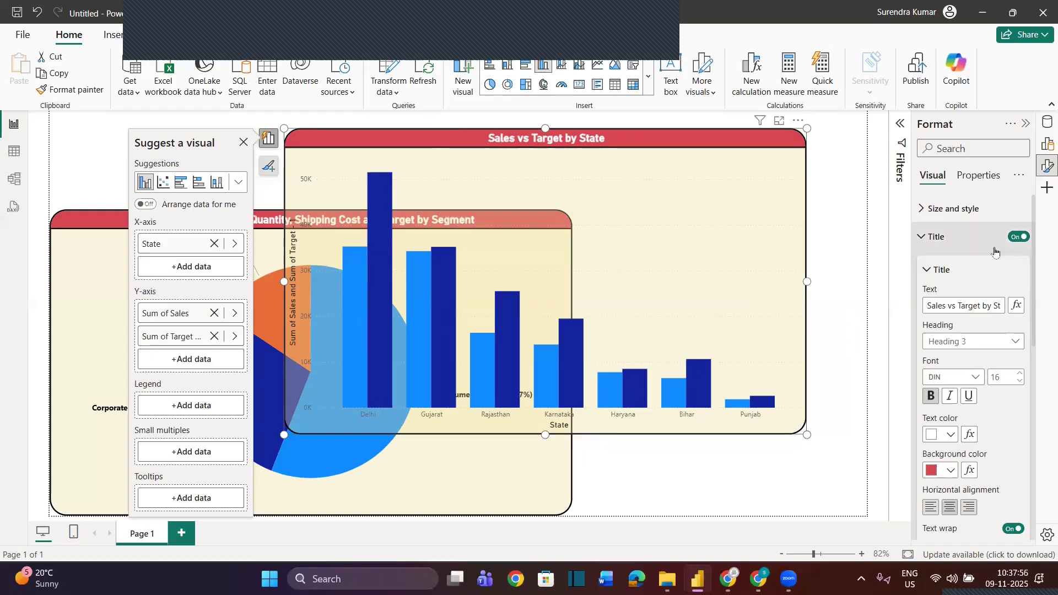
Turn off the column chart's X-axis title and make the X-axis values bold, black and size 10
click(1026, 125)
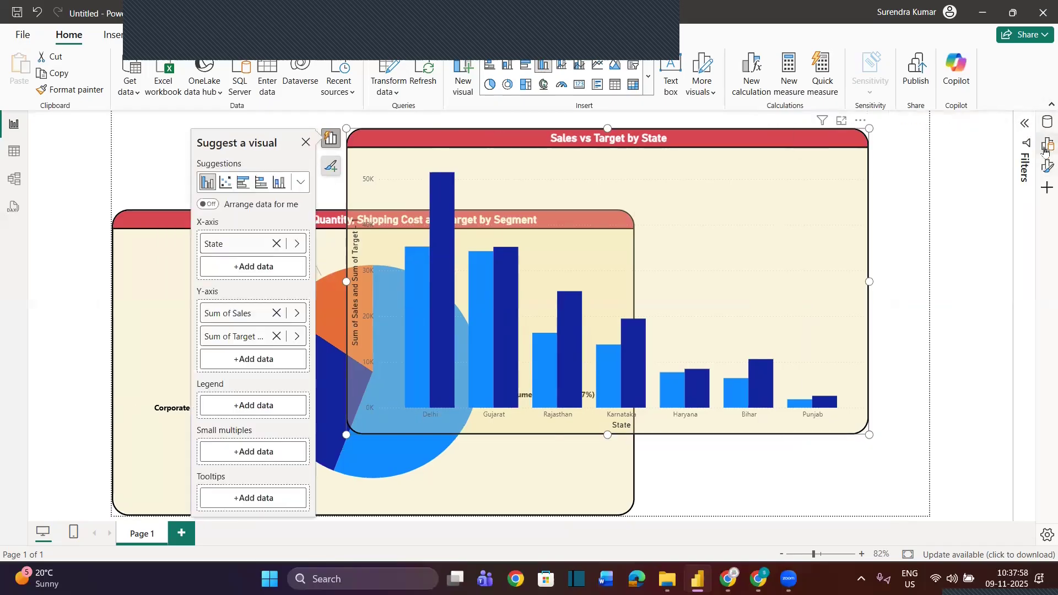
click(1045, 167)
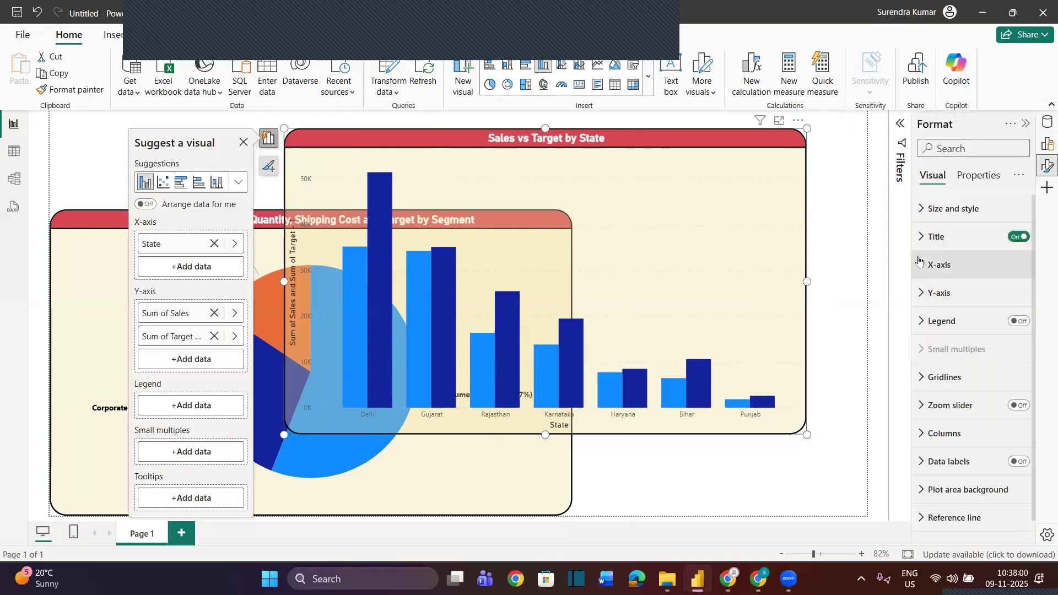
click(940, 265)
click(1013, 487)
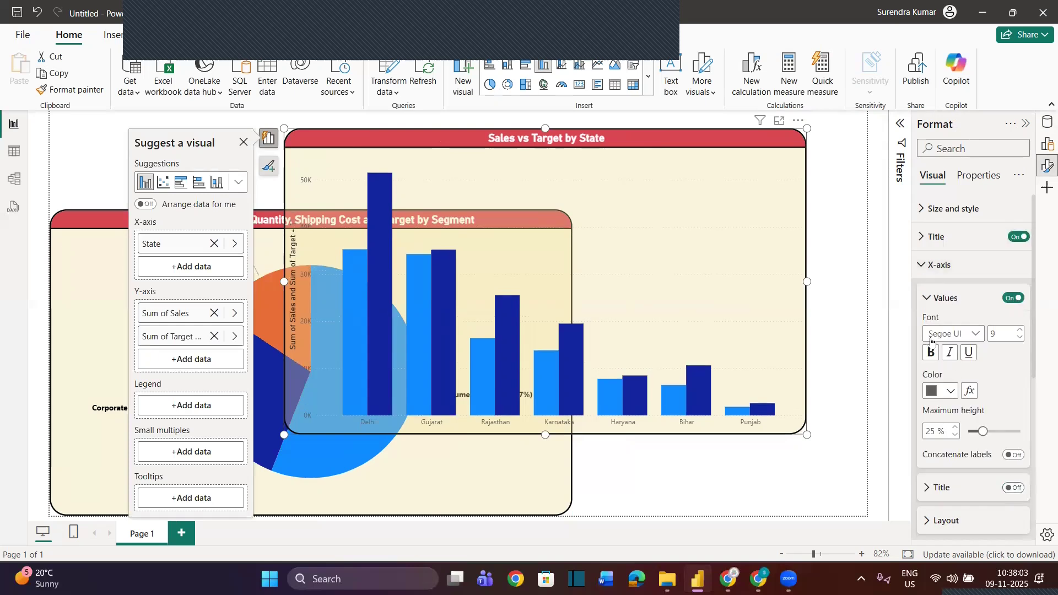
click(946, 391)
click(852, 331)
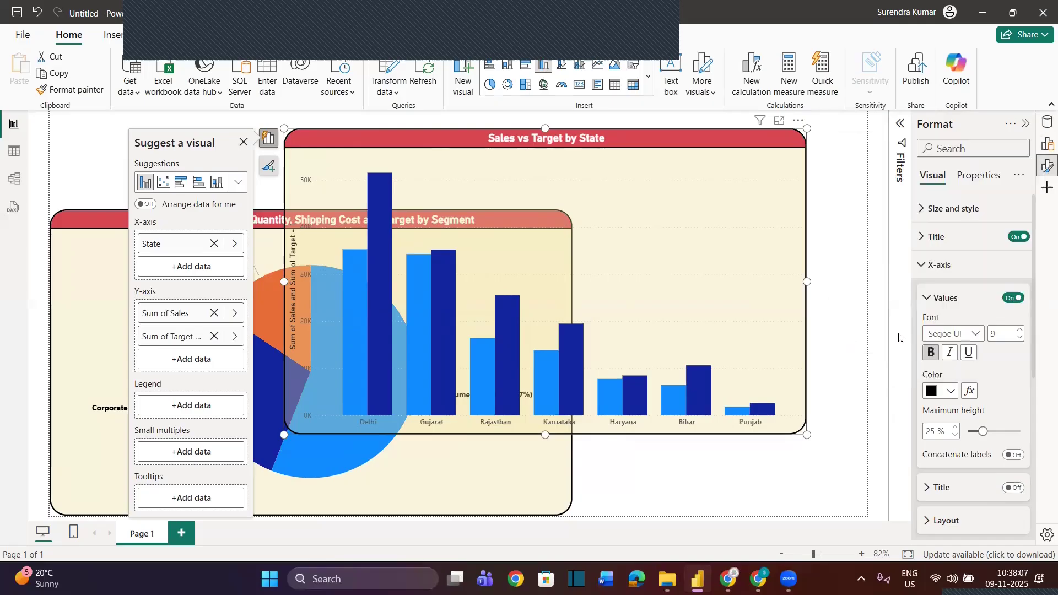
click(1022, 331)
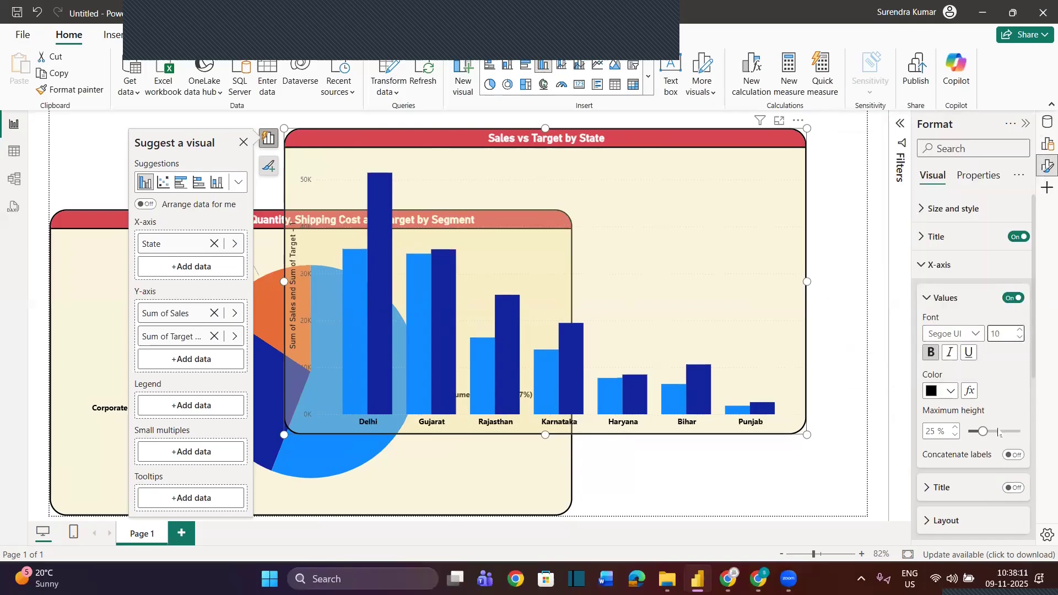
Make the column chart's Y-axis values bold, black and size 10, and turn off the Y-axis title
scroll(968, 466, down, 1)
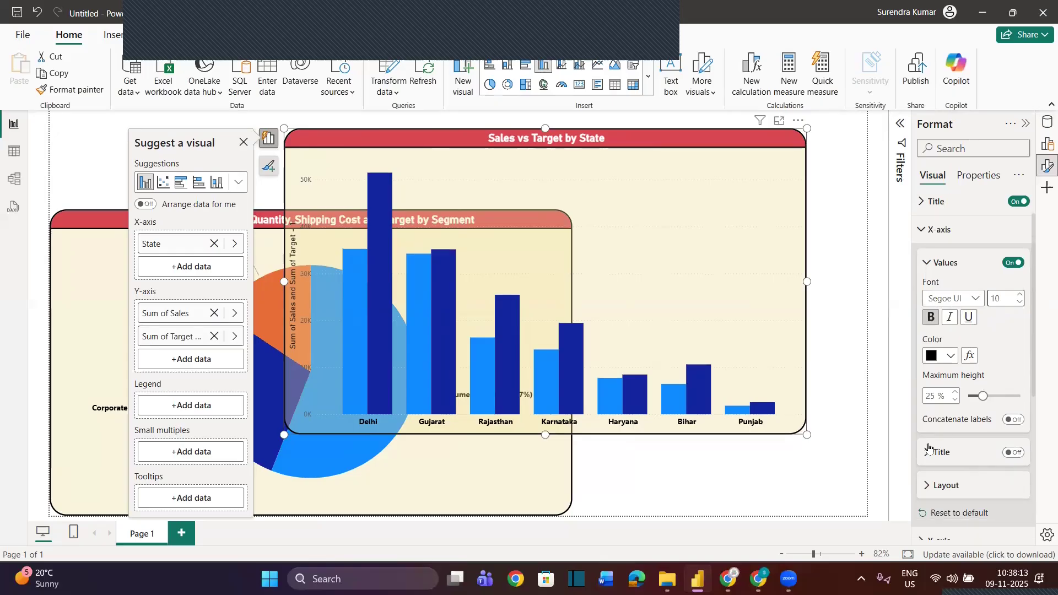
scroll(932, 460, down, 3)
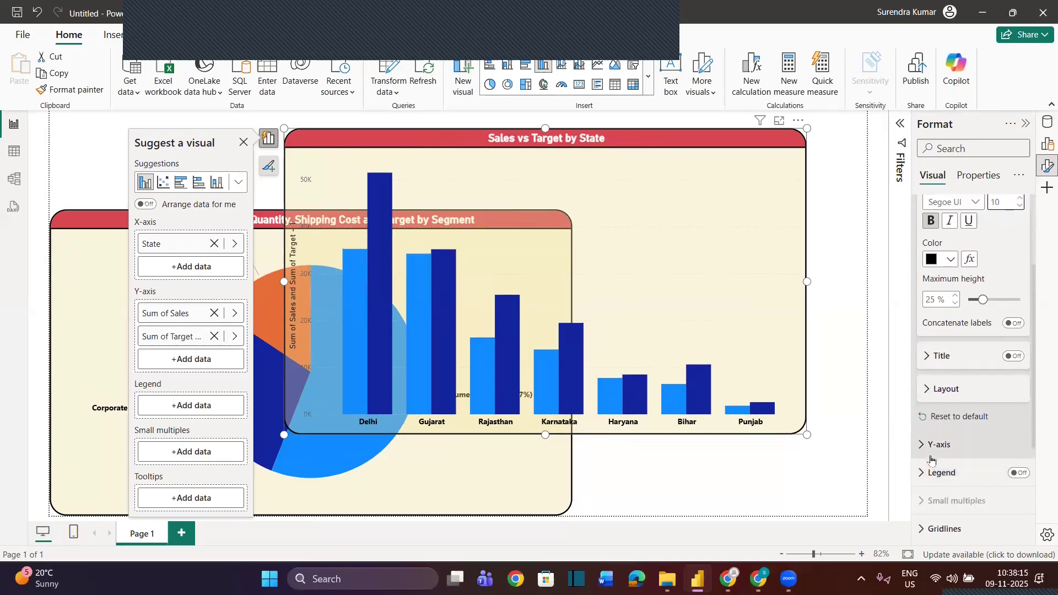
click(932, 445)
scroll(930, 473, down, 5)
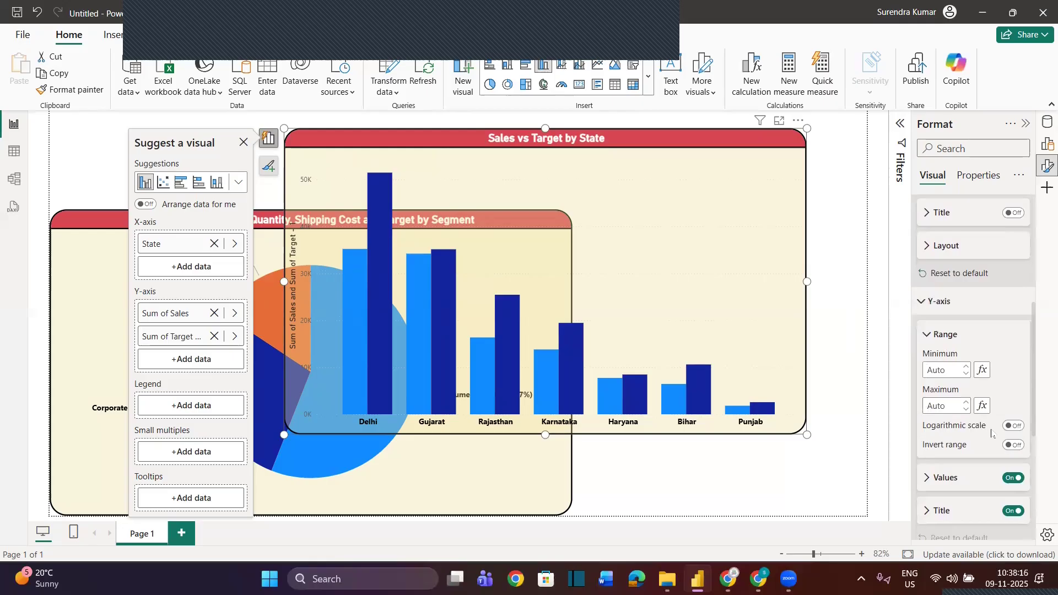
click(929, 479)
scroll(970, 419, down, 4)
click(1020, 373)
click(930, 395)
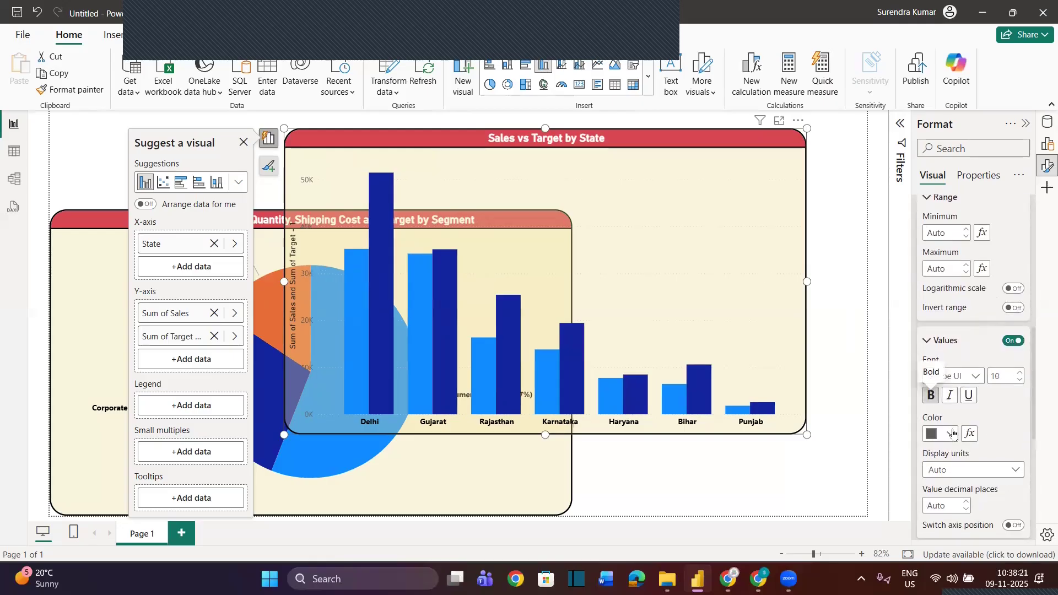
click(952, 434)
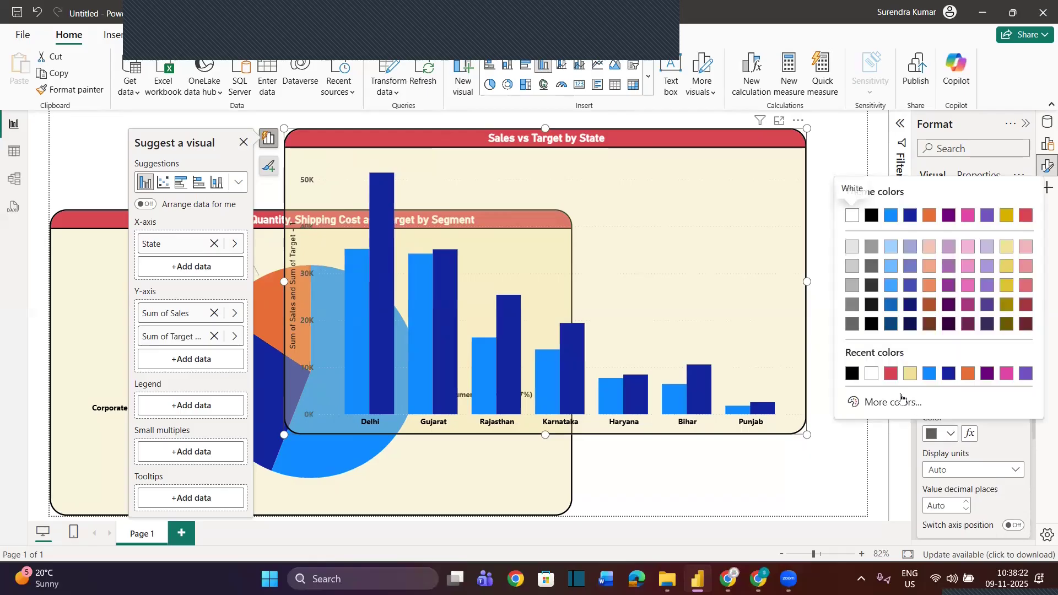
click(863, 380)
scroll(991, 419, down, 4)
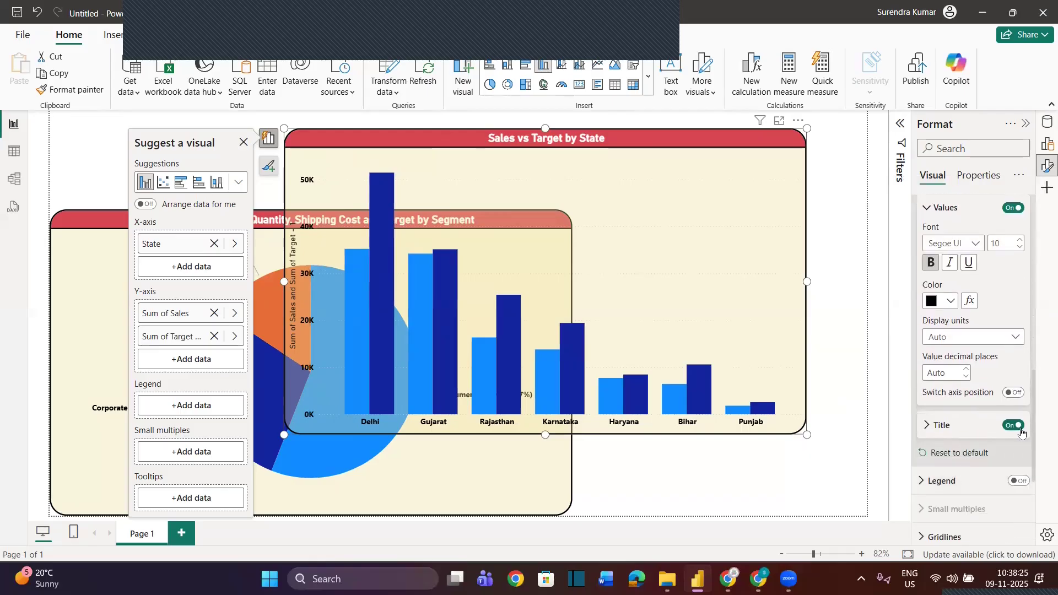
click(1020, 429)
Turn on data labels for the column chart and set their value color to red #D64550
scroll(985, 522, down, 5)
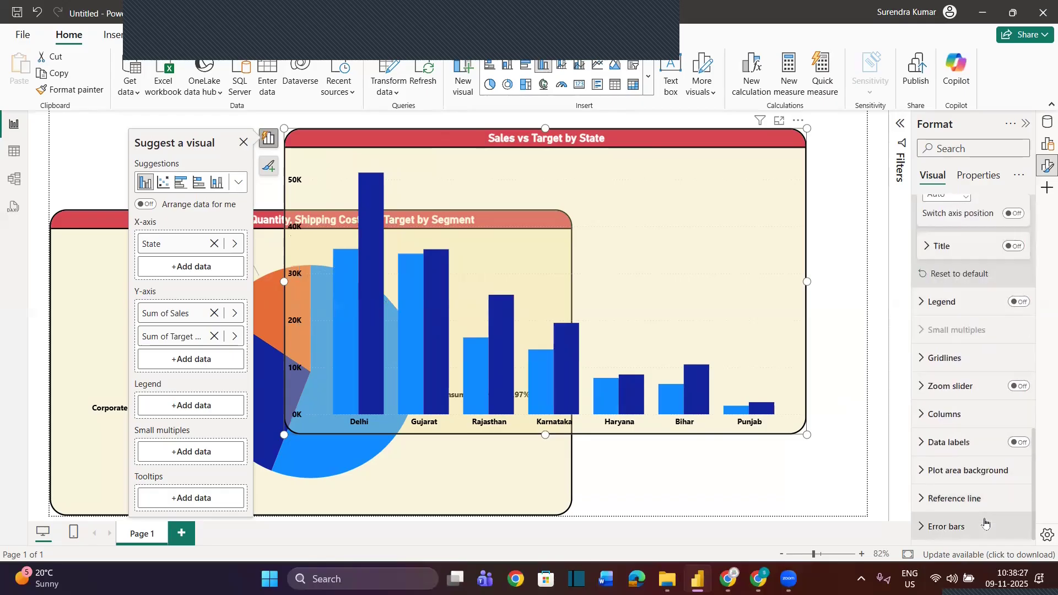
click(1019, 441)
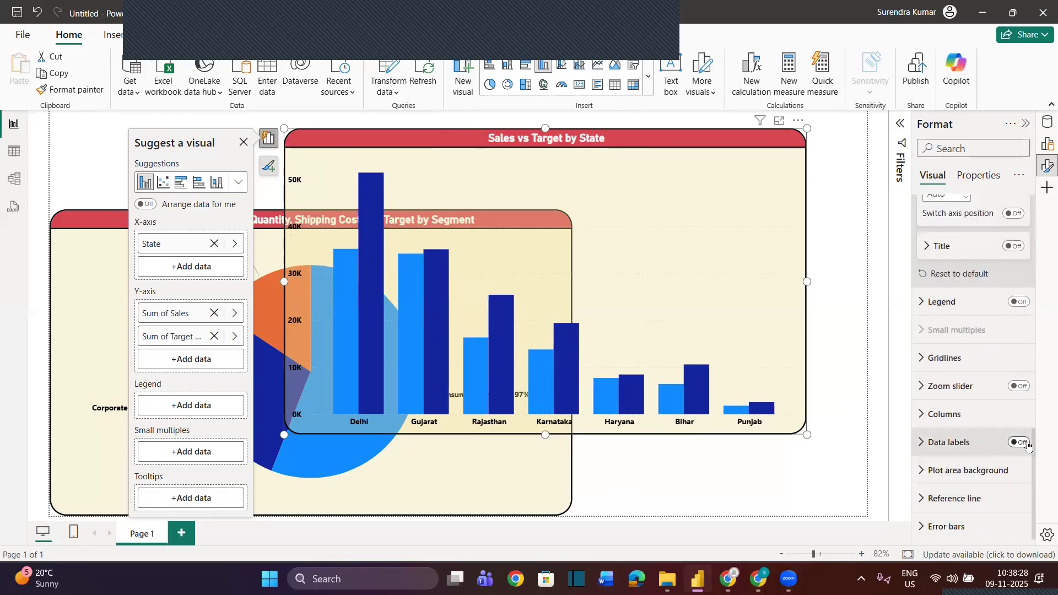
click(958, 449)
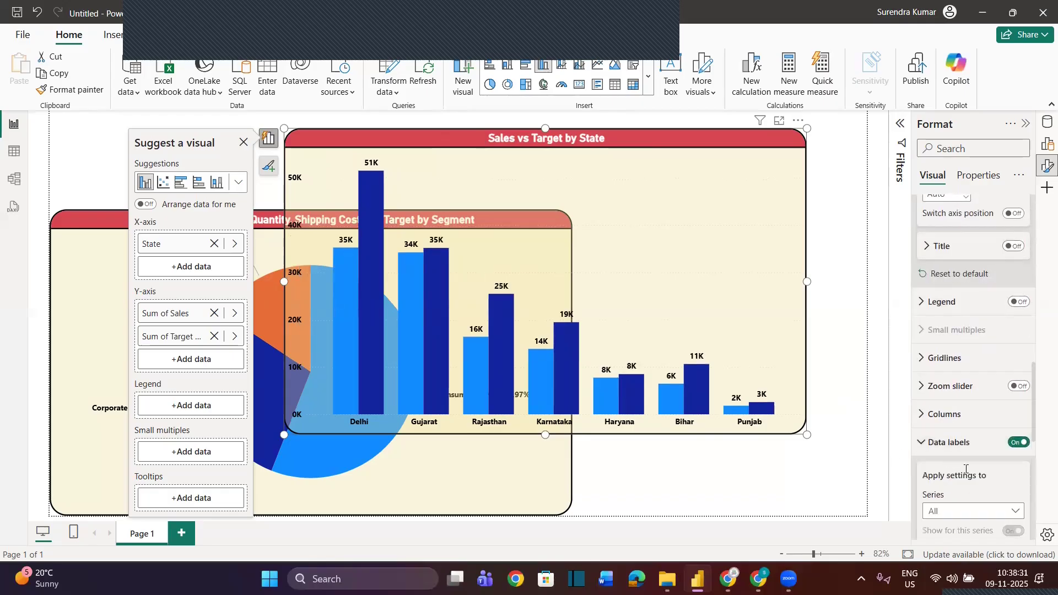
scroll(965, 469, down, 3)
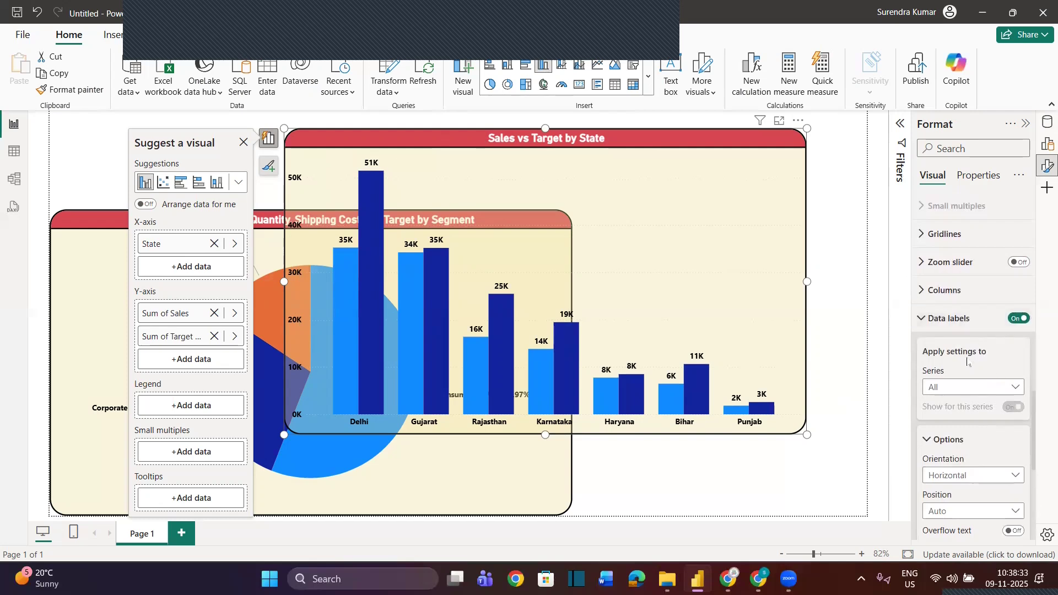
scroll(981, 455, down, 2)
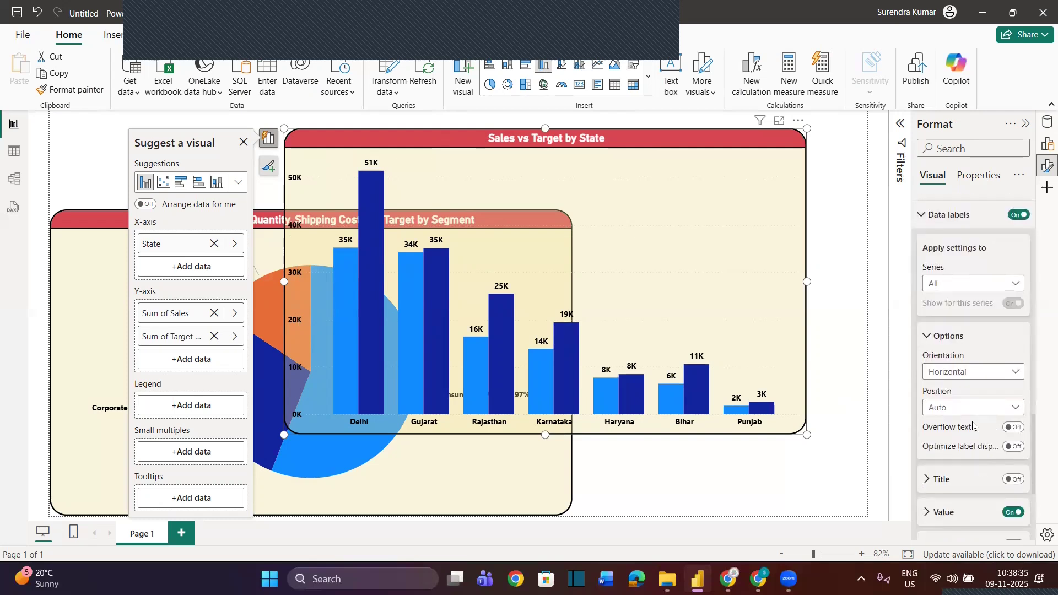
click(930, 512)
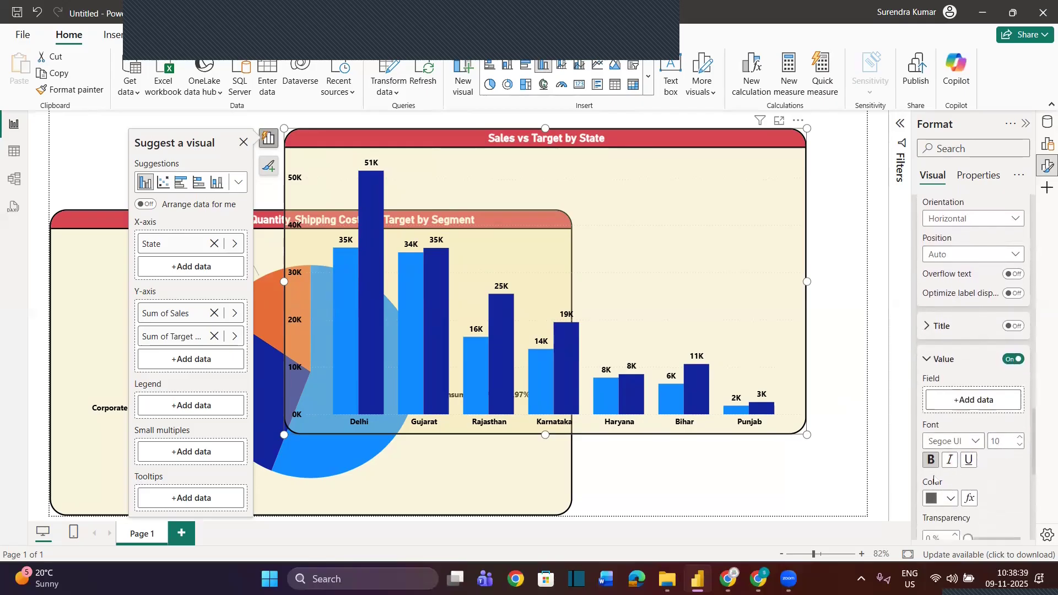
click(950, 499)
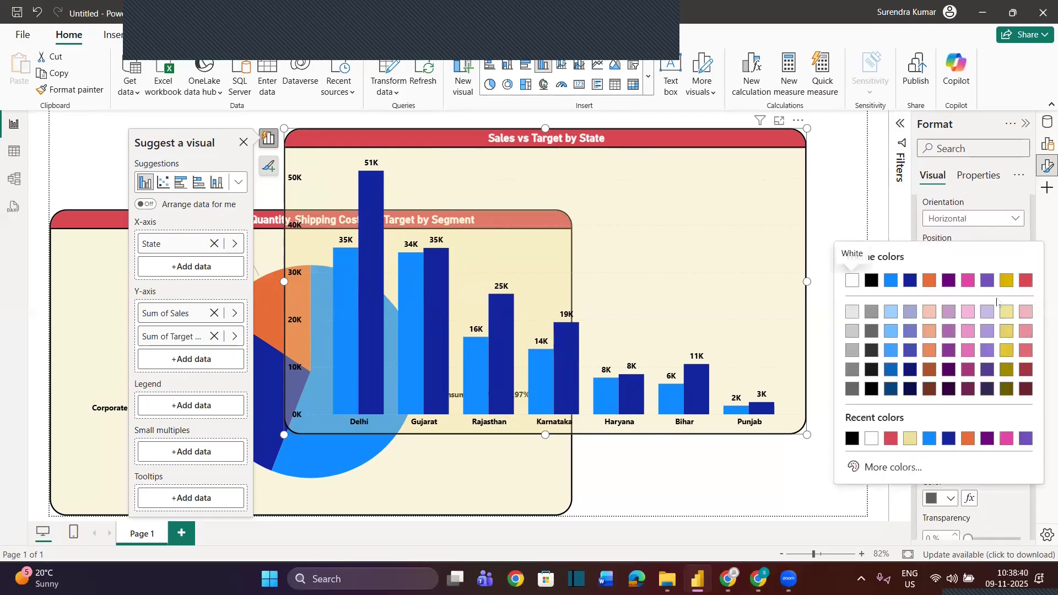
click(1027, 281)
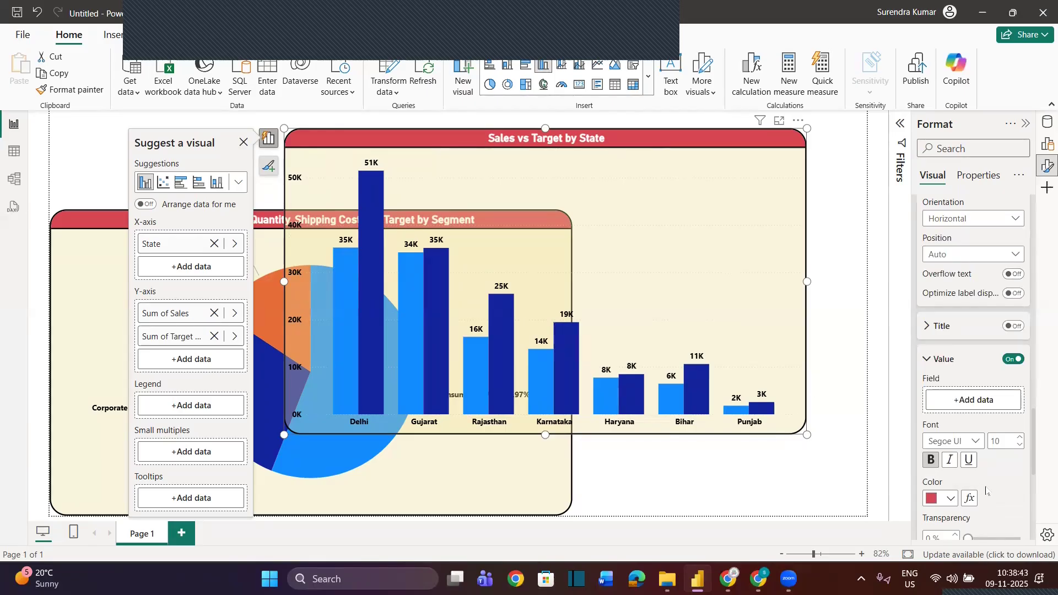
Shift the column chart slightly to the right and look through its data label value settings
scroll(986, 490, down, 3)
drag(667, 143, 704, 142)
scroll(970, 496, down, 5)
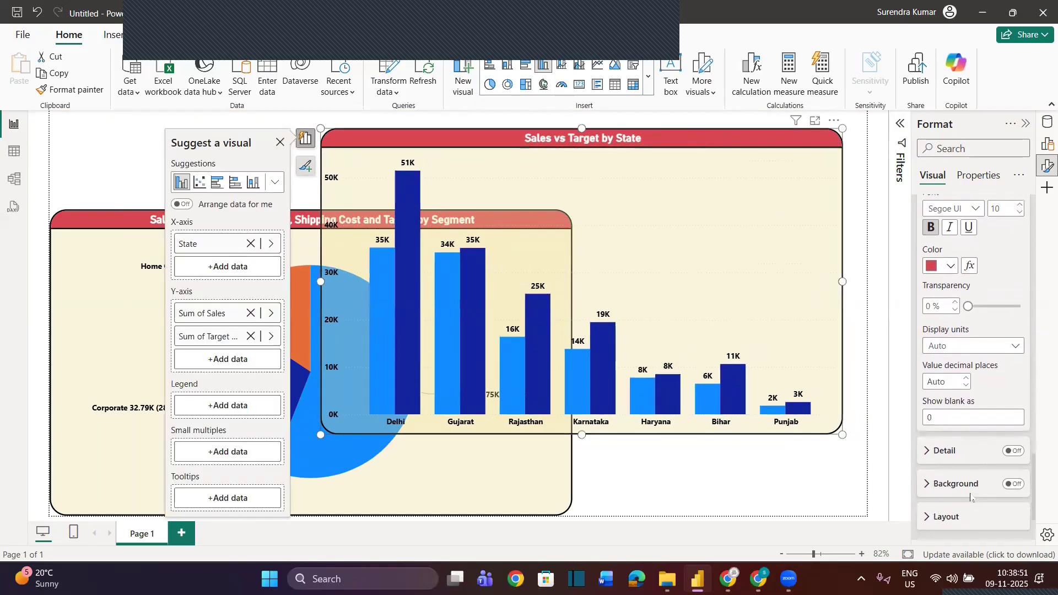
scroll(970, 331, up, 1)
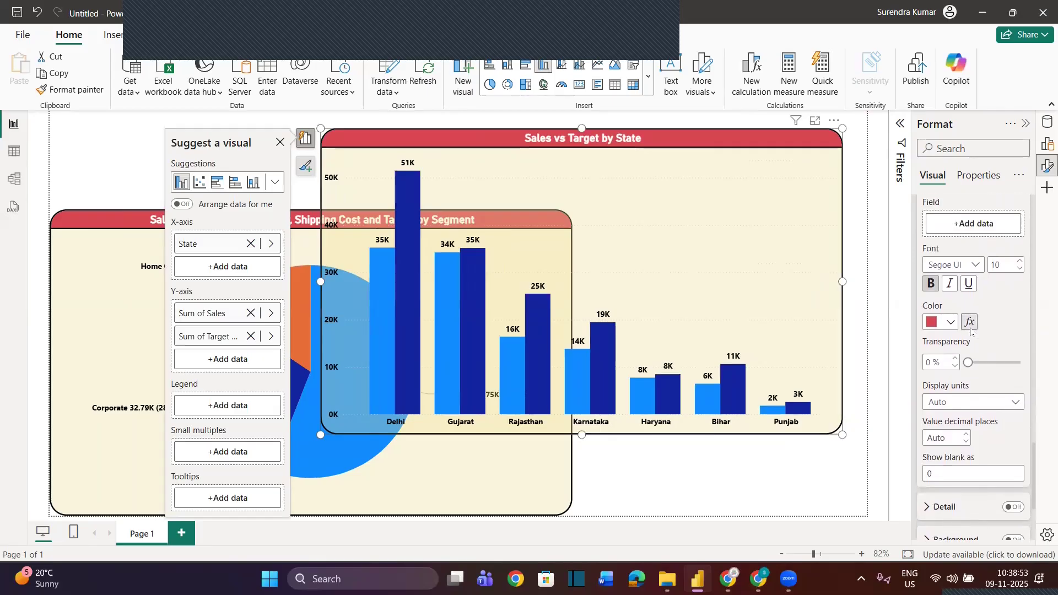
Set the font size of the column chart's data label values to 13
scroll(971, 331, up, 1)
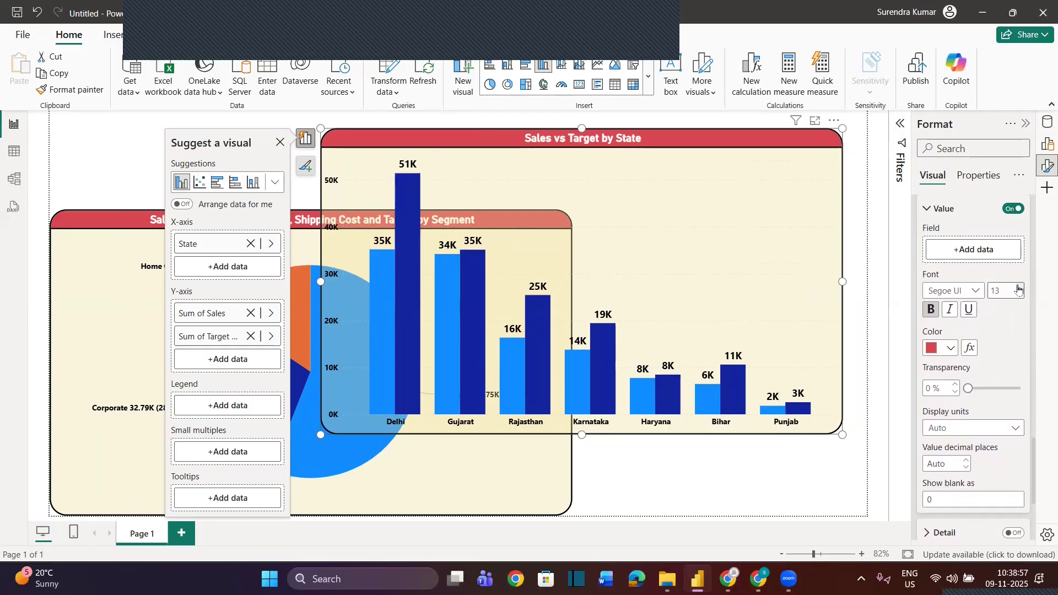
click(1019, 295)
click(1020, 295)
mouse_move(968, 388)
mouse_down()
mouse_move(1017, 389)
mouse_move(966, 389)
mouse_up()
click(1020, 288)
click(1020, 288)
click(1020, 288)
click(1020, 289)
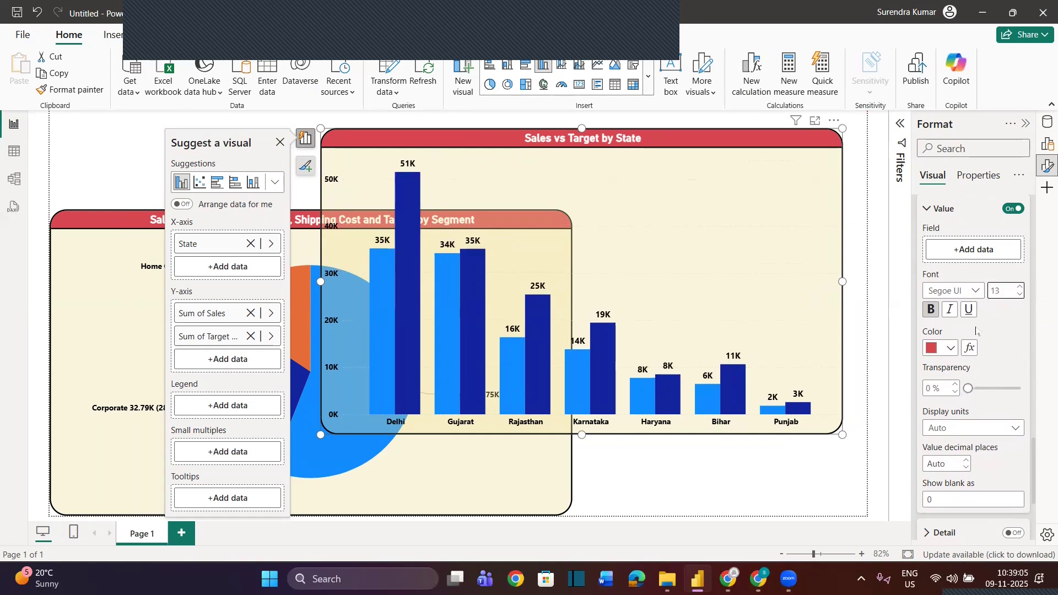
Try #f0e199 as the data label value color and switch it back to red #D64550
click(958, 349)
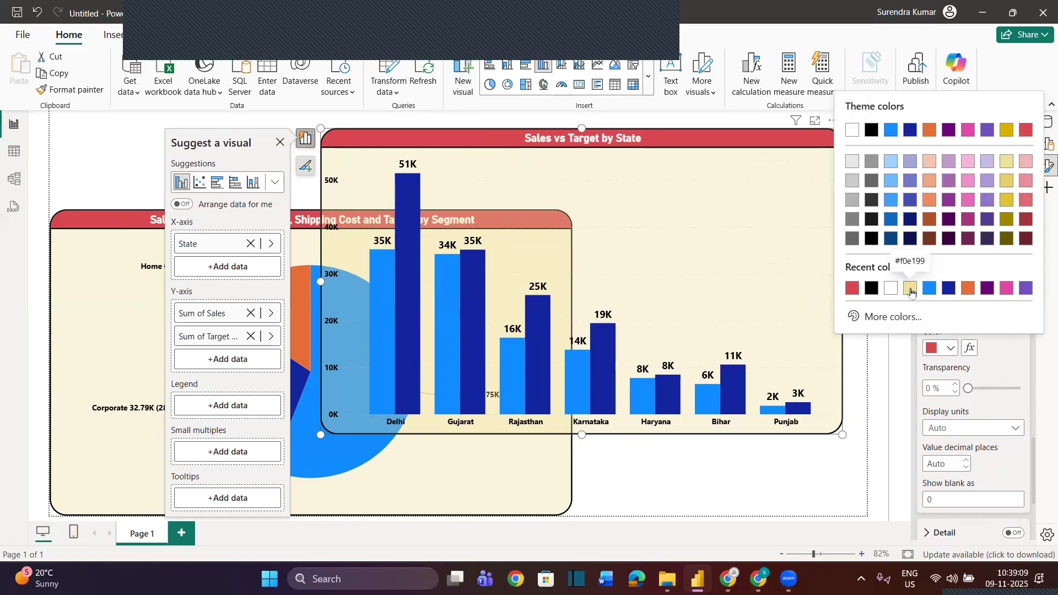
click(911, 288)
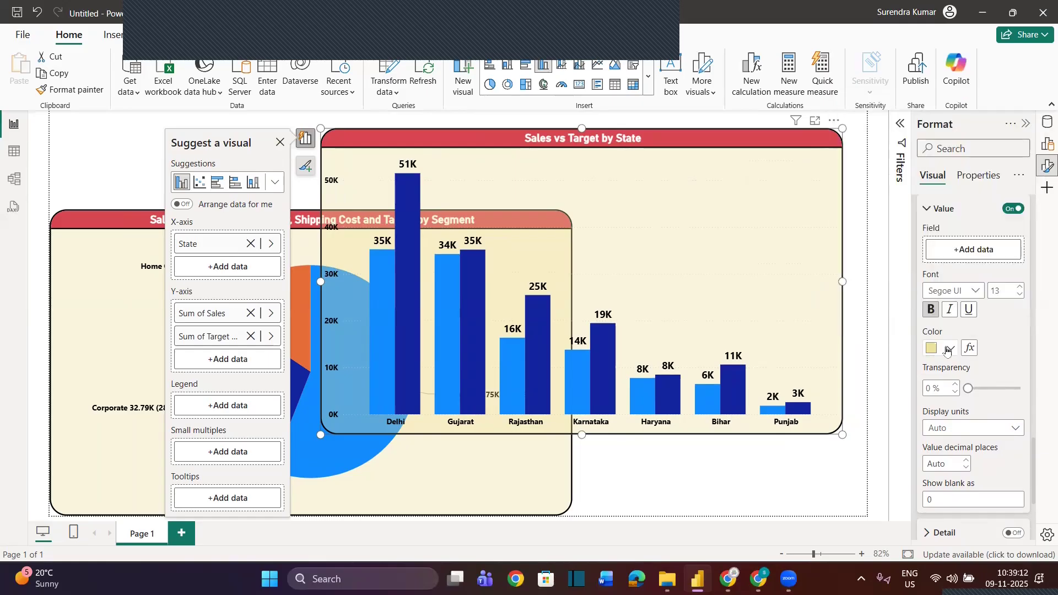
click(1018, 211)
click(1017, 210)
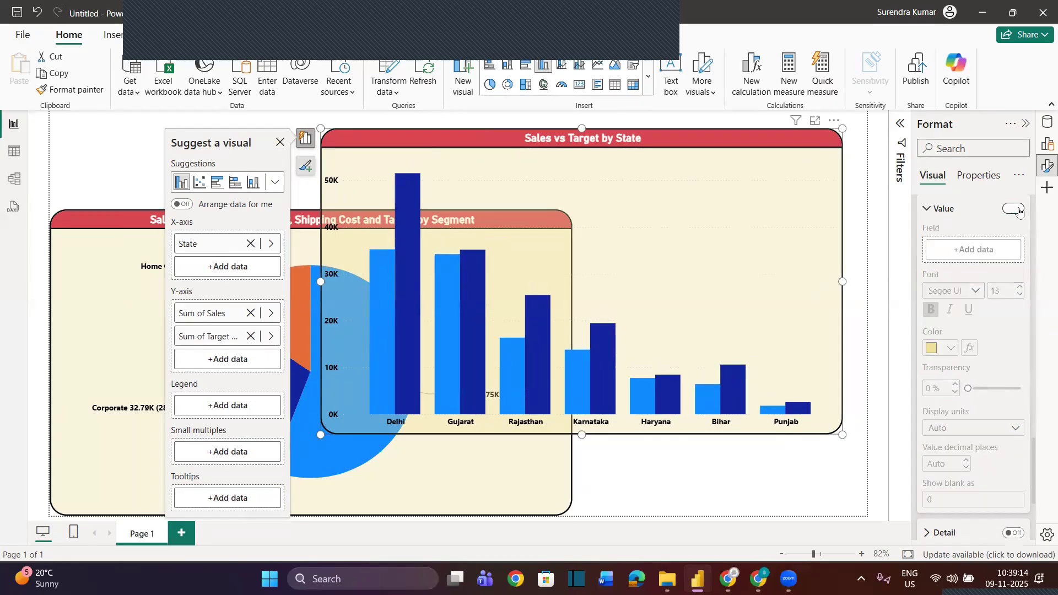
click(950, 347)
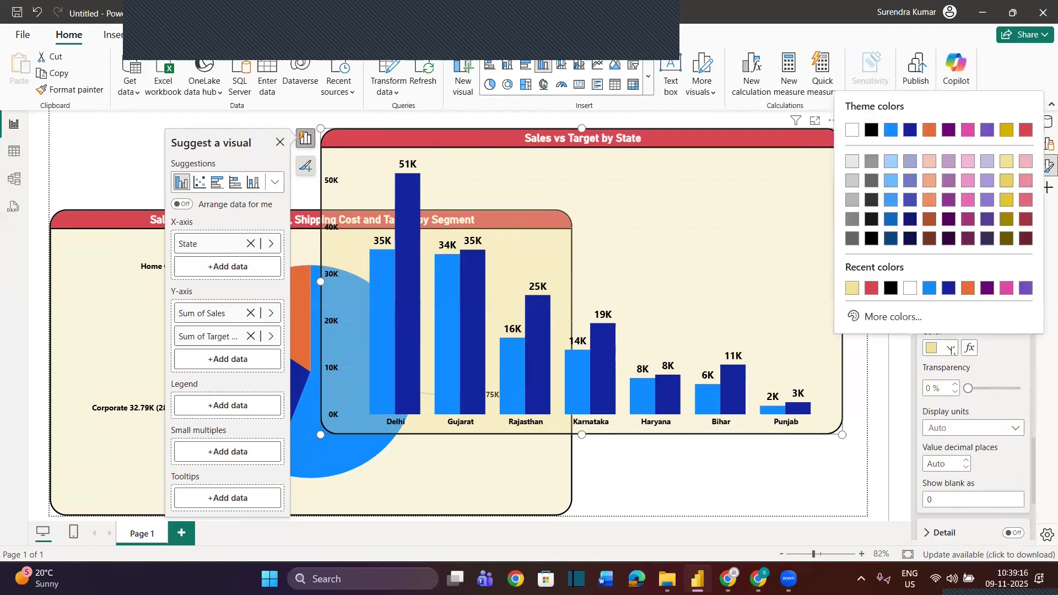
click(1026, 131)
mouse_move(715, 137)
mouse_down()
mouse_move(726, 128)
mouse_move(713, 138)
mouse_up()
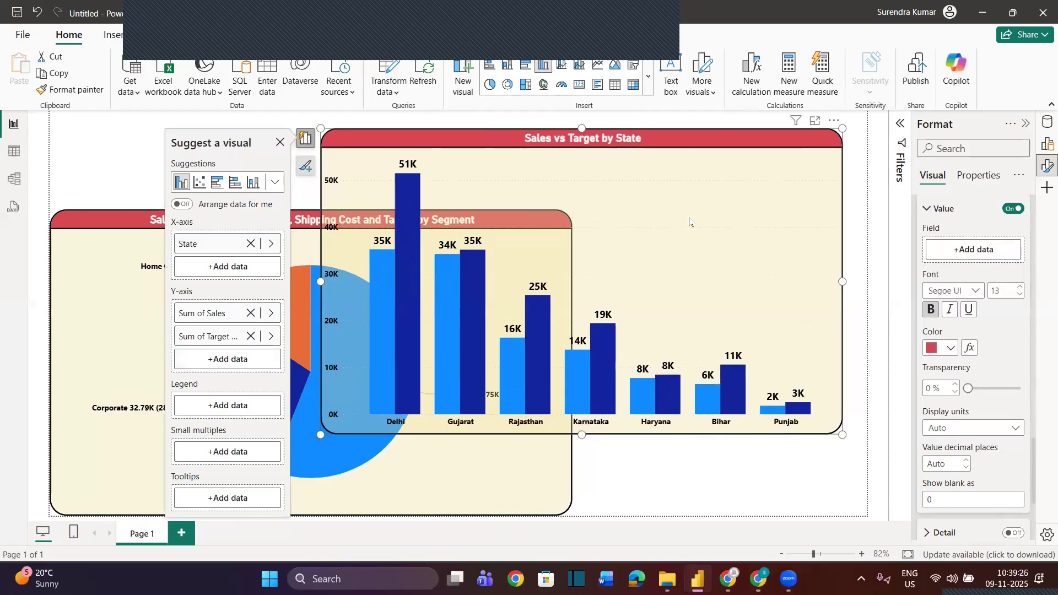
Turn off the column chart's data label values and turn on the label detail instead
scroll(985, 365, down, 1)
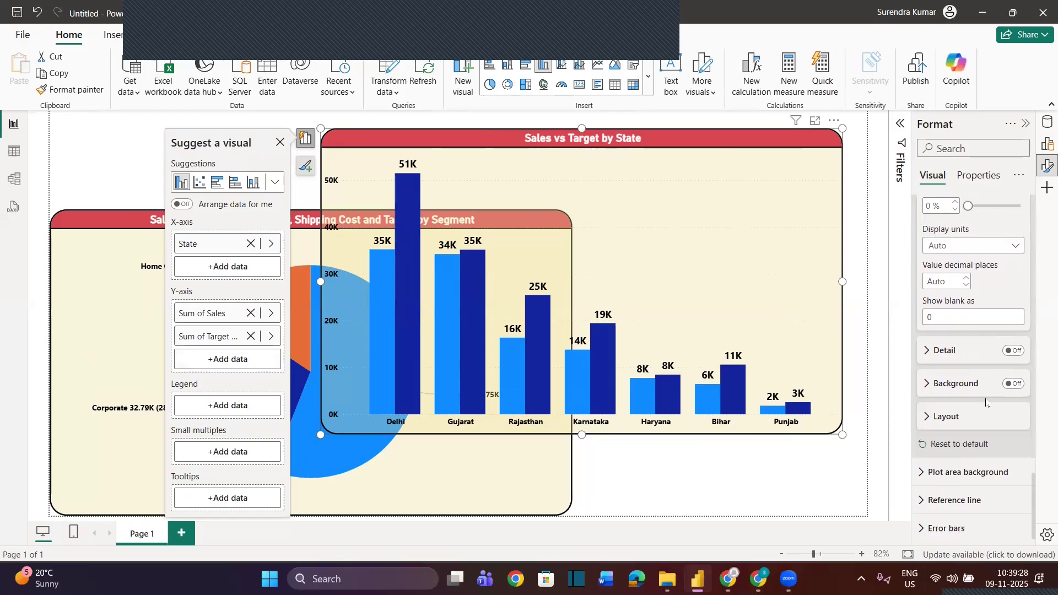
click(1015, 349)
click(1015, 349)
scroll(1015, 330, up, 4)
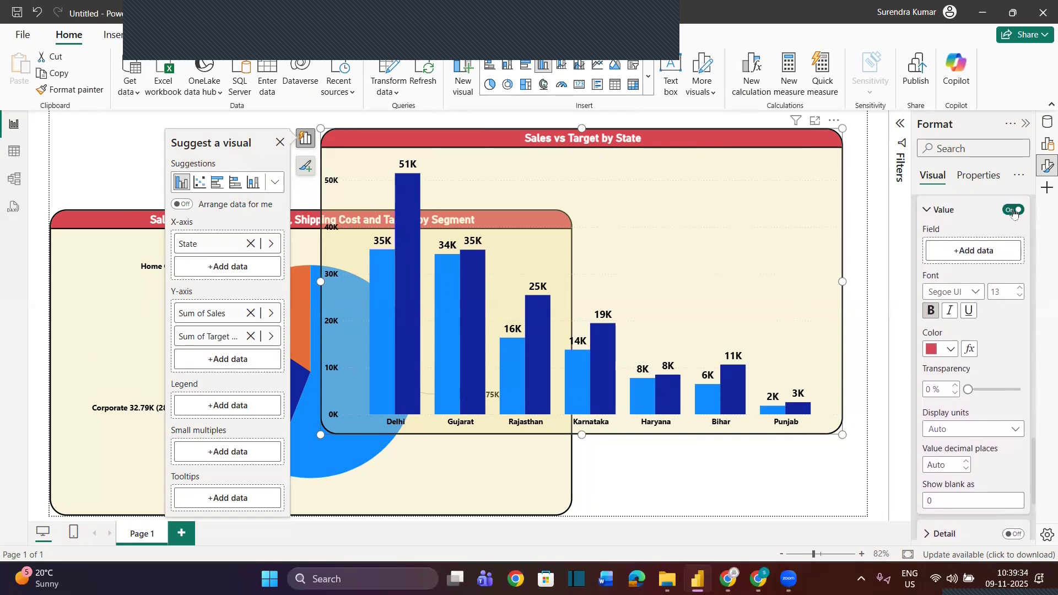
click(1014, 210)
scroll(1012, 323, down, 1)
scroll(1013, 325, down, 1)
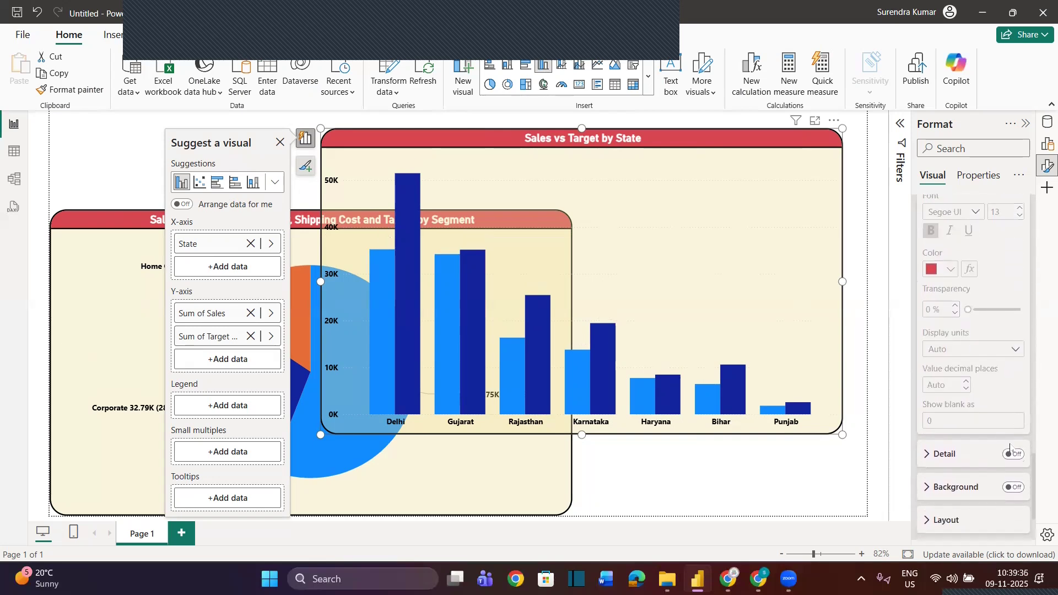
click(1012, 458)
click(925, 456)
scroll(946, 396, down, 3)
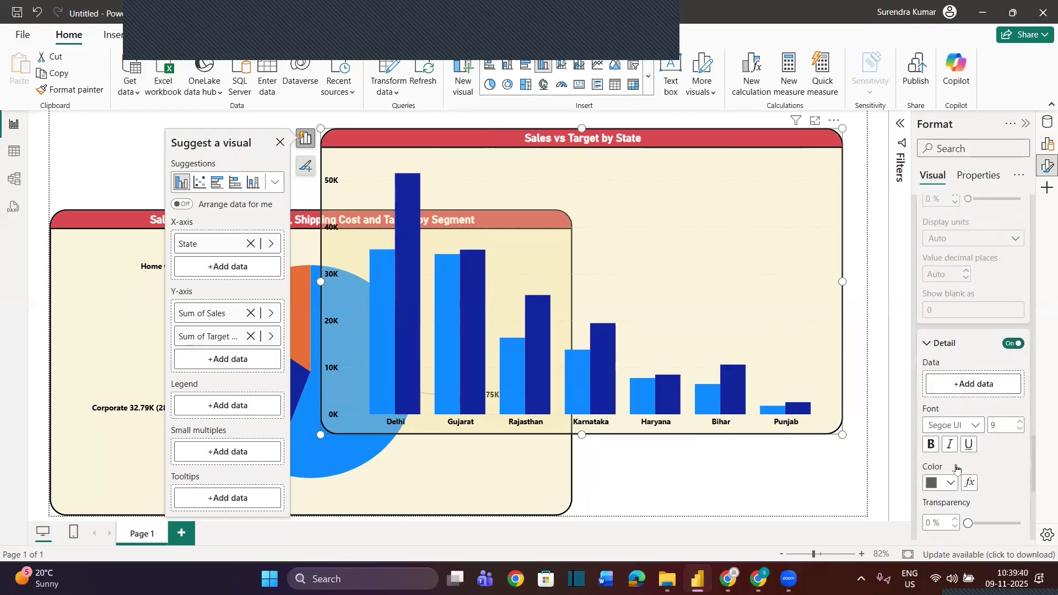
Add Sales as the data label detail field and make the detail text size 12 and red #D64550
click(966, 366)
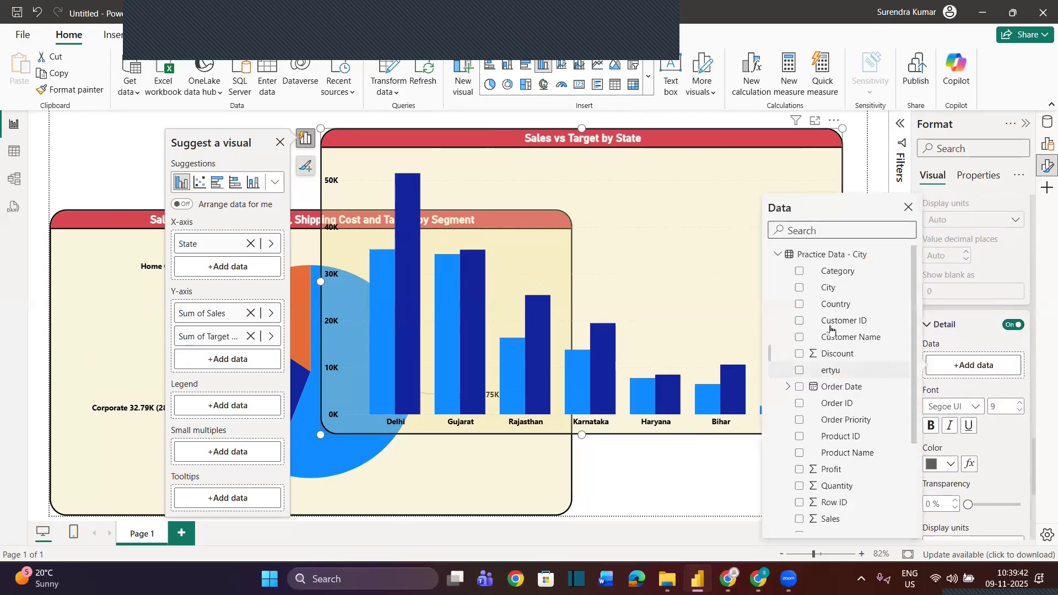
click(799, 520)
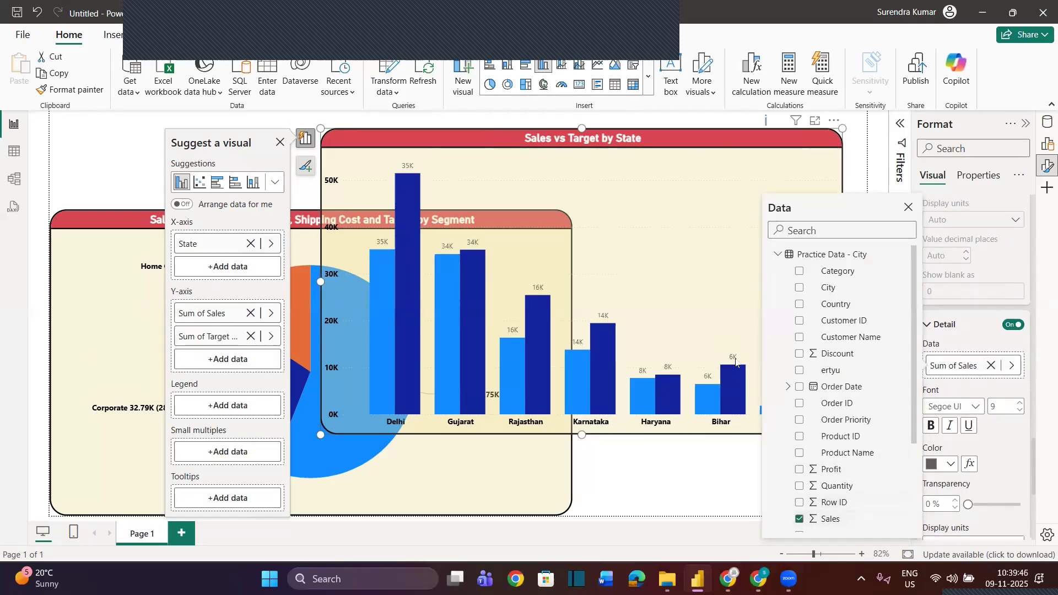
click(1020, 404)
click(1019, 404)
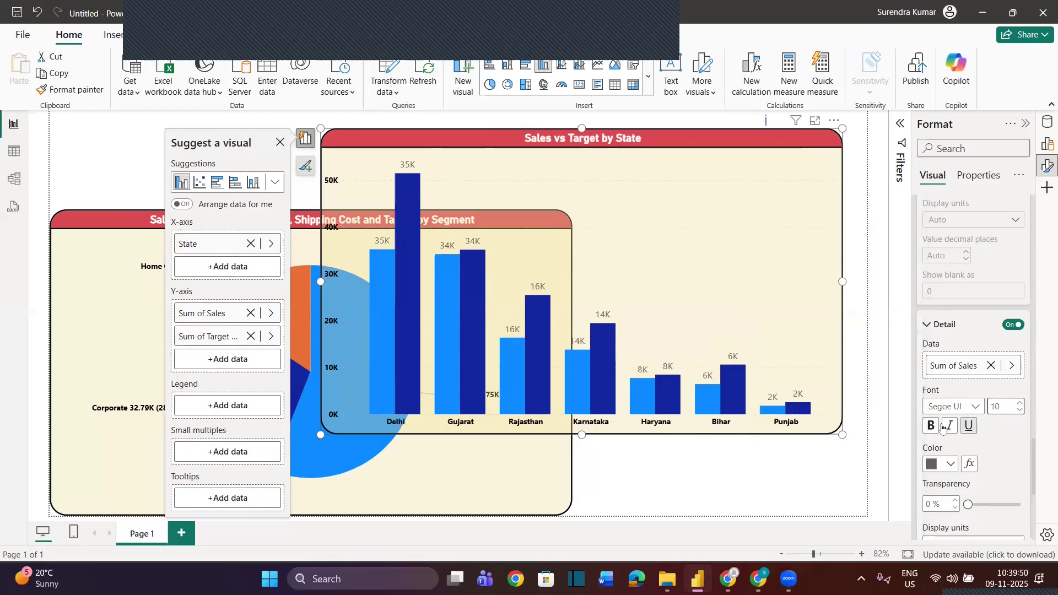
click(940, 464)
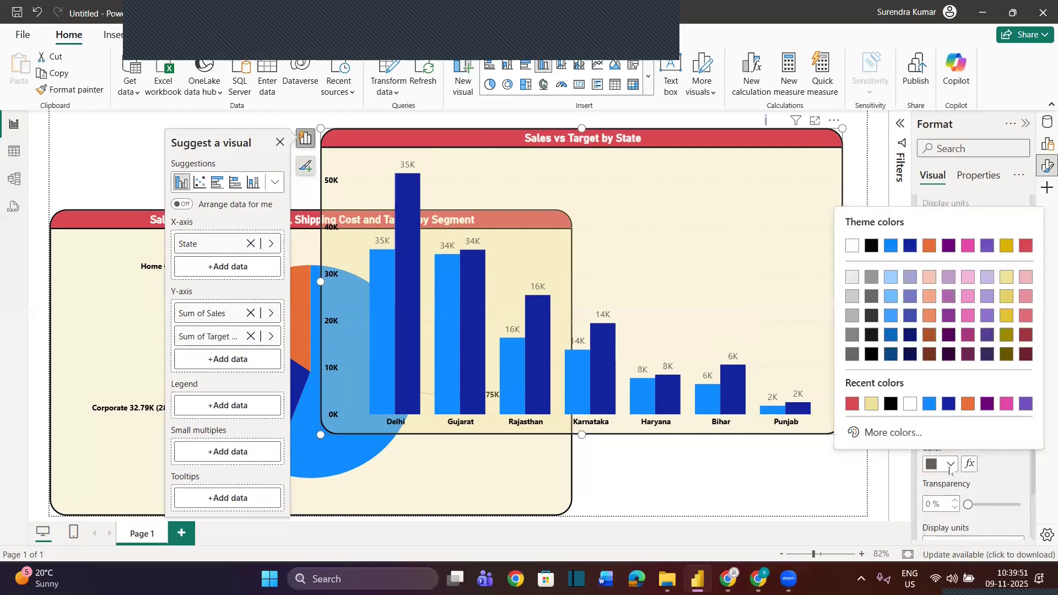
click(1025, 247)
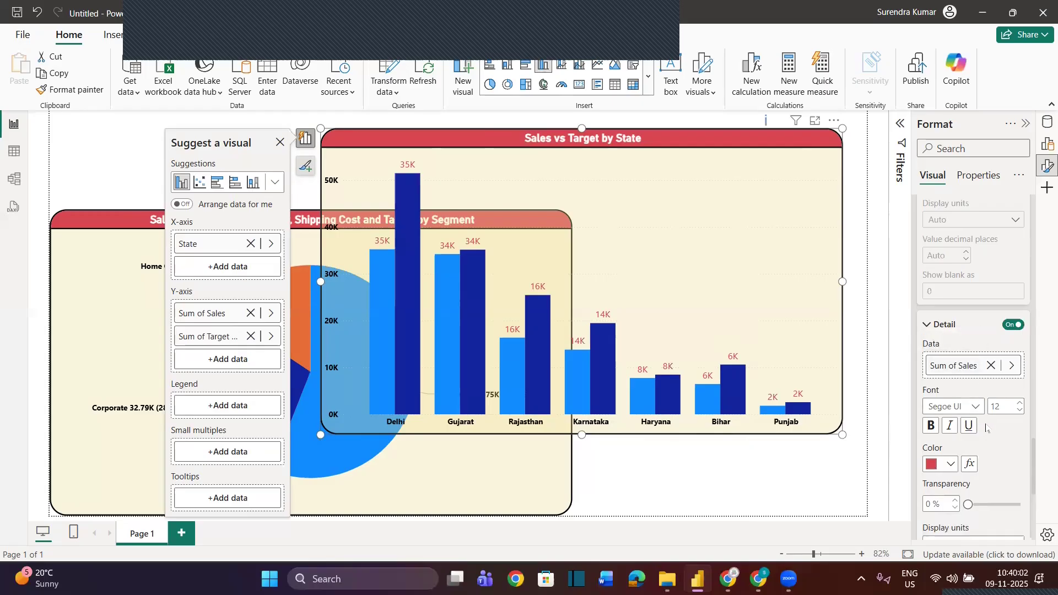
Switch the data labels back from detail to values and try showing the label titles
click(1013, 325)
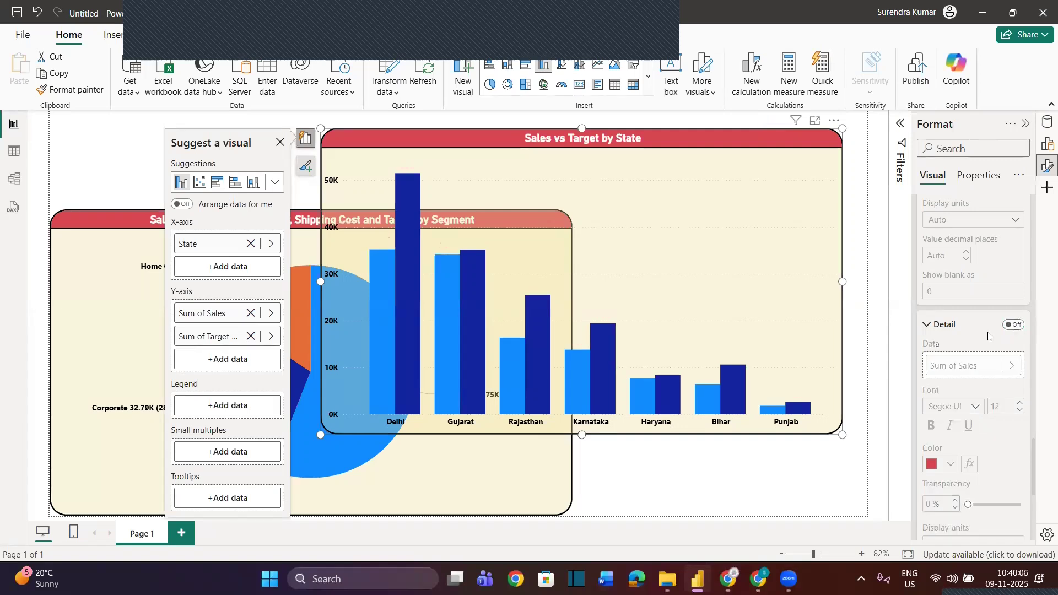
scroll(988, 336, up, 5)
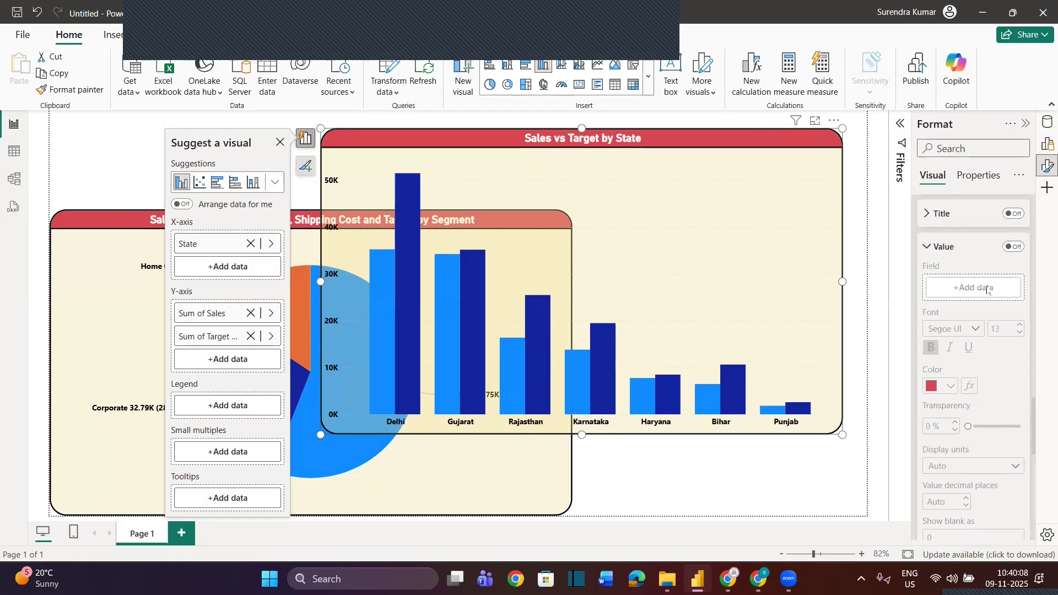
click(1010, 248)
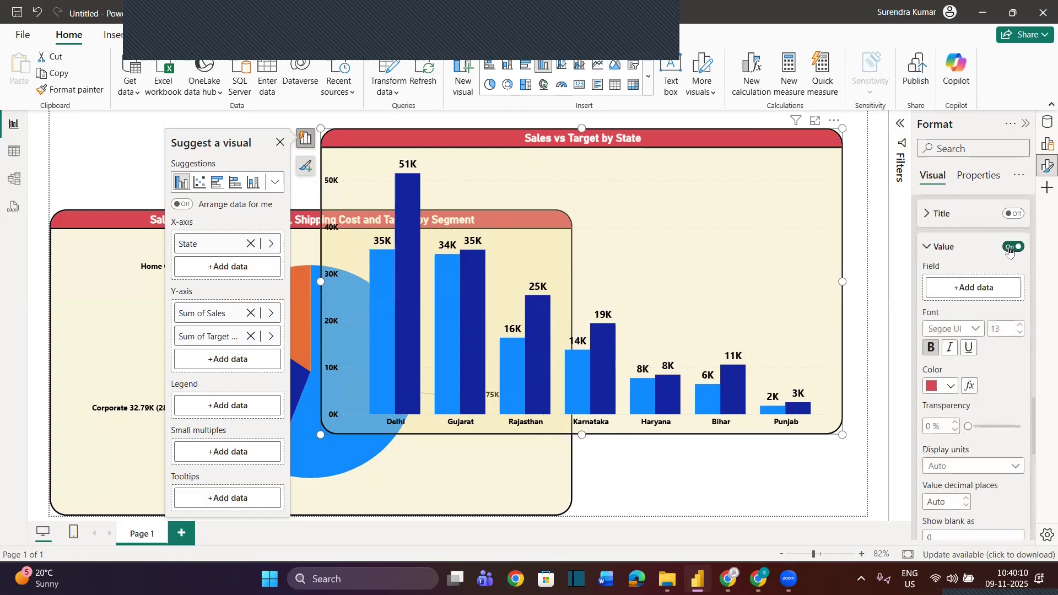
click(1014, 215)
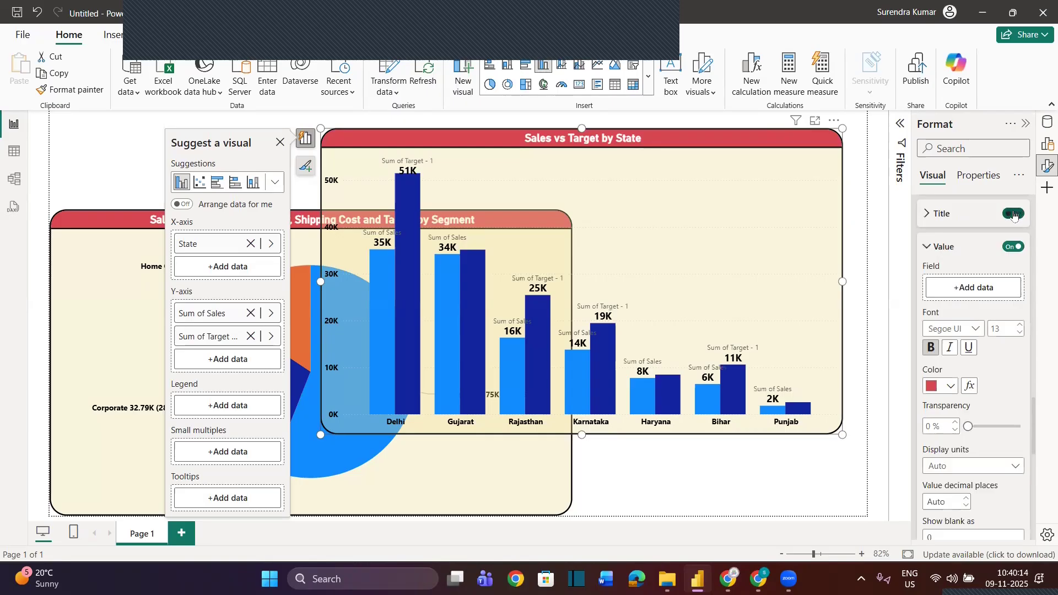
click(1014, 215)
Turn on the legend for the Sales vs Target by State column chart
scroll(1017, 262, up, 3)
scroll(1017, 261, up, 10)
click(922, 265)
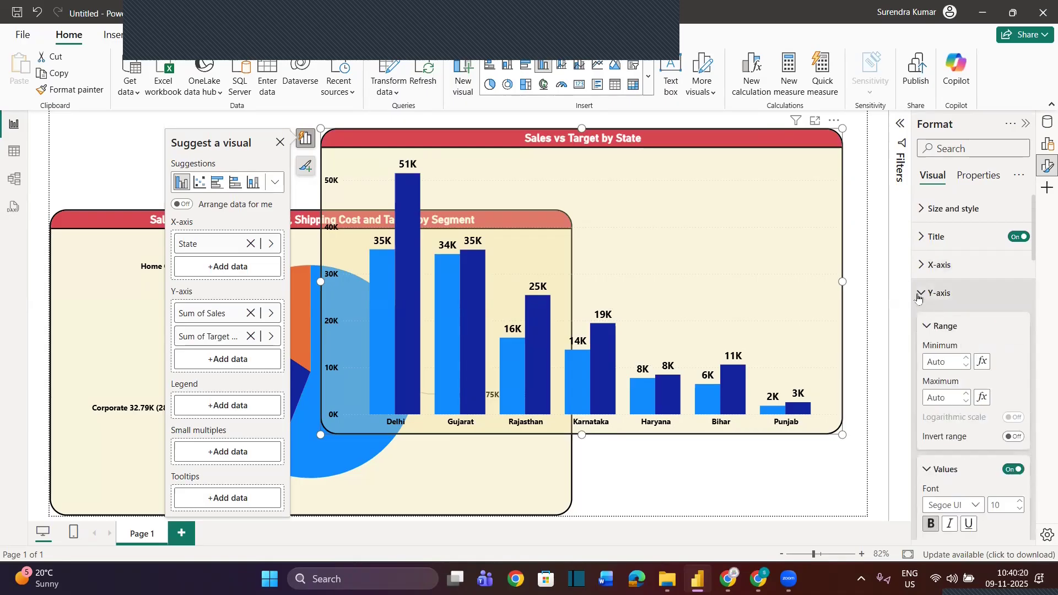
click(918, 297)
click(992, 322)
click(1020, 321)
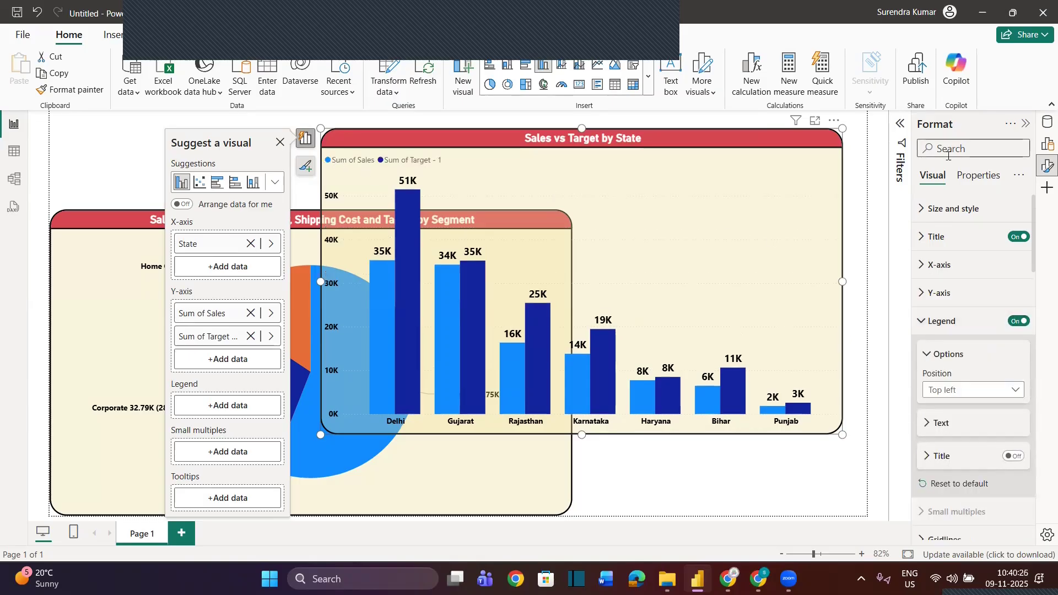
Rename the Sum of Sales field on the column chart's Y-axis to Sales
click(1027, 125)
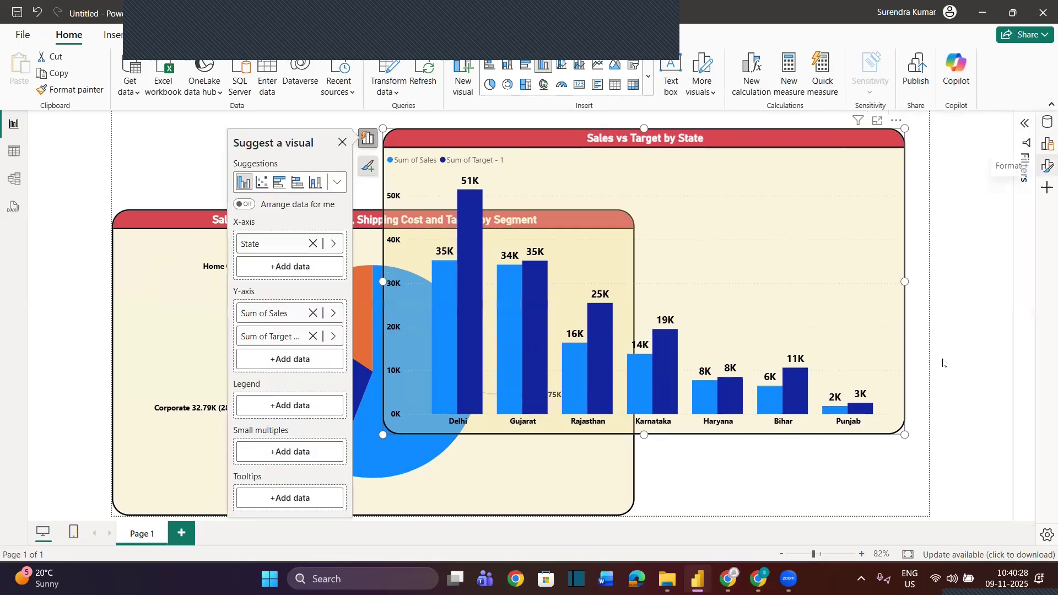
click(1045, 147)
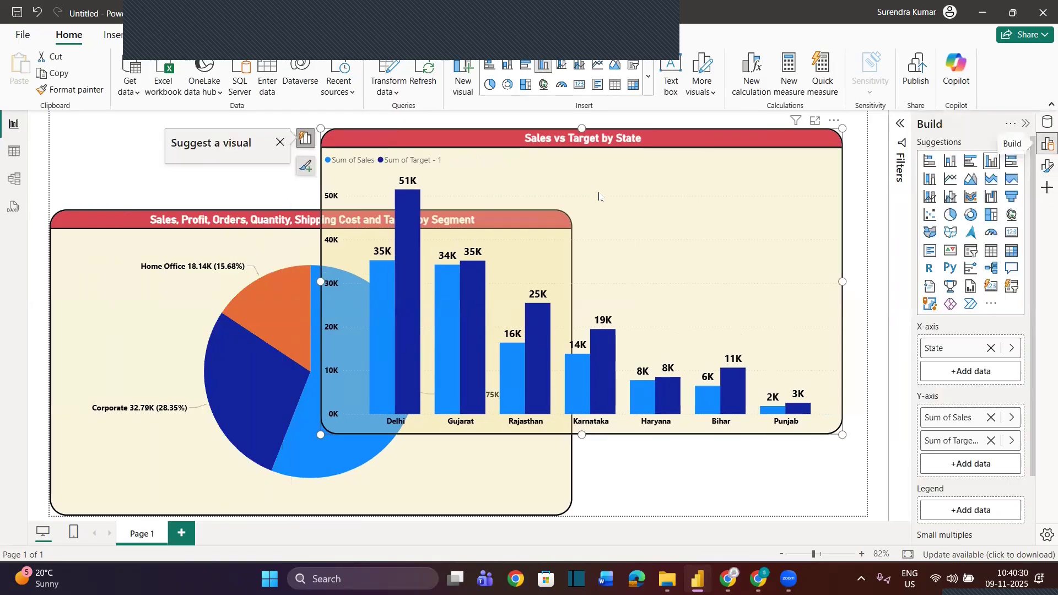
scroll(926, 435, down, 2)
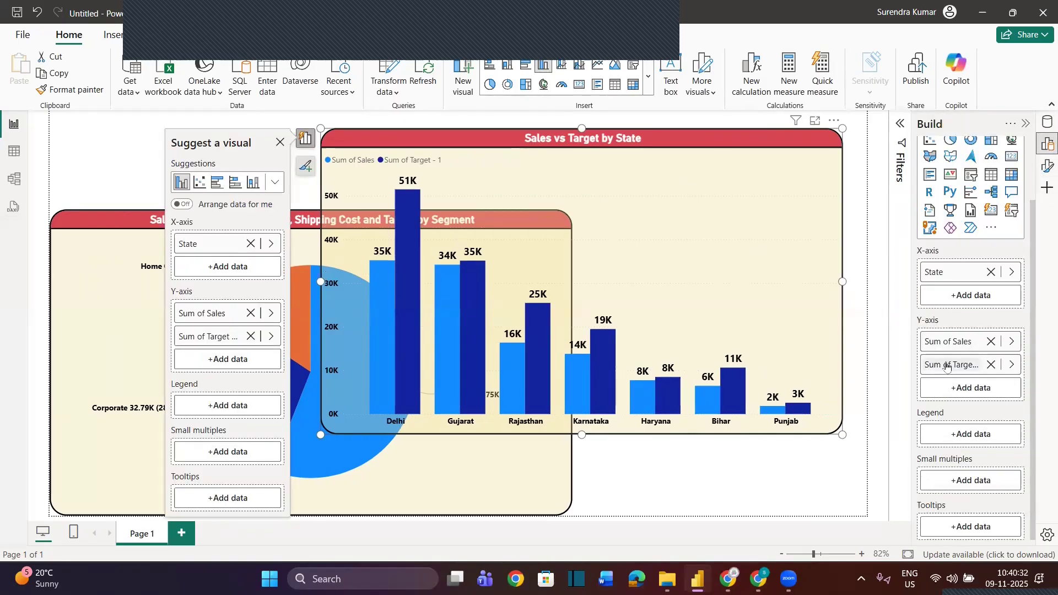
double_click(940, 342)
key(ctrl+shift+Left)
key(Left)
key(ctrl+shift+Left)
key(ctrl+shift+Left)
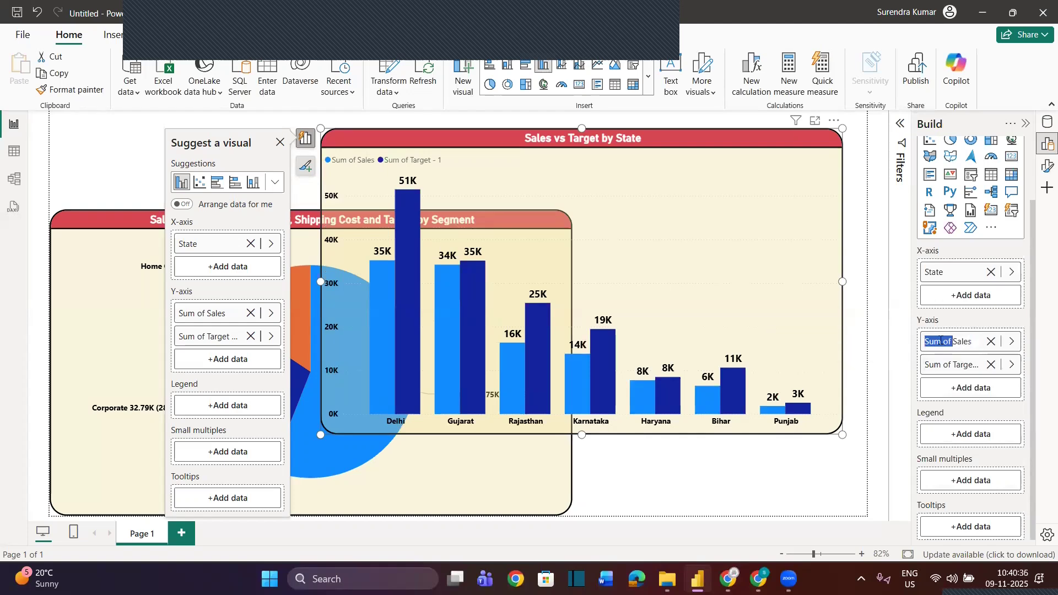
key(BackSpace)
key(Return)
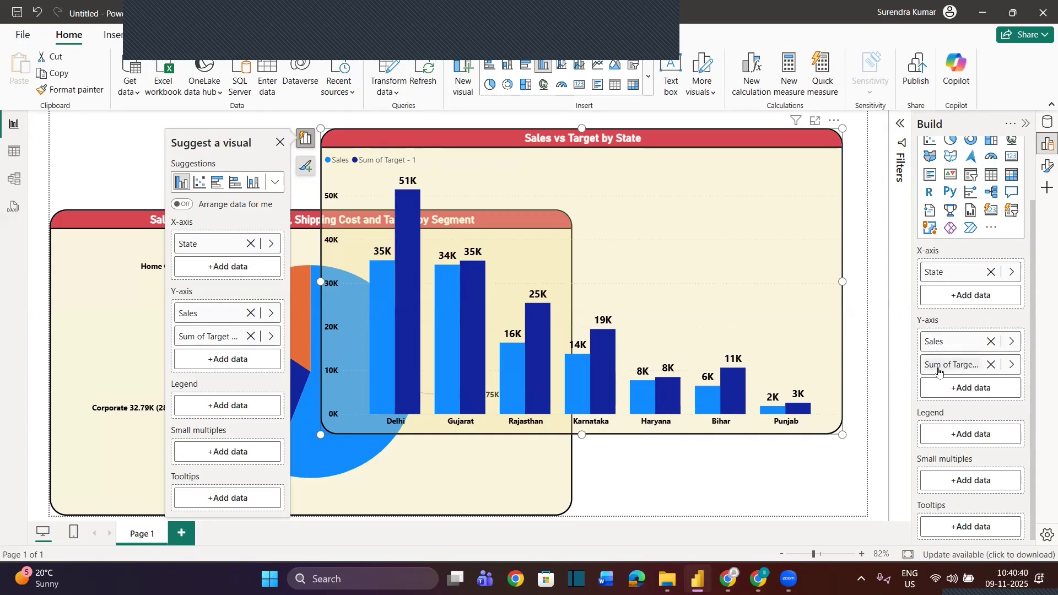
Rename the Sum of Target - 1 field on the column chart's Y-axis to Target
double_click(939, 366)
text(Target)
key(Return)
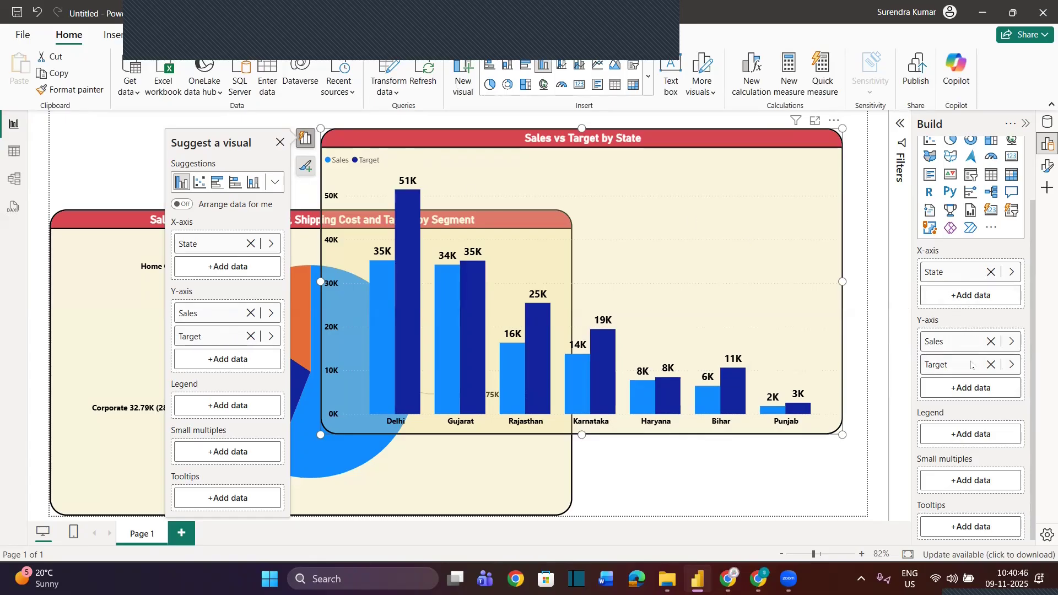
Set the legend position of the Sales vs Target by State column chart to Top right
click(1024, 126)
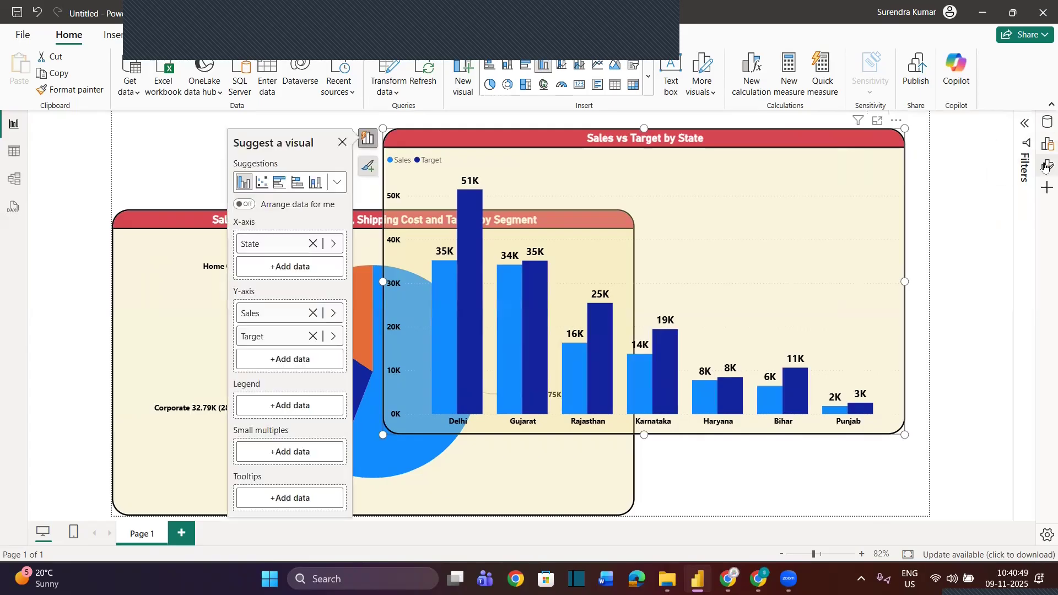
click(1047, 165)
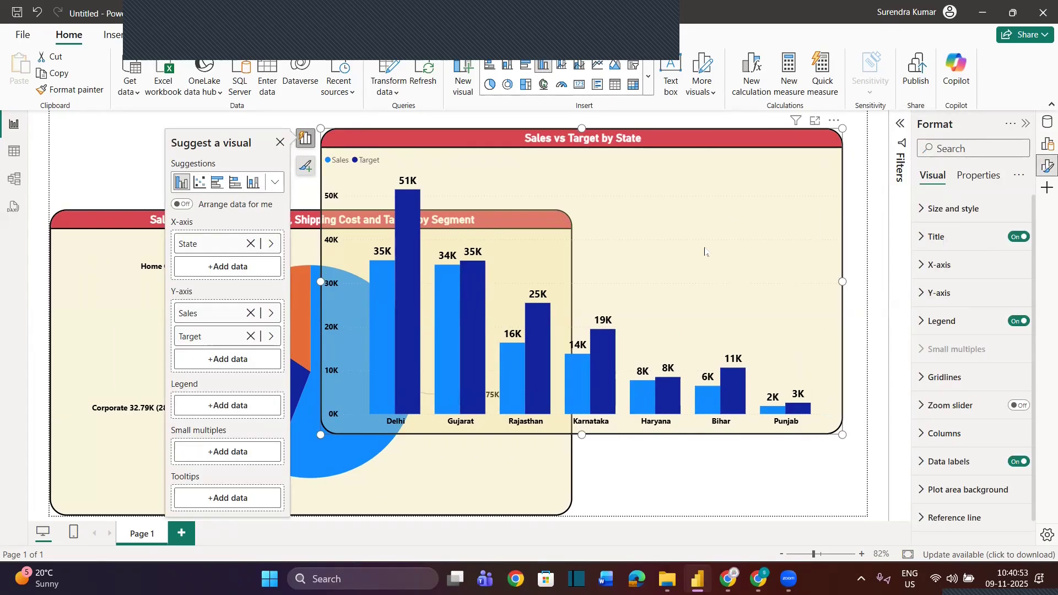
click(934, 319)
click(937, 300)
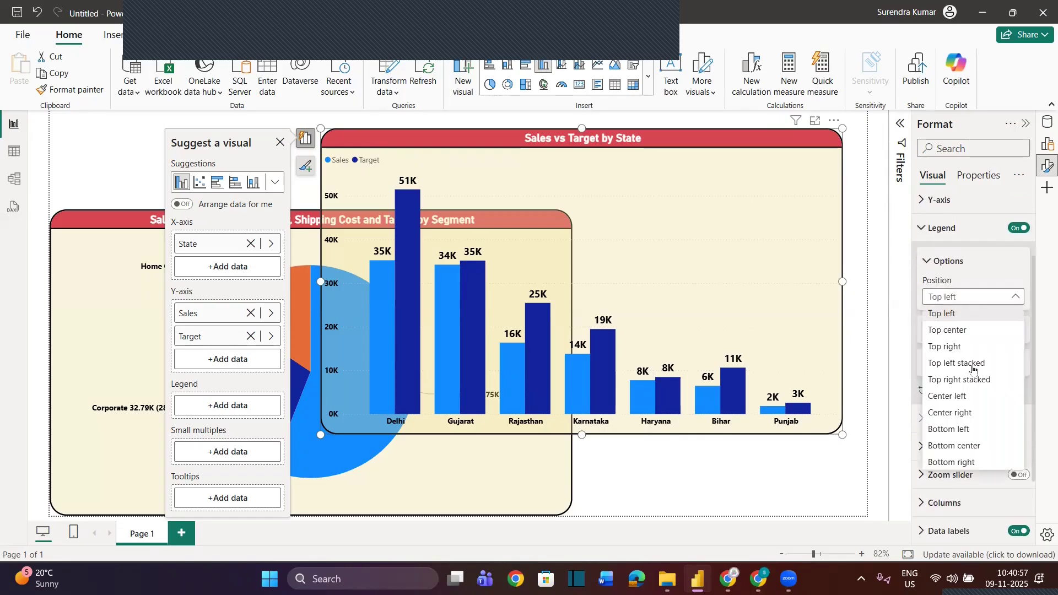
click(955, 349)
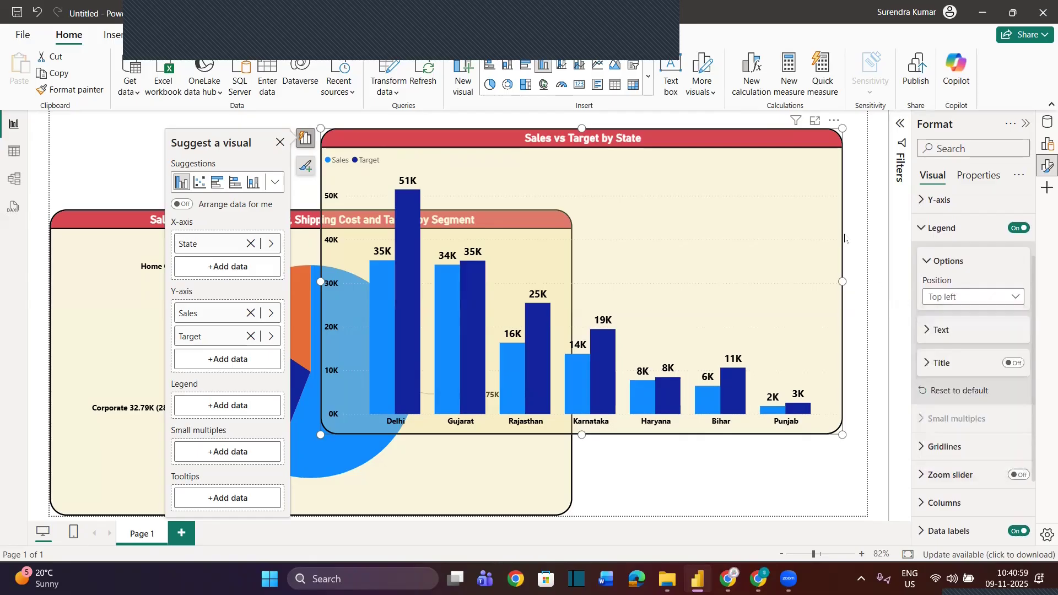
Try the Top right stacked and Top center legend positions, and return the column chart's legend to Top right
click(965, 298)
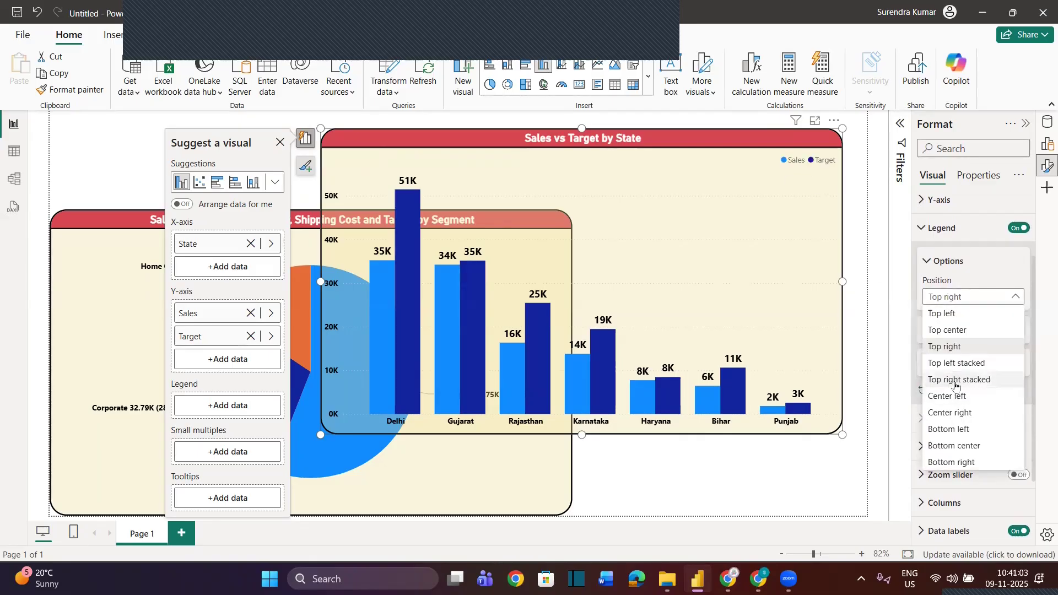
click(957, 379)
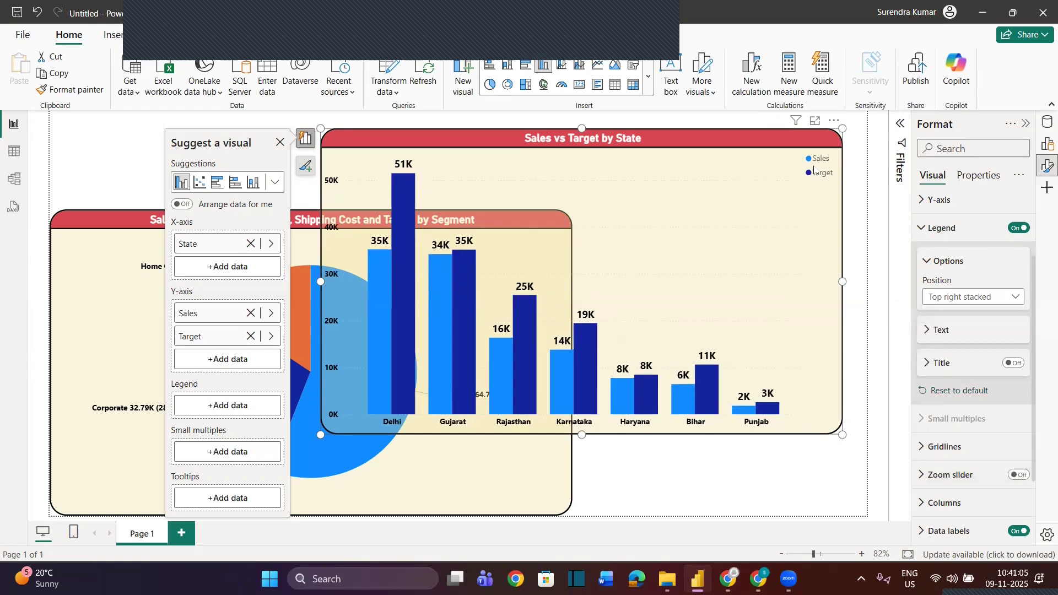
click(932, 297)
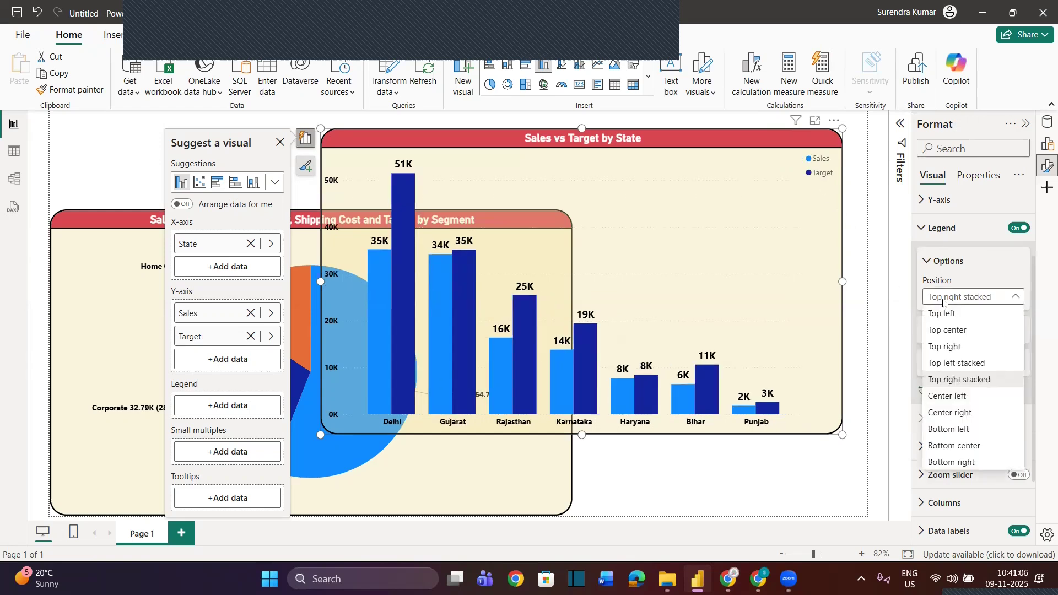
click(952, 330)
click(947, 298)
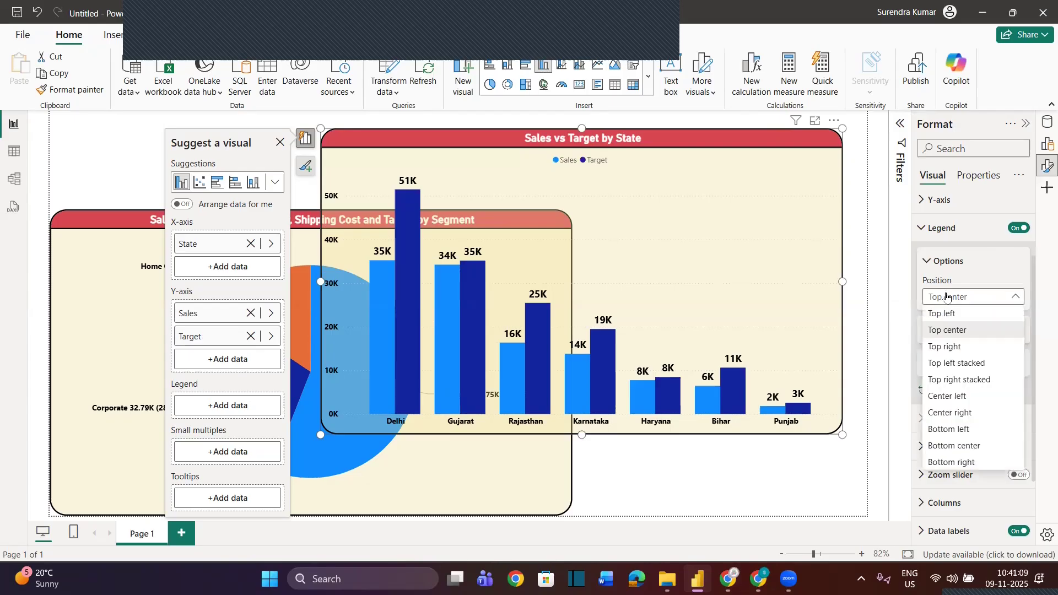
click(947, 346)
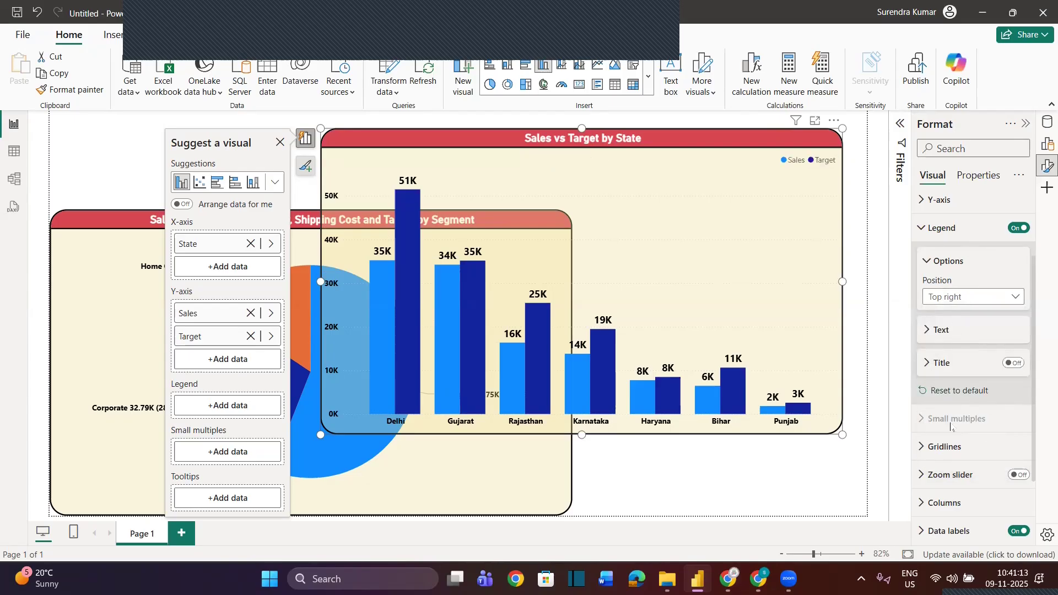
Recolor the Target series columns with the red theme color #D64550
scroll(950, 427, down, 2)
click(923, 421)
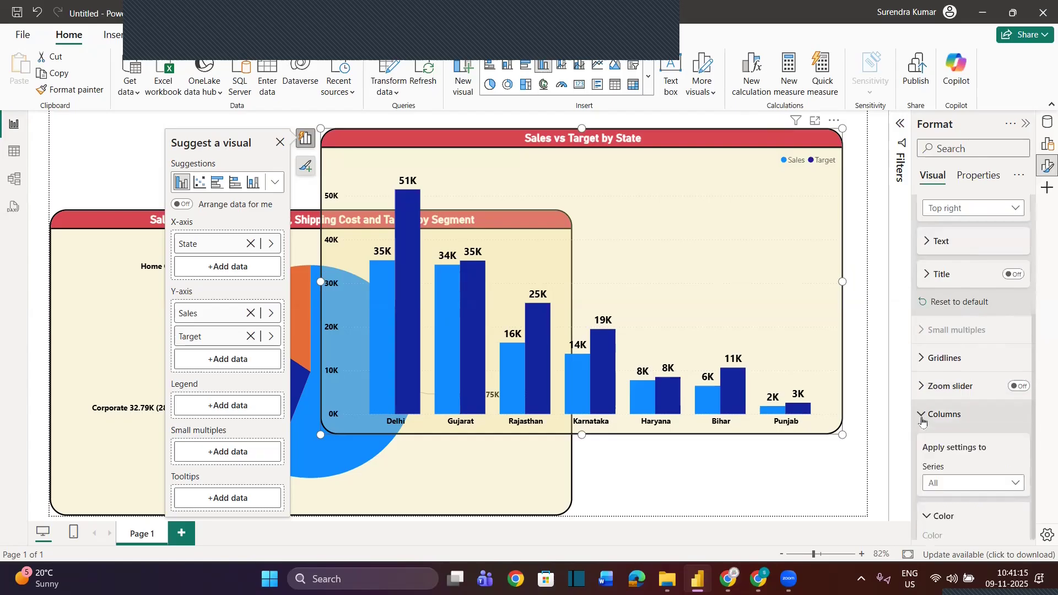
scroll(924, 422, down, 2)
click(945, 400)
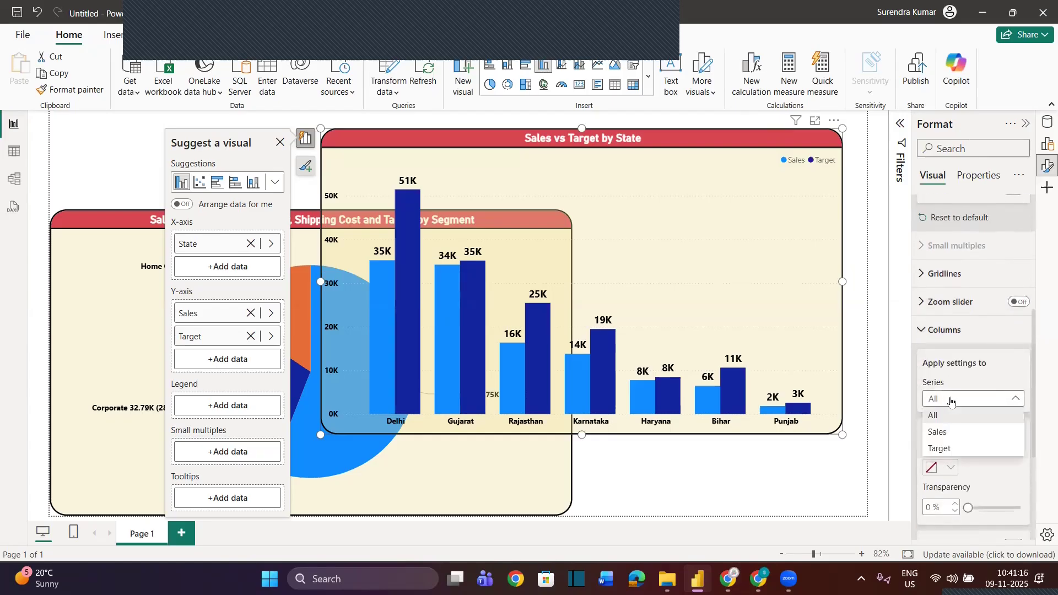
click(944, 448)
scroll(948, 441, down, 2)
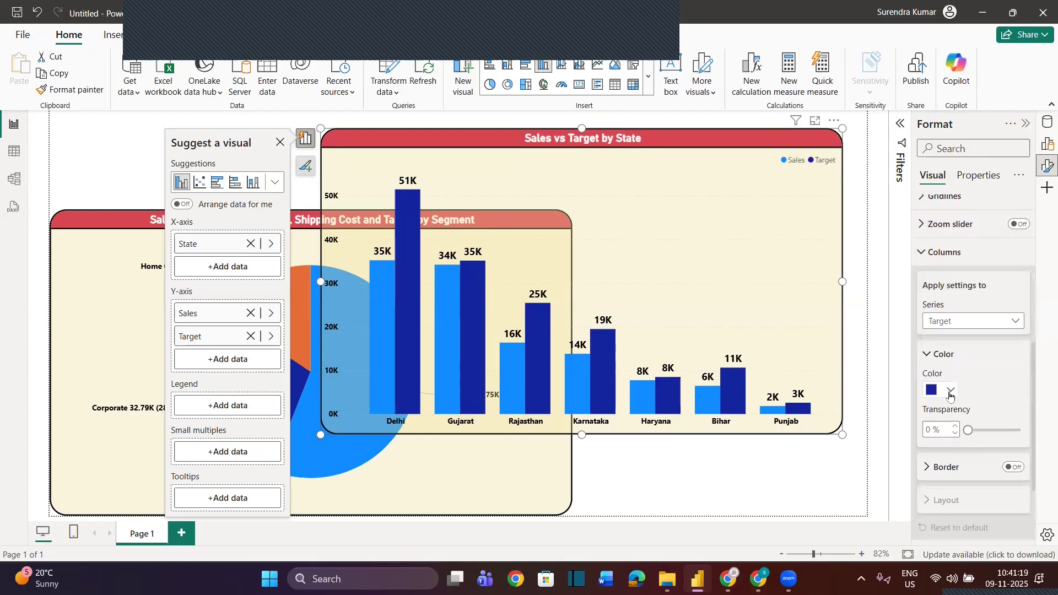
click(950, 392)
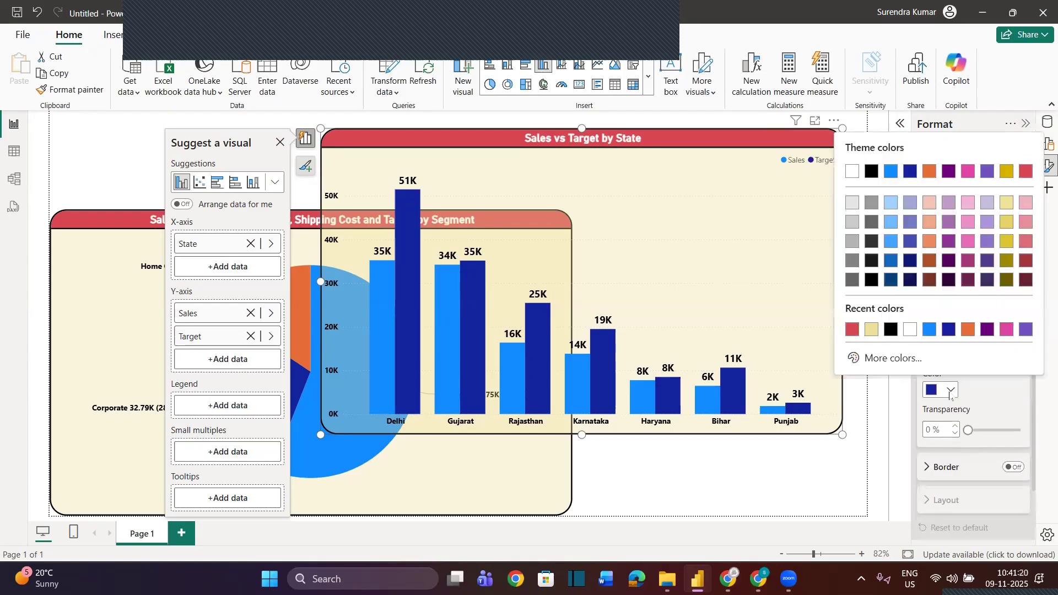
click(1026, 176)
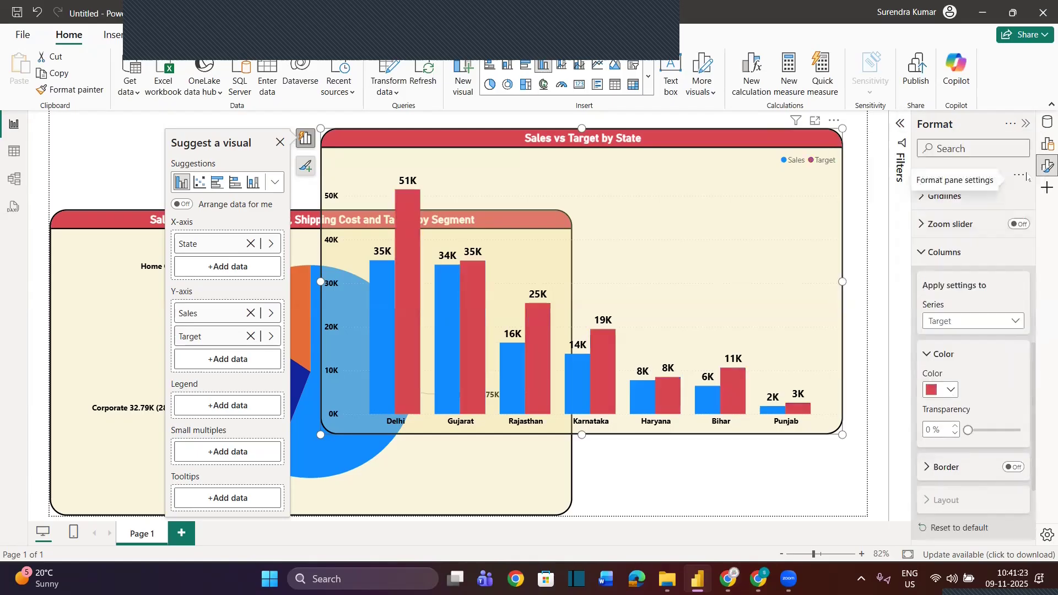
Try purple on the Target series columns and return them to dark blue
click(952, 390)
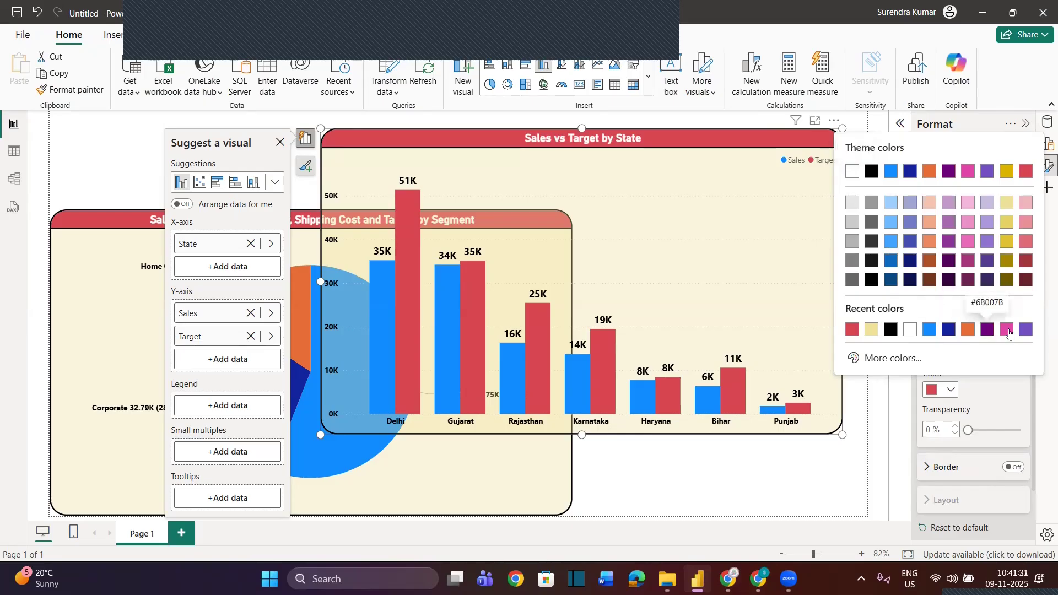
click(1027, 331)
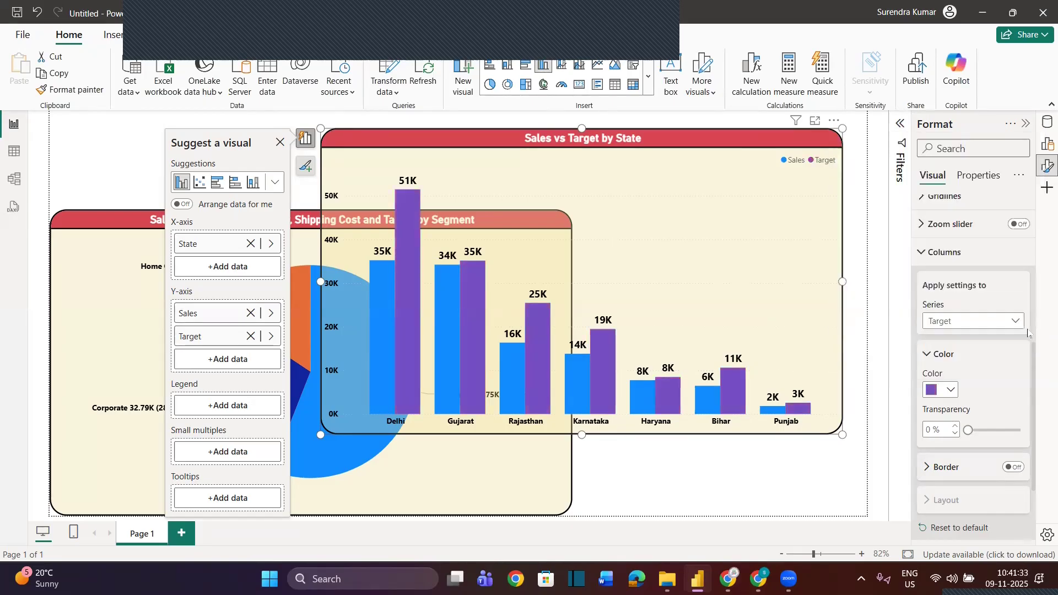
click(950, 390)
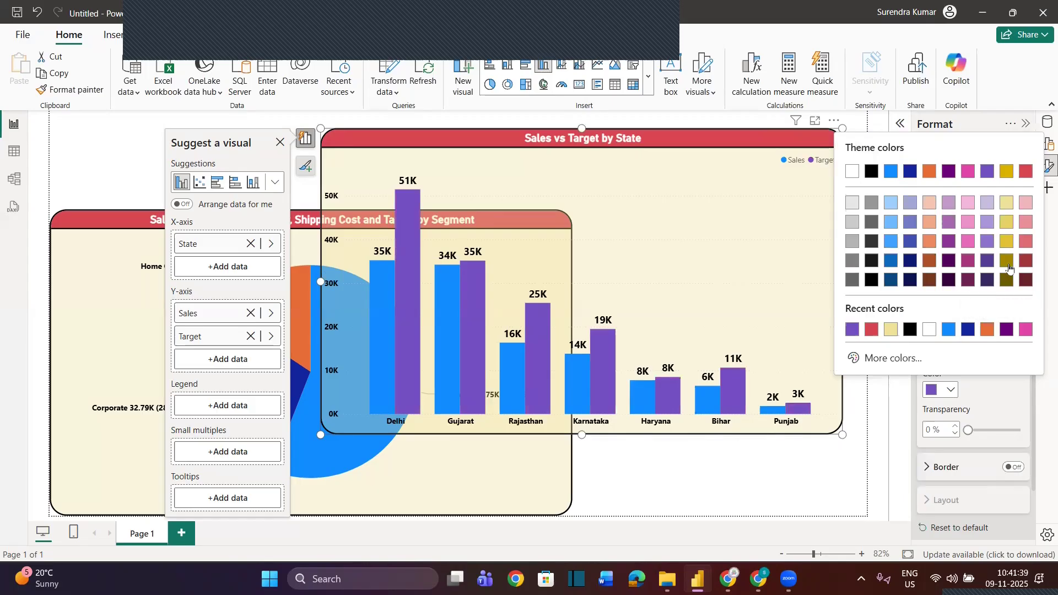
click(968, 330)
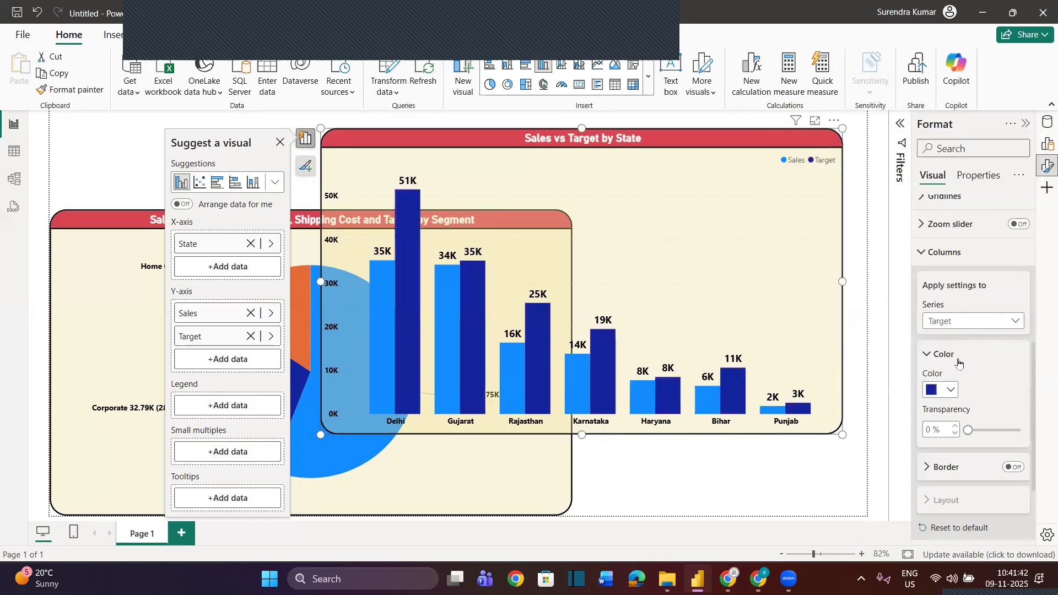
Recolor the Sales series columns, trying light blue #A0D1FF and settling on the custom green #0F974C
click(986, 325)
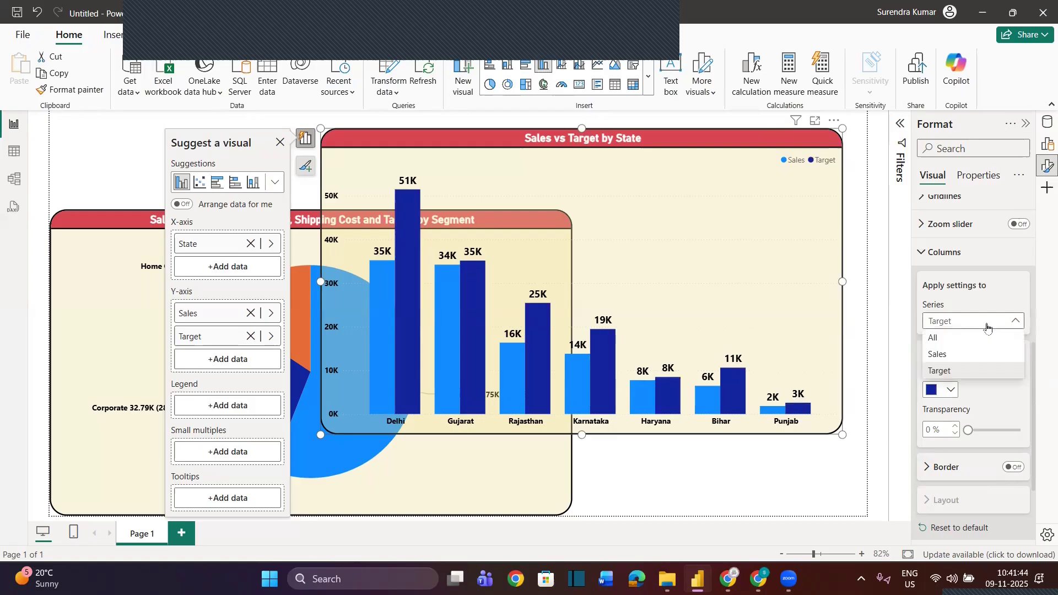
click(948, 357)
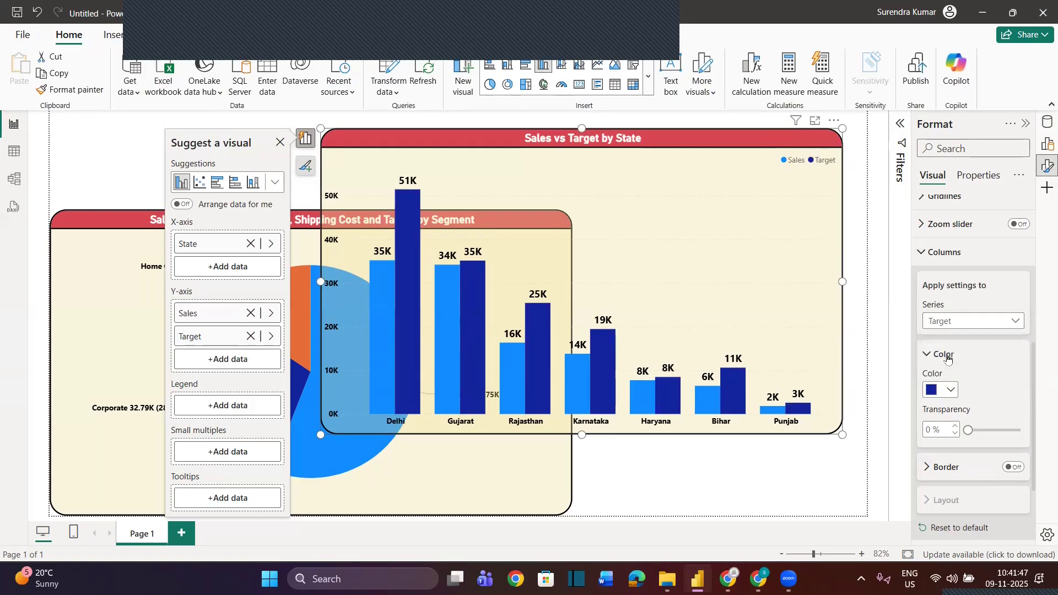
click(953, 388)
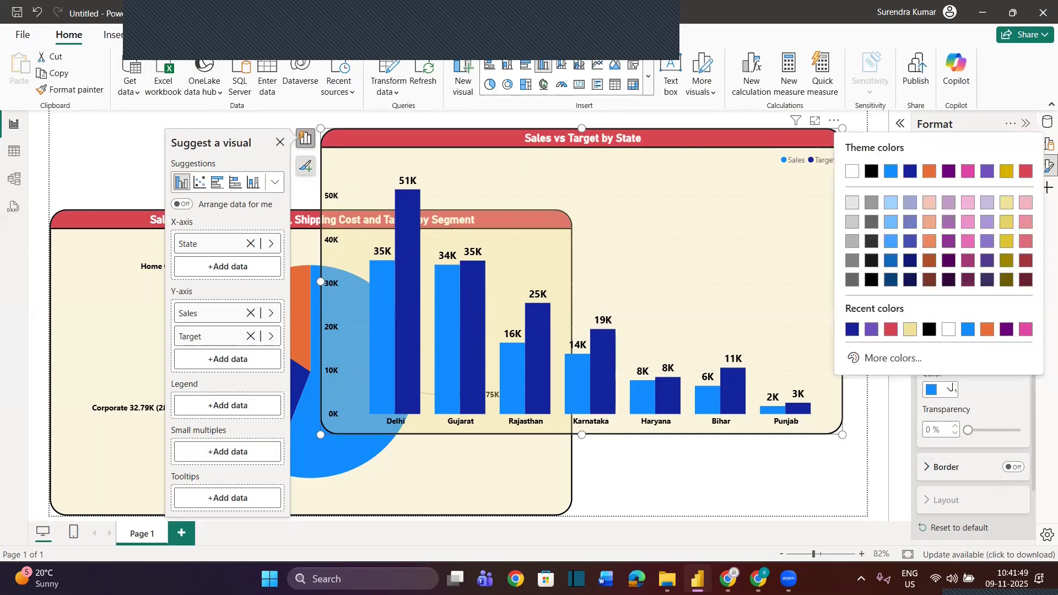
click(890, 204)
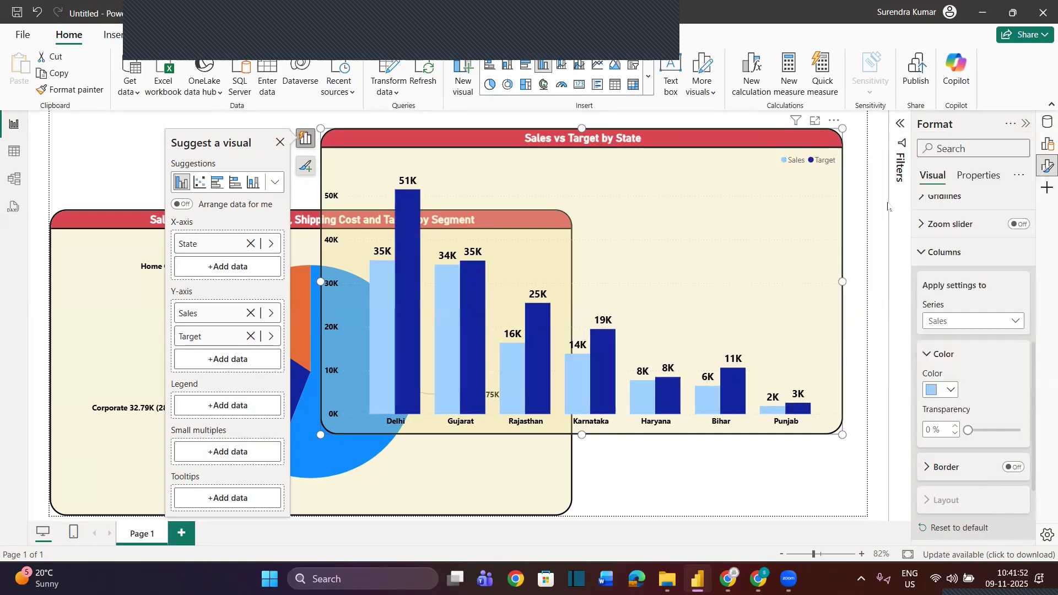
click(952, 392)
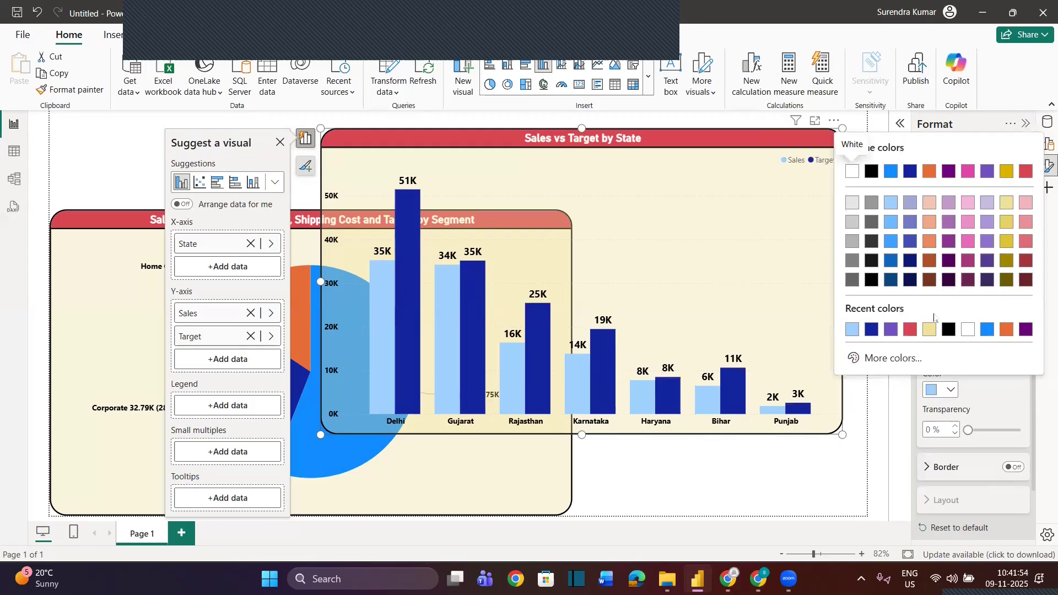
click(902, 358)
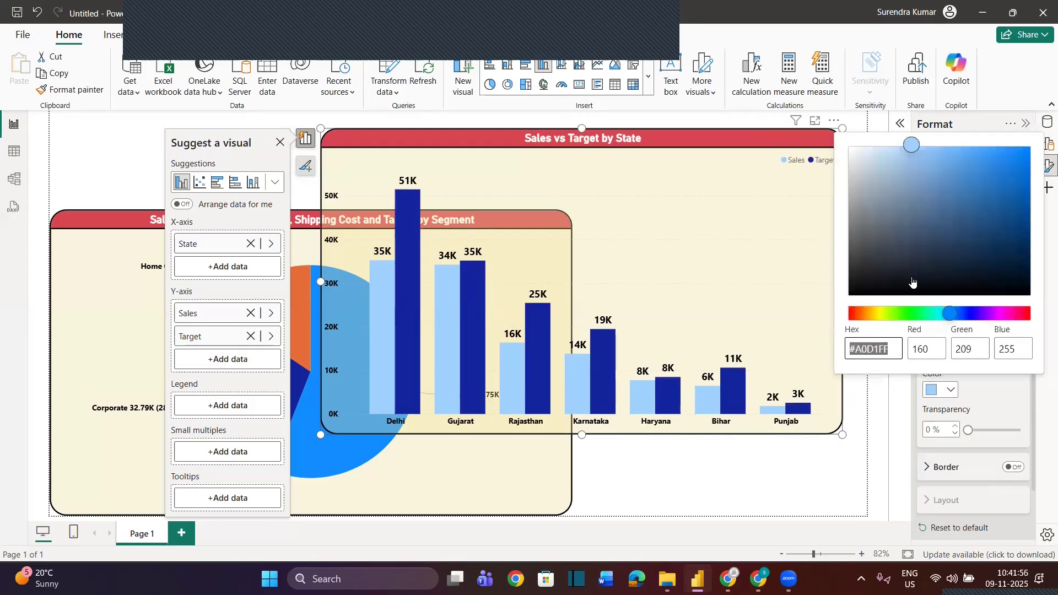
click(923, 313)
click(1004, 180)
click(1007, 207)
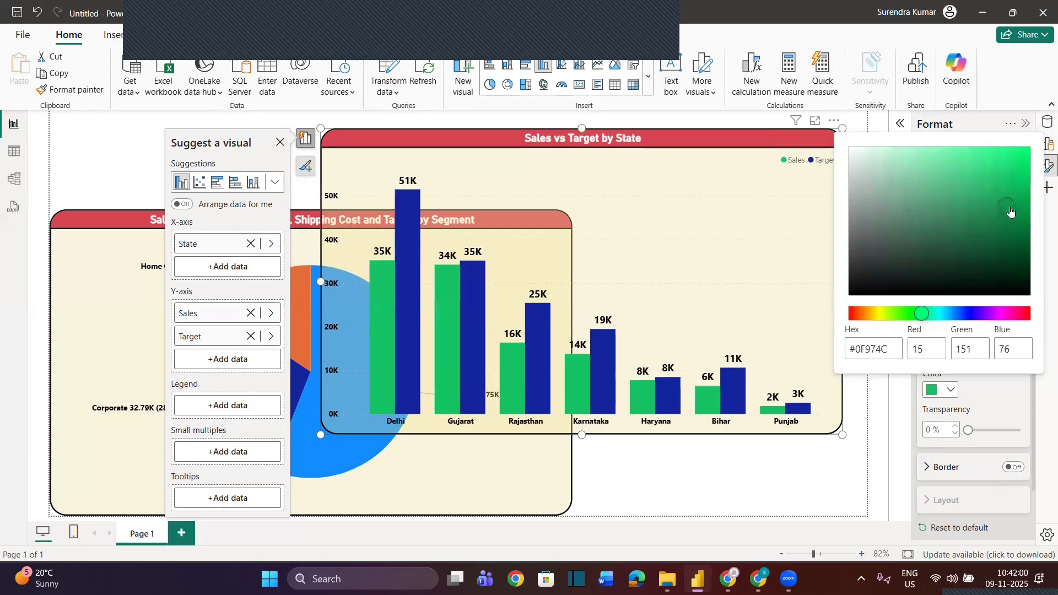
click(990, 408)
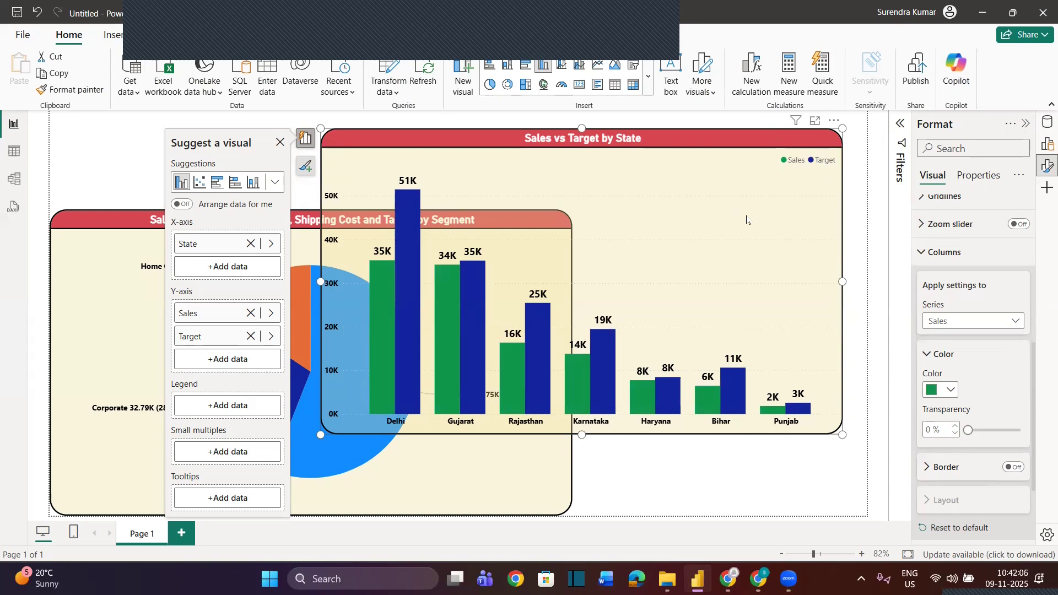
Turn off the horizontal gridlines of the Sales vs Target by State column chart
scroll(920, 254, up, 1)
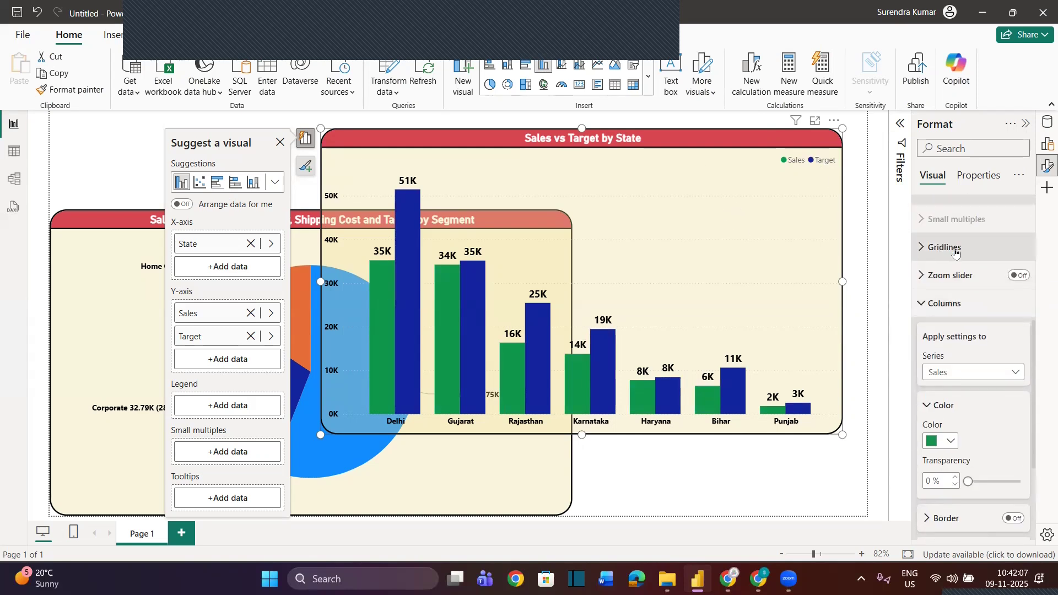
click(920, 251)
click(1013, 283)
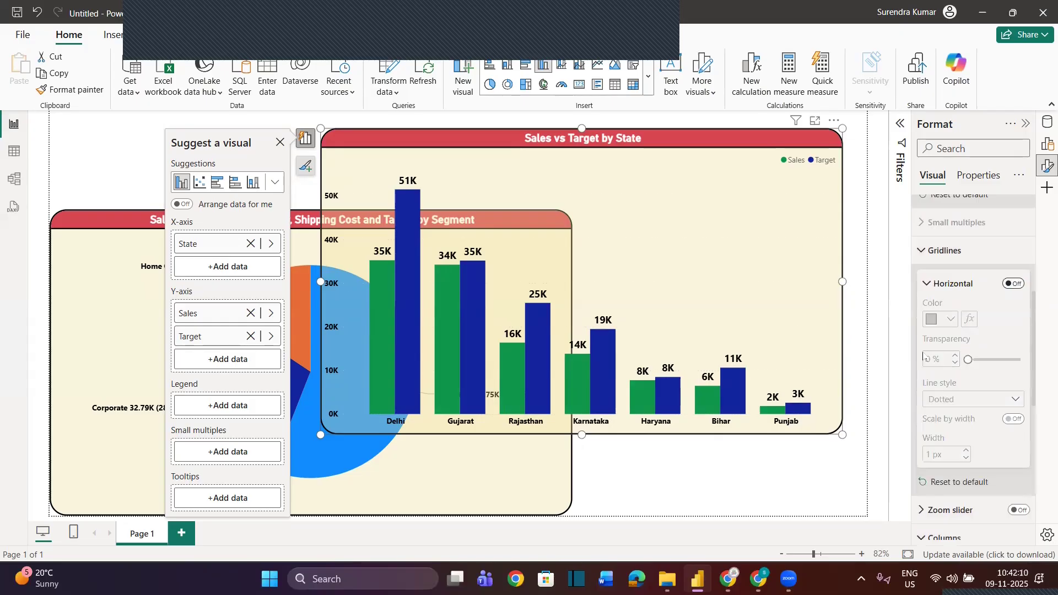
Set the data label values' font size to 11 and check the conditional formatting rules for their color without applying any
scroll(948, 419, down, 5)
scroll(931, 430, down, 2)
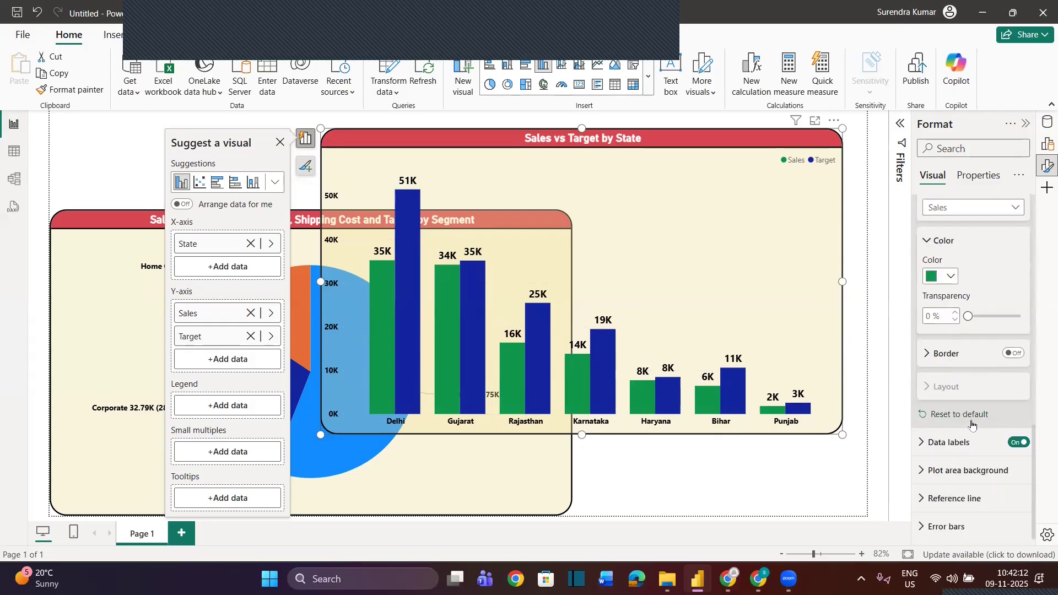
click(928, 439)
scroll(989, 473, down, 3)
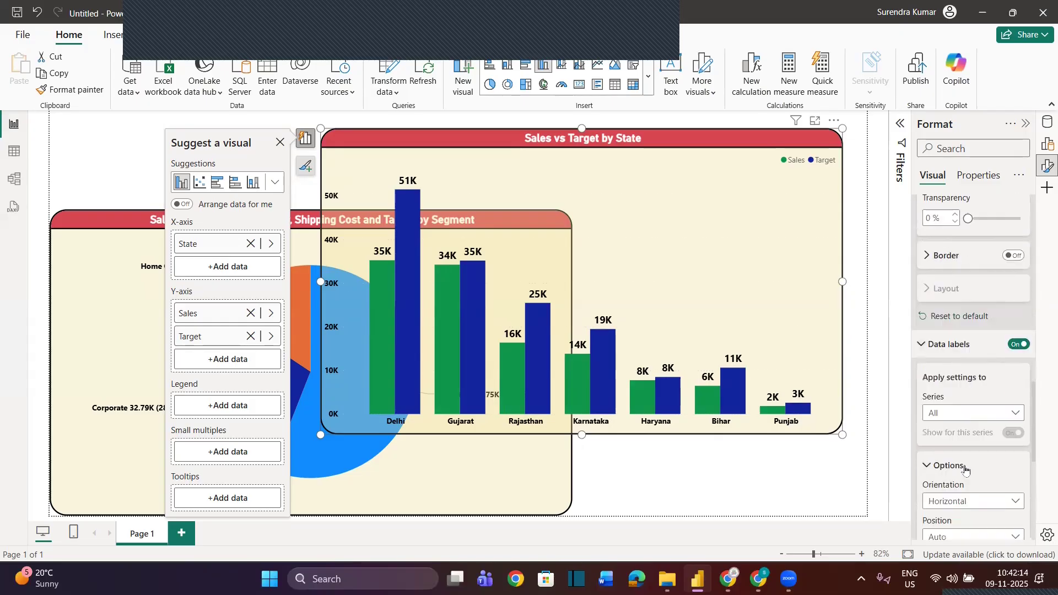
scroll(989, 474, down, 2)
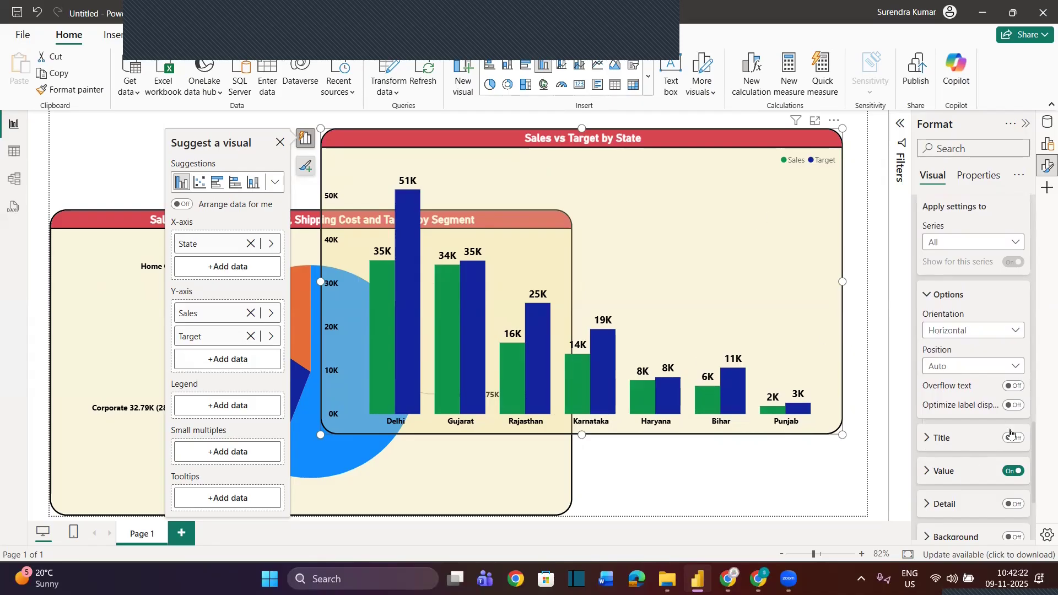
click(937, 471)
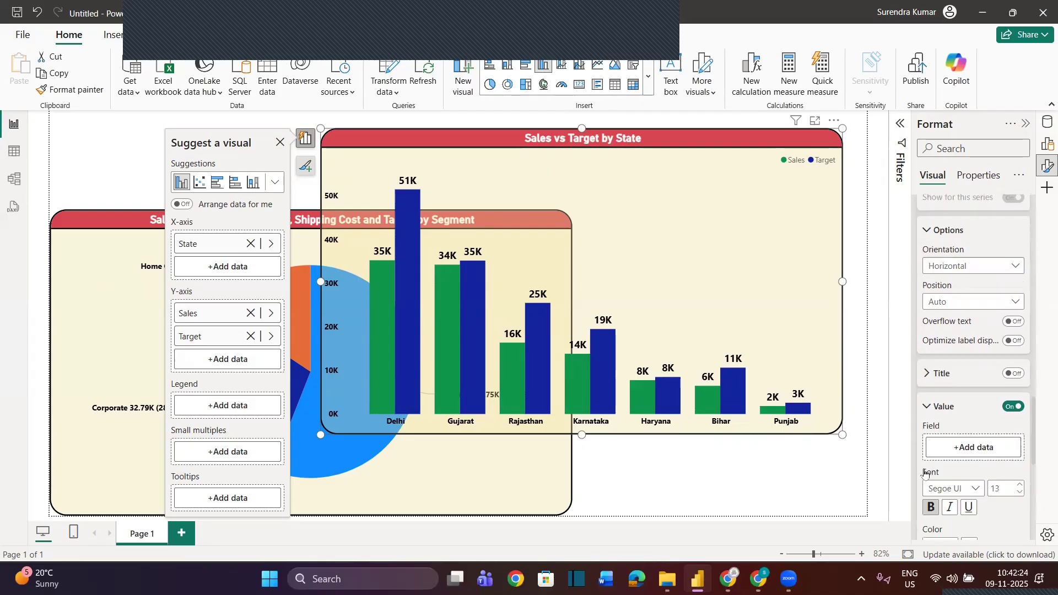
click(1018, 443)
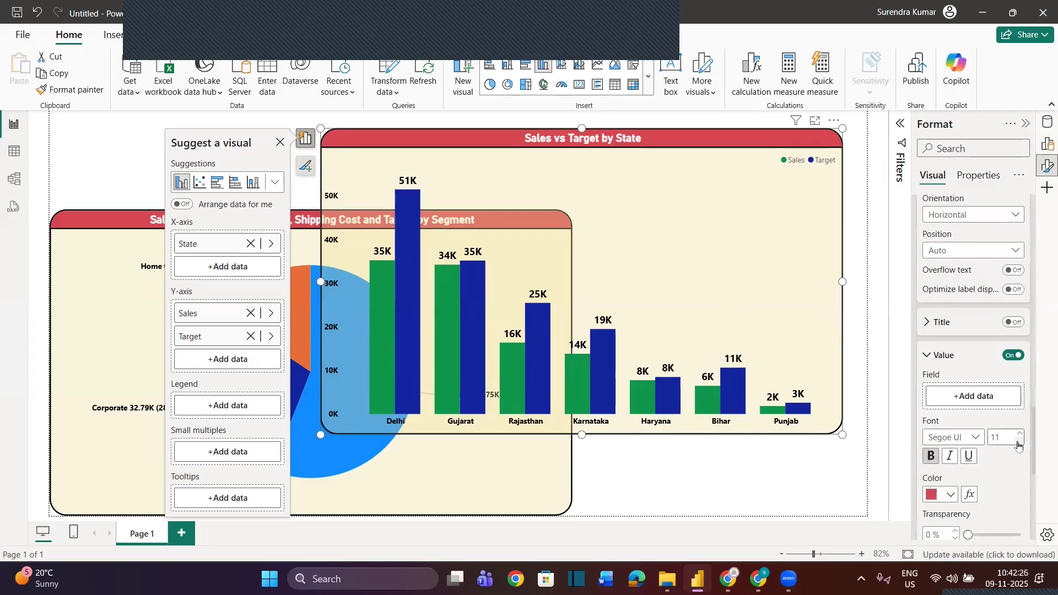
click(968, 495)
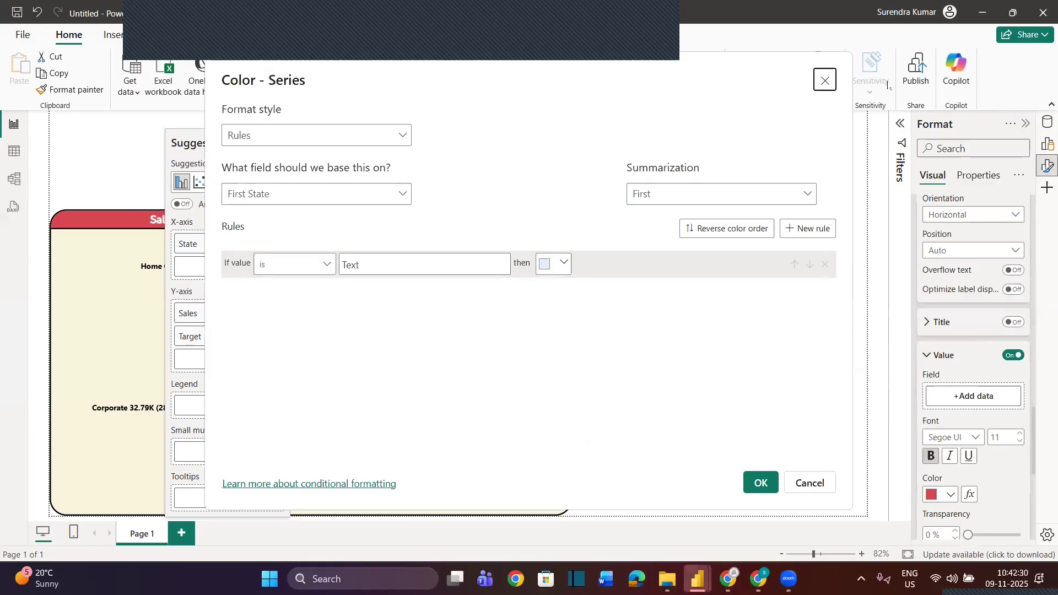
click(824, 80)
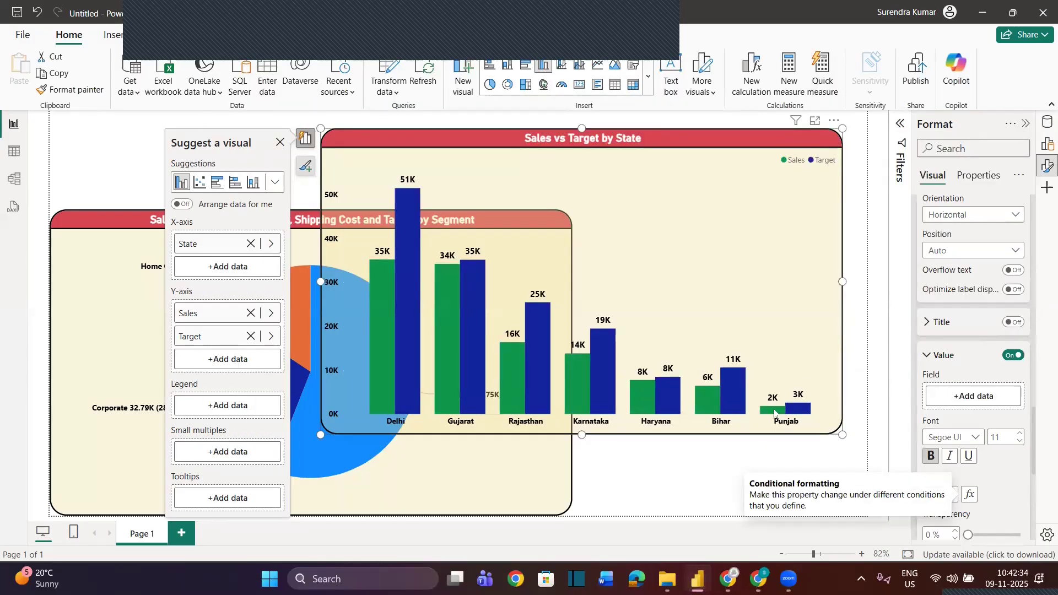
Try laying the Sales vs Target by State column chart over the pie chart and move it back aside
click(682, 475)
drag(689, 135, 479, 255)
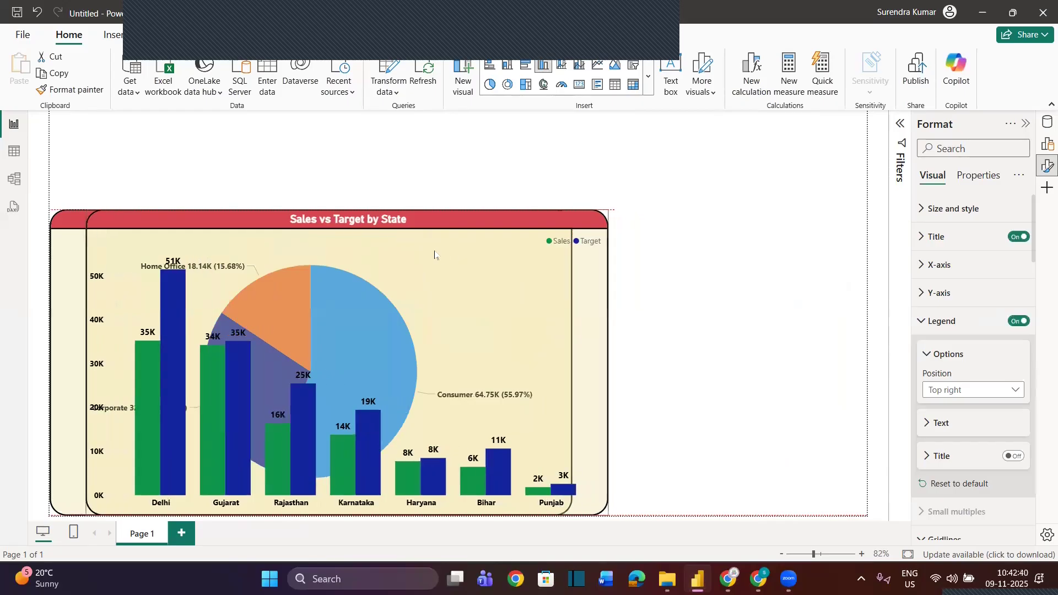
click(706, 297)
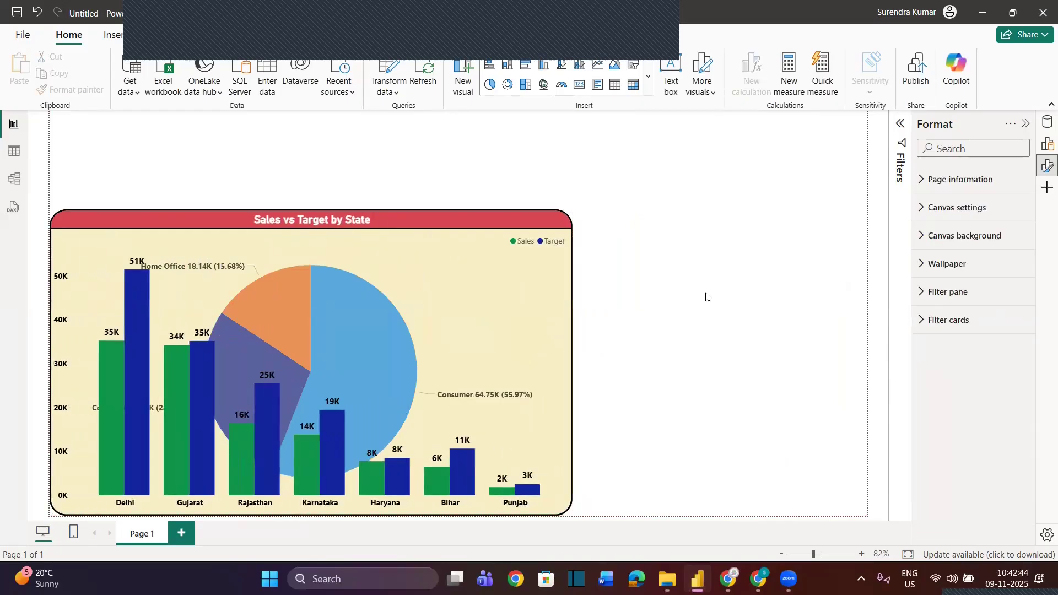
drag(494, 222, 747, 149)
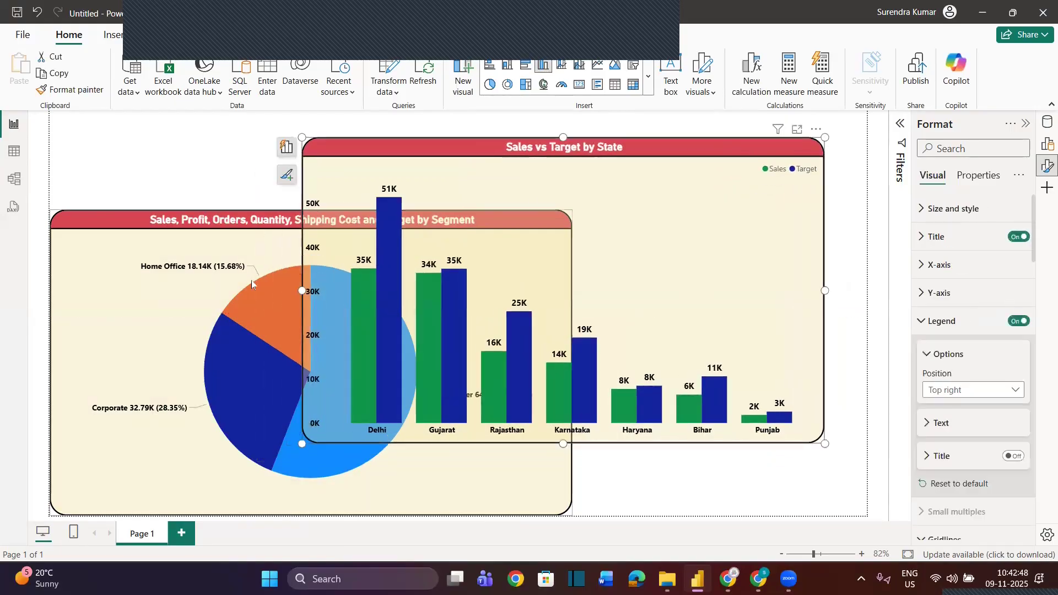
Set the pie chart's detail label values to font size 11 and lay the column chart exactly over the pie chart
click(192, 298)
scroll(952, 457, down, 3)
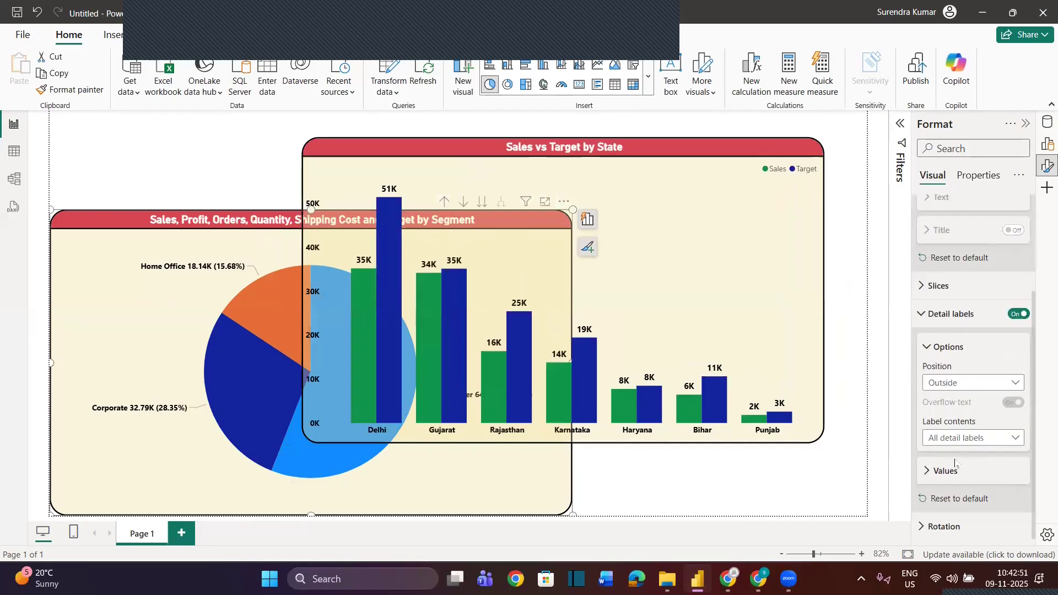
click(927, 471)
scroll(1002, 431, down, 1)
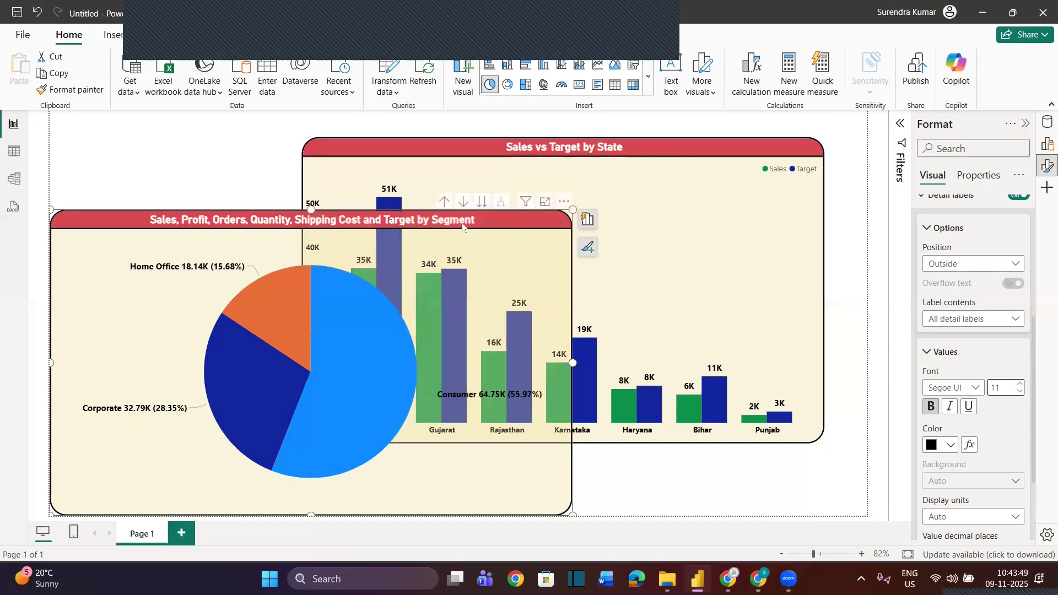
drag(633, 151, 333, 242)
click(653, 157)
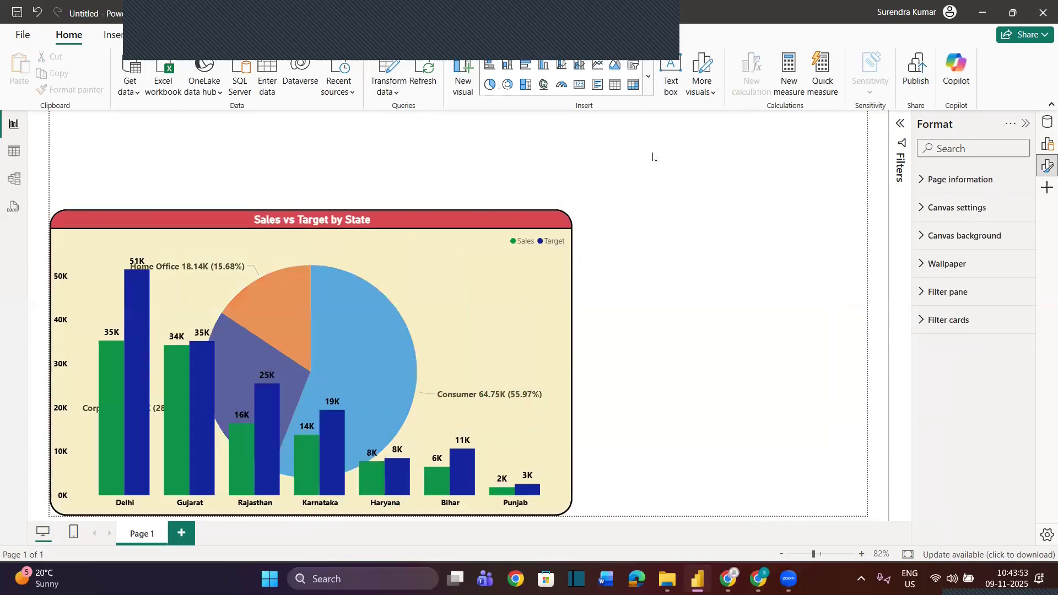
Insert a clustered bar chart of Sales by Category and place it in the upper part of the page
click(526, 65)
drag(500, 120, 689, 192)
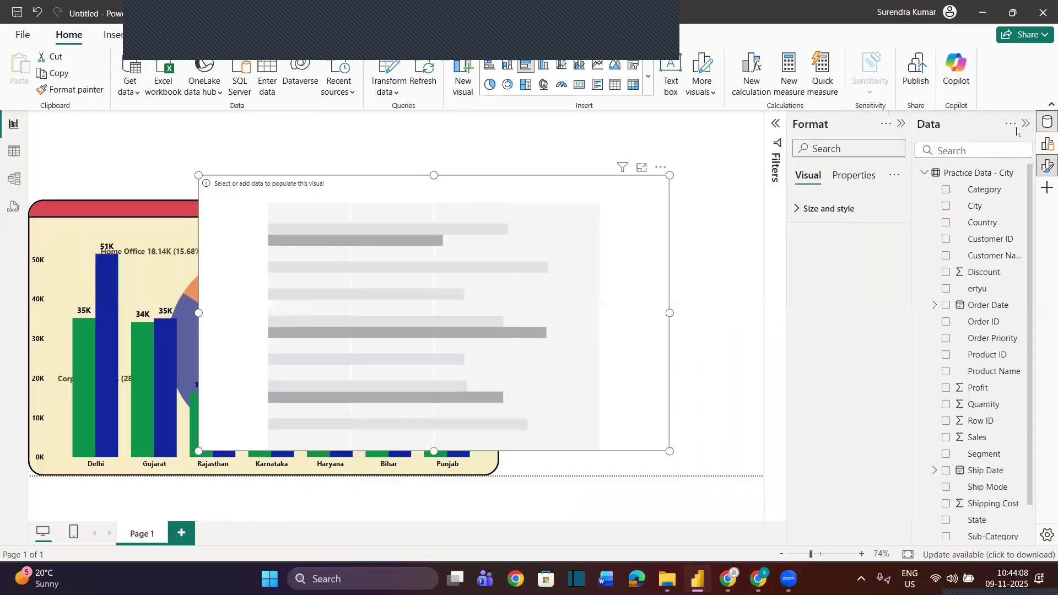
click(1046, 122)
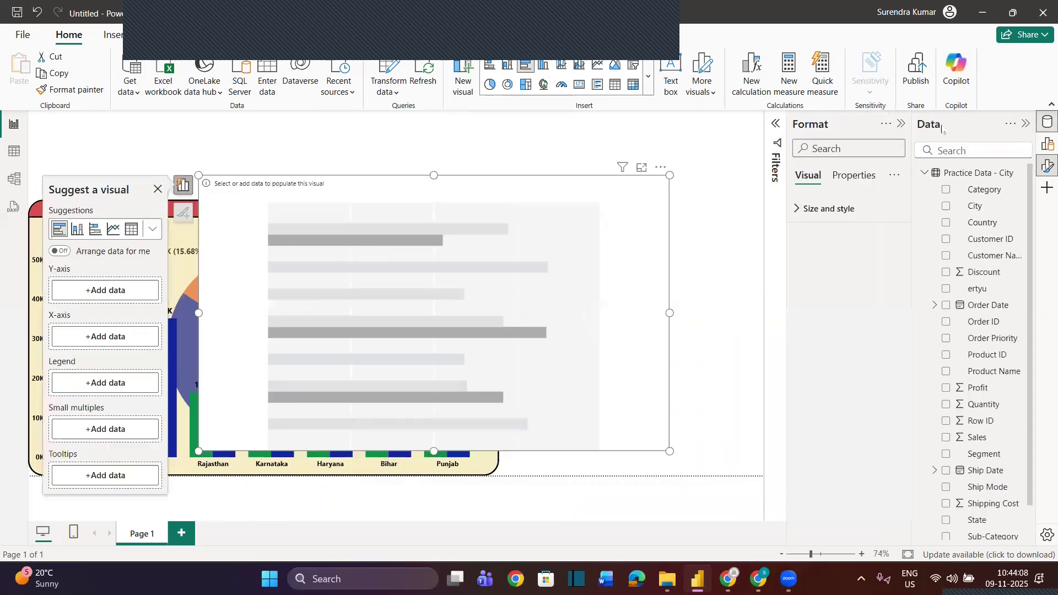
click(902, 124)
drag(978, 193, 642, 291)
drag(972, 440, 634, 374)
drag(609, 213, 681, 176)
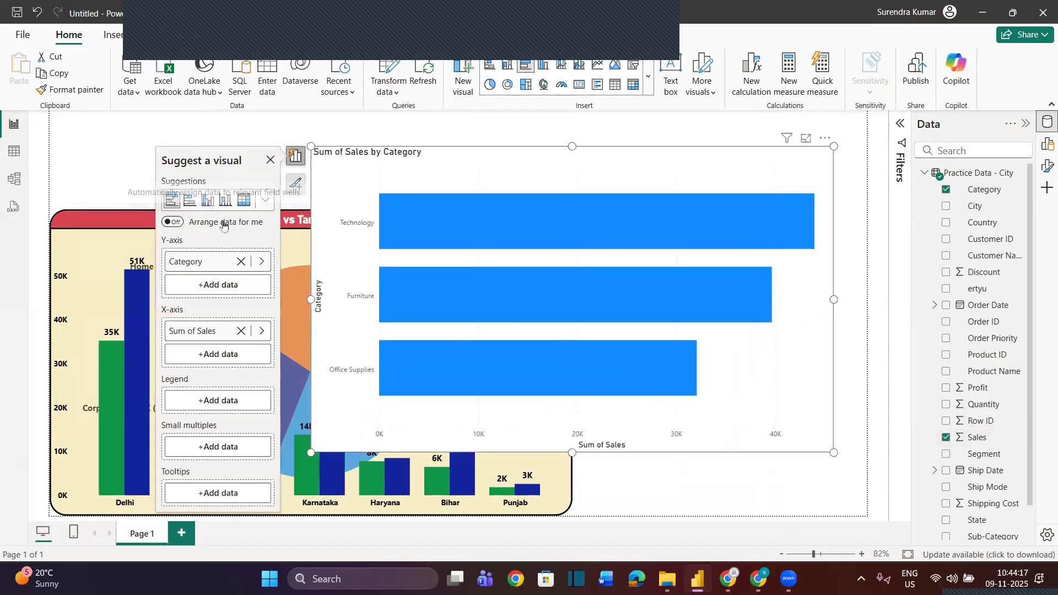
Copy the Sales vs Target by State chart's formatting onto the Category bar chart with Format painter and nudge the bar chart slightly
click(127, 218)
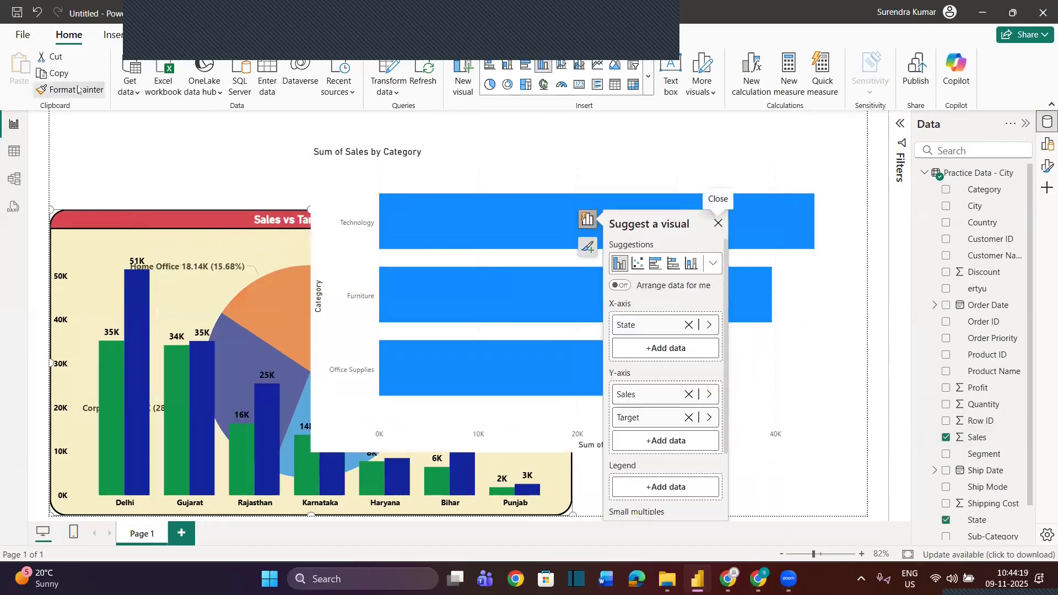
click(78, 89)
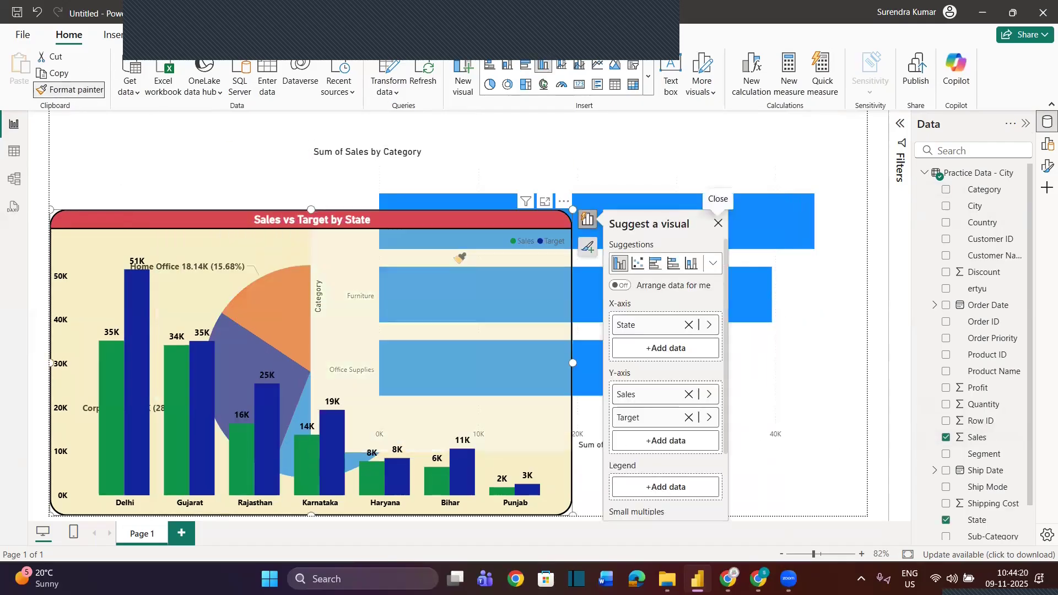
click(505, 167)
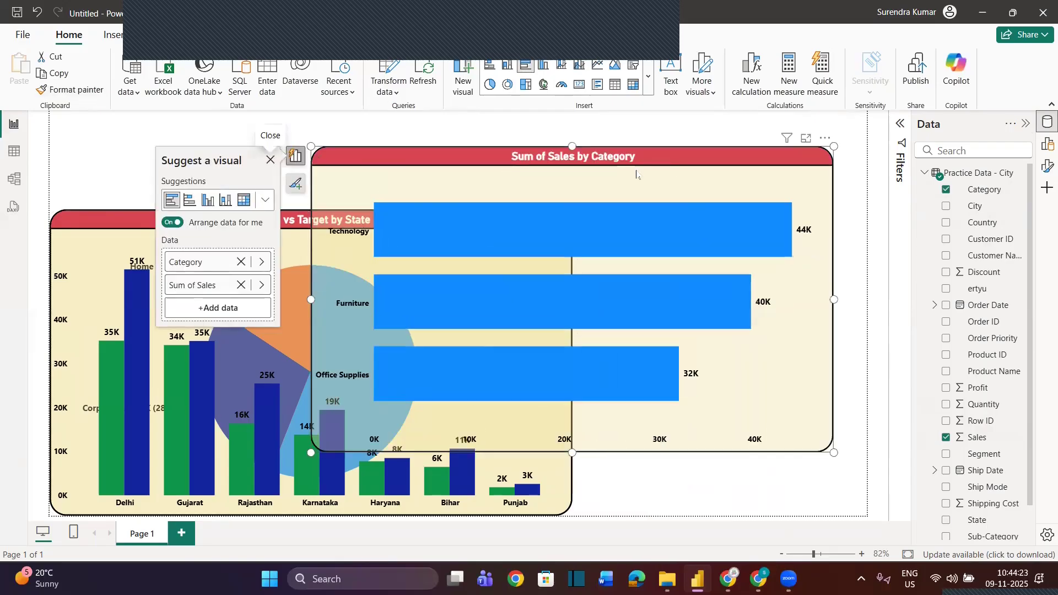
drag(636, 175, 646, 165)
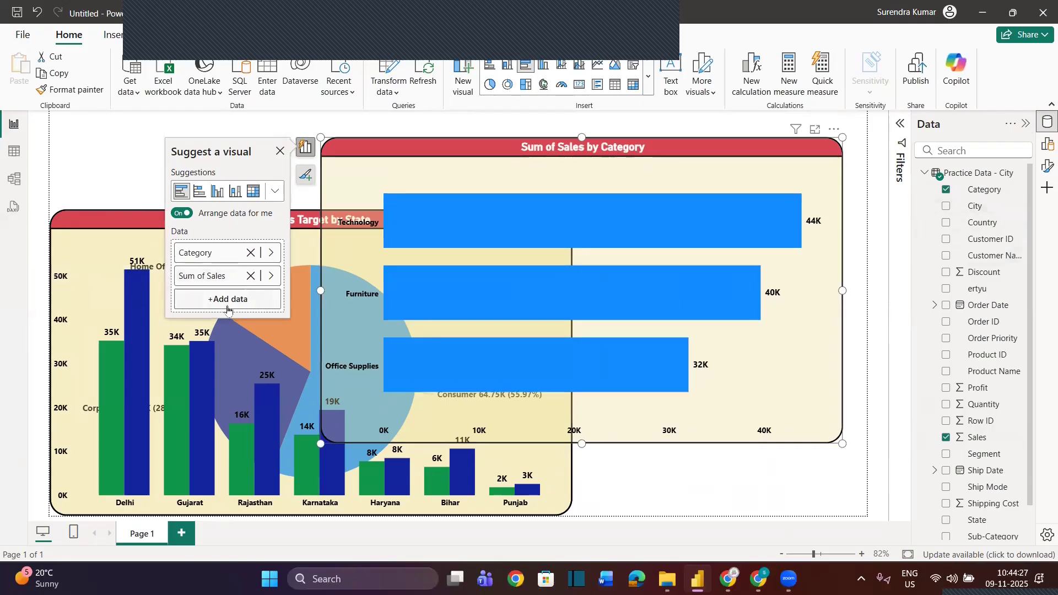
Add Sub-Category, State and City below Category on the bar chart's Y-axis as drill-down levels
click(1025, 126)
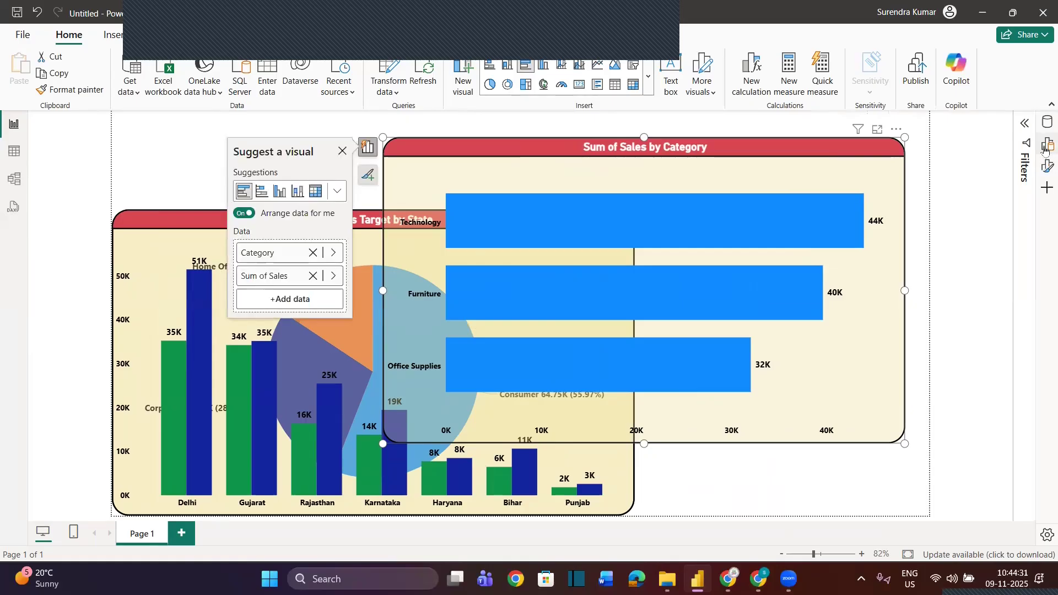
click(1047, 145)
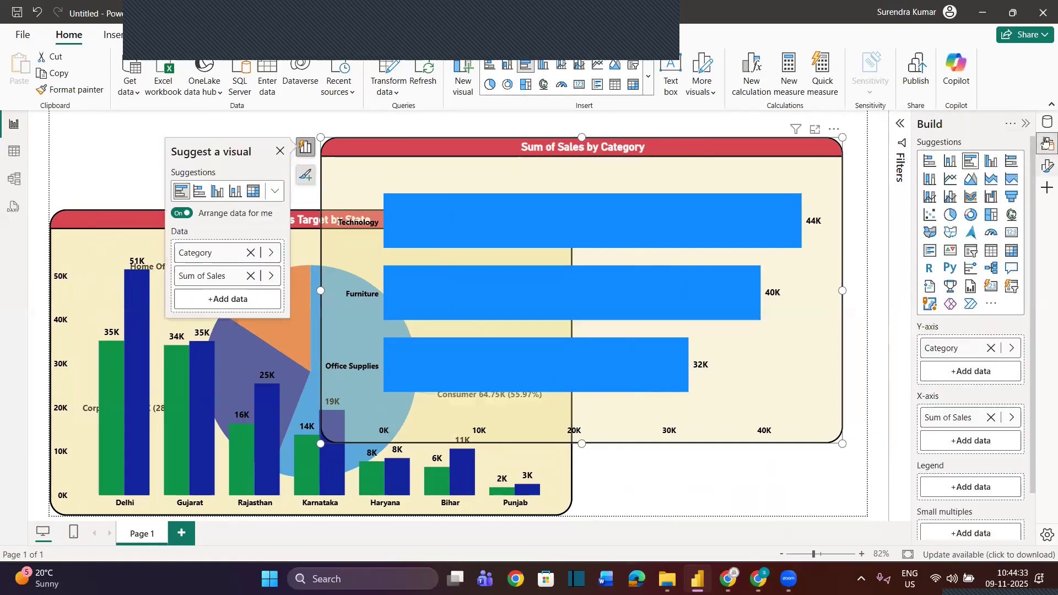
click(1046, 123)
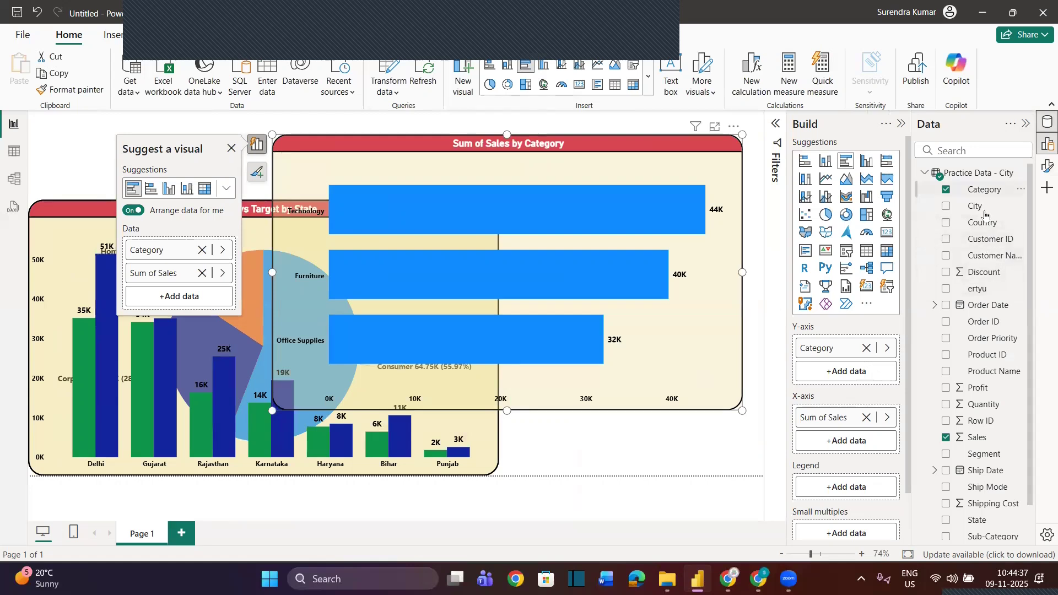
scroll(994, 508, down, 1)
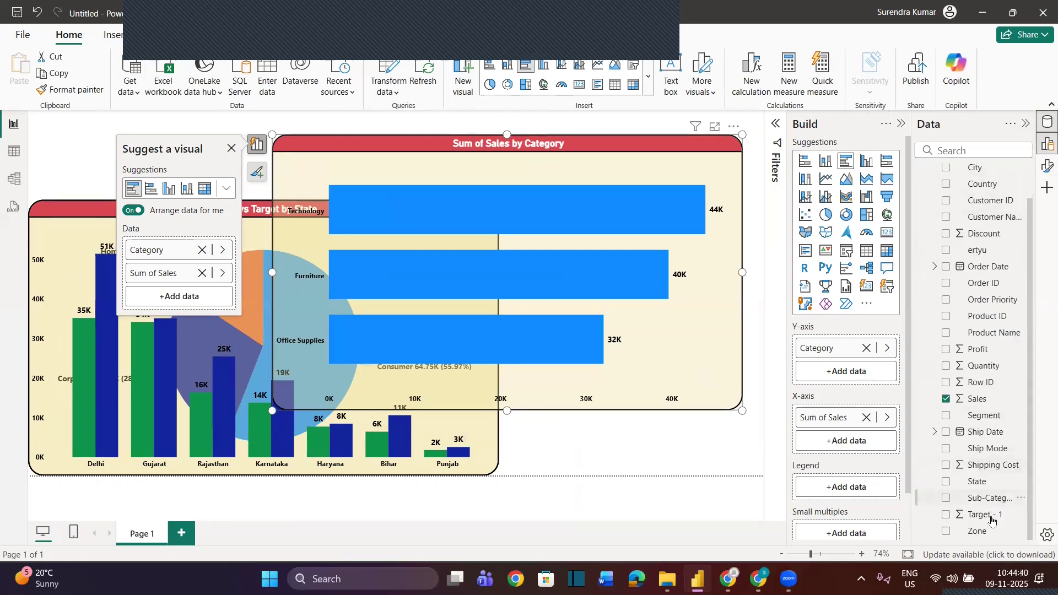
drag(990, 499, 860, 383)
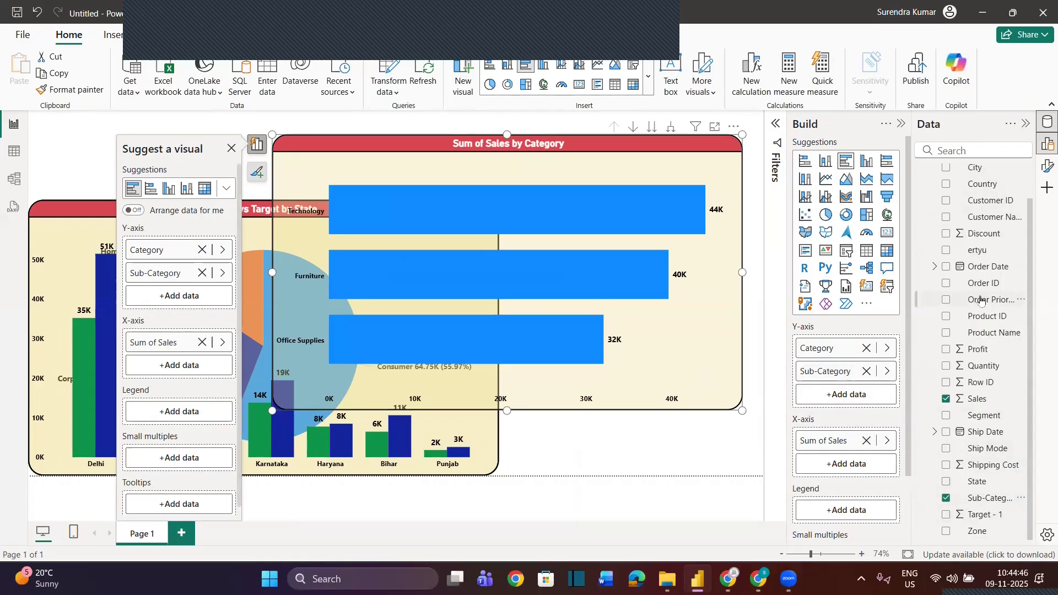
scroll(981, 300, up, 1)
scroll(990, 485, down, 1)
drag(986, 485, 867, 403)
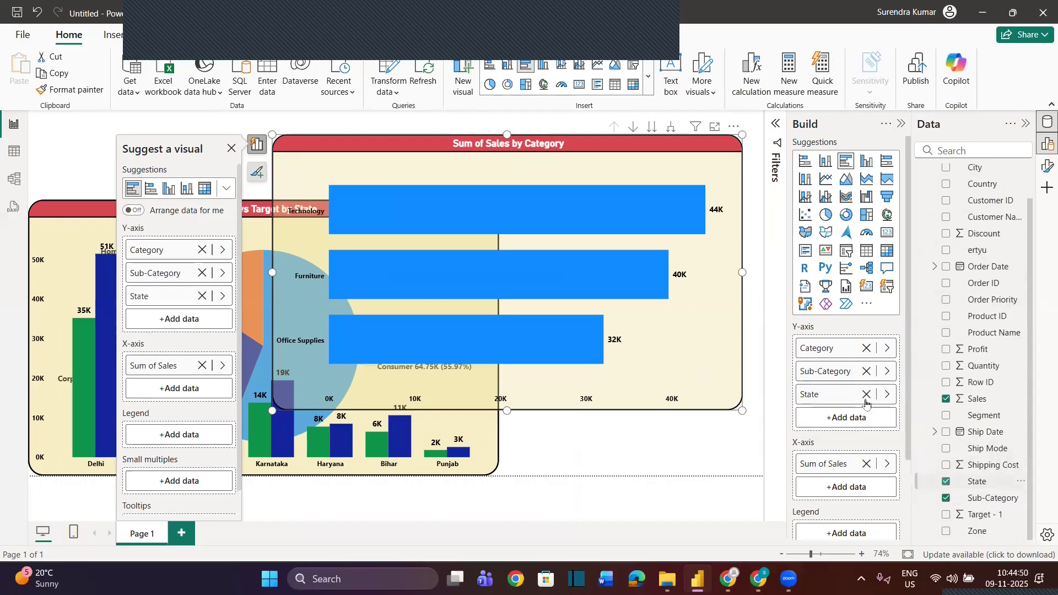
scroll(973, 370, up, 1)
drag(974, 209, 855, 421)
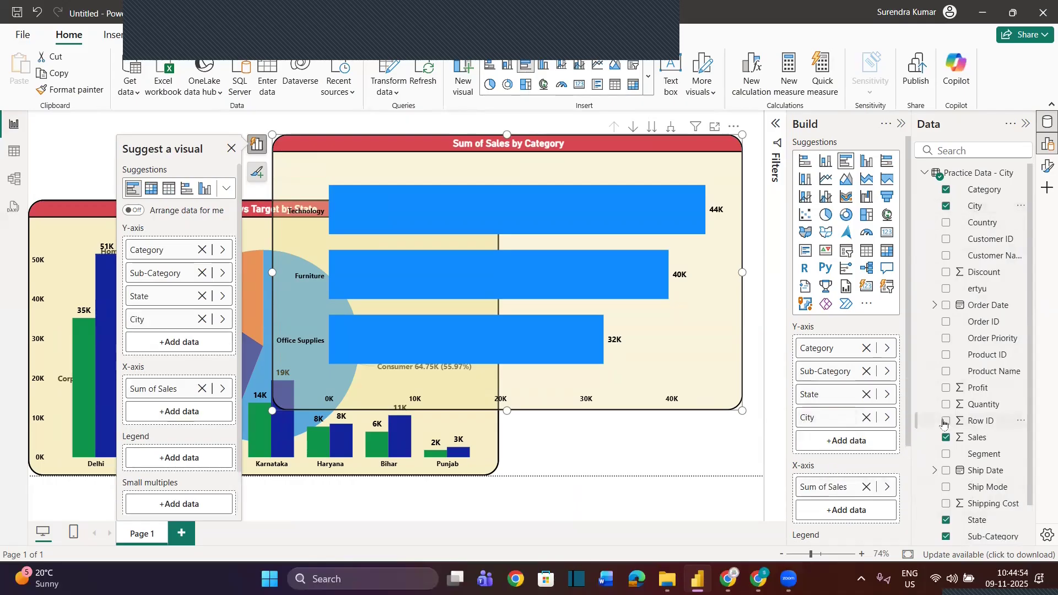
Add Year, Quarter and Month from the Order Date hierarchy to the bar chart's Y-axis below City
click(934, 304)
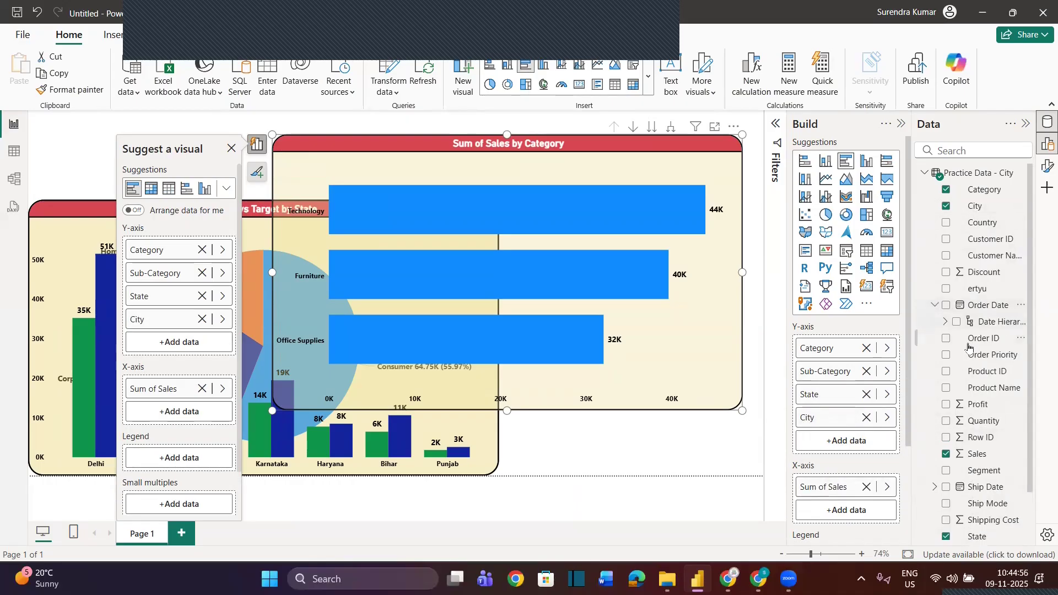
click(945, 321)
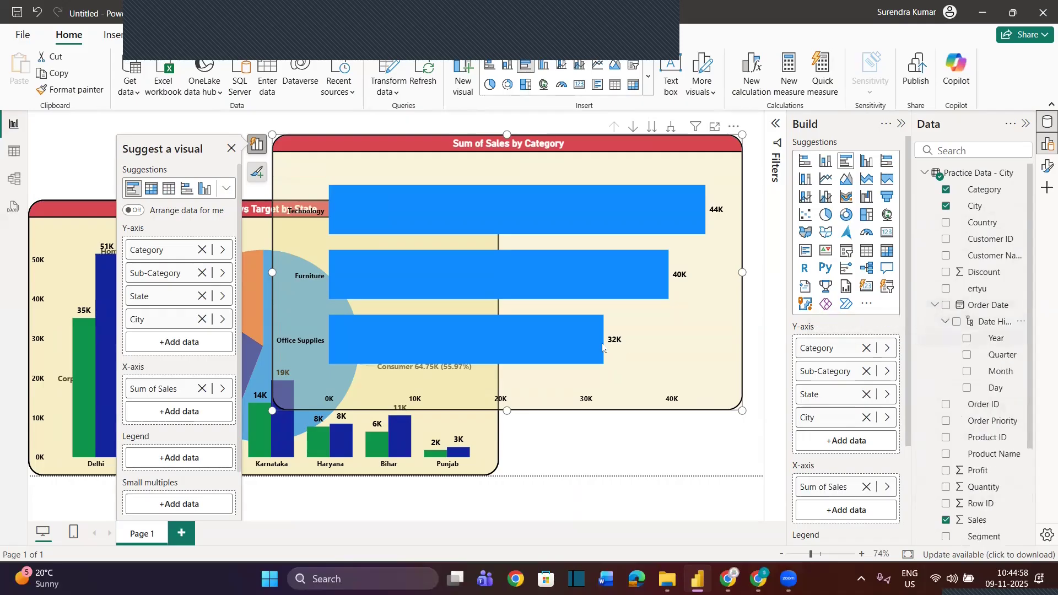
click(13, 151)
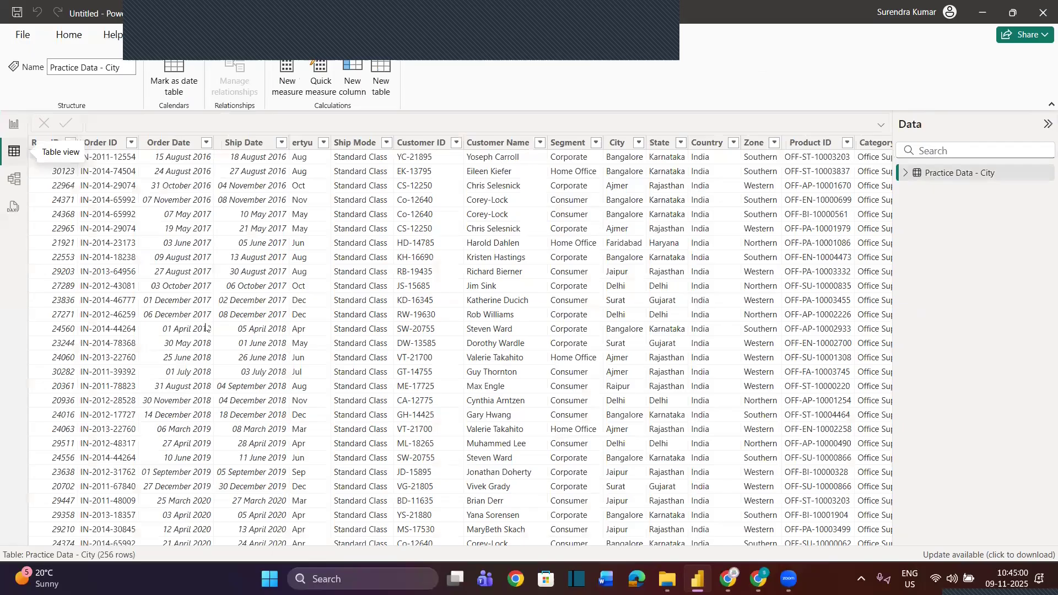
click(12, 123)
drag(995, 339, 858, 436)
drag(1003, 360, 843, 475)
drag(1001, 371, 874, 500)
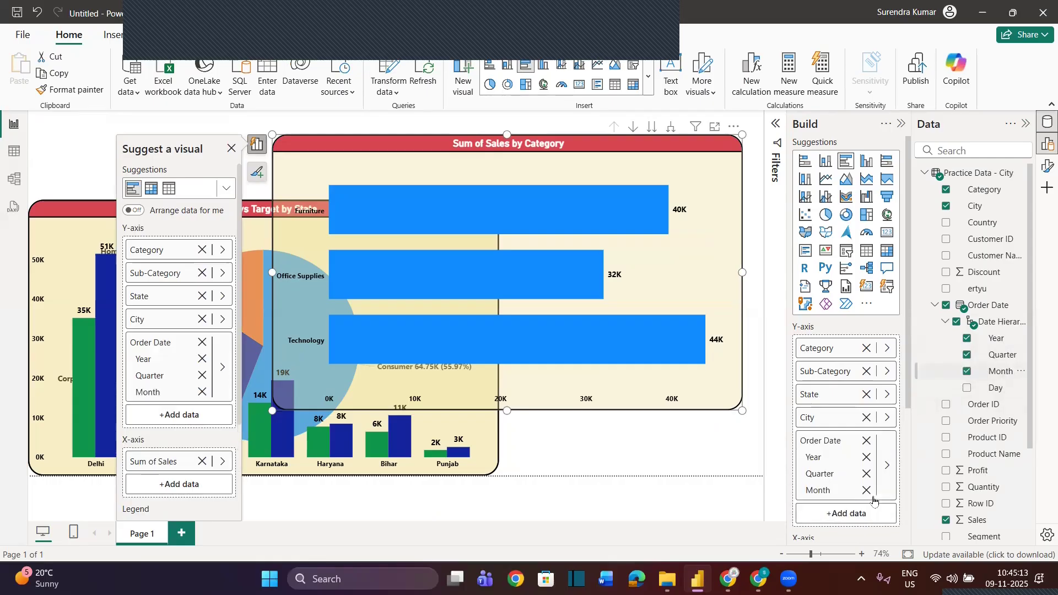
click(1026, 123)
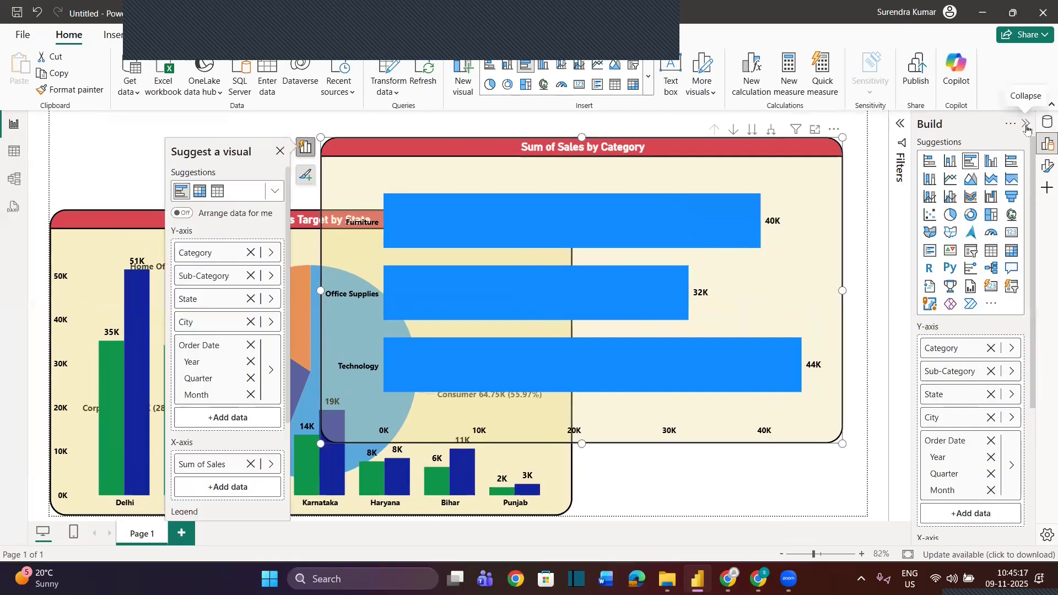
click(1026, 125)
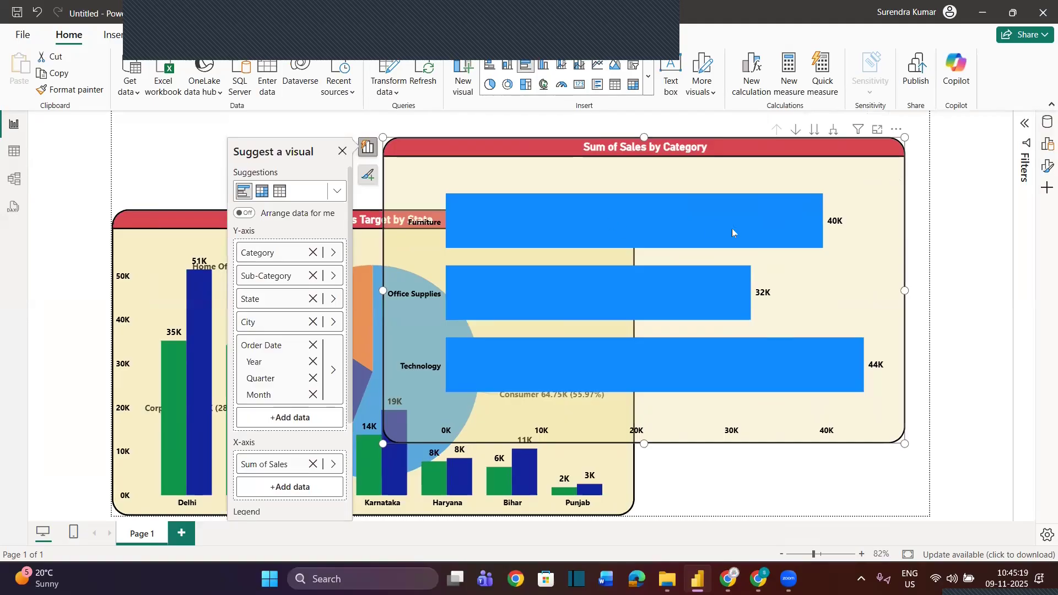
Turn on a black border for the Sales series columns in the Sales vs Target by State chart
click(182, 216)
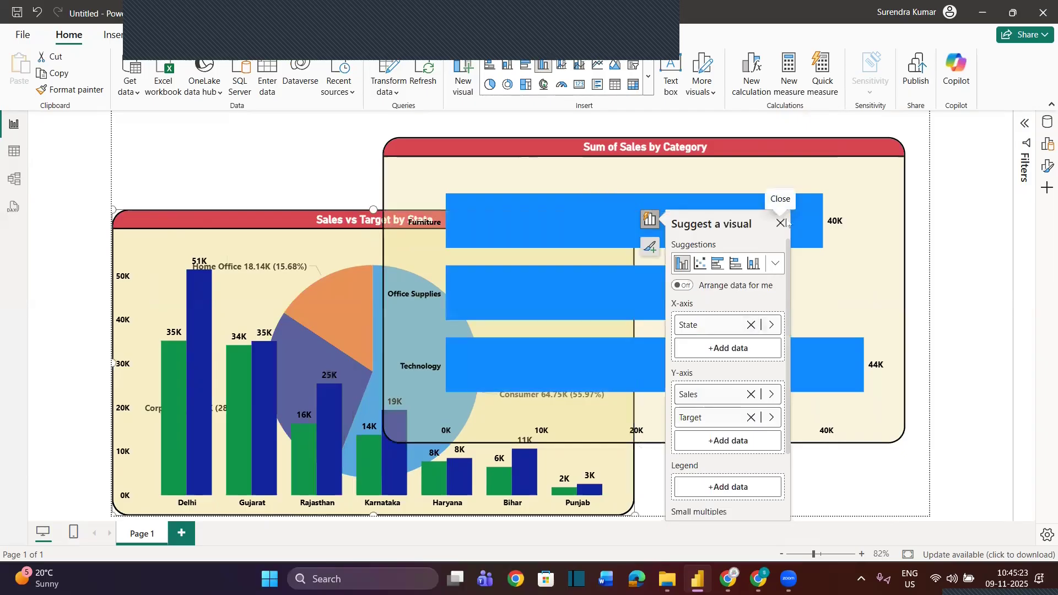
click(784, 224)
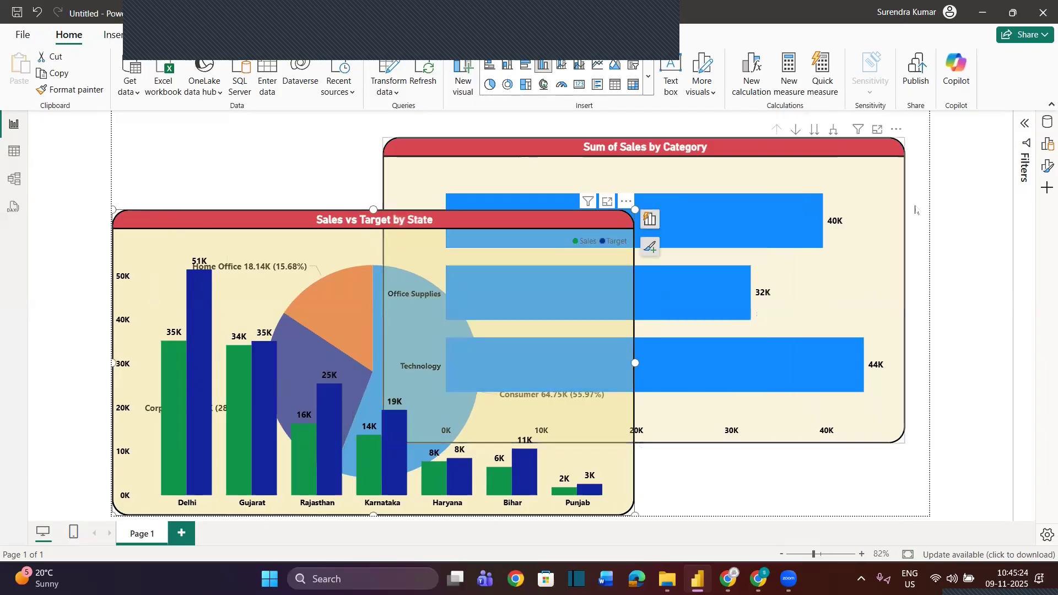
click(1044, 166)
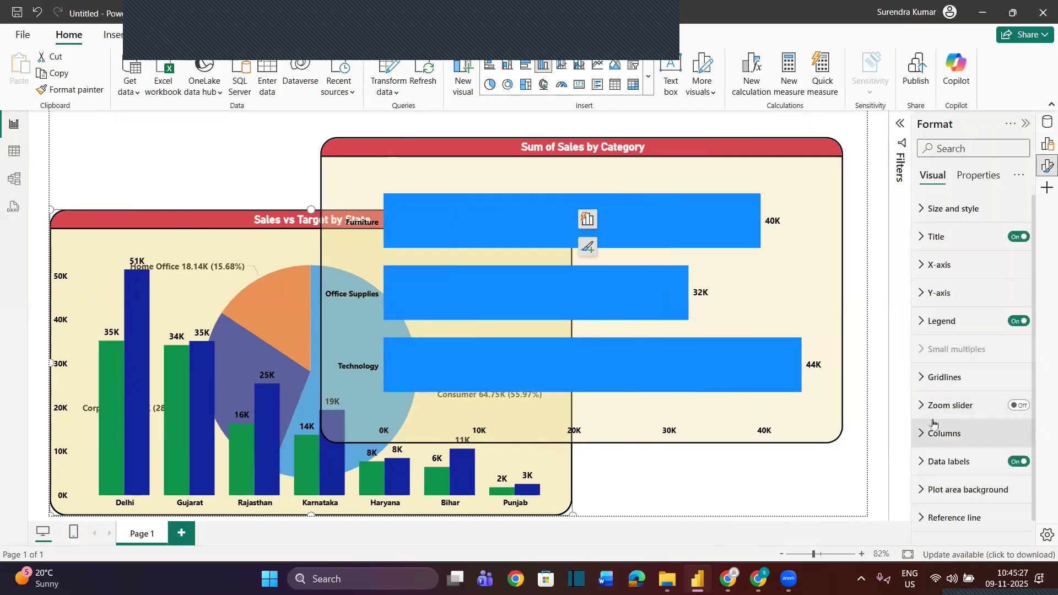
click(932, 433)
scroll(926, 439, down, 2)
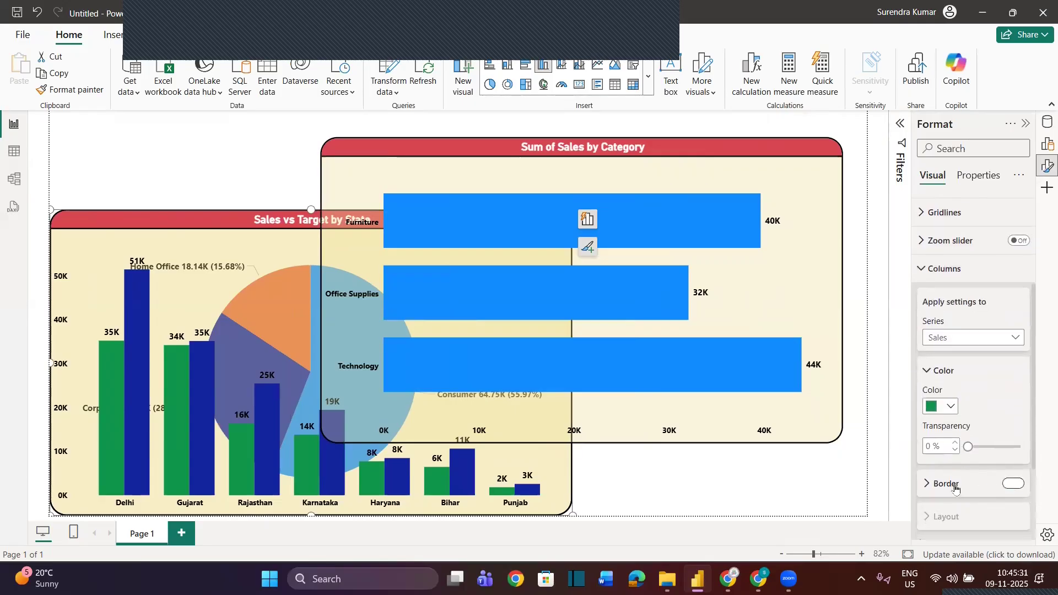
click(932, 485)
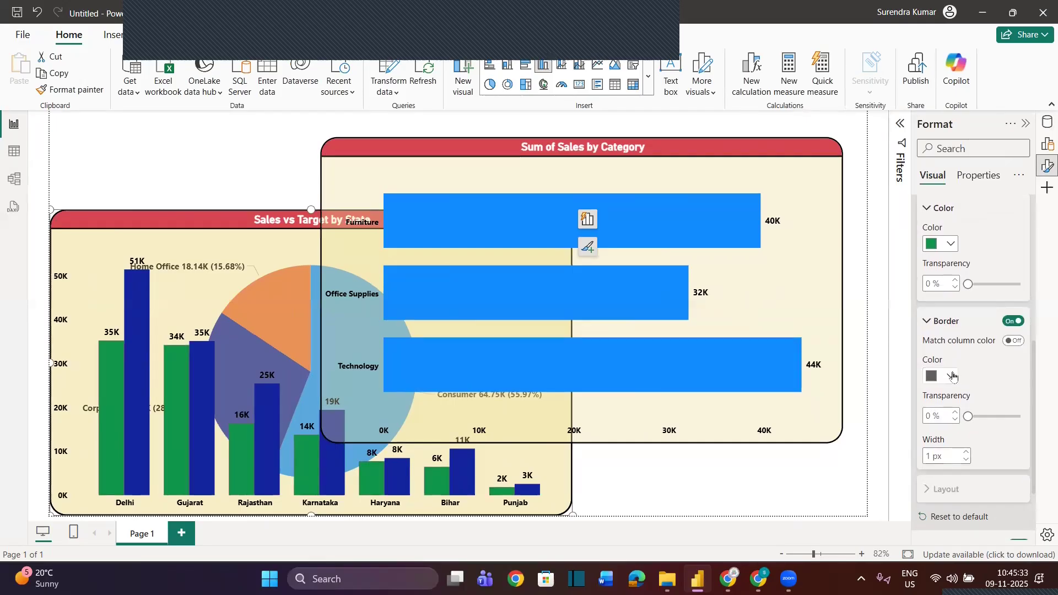
click(951, 377)
click(964, 321)
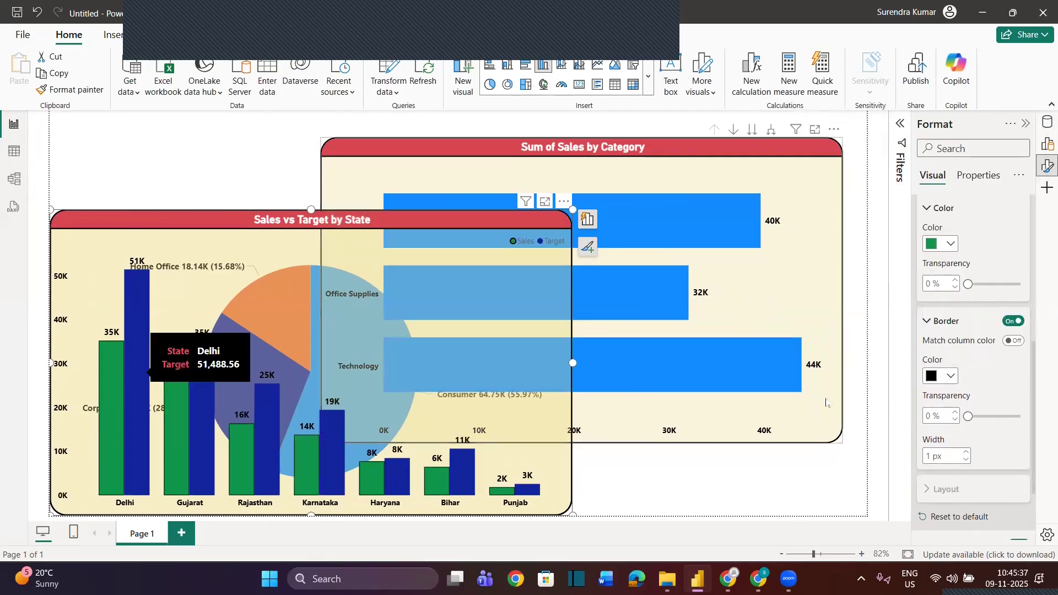
Apply a black border to the columns of all series in the Sales vs Target by State chart
scroll(934, 363, up, 3)
scroll(933, 363, up, 2)
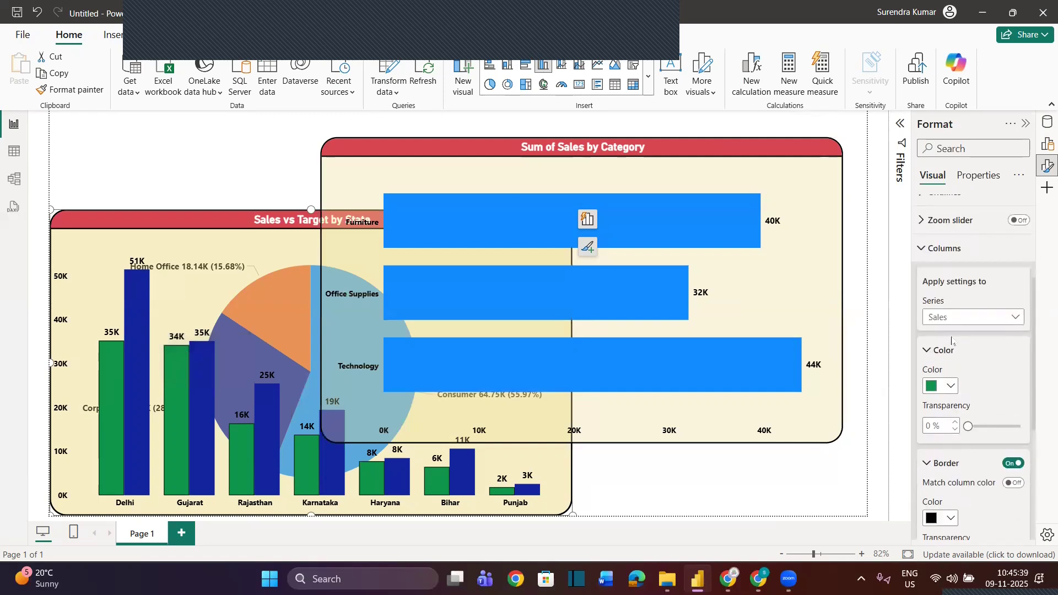
click(957, 323)
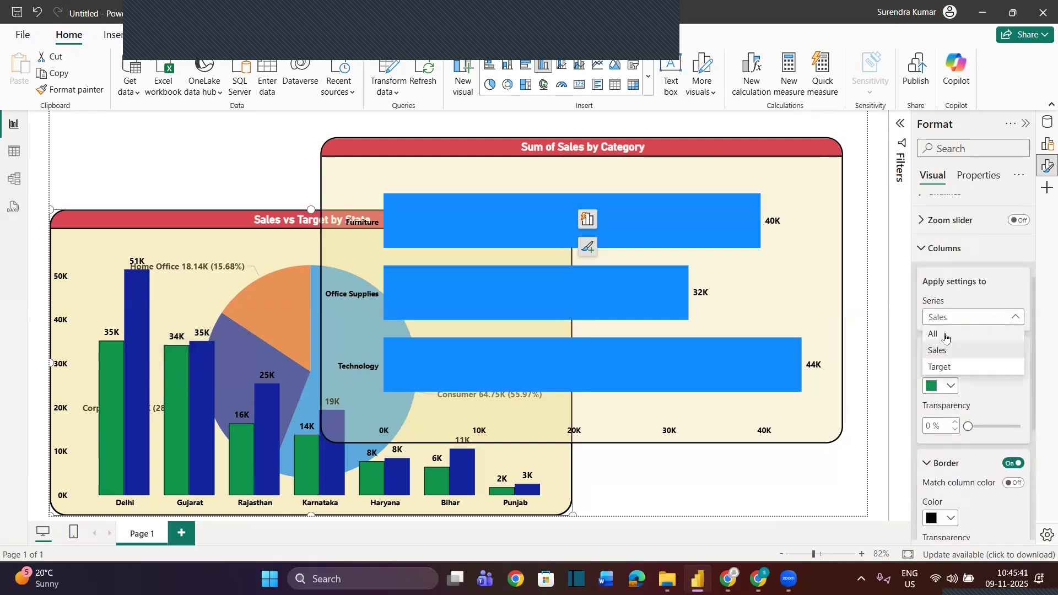
click(944, 334)
scroll(981, 417, down, 2)
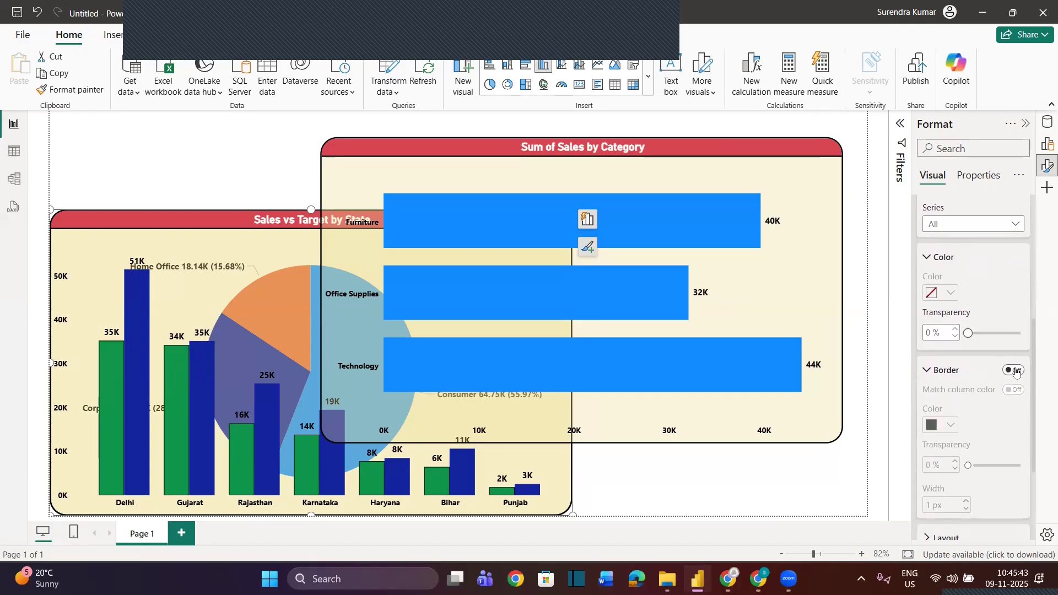
click(1016, 370)
click(949, 426)
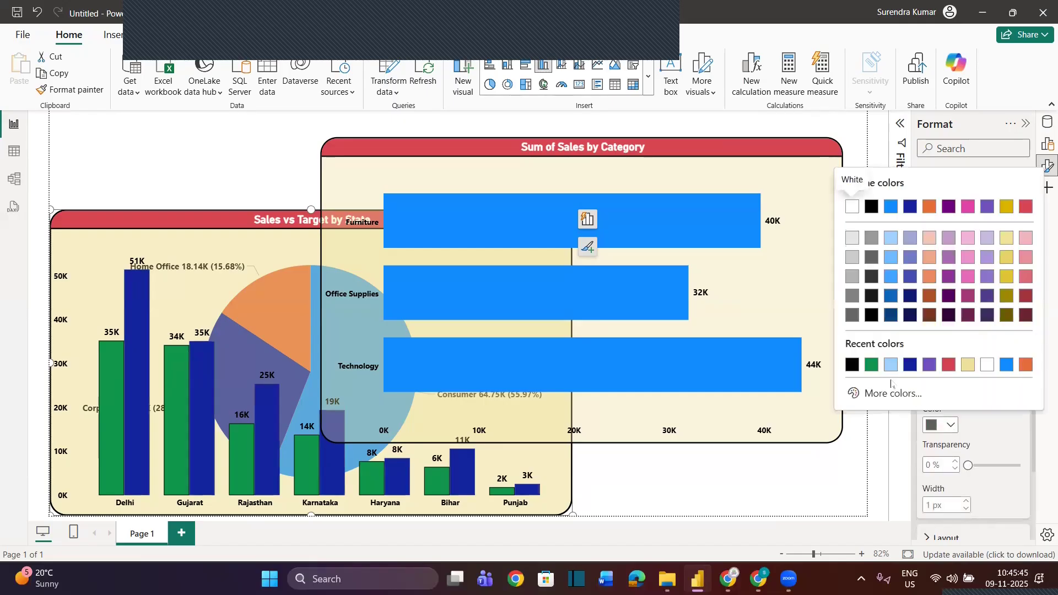
click(853, 365)
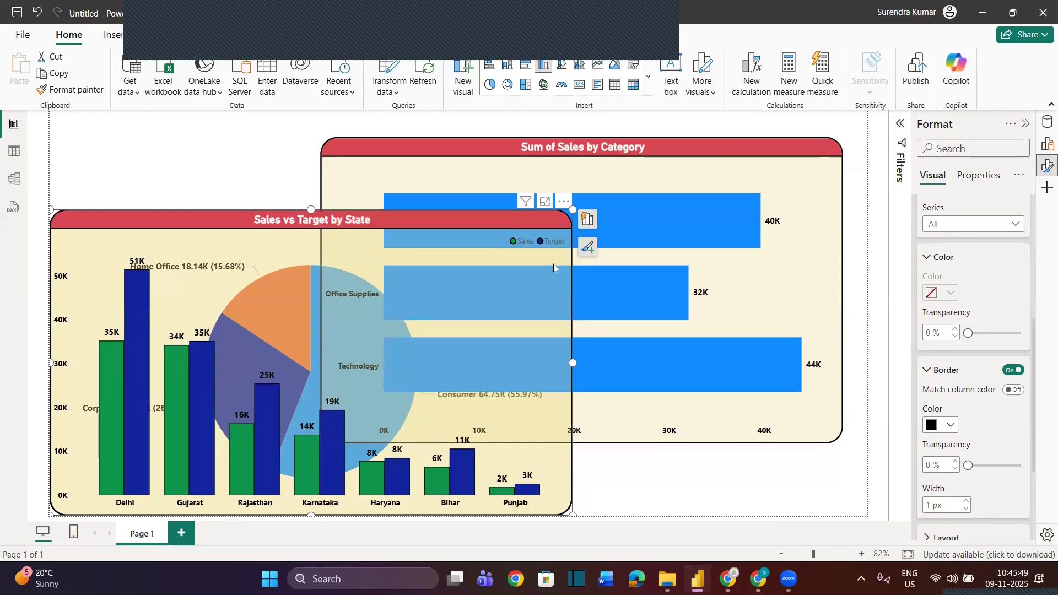
Turn on a black border for all bars in the Sum of Sales by Category chart
click(700, 176)
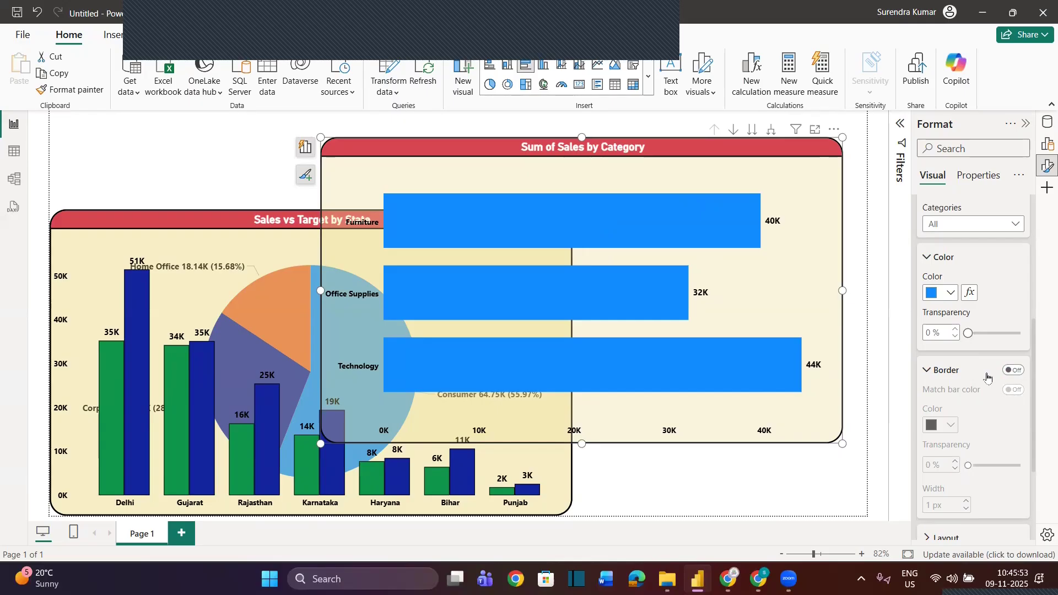
click(1011, 371)
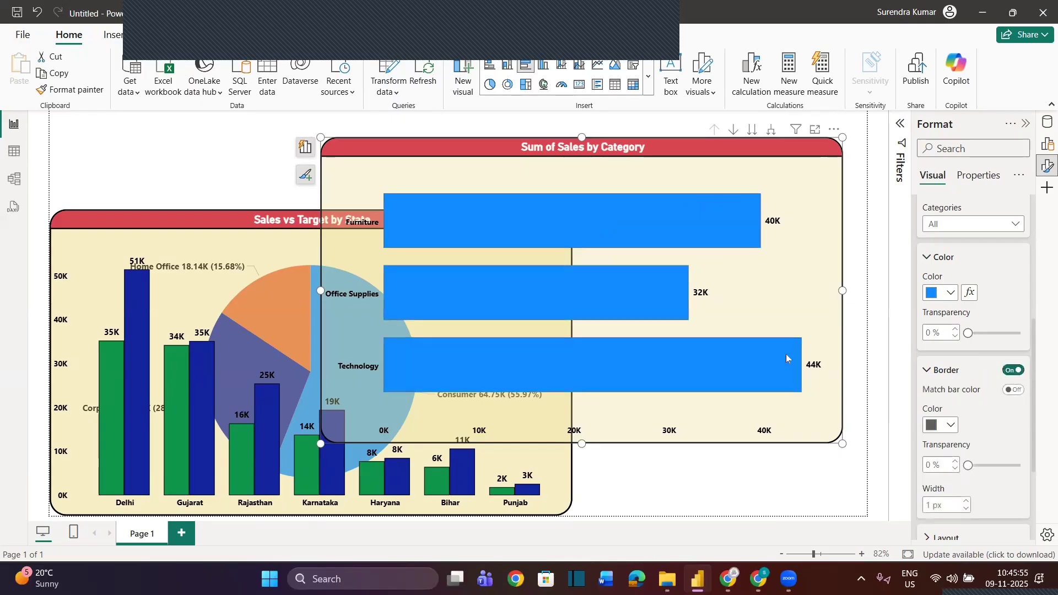
click(942, 425)
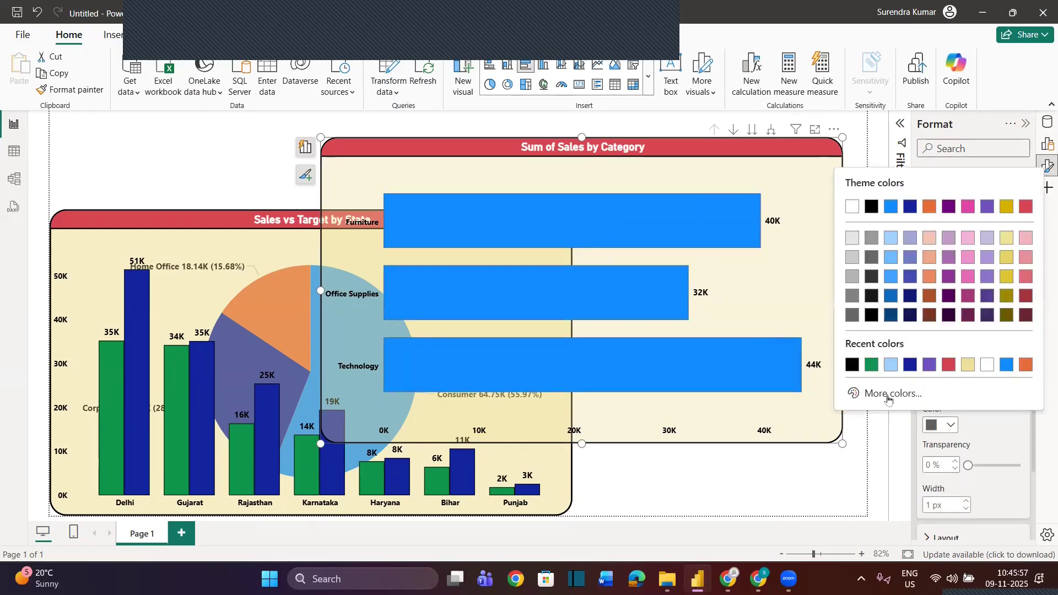
click(855, 366)
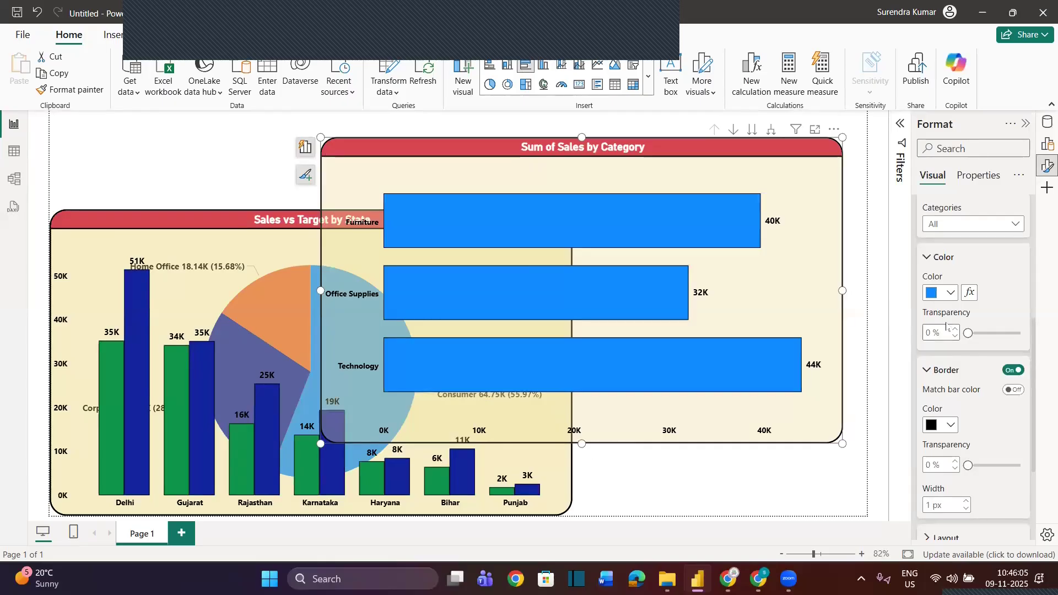
Set the Category bar chart's Y-axis and X-axis value labels to font size 11 and nudge the chart slightly
scroll(946, 327, up, 5)
click(961, 265)
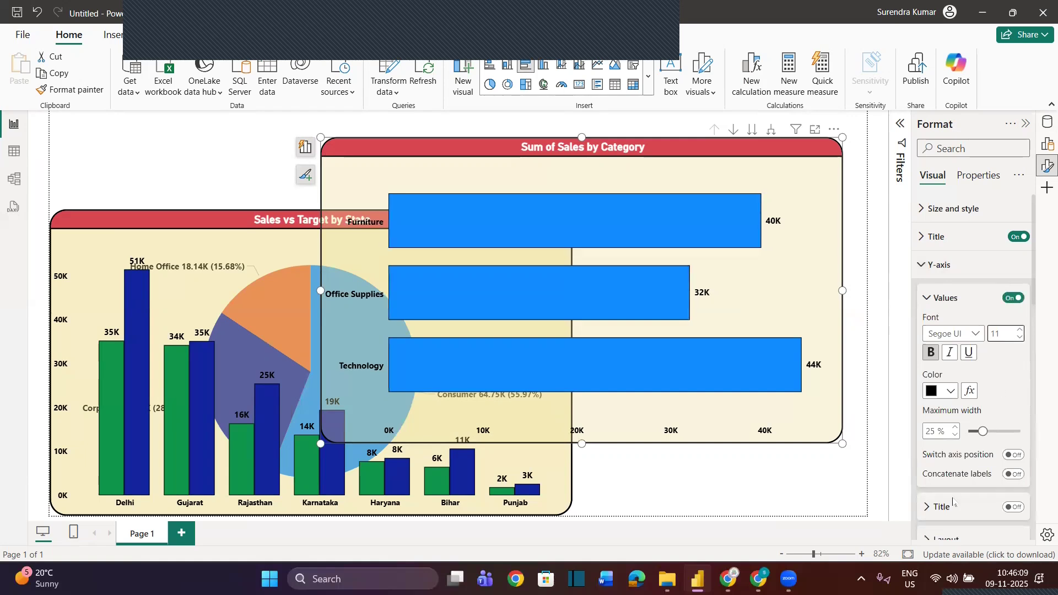
scroll(953, 501, down, 3)
click(924, 488)
scroll(924, 492, down, 2)
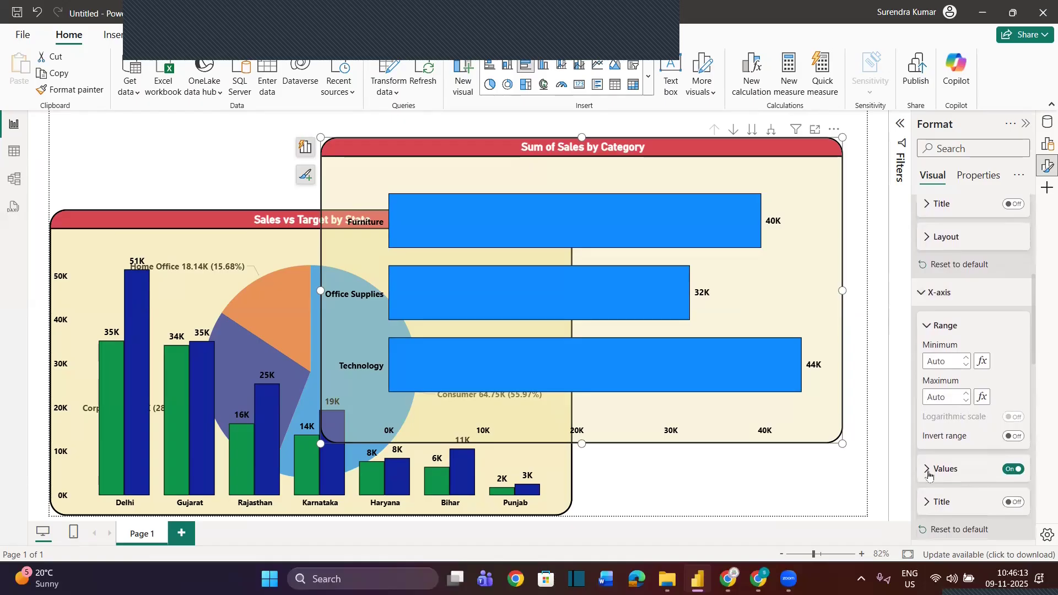
click(928, 469)
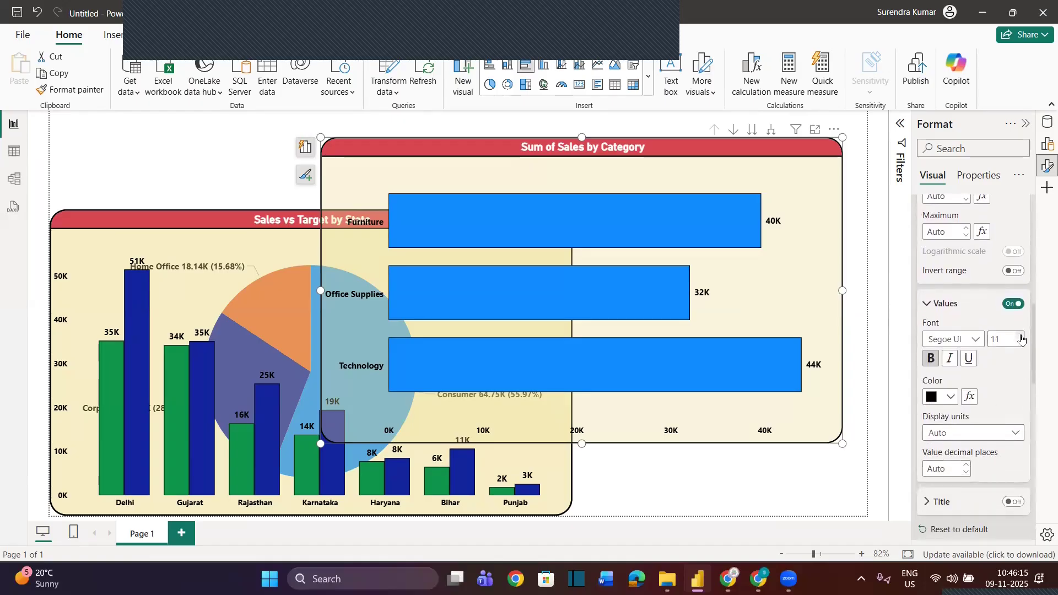
drag(730, 143, 722, 136)
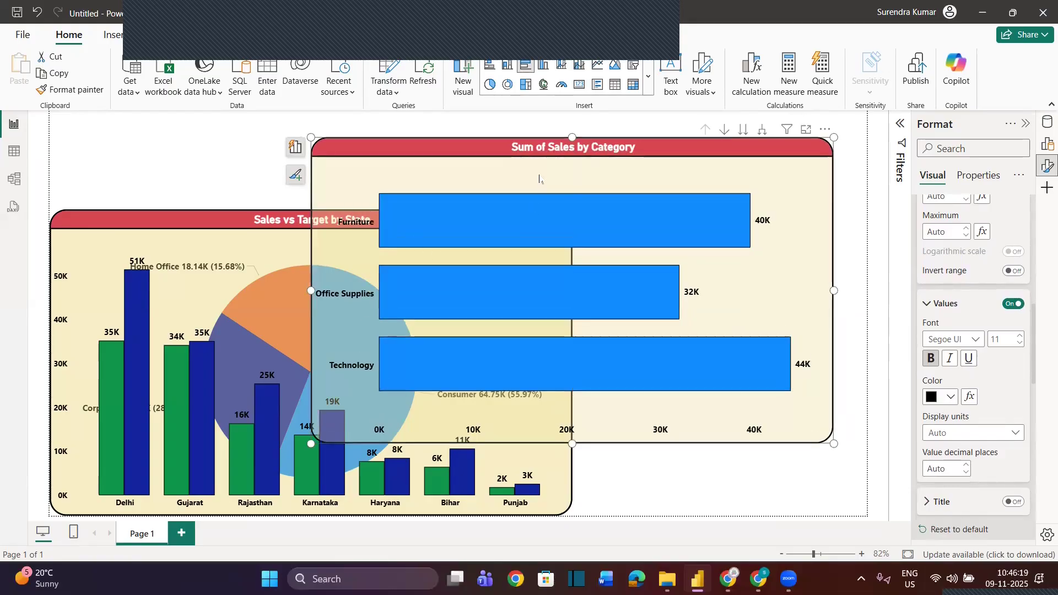
Move the bar chart down its hierarchy through Sub-Category, State and City to the Year level
click(743, 131)
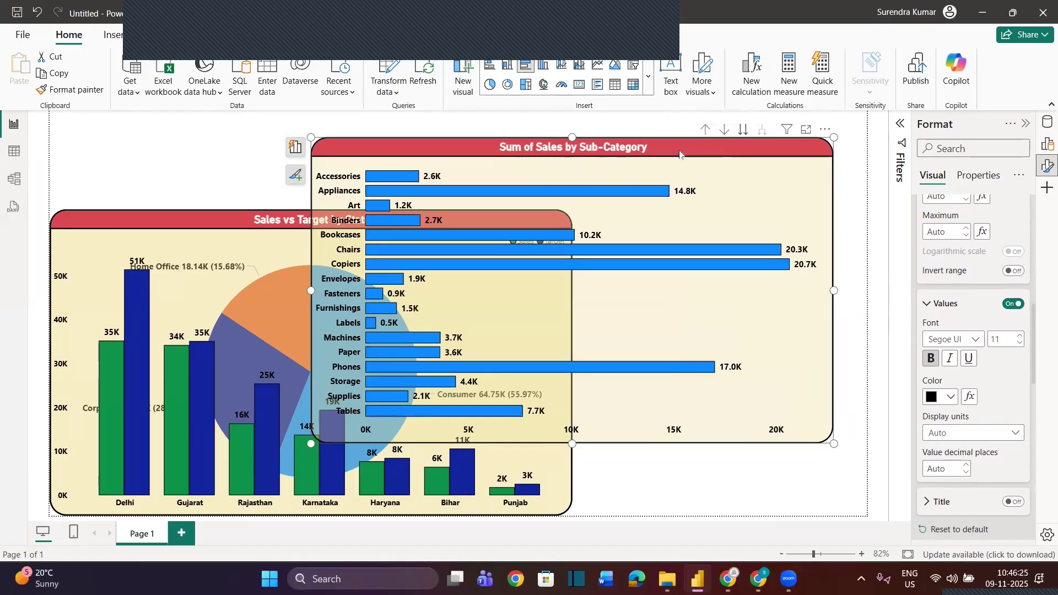
click(743, 132)
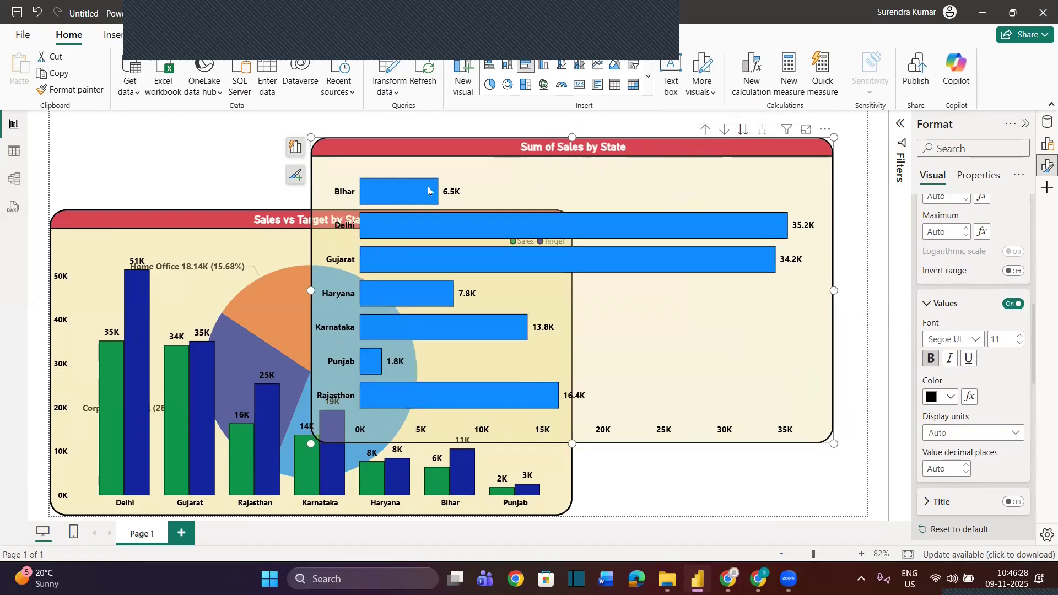
click(742, 133)
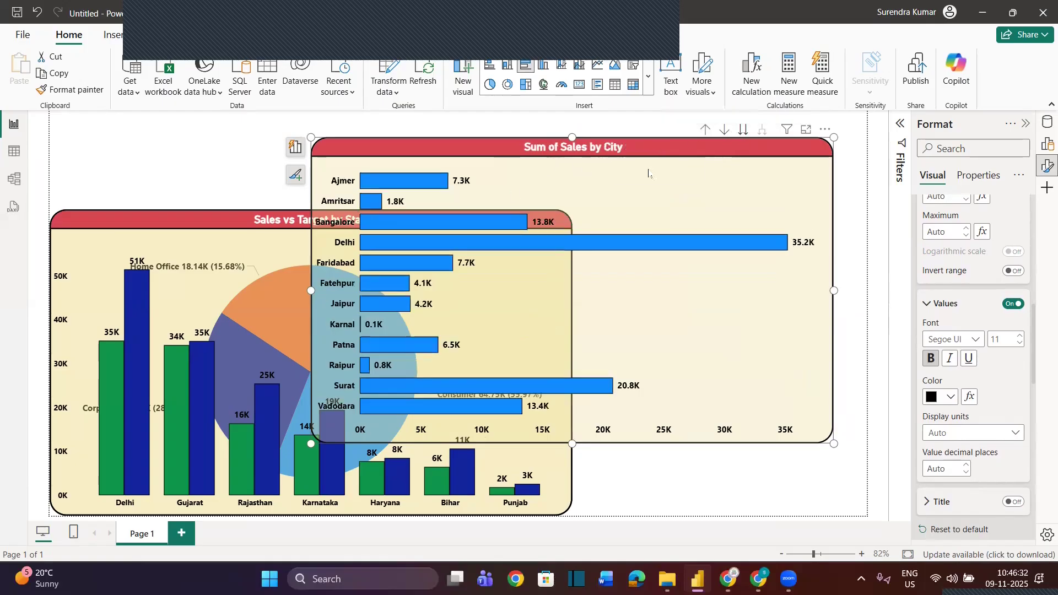
click(743, 130)
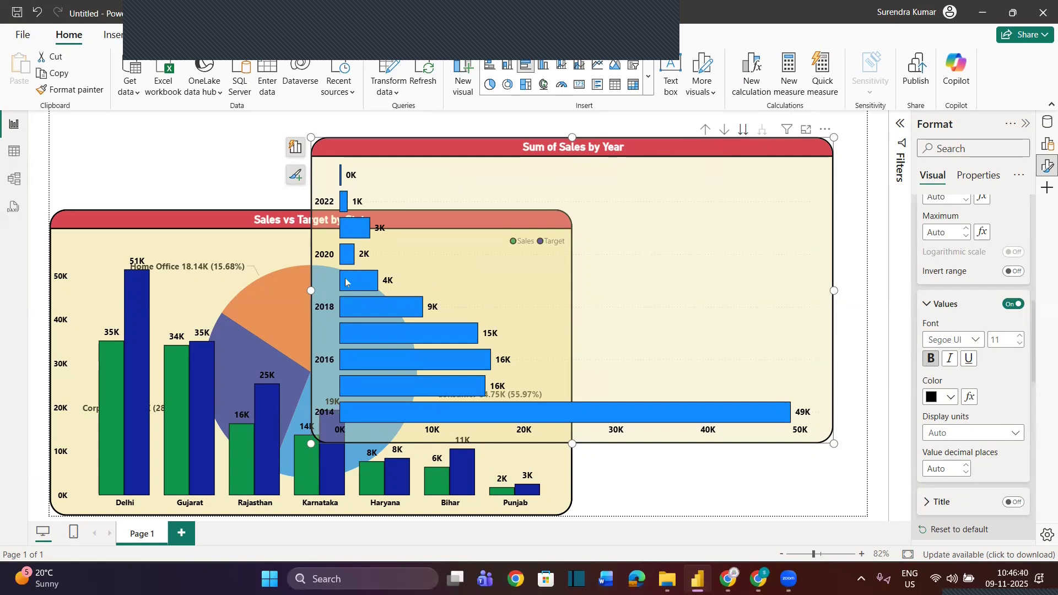
mouse_move(343, 261)
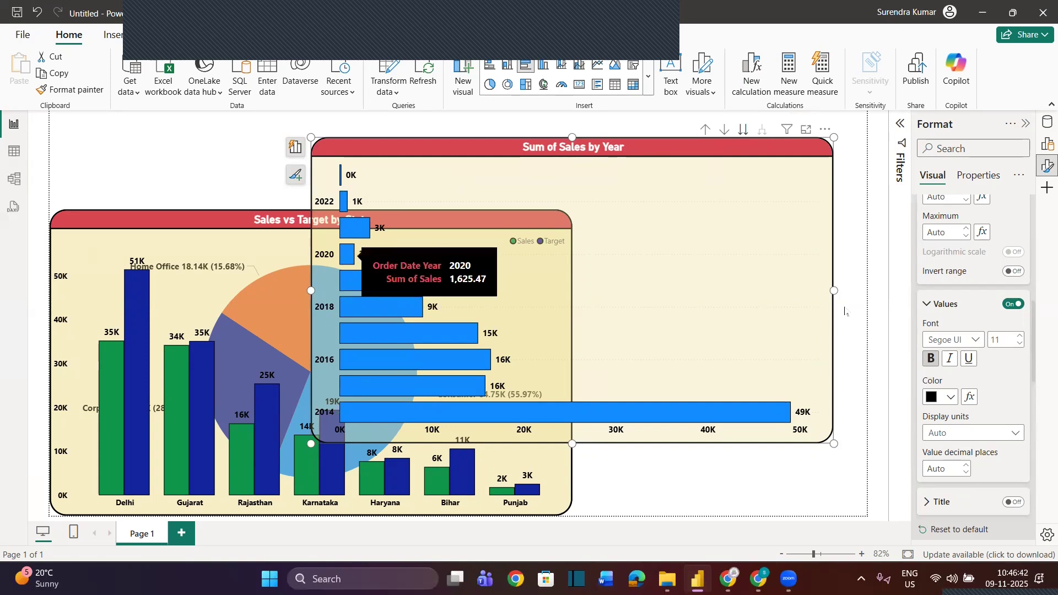
Change the bar chart's Y-axis type to Categorical at the Year level
scroll(956, 334, up, 5)
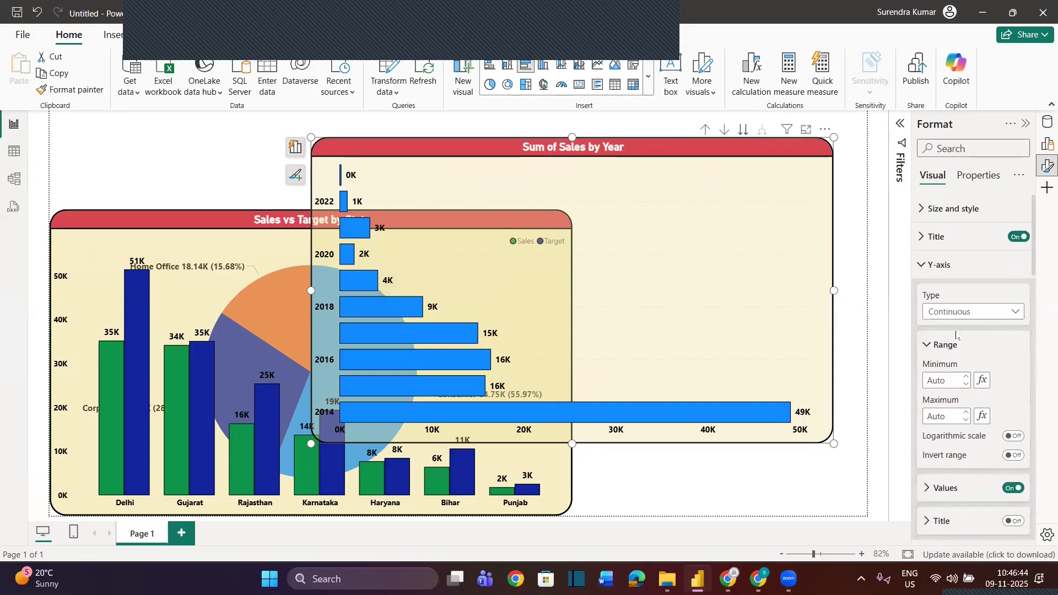
click(924, 269)
click(924, 270)
click(952, 312)
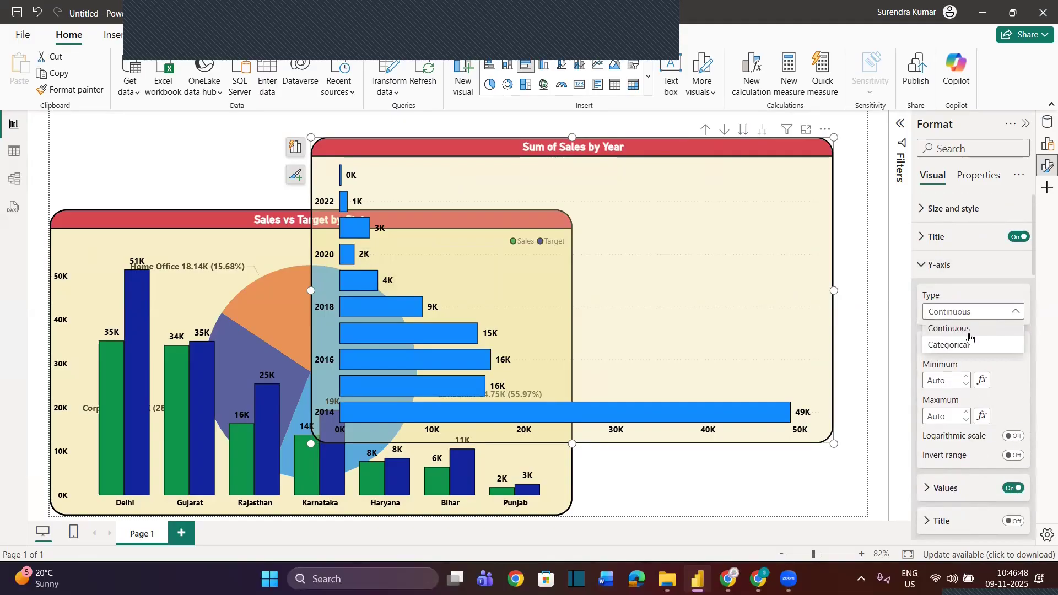
click(959, 346)
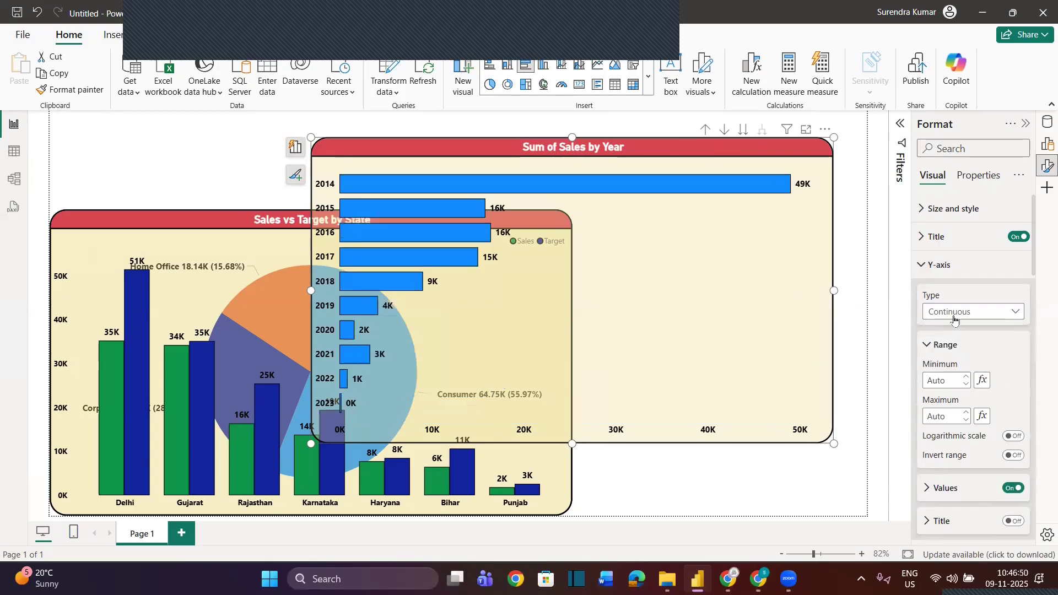
mouse_move(367, 310)
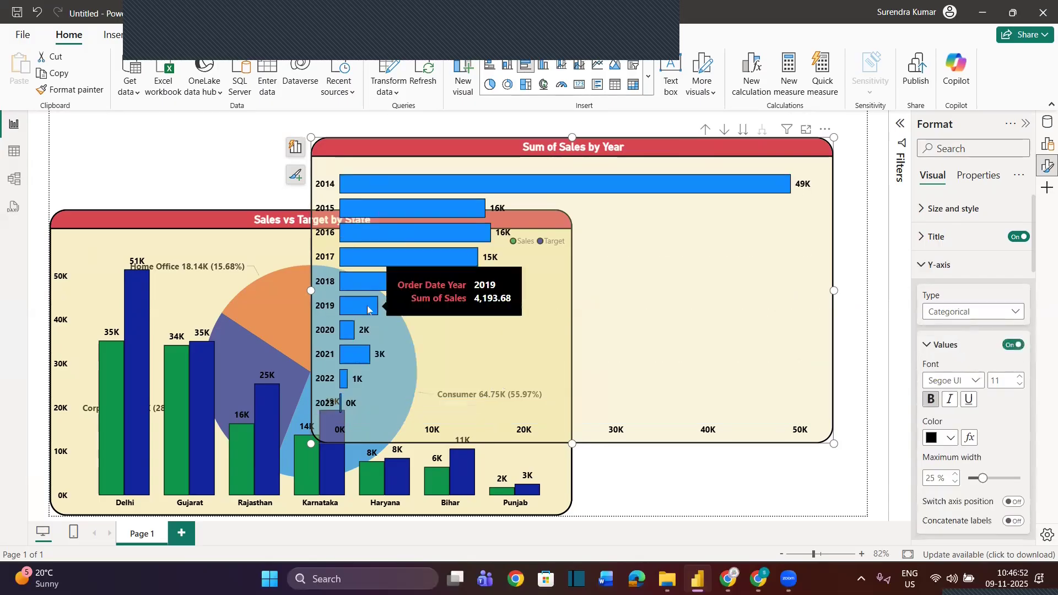
View the bar chart's Quarter and Month levels, and drill back up to Category
click(744, 129)
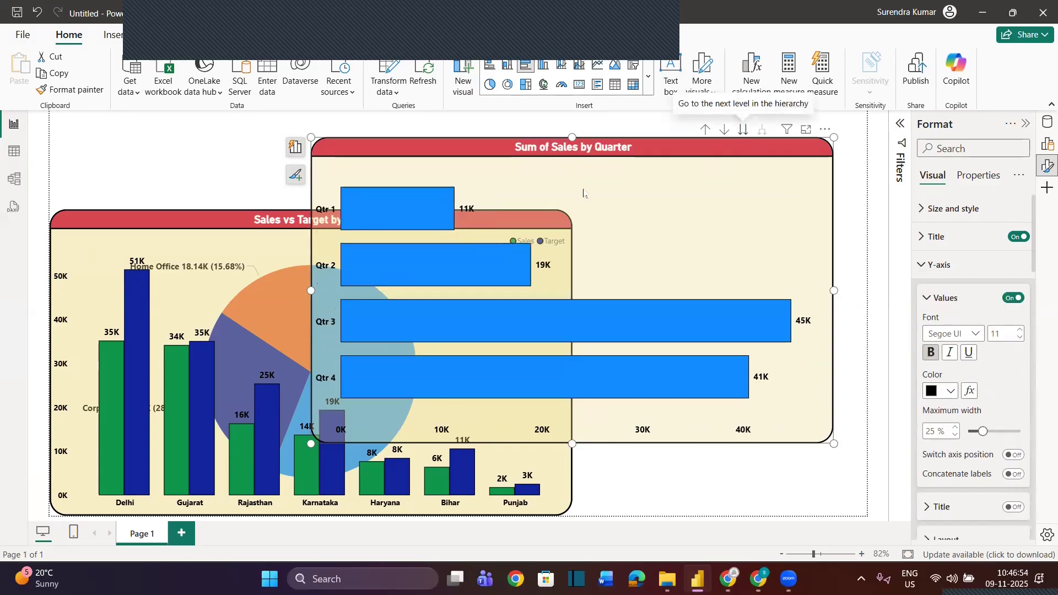
click(744, 129)
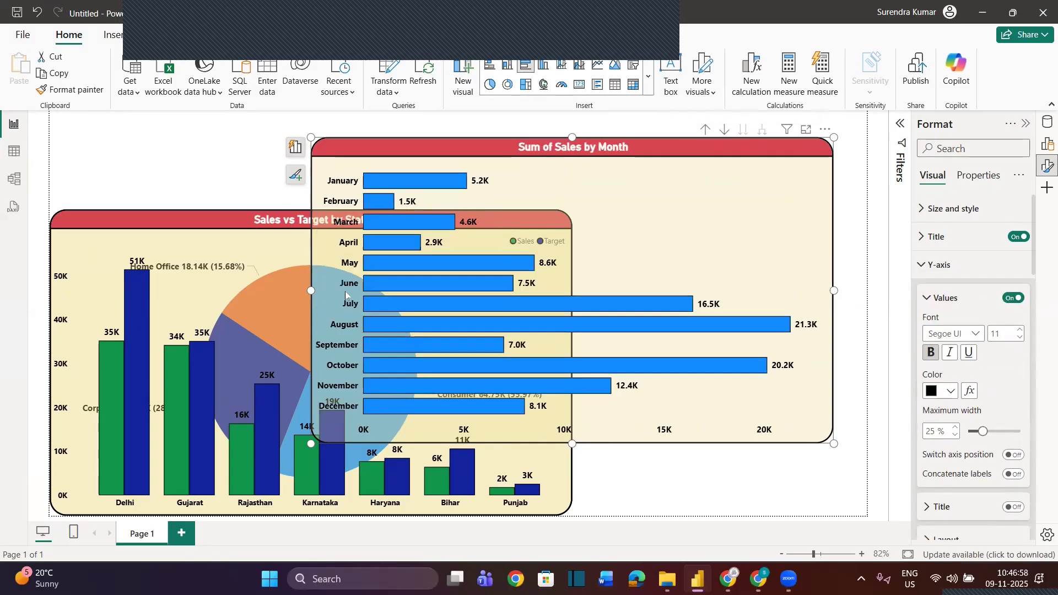
click(706, 130)
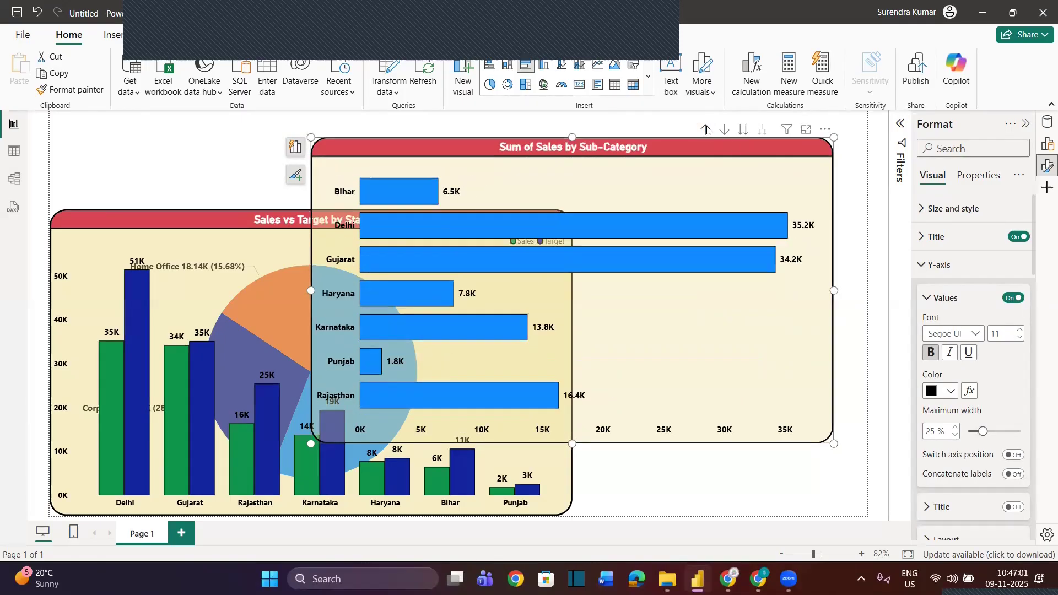
click(706, 130)
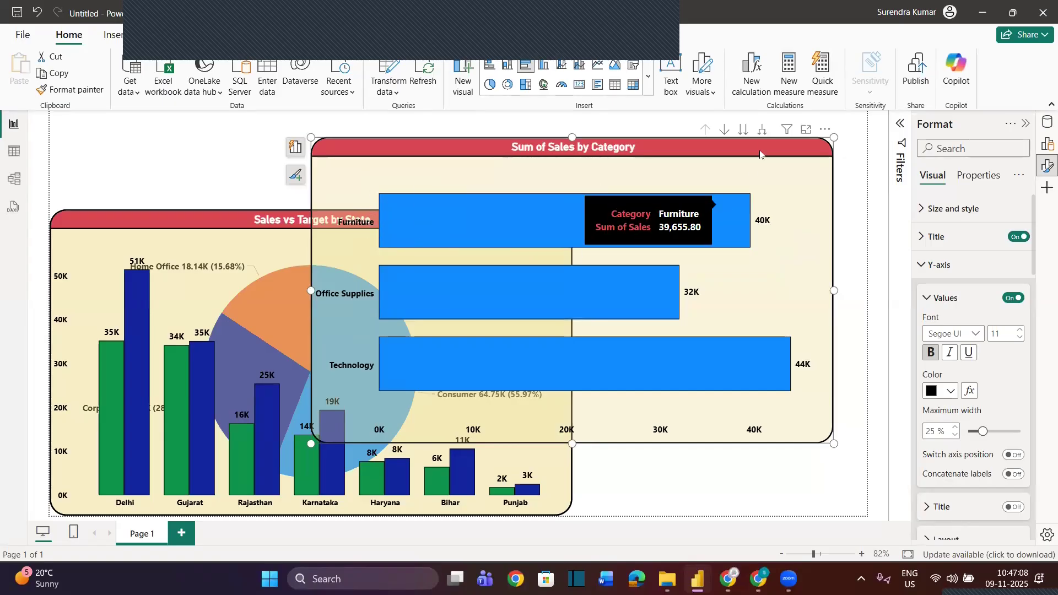
Expand the bar chart to show Sub-Category within Category, and turn on black horizontal gridlines
click(762, 131)
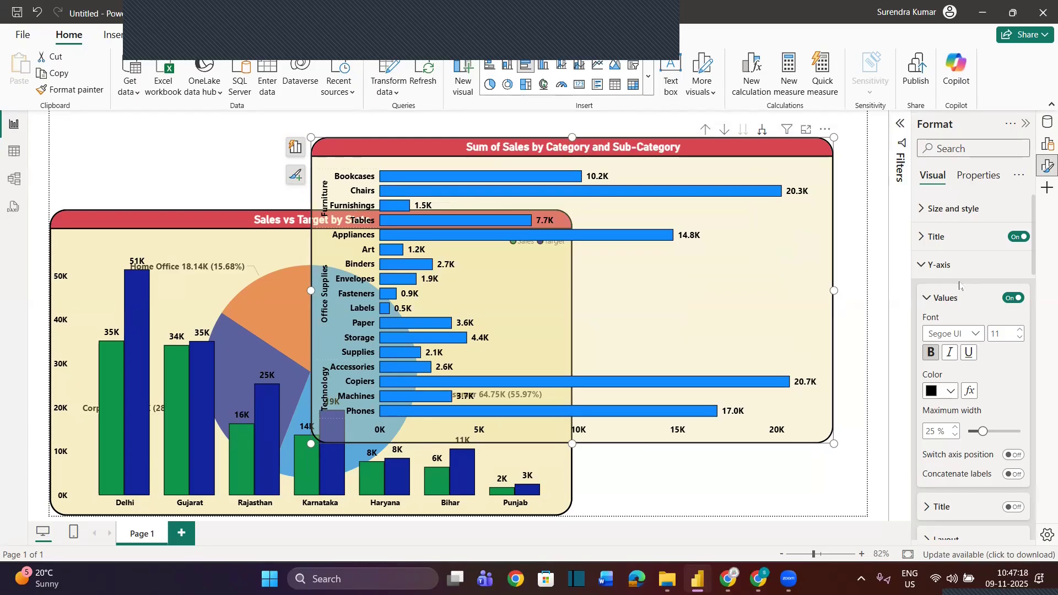
scroll(958, 352, down, 5)
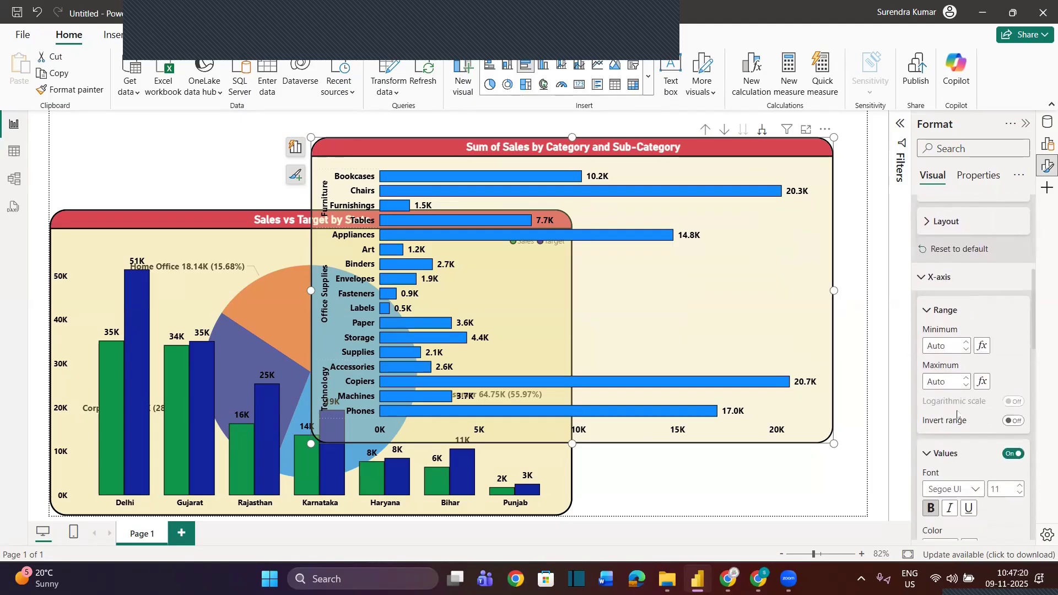
scroll(951, 353, up, 5)
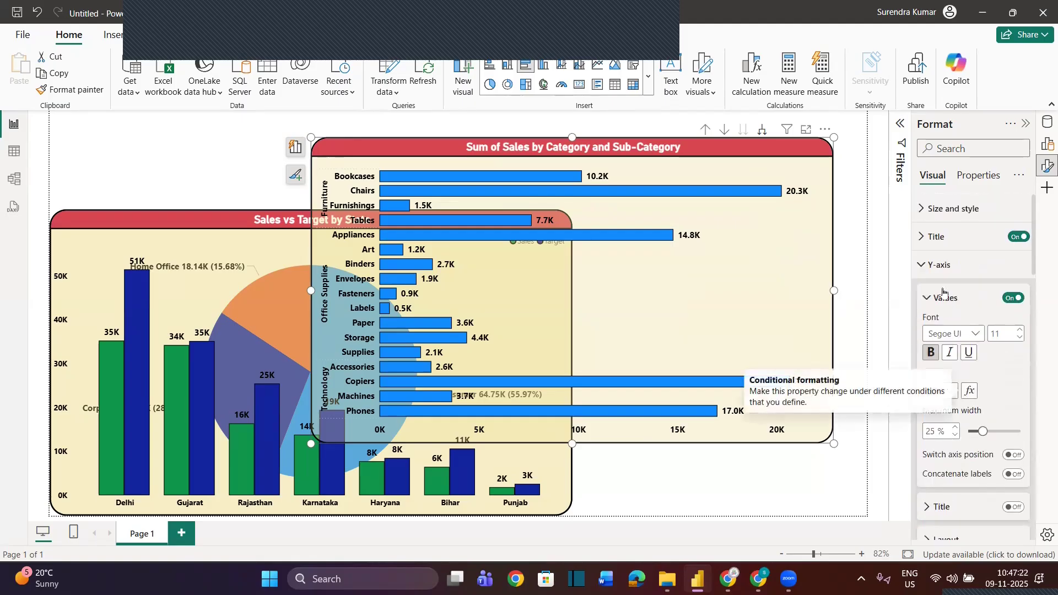
click(927, 265)
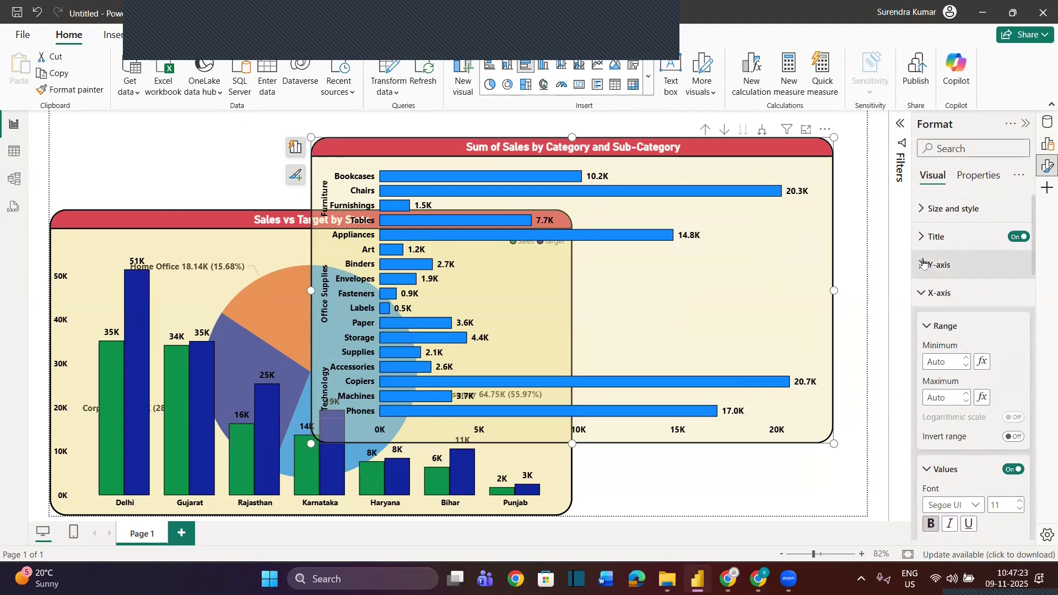
click(920, 295)
click(920, 377)
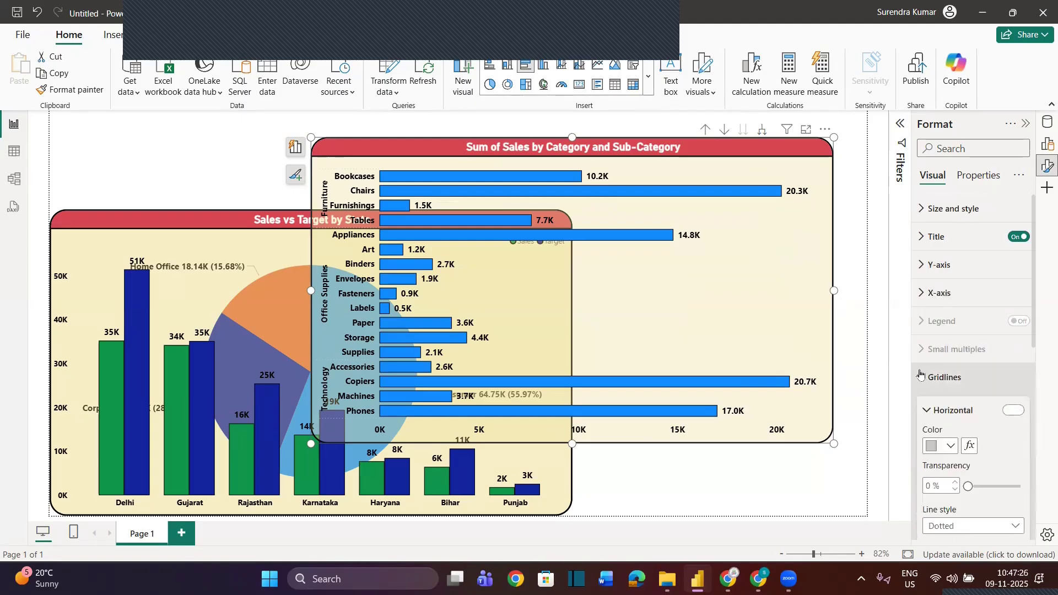
click(1013, 247)
click(950, 283)
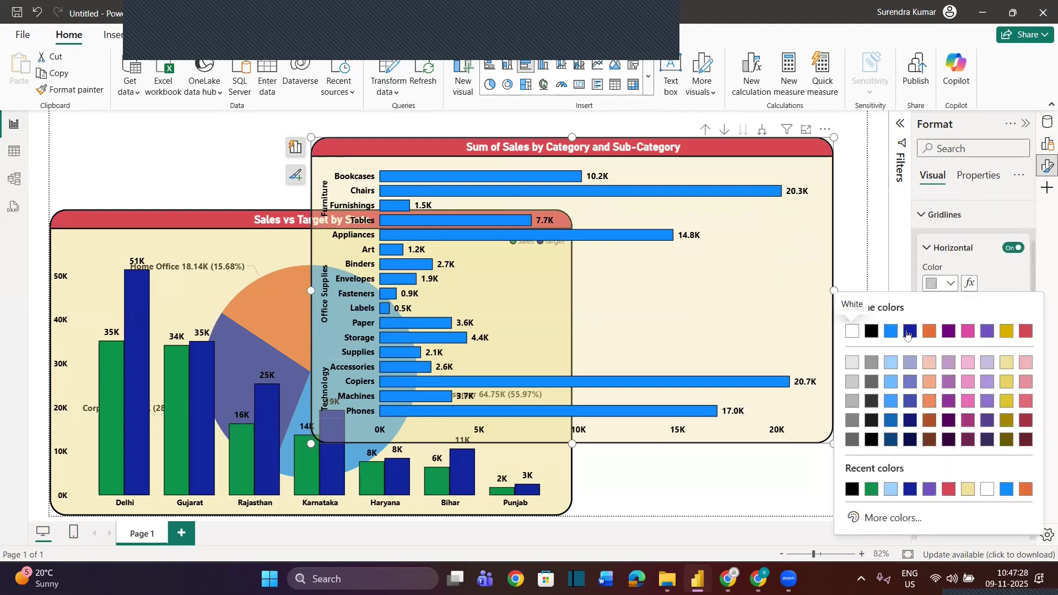
click(872, 331)
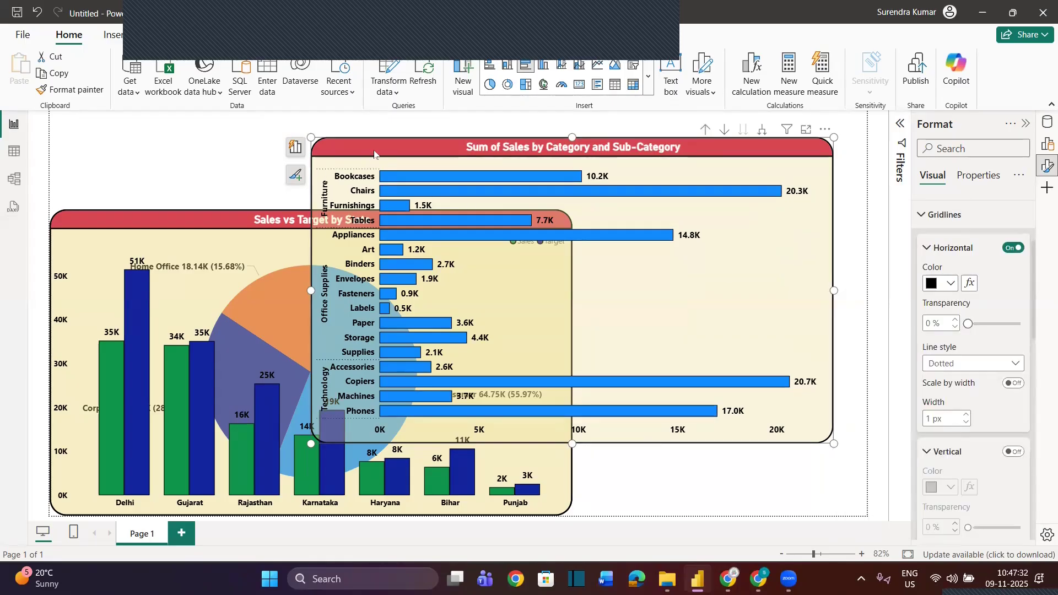
Move the bar chart into the report page's upper-right corner and set its horizontal gridlines to the Solid line style
drag(384, 143, 416, 117)
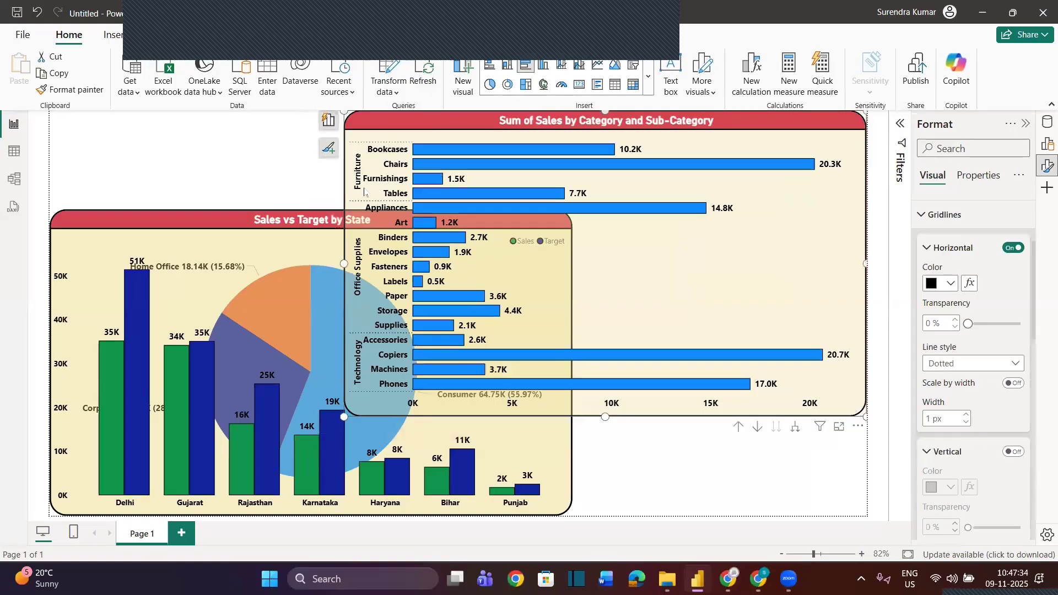
click(973, 364)
click(942, 381)
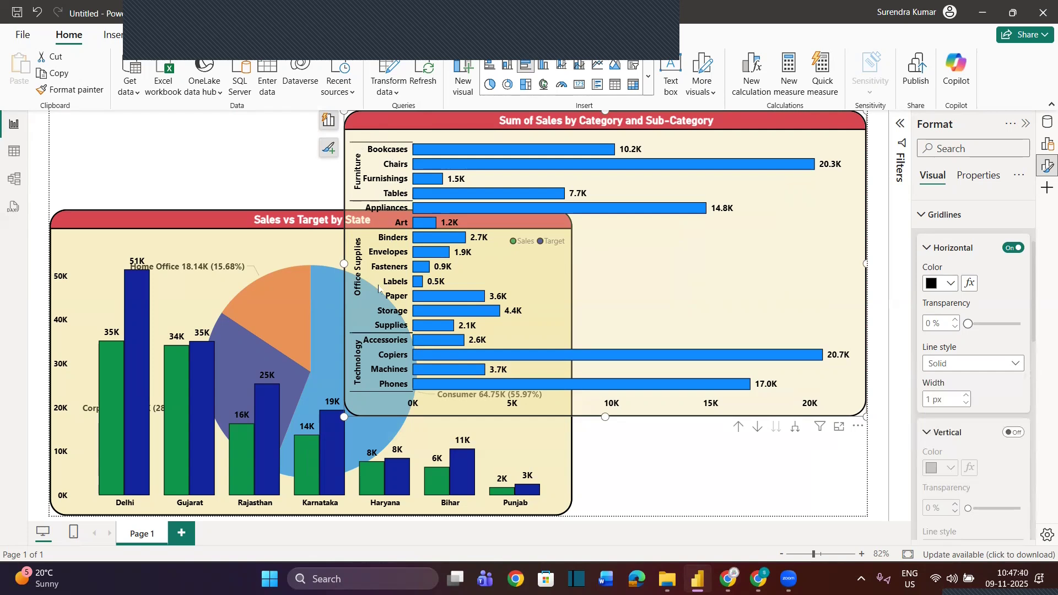
Drill the bar chart up to Category and move it onto the Sales vs Target by State chart in the page's lower-left corner
drag(692, 124, 753, 123)
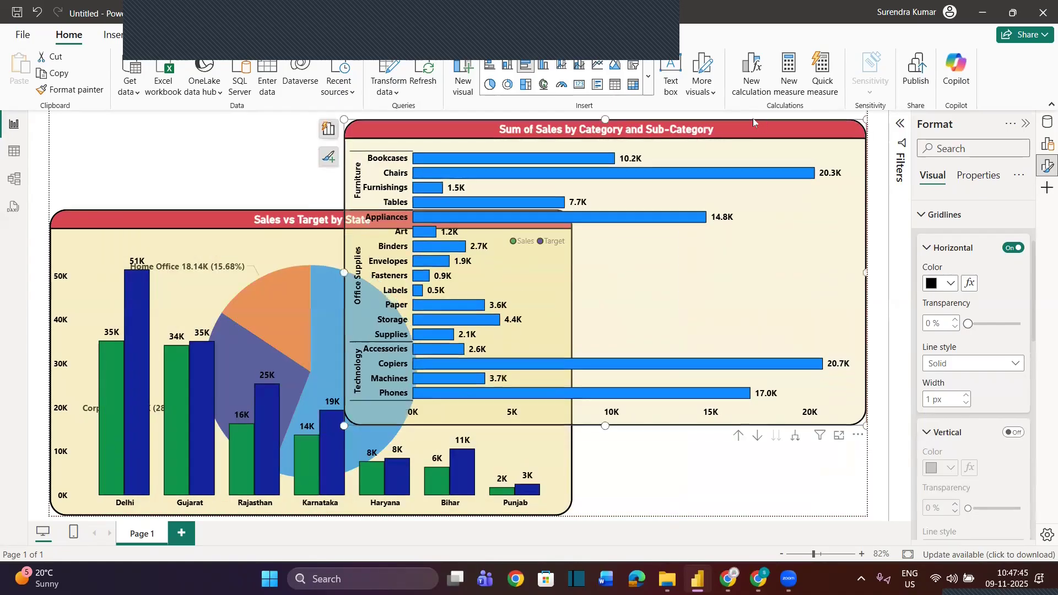
click(738, 436)
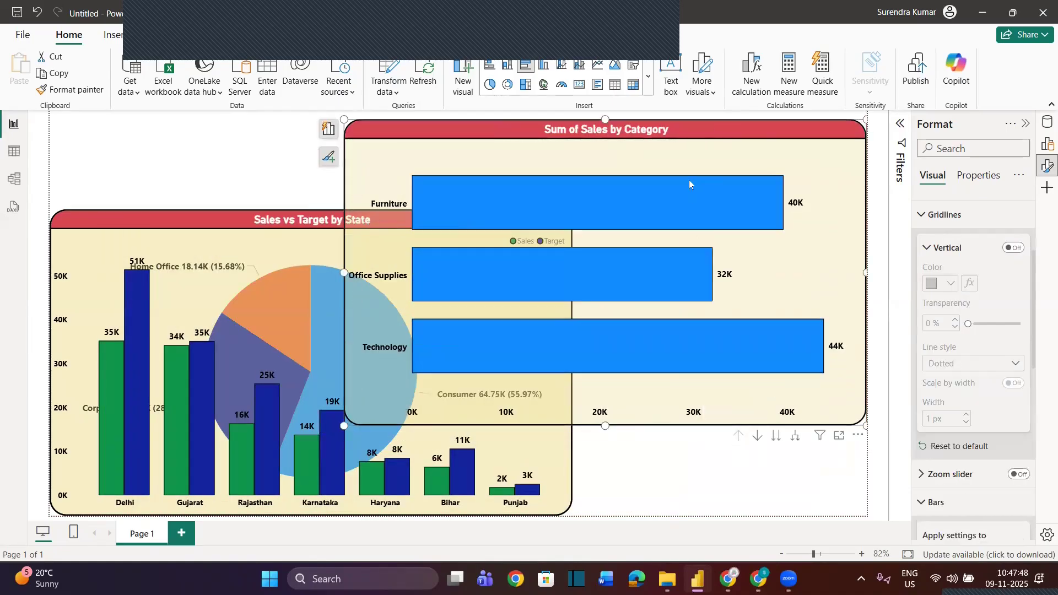
drag(701, 127, 407, 241)
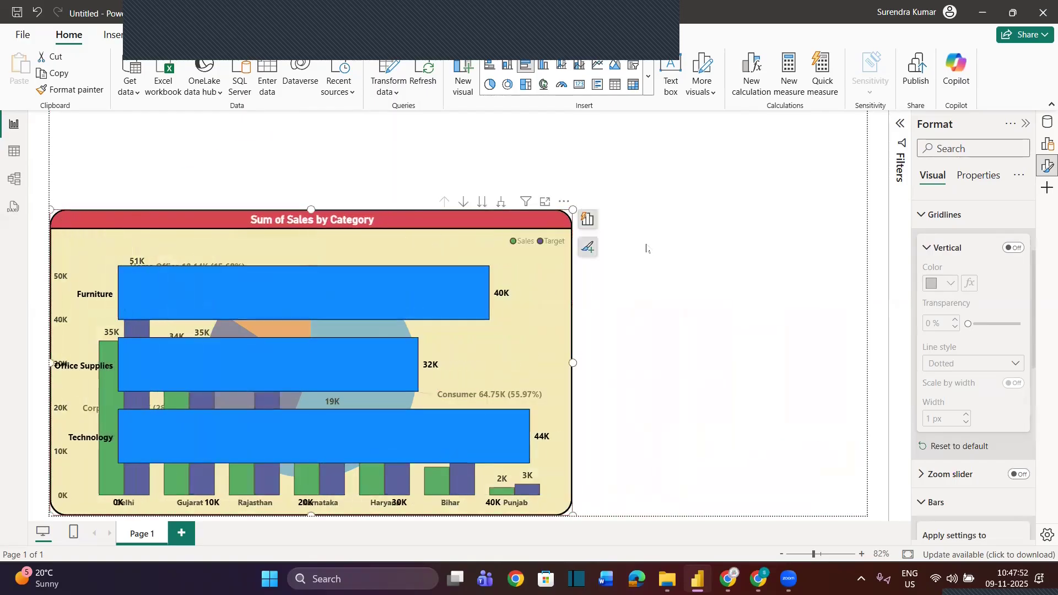
Insert an empty Map visual on the report page
click(674, 252)
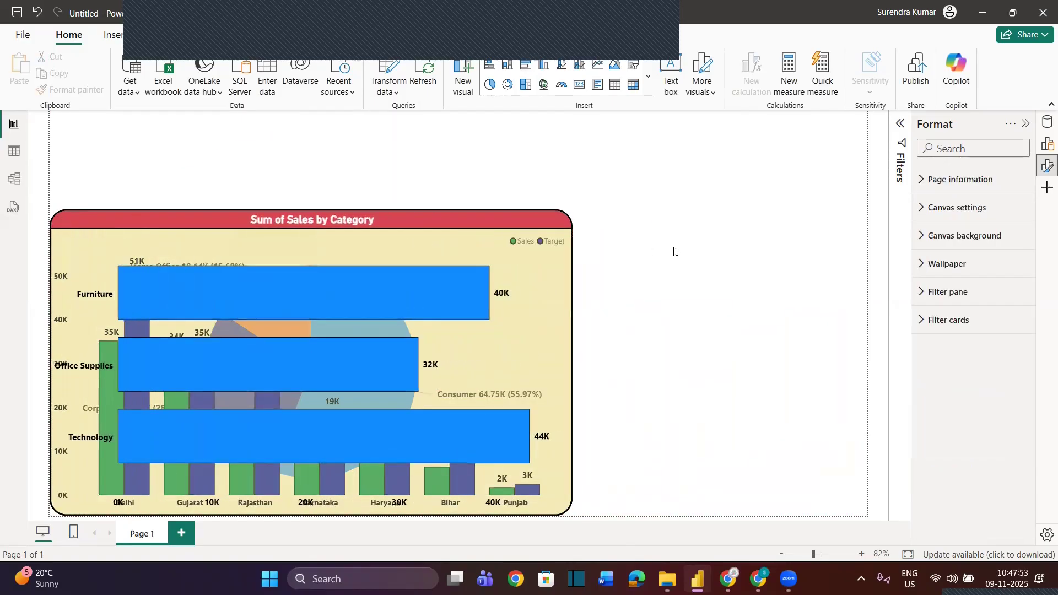
click(545, 86)
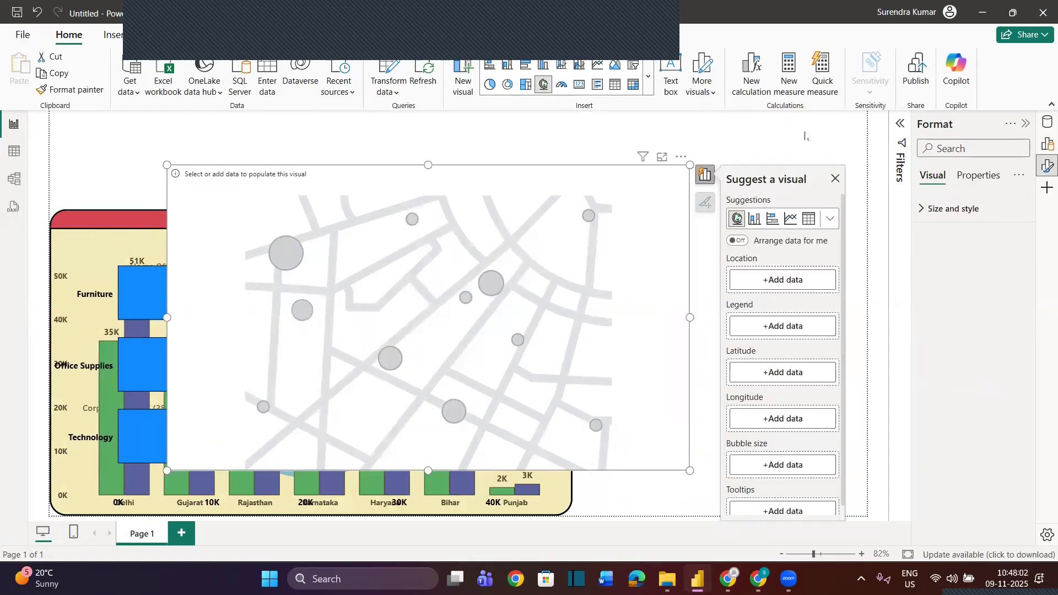
click(804, 135)
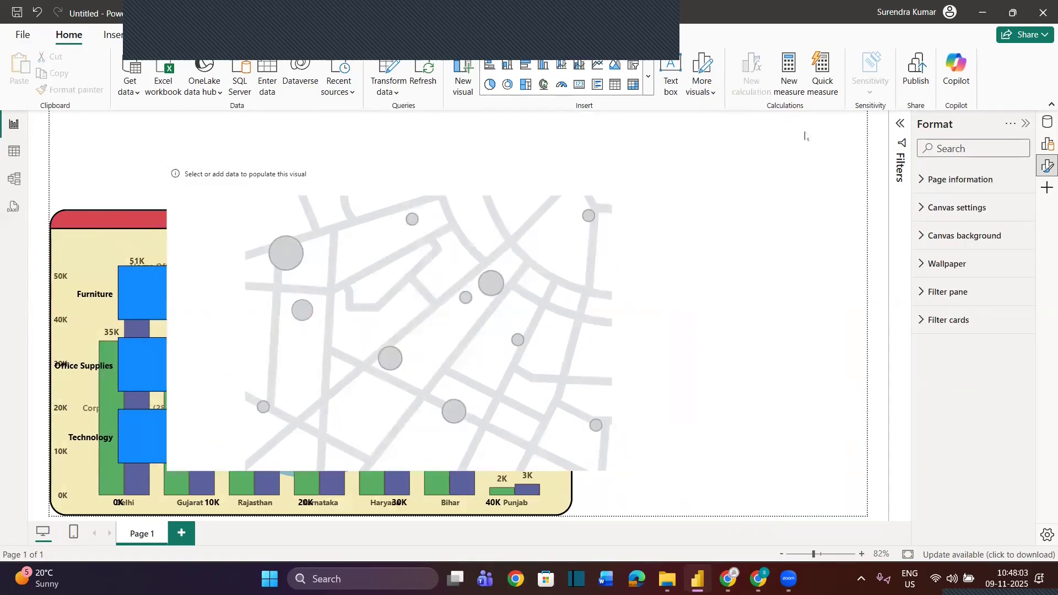
Load the Geo sheet from Jiographical data.xlsx in the Power BI Practice Data folder
click(164, 68)
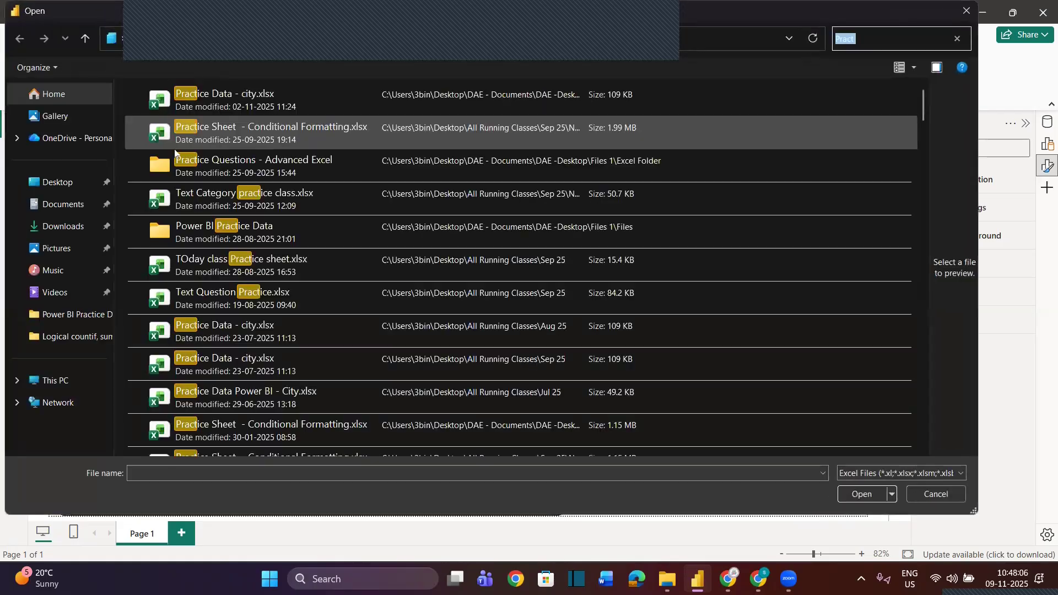
click(68, 184)
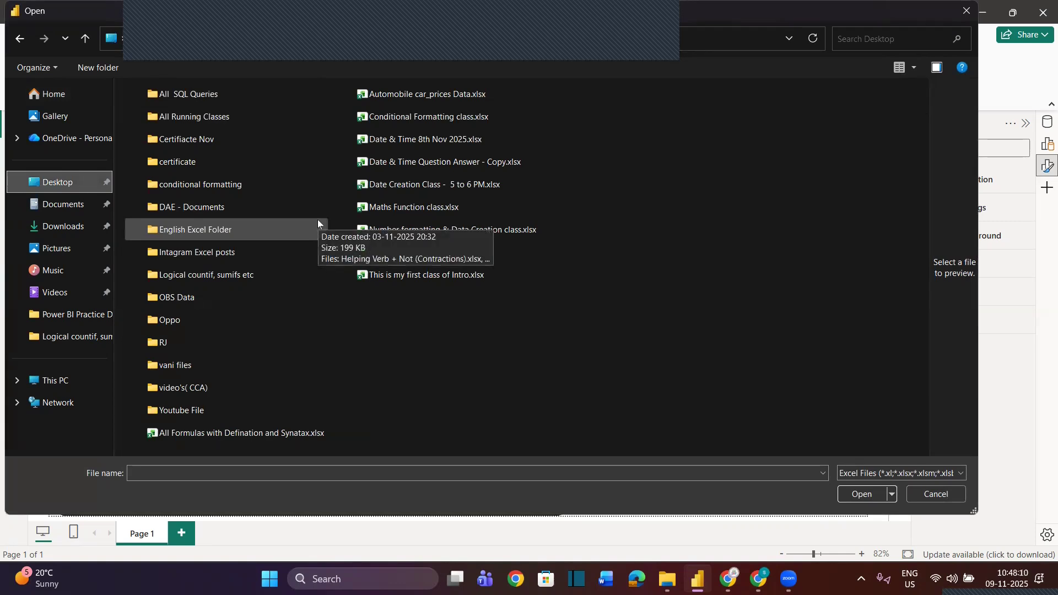
double_click(193, 213)
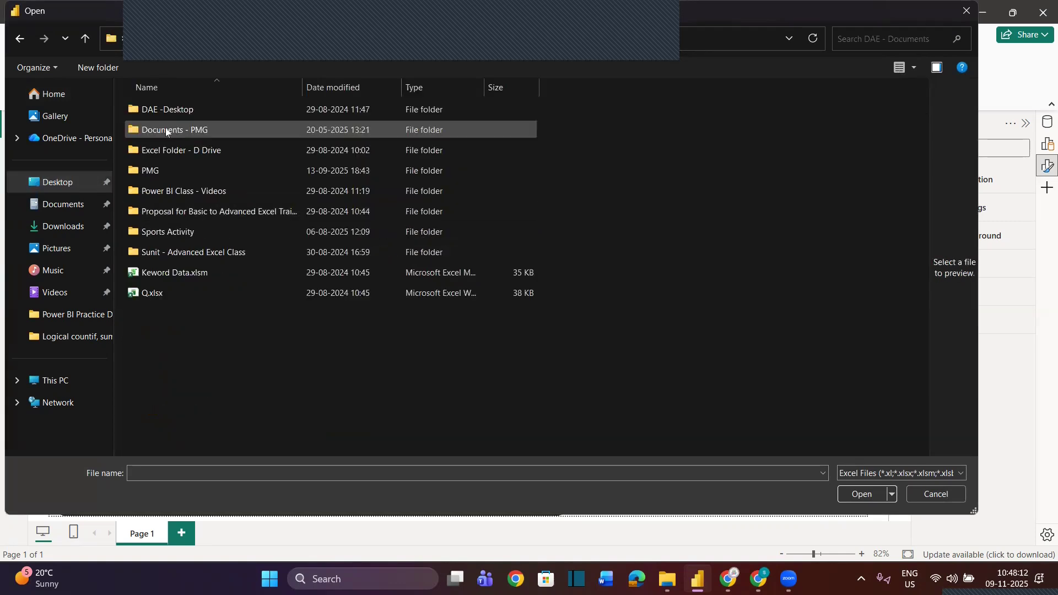
double_click(150, 110)
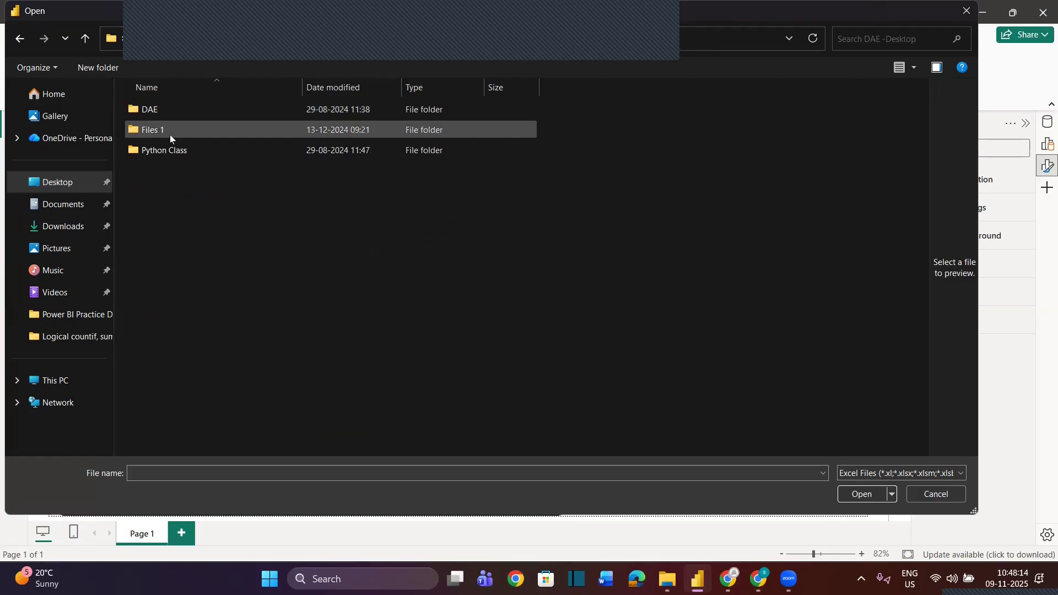
double_click(170, 133)
double_click(168, 153)
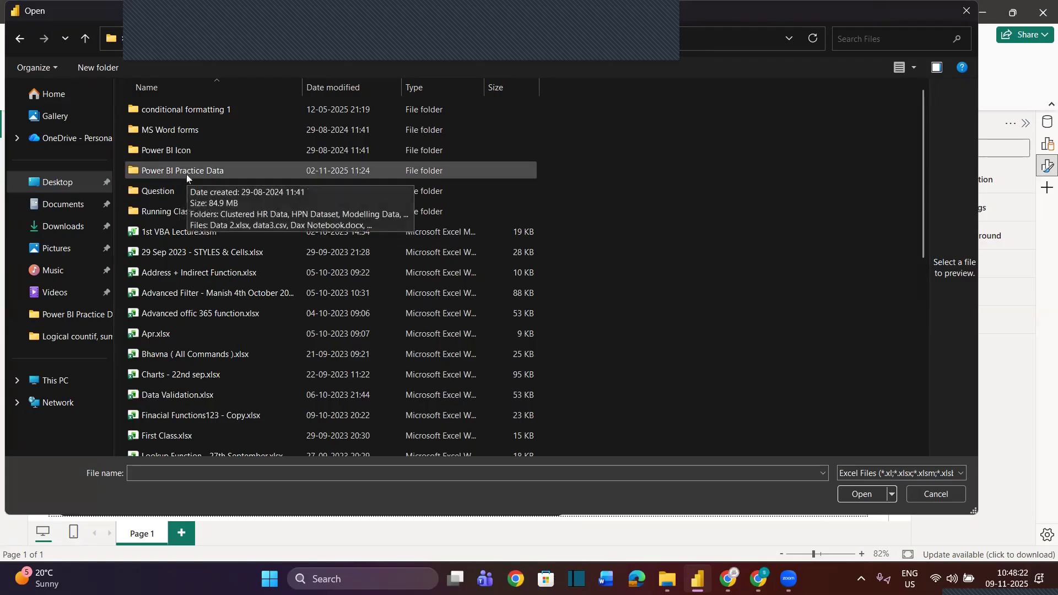
double_click(184, 166)
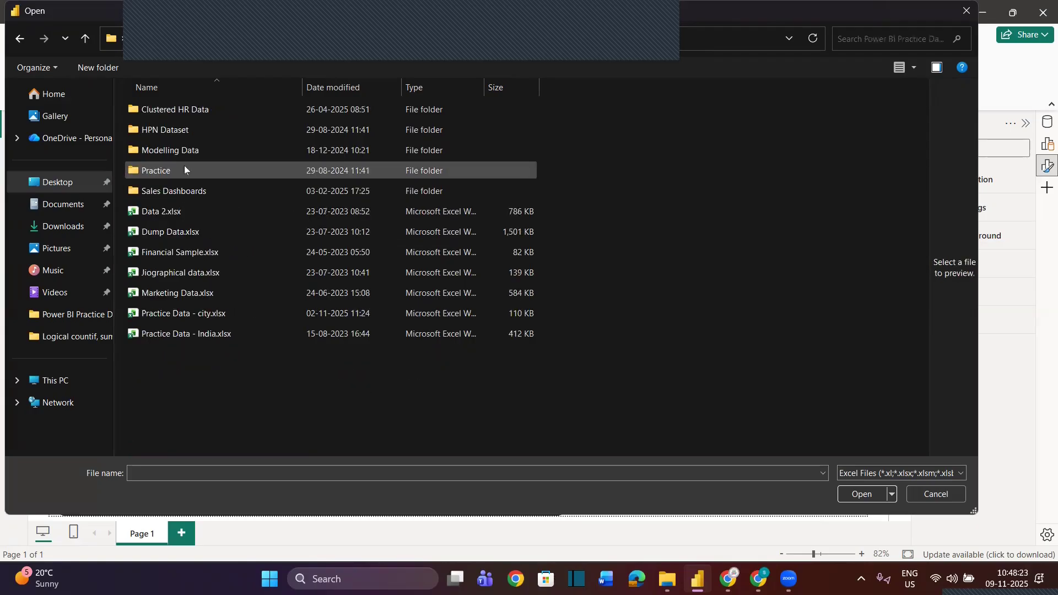
double_click(164, 269)
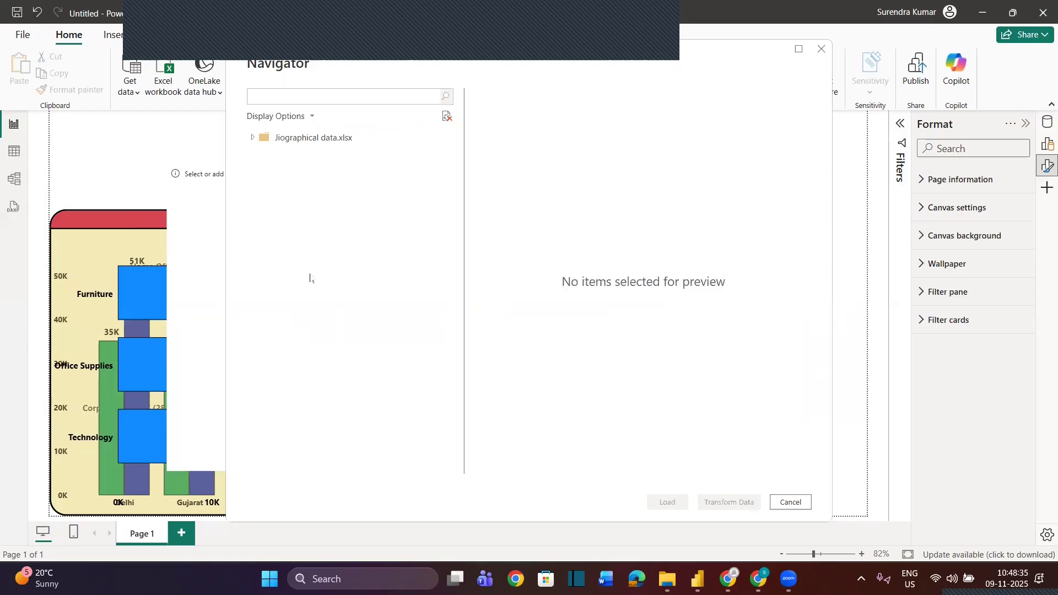
click(268, 154)
click(678, 501)
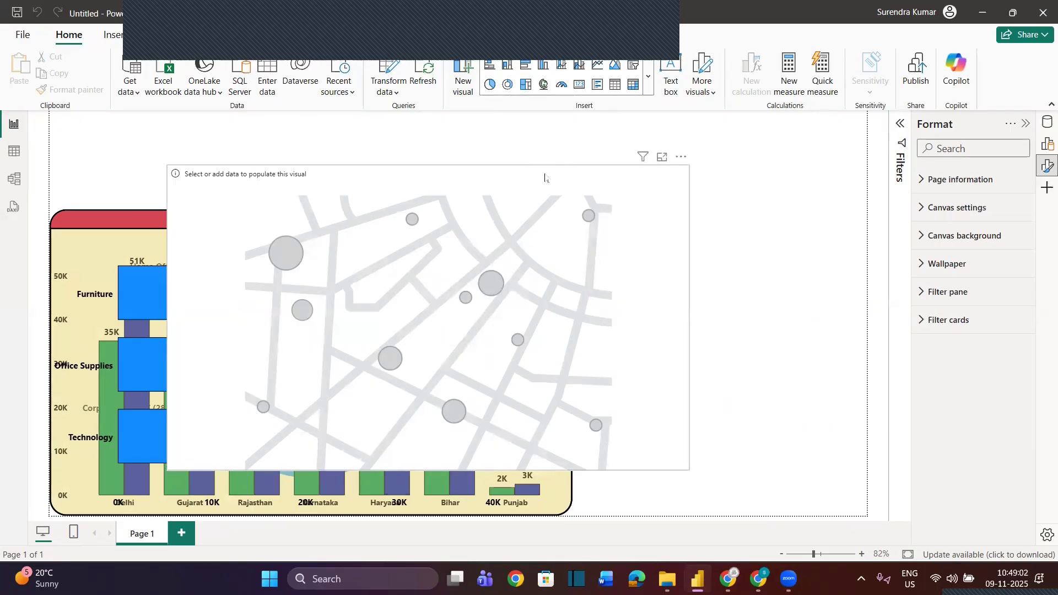
Move the map slightly up the page and assign the Geo table's State as Location and Total Amount as Bubble size
mouse_move(570, 171)
mouse_down()
mouse_move(579, 167)
mouse_move(560, 154)
mouse_up()
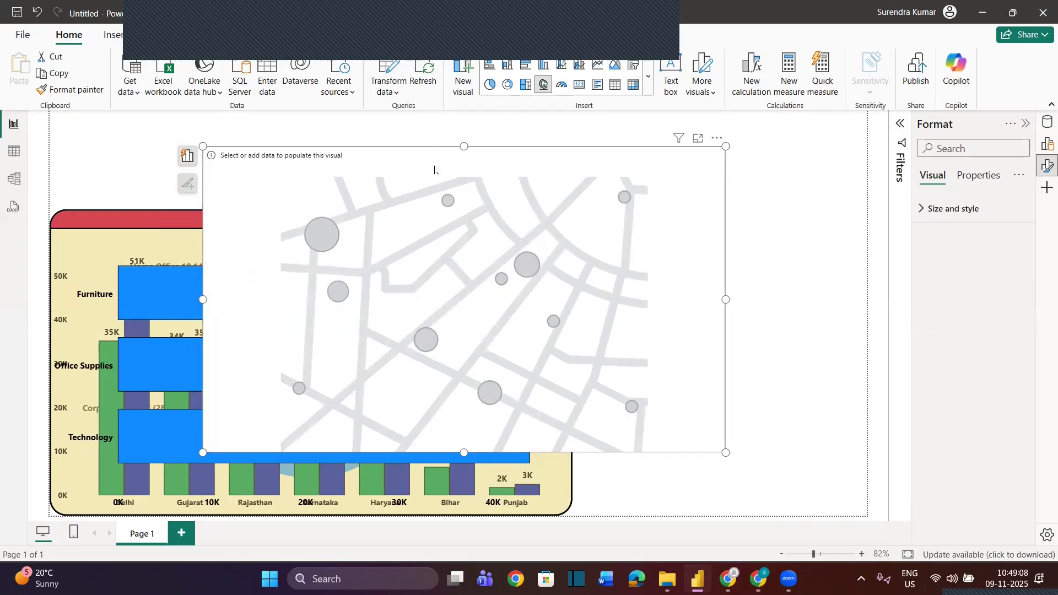
click(1046, 124)
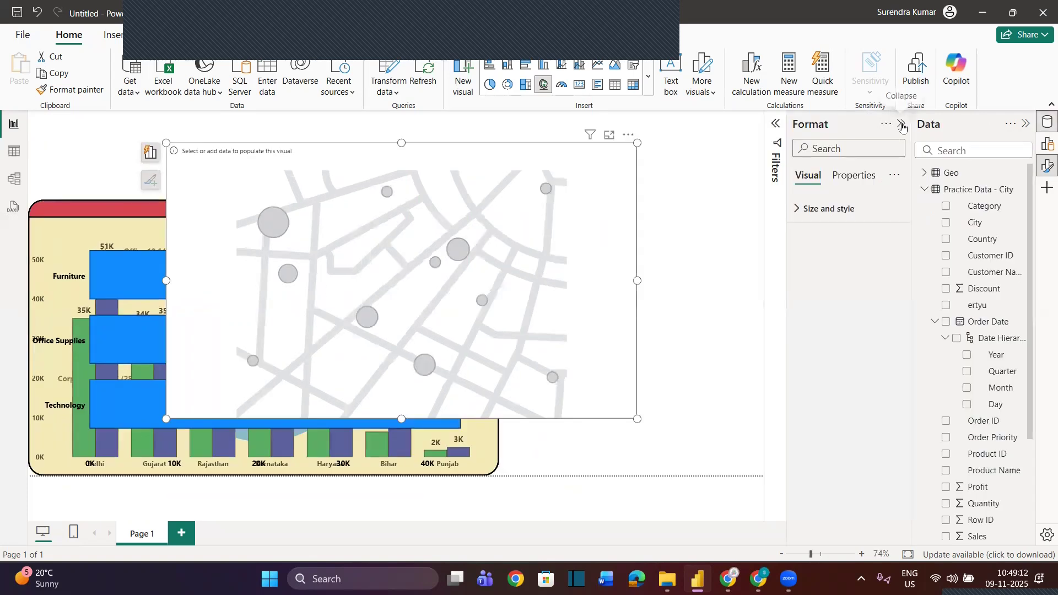
click(925, 189)
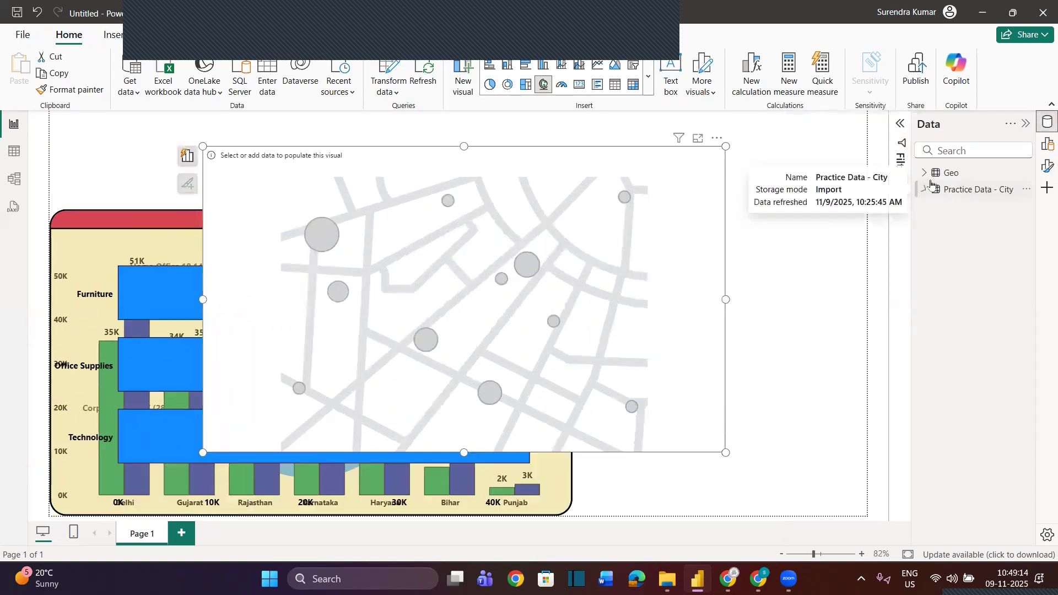
click(926, 173)
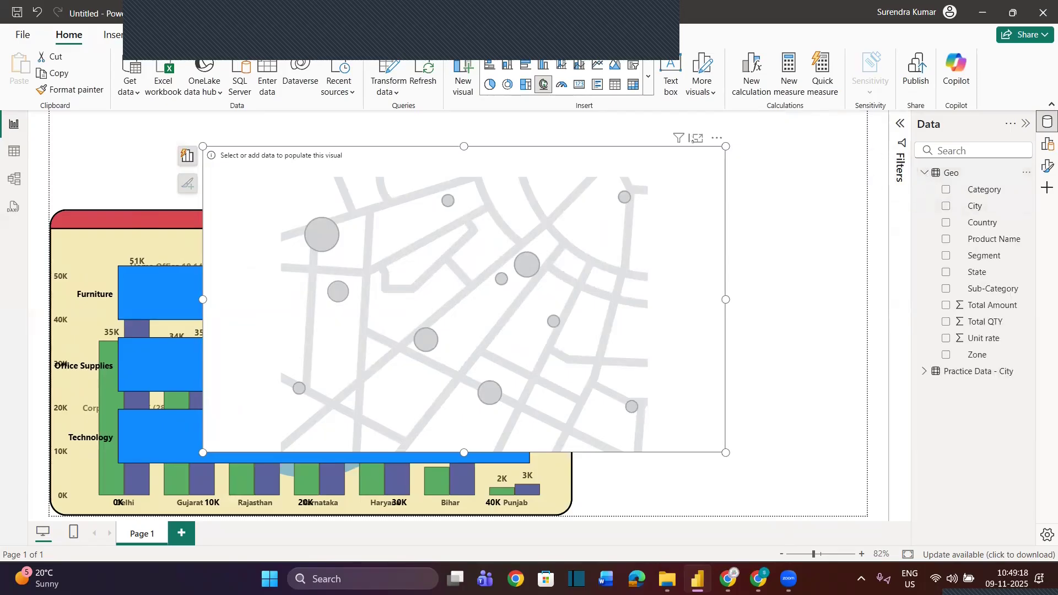
click(1047, 144)
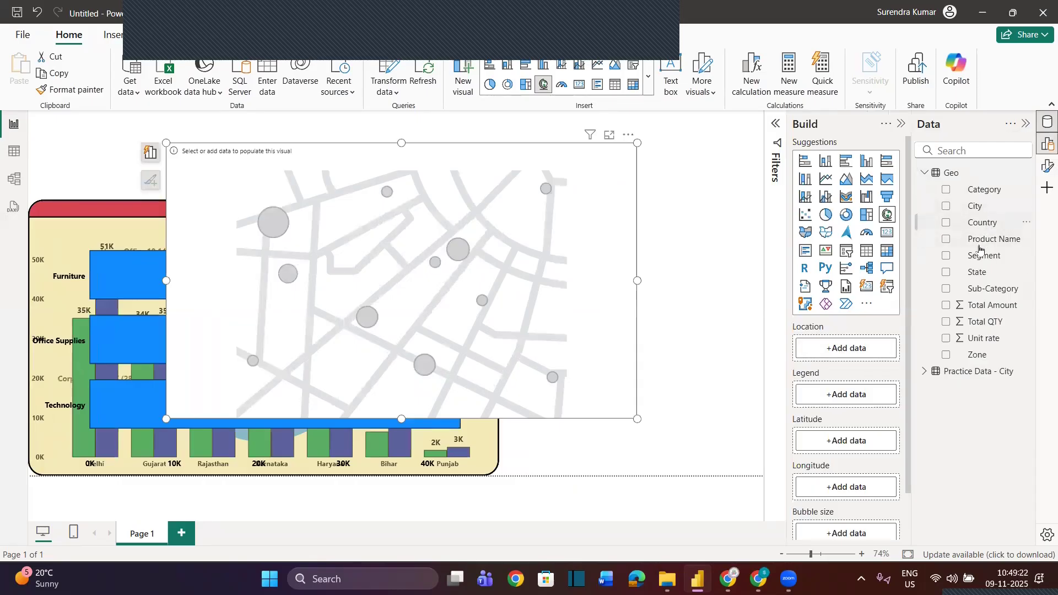
drag(978, 270, 854, 348)
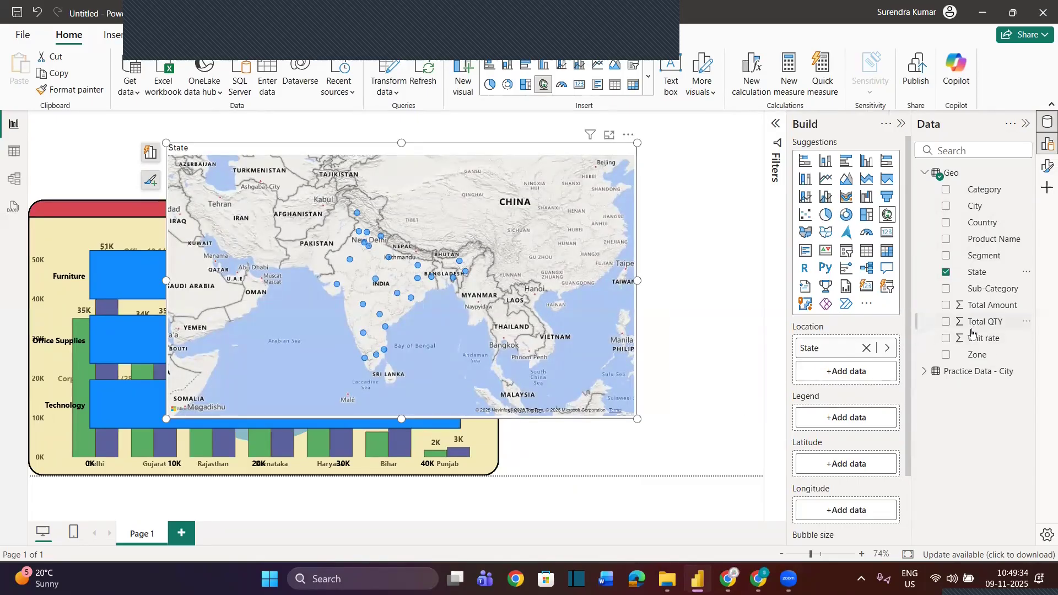
drag(993, 310, 858, 519)
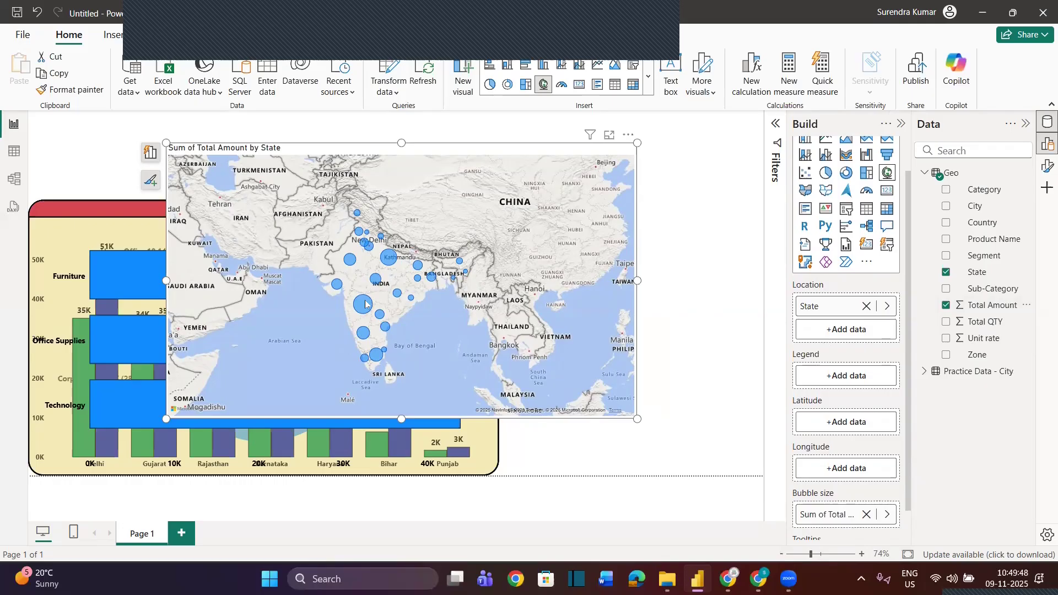
Examine the Total Amount of individual state bubbles on the map, including Maharashtra and Karnataka
mouse_move(364, 305)
scroll(364, 305, up, 3)
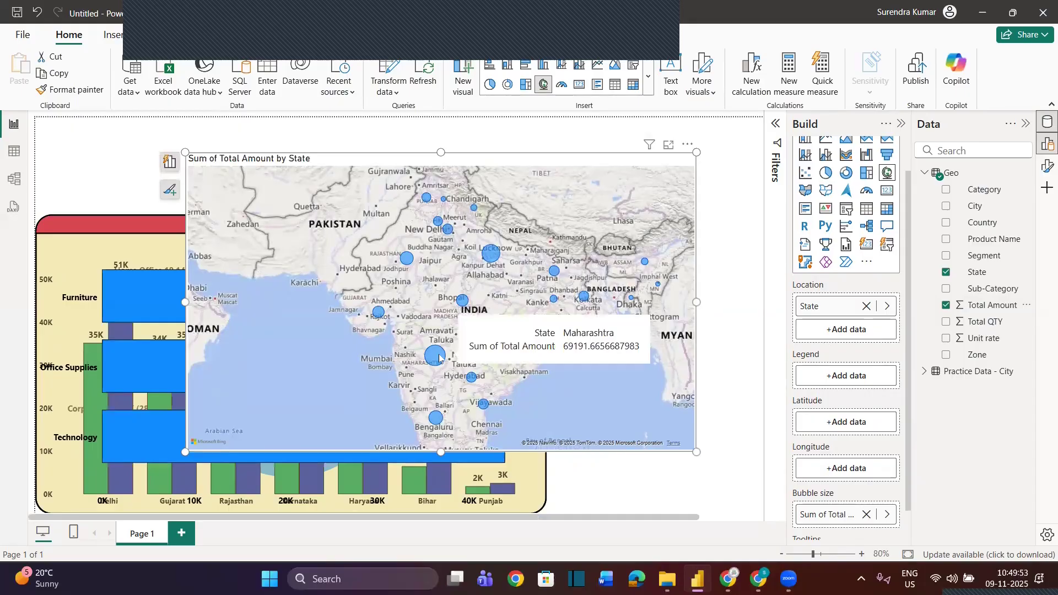
mouse_move(493, 257)
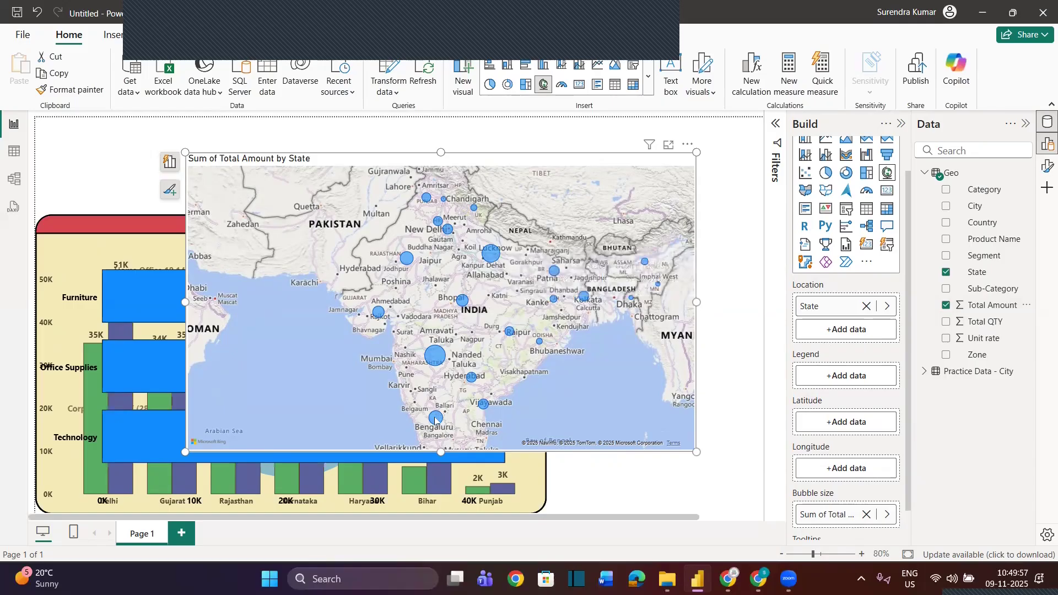
mouse_move(435, 420)
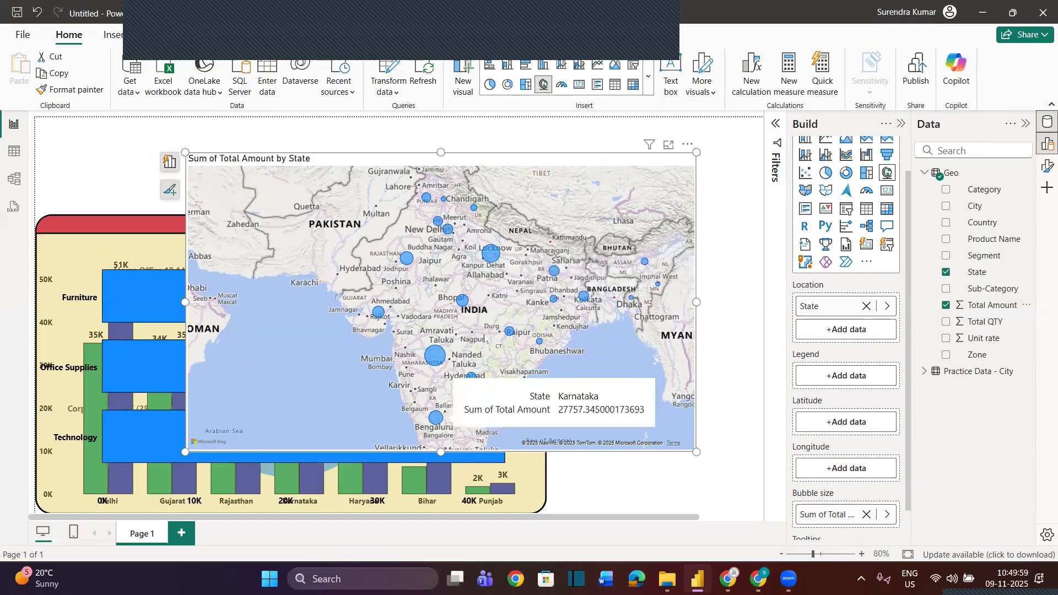
scroll(486, 337, down, 2)
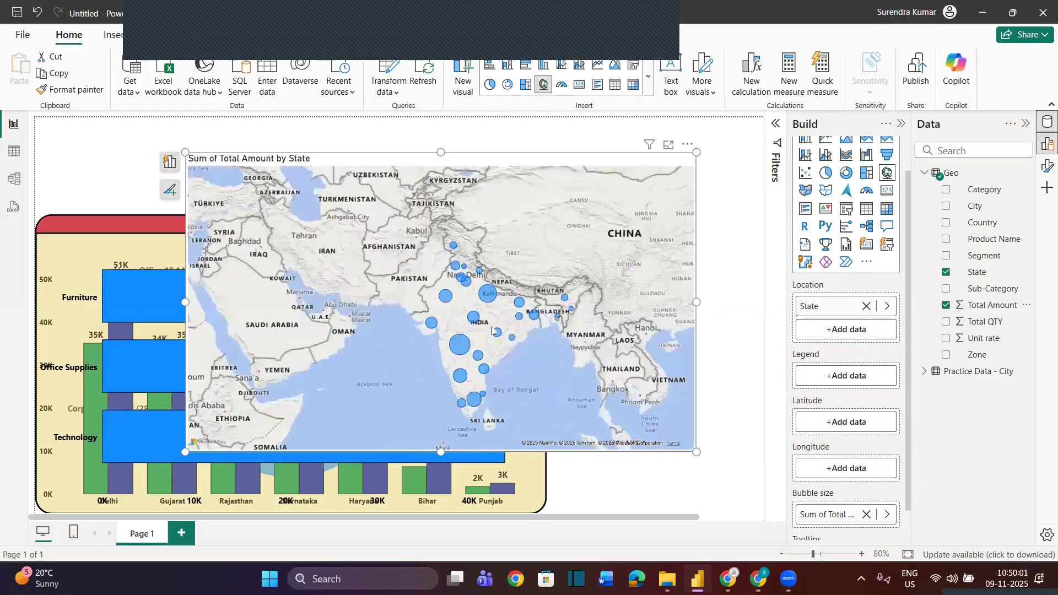
mouse_move(462, 339)
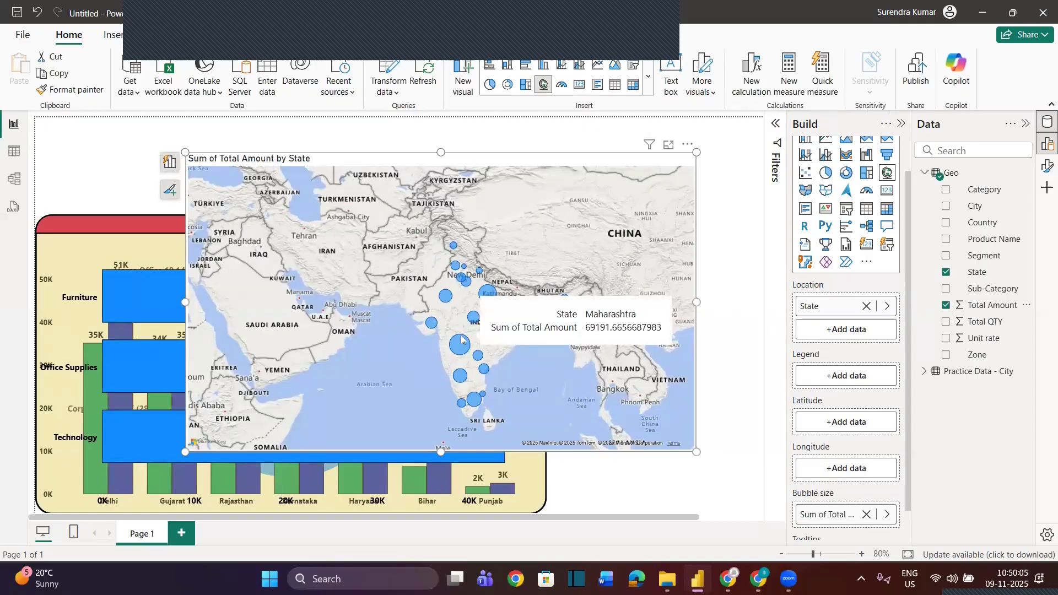
Copy the bar chart's formatting to the map and assign the Geo table's Category as the map's Legend
click(139, 221)
click(70, 89)
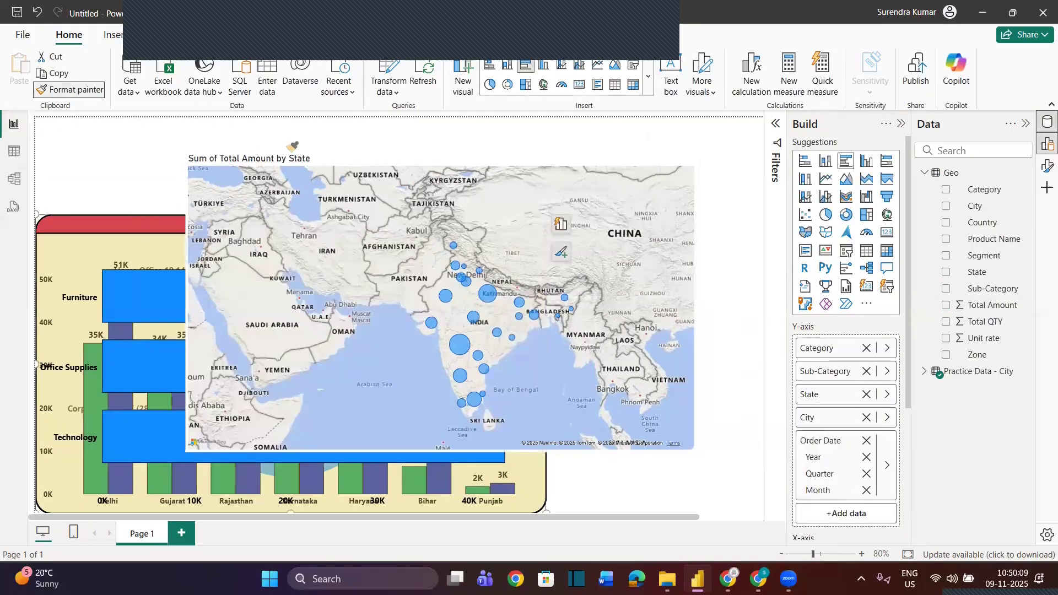
click(314, 160)
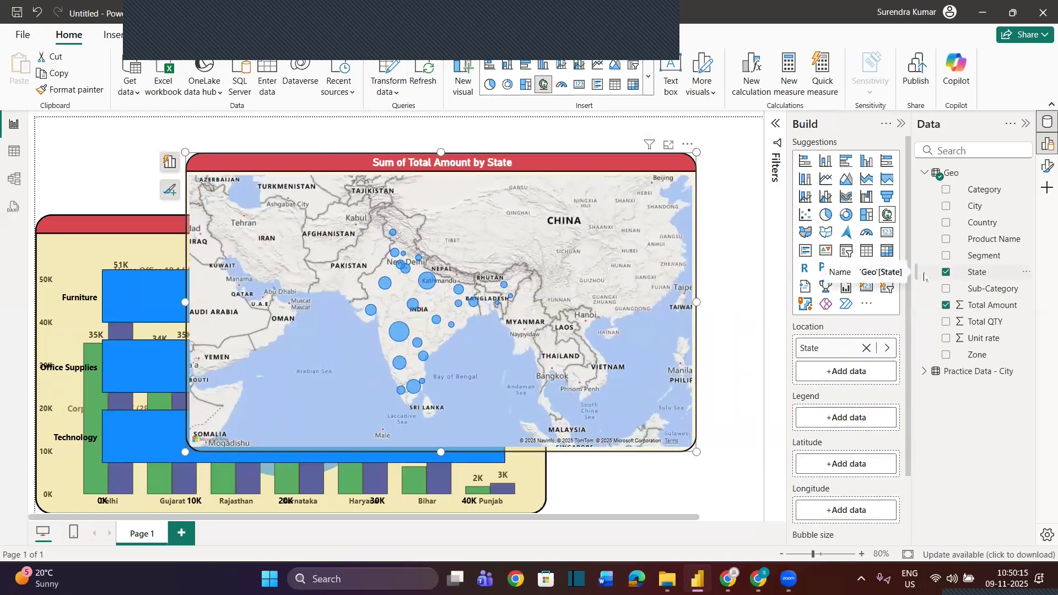
drag(969, 189, 848, 417)
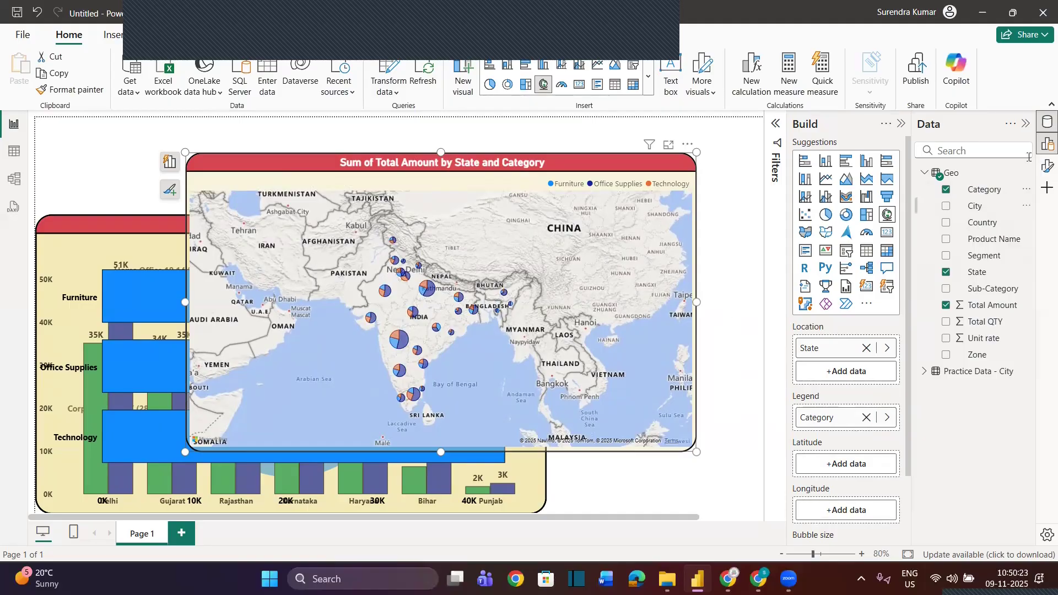
Turn on the map's zoom buttons in its map settings and zoom in one level with them
click(1028, 126)
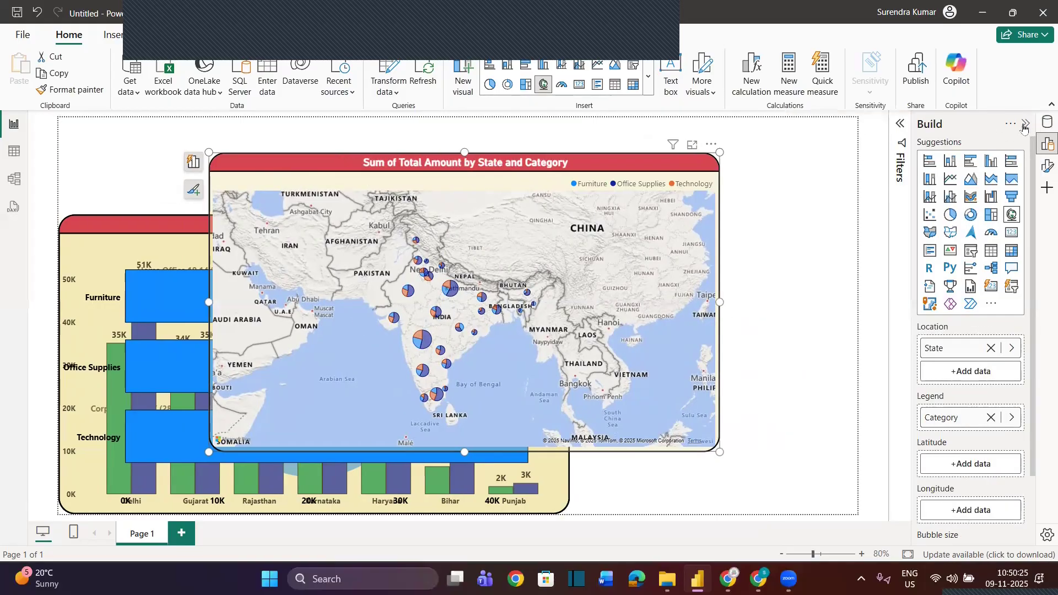
click(1025, 124)
click(1045, 167)
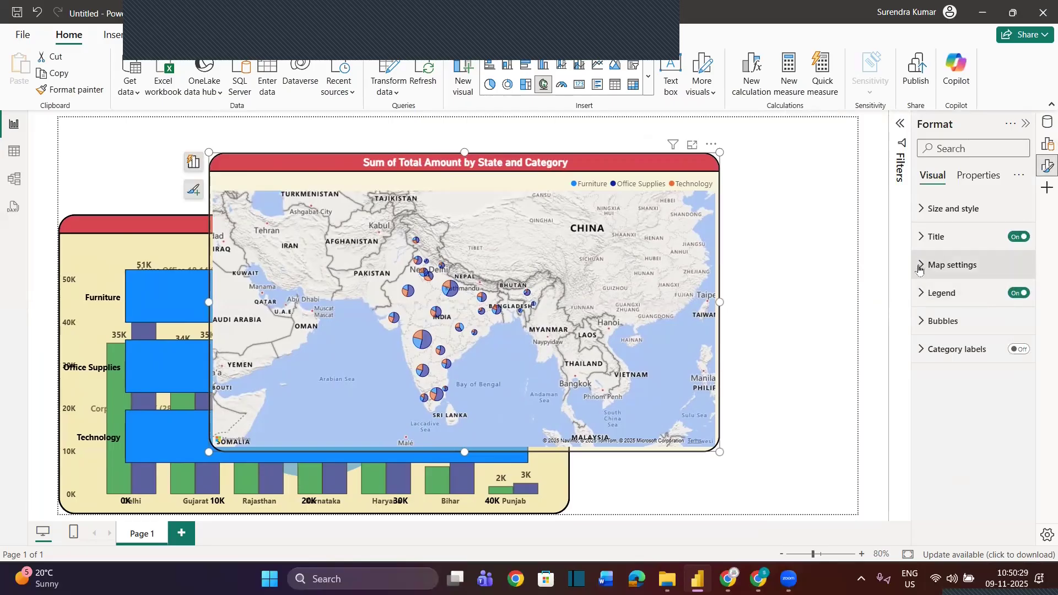
click(921, 266)
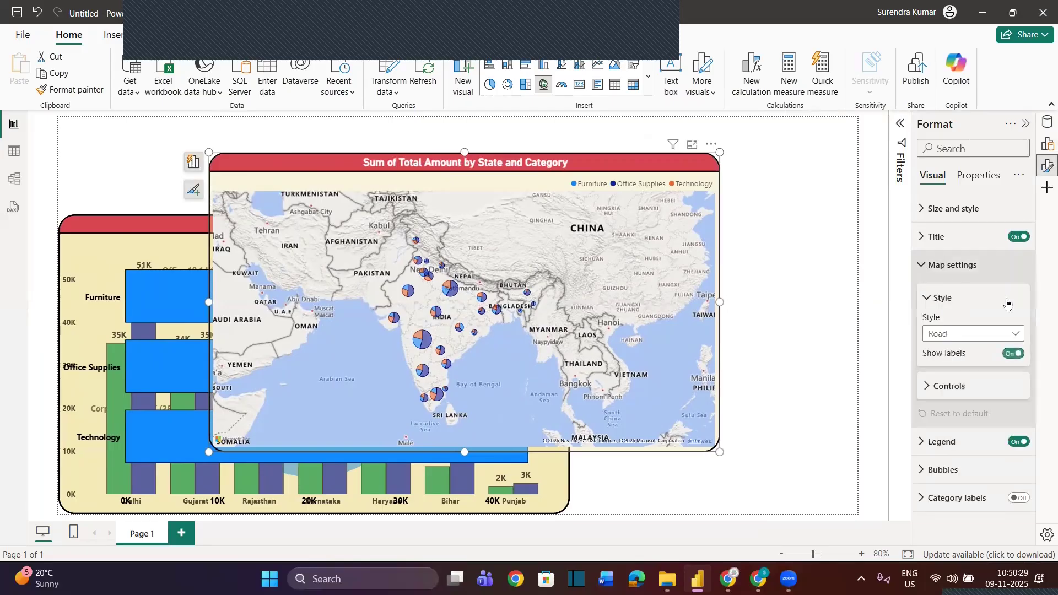
click(925, 386)
click(1014, 425)
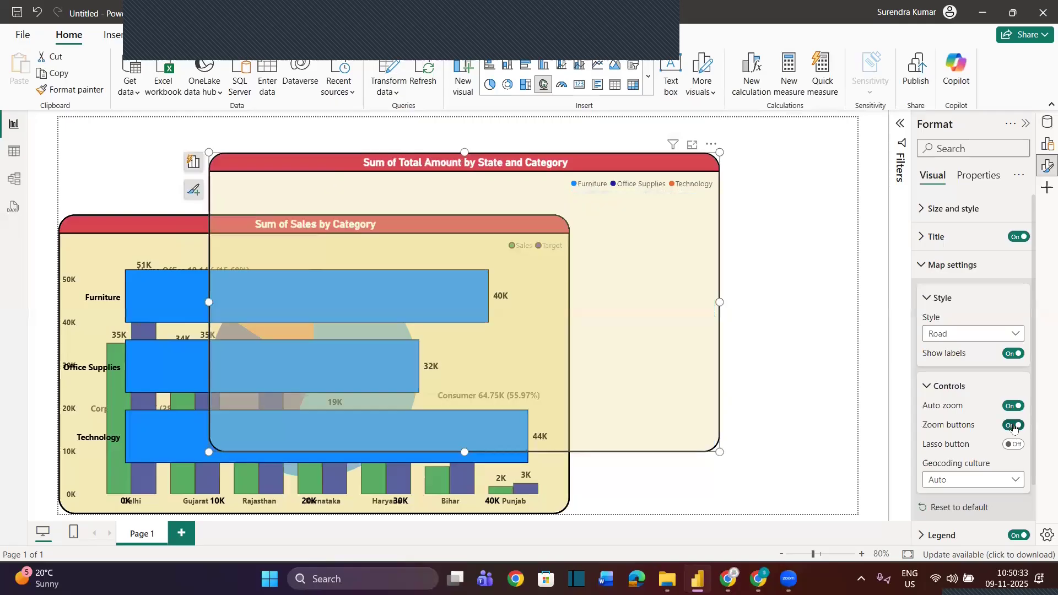
click(689, 205)
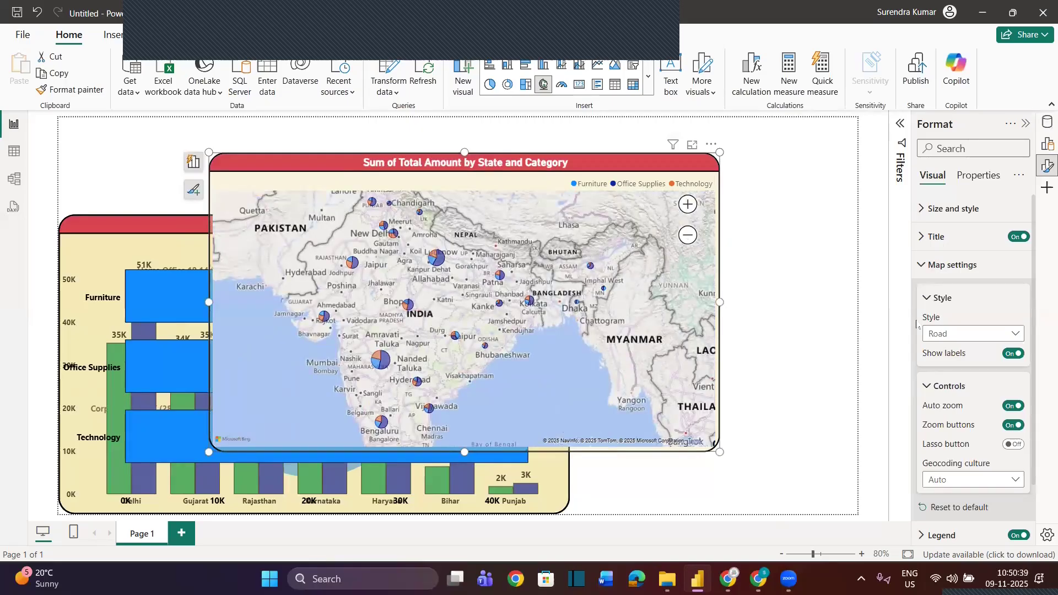
click(924, 270)
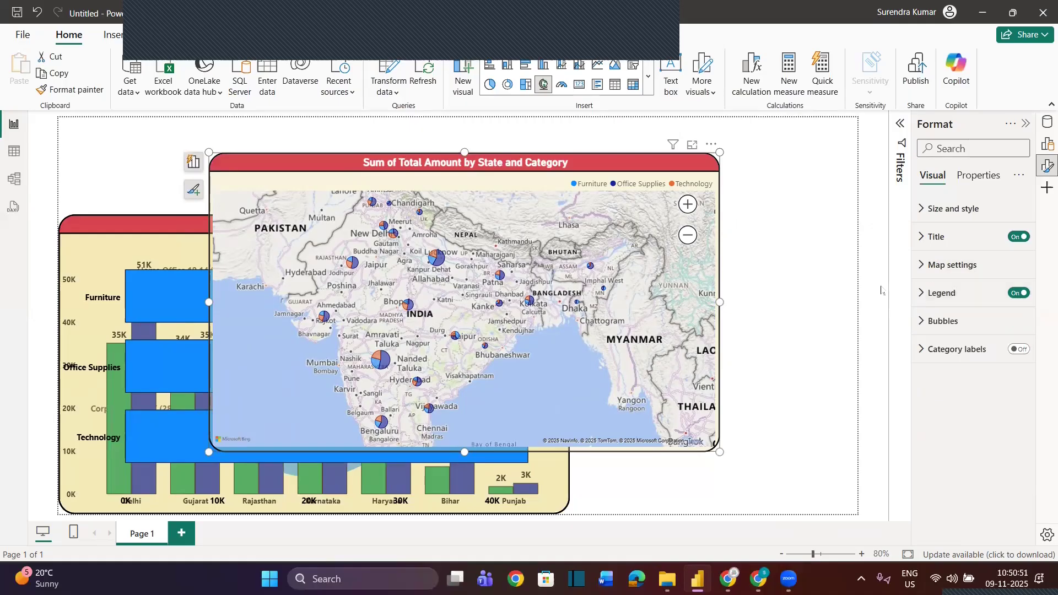
Remove Category from the map's Legend and inspect the single-colour bubbles of individual states
click(1044, 145)
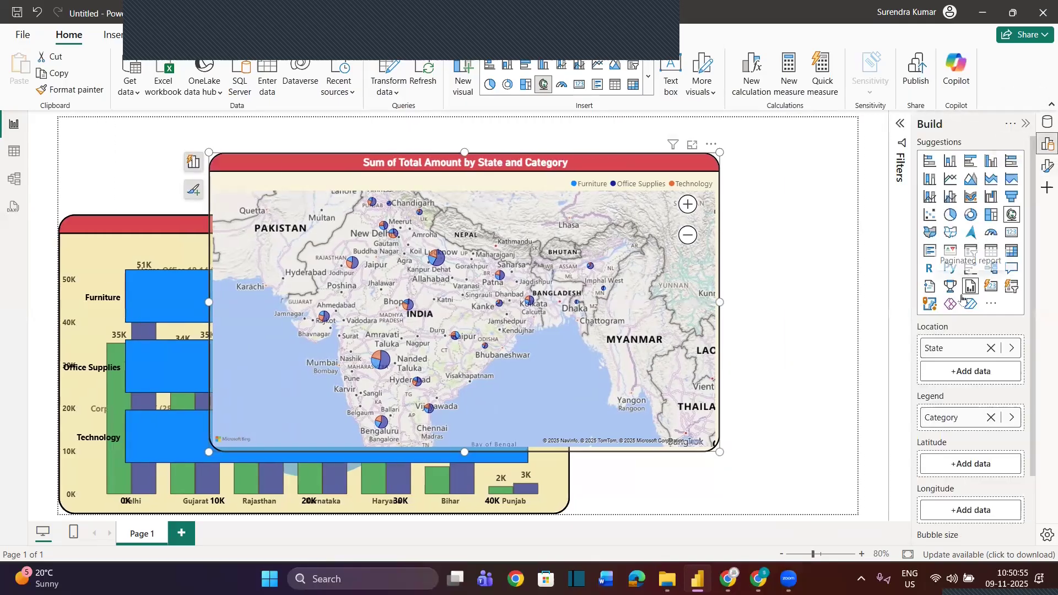
scroll(947, 281, down, 1)
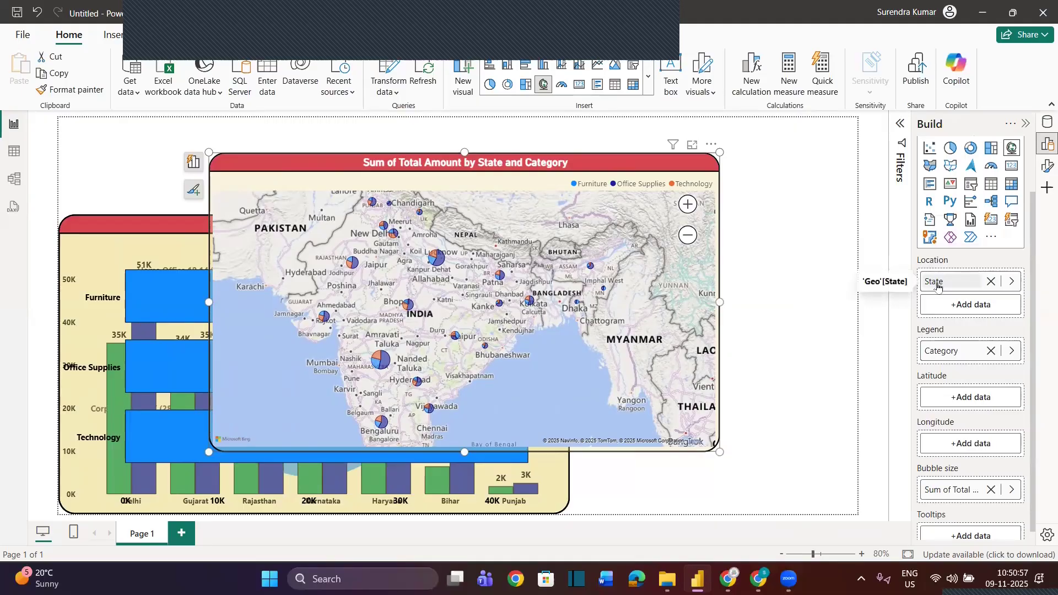
scroll(947, 458, down, 1)
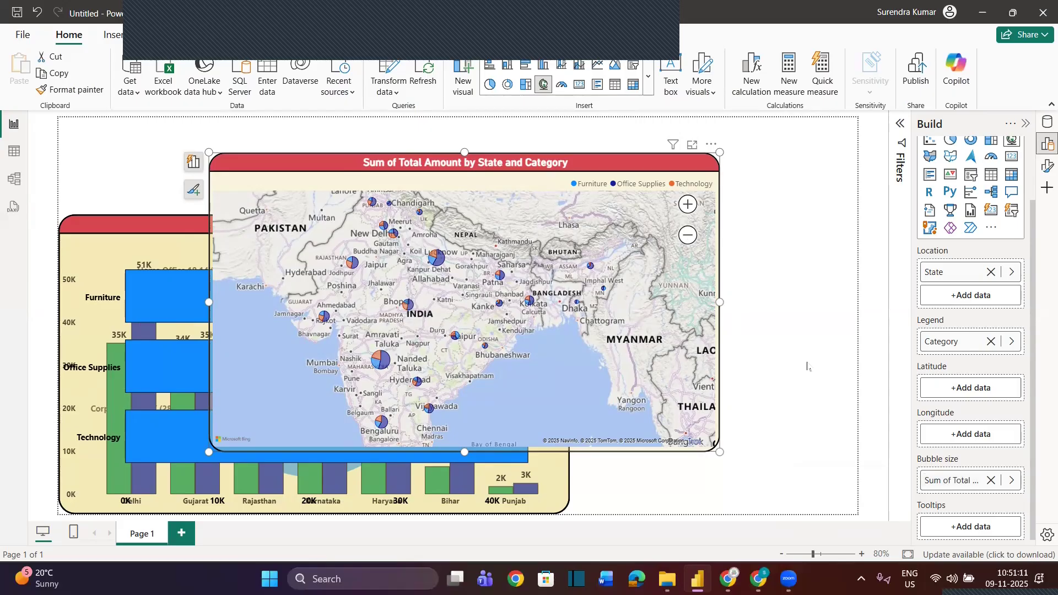
click(990, 342)
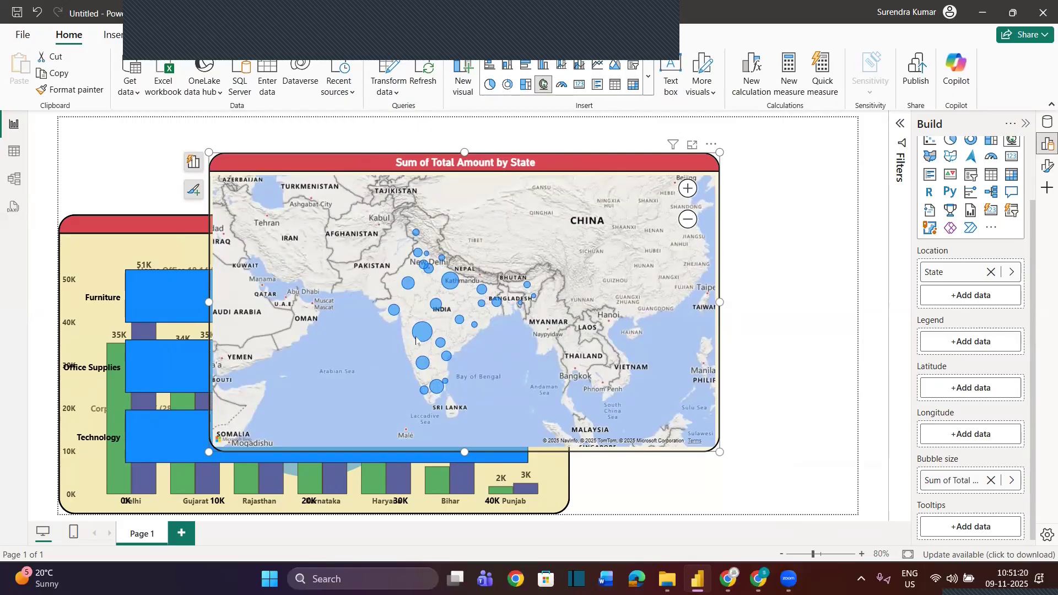
mouse_move(423, 333)
mouse_move(452, 282)
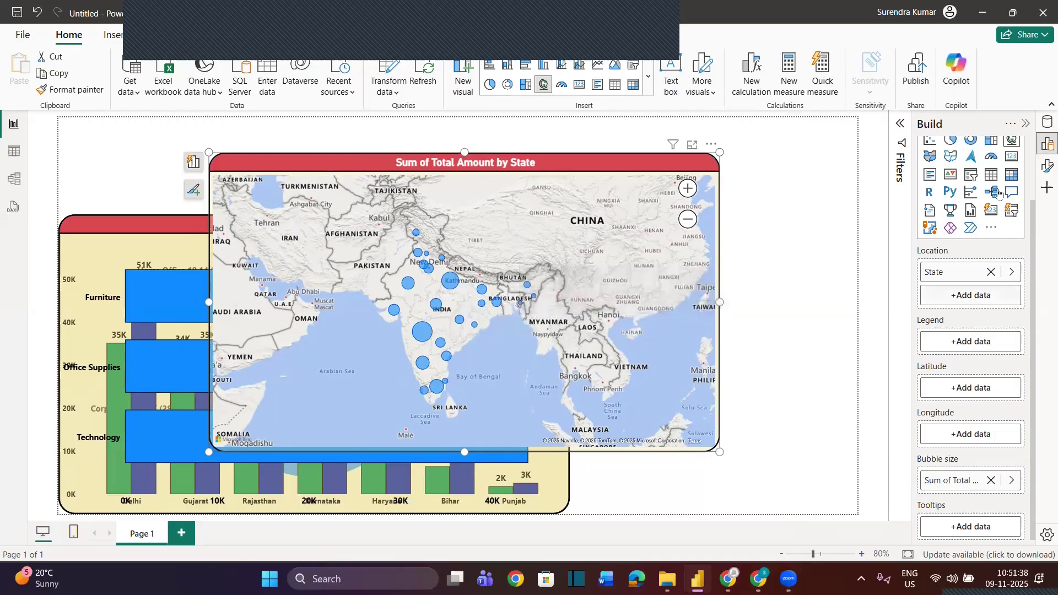
Assign the Geo table's Category as the map's Legend again and zoom the map in one level
click(1047, 121)
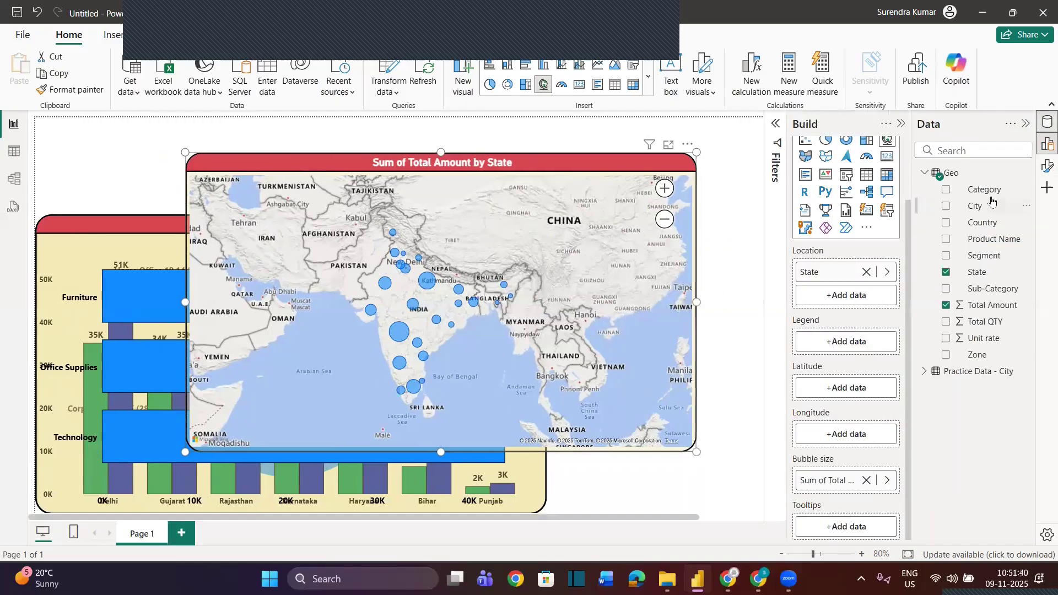
drag(986, 193, 861, 344)
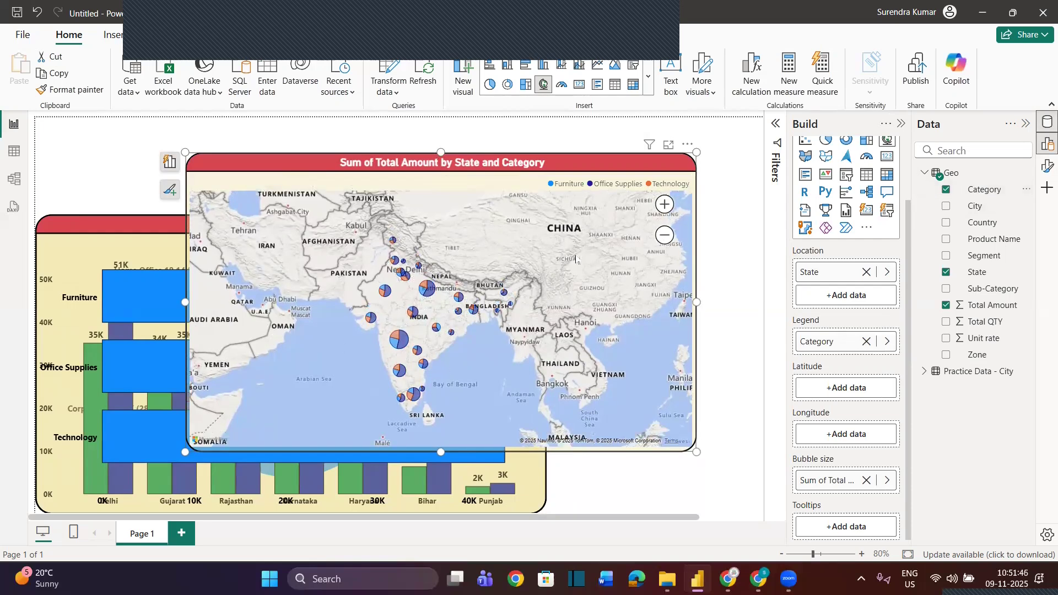
click(901, 124)
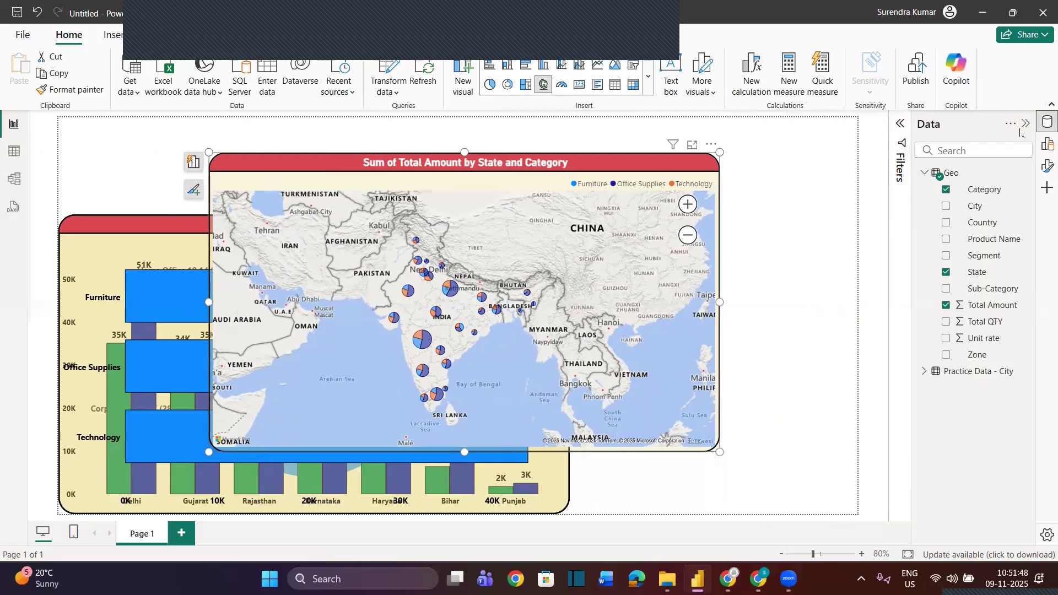
click(1025, 124)
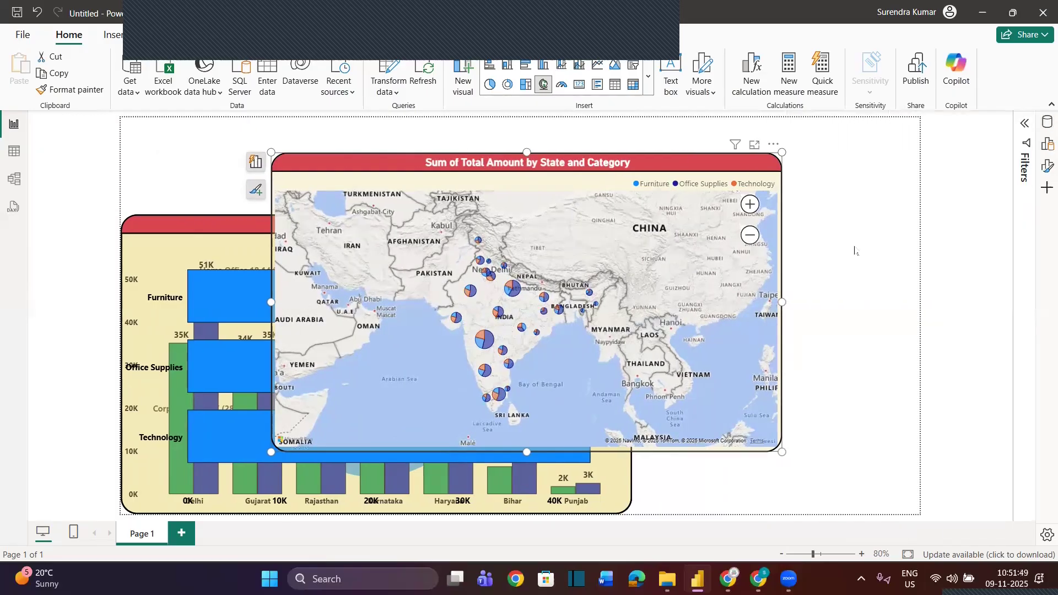
click(751, 204)
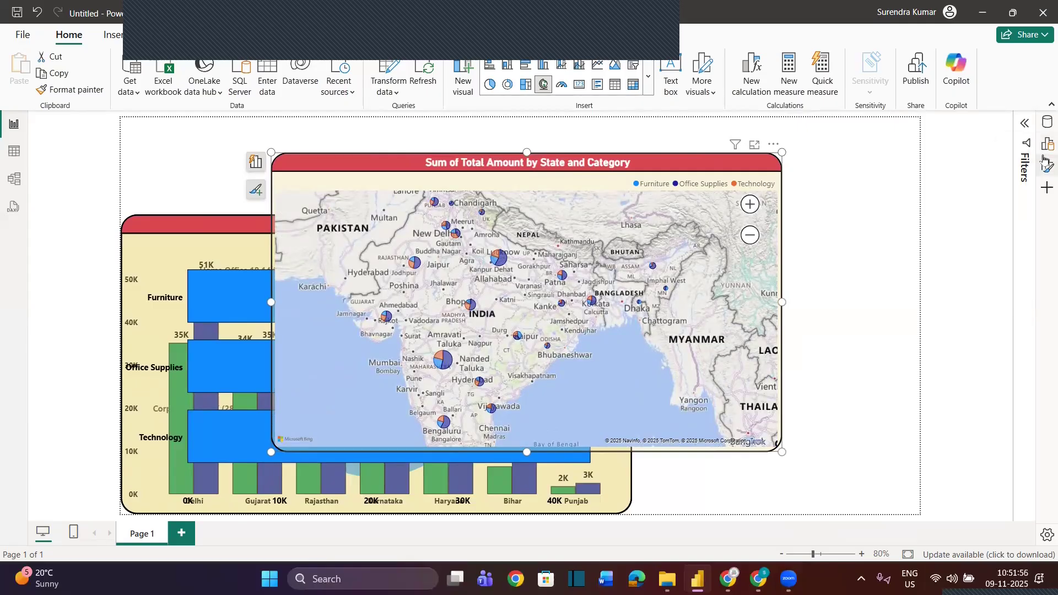
Make the map's legend text bold and black, and inspect the Technology slice of the Maharashtra bubble
click(1045, 165)
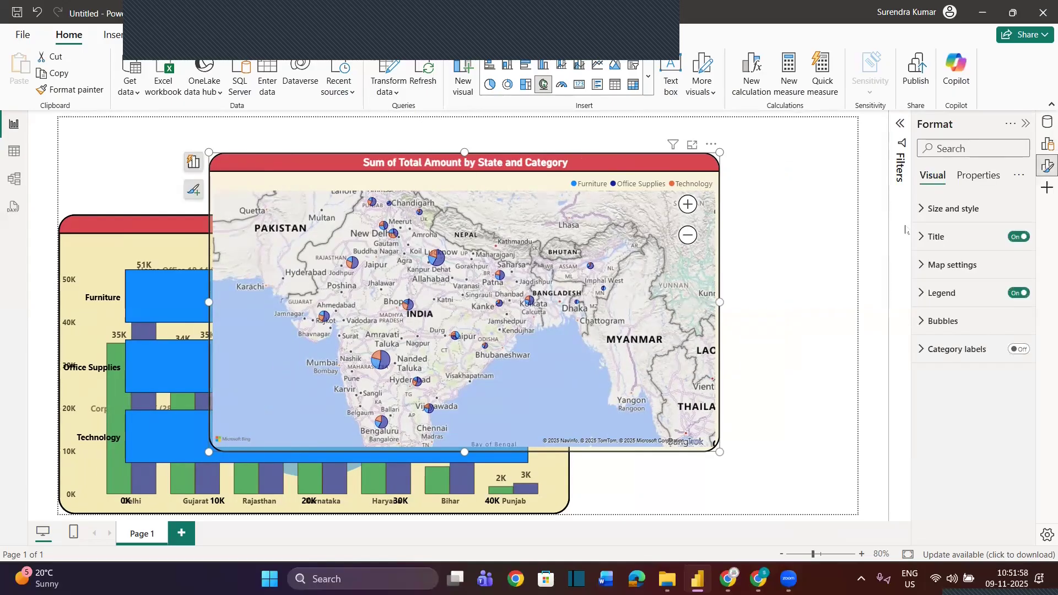
click(924, 293)
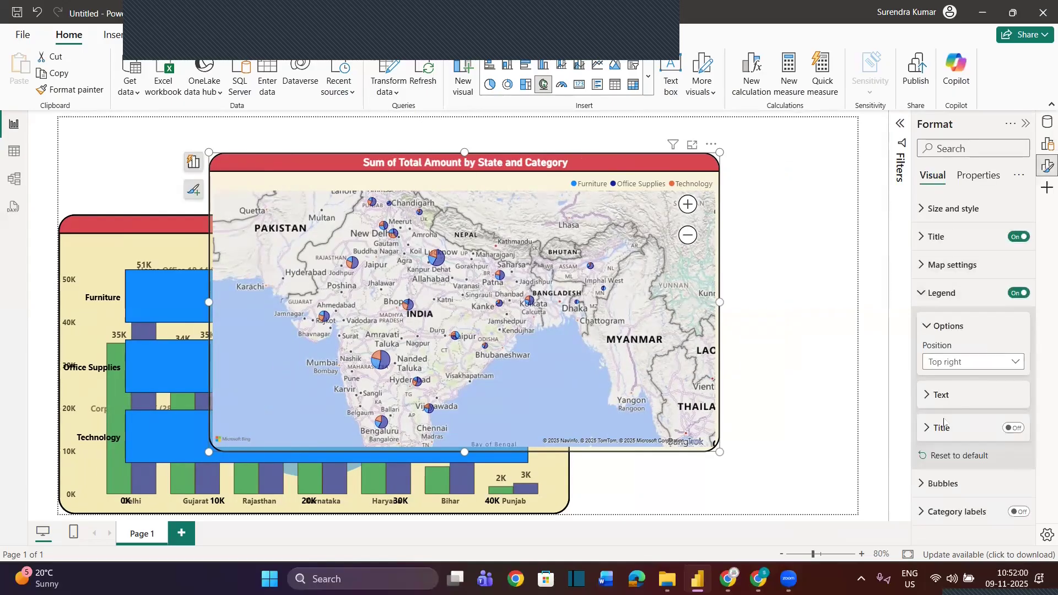
click(929, 396)
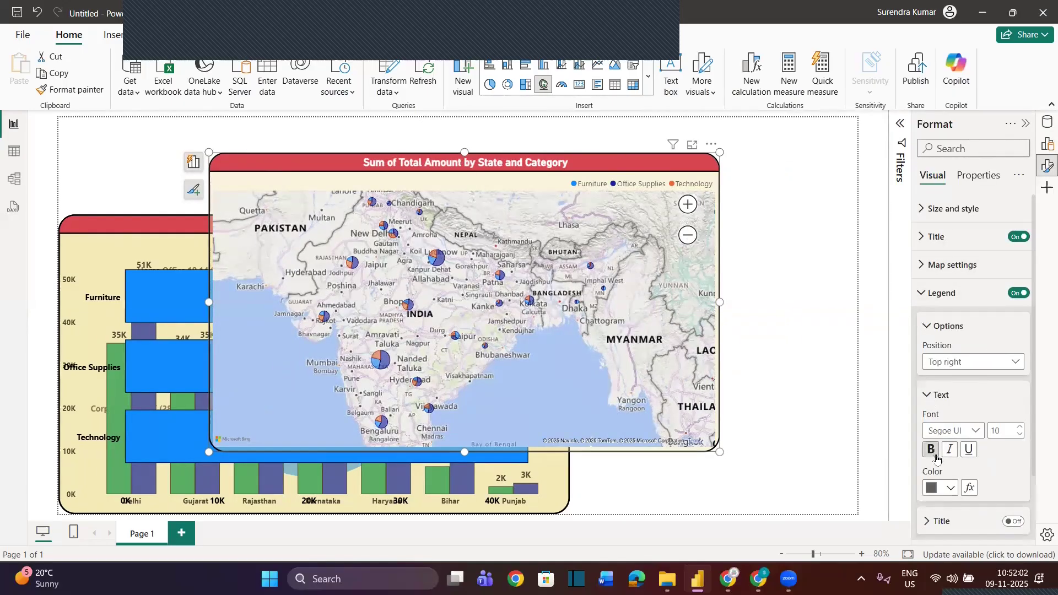
click(943, 489)
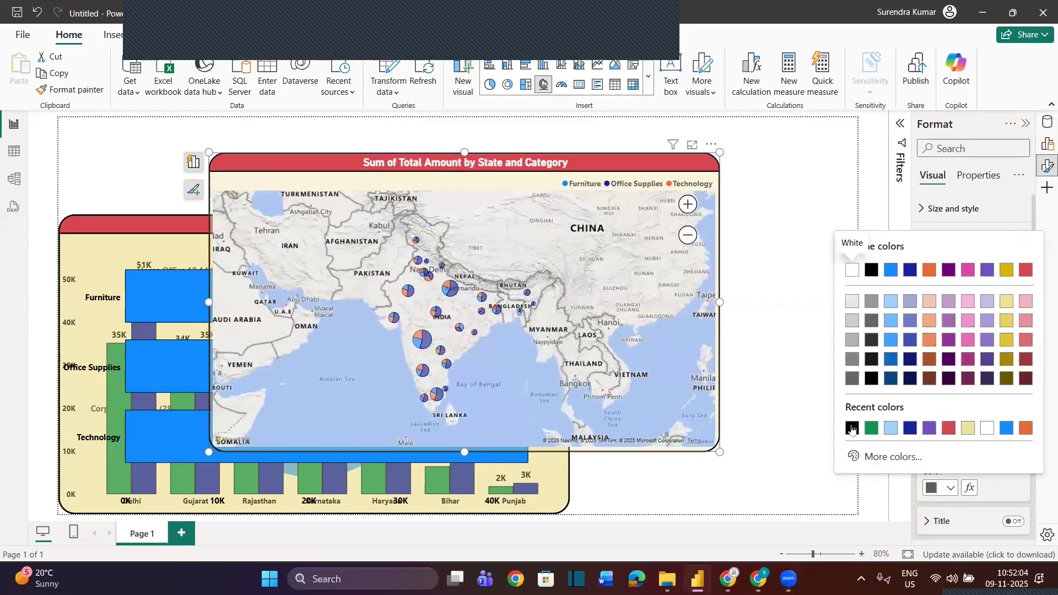
click(872, 270)
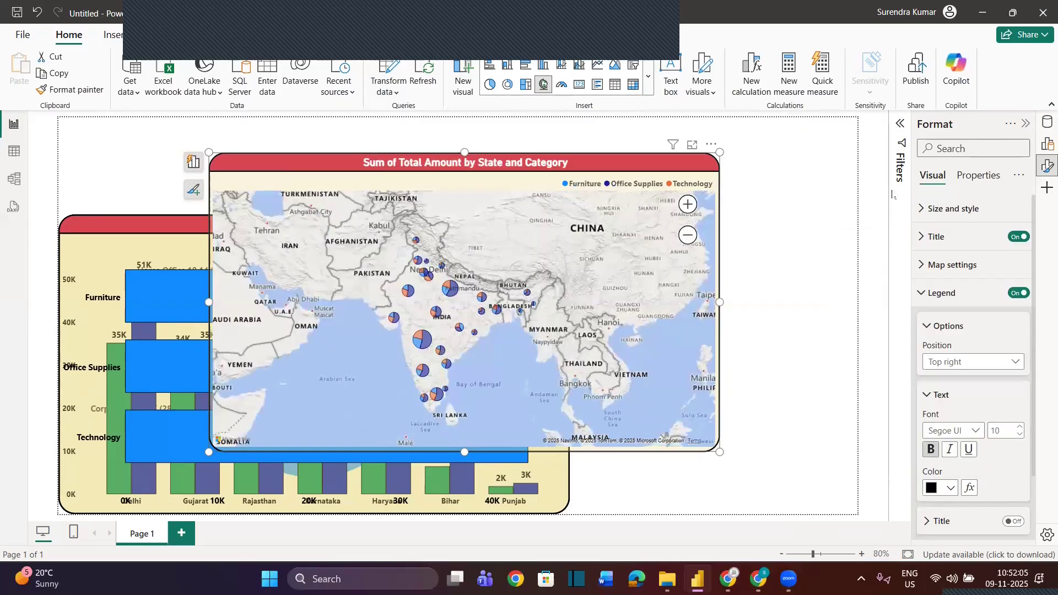
click(1025, 123)
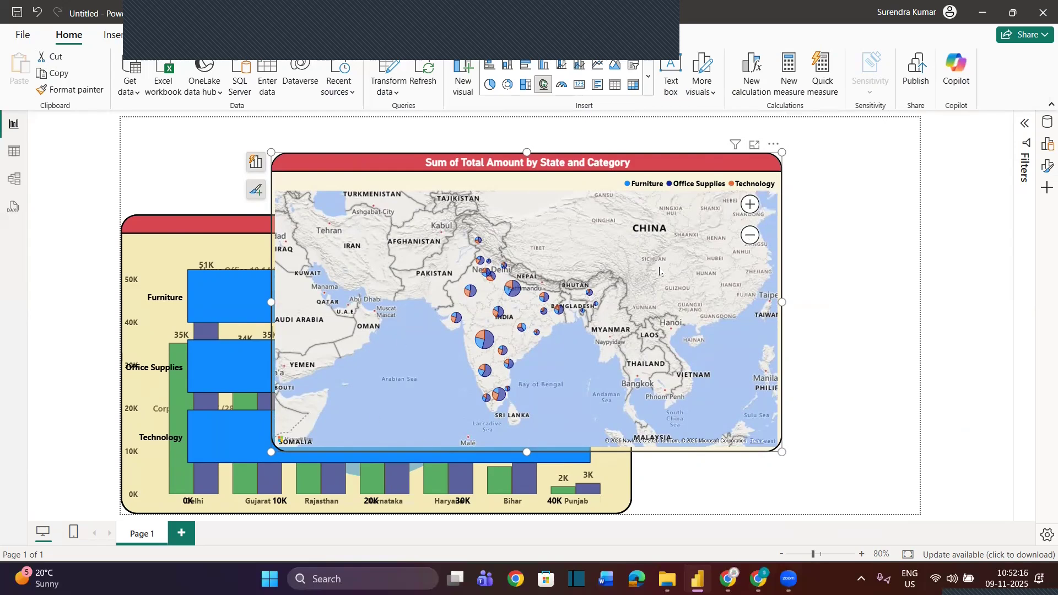
mouse_move(484, 340)
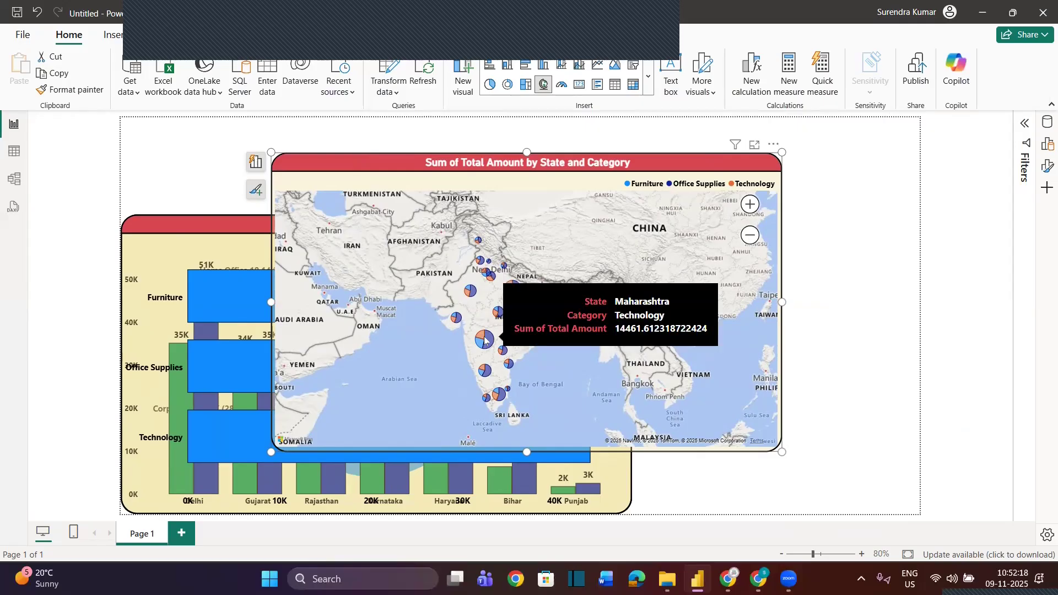
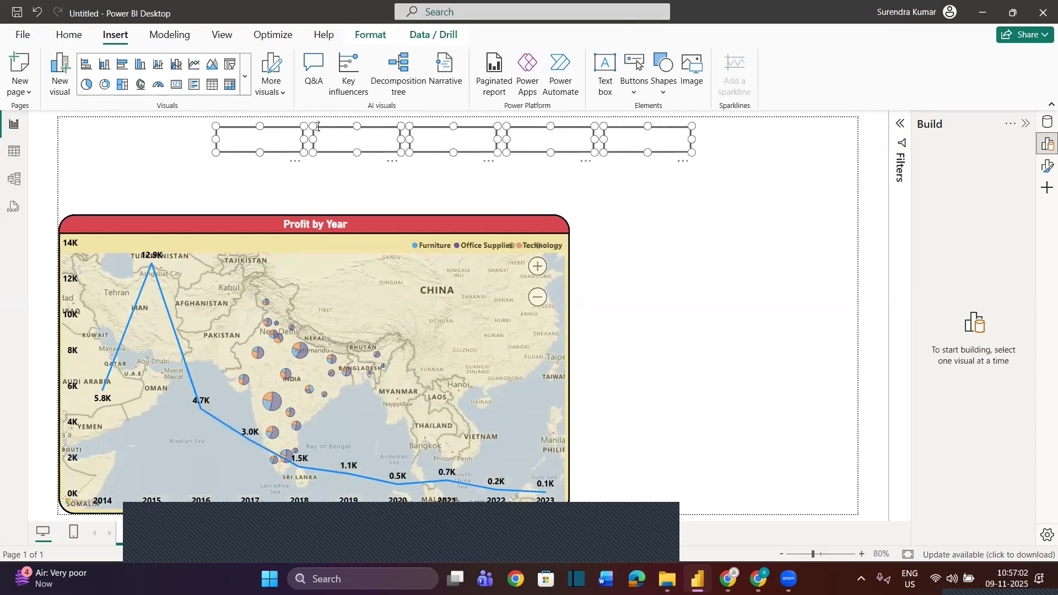
Nudge the row of five blank buttons slightly to the right and deselect them
key(Right)
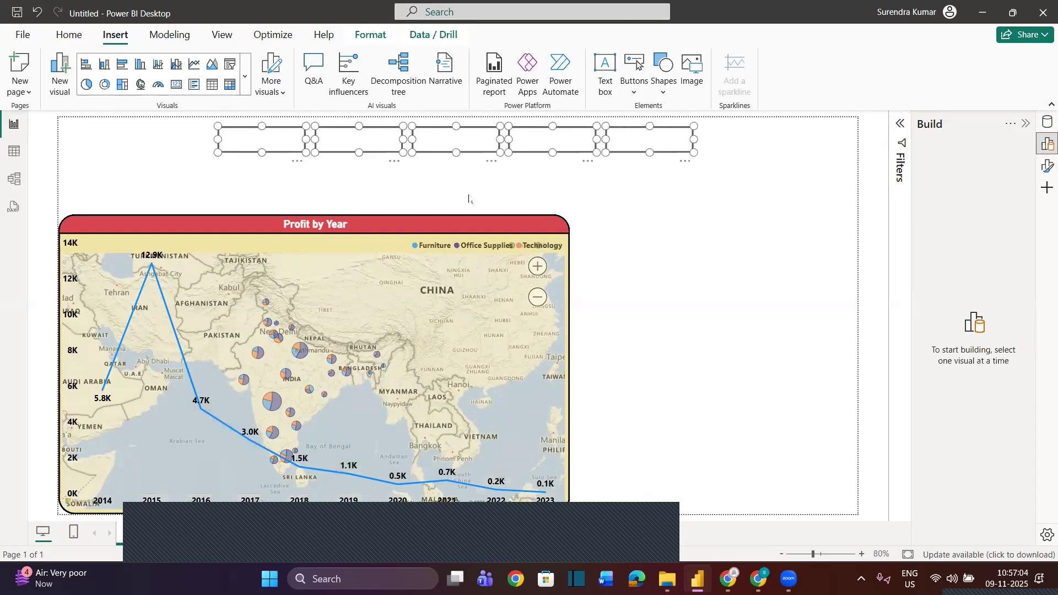
click(679, 298)
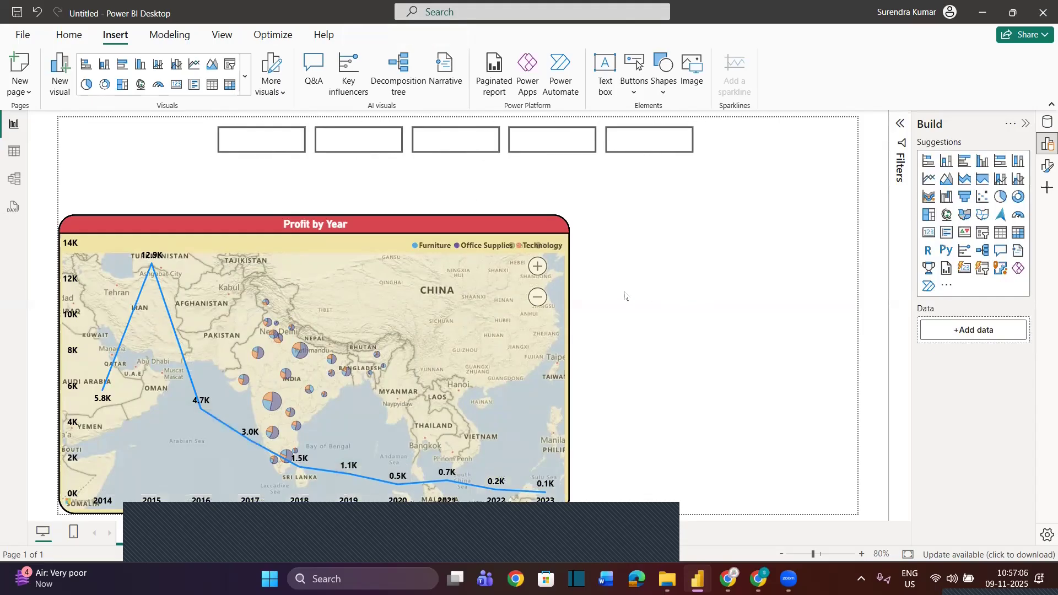
Open the button style settings of the first blank button, leaving only the formatting options open beside the report
click(292, 139)
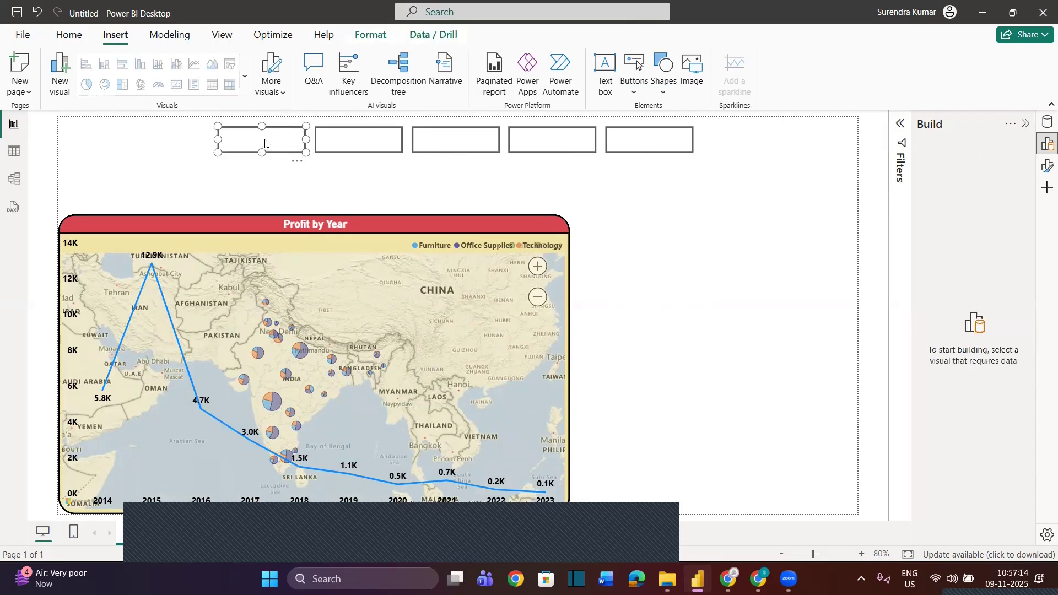
click(1047, 166)
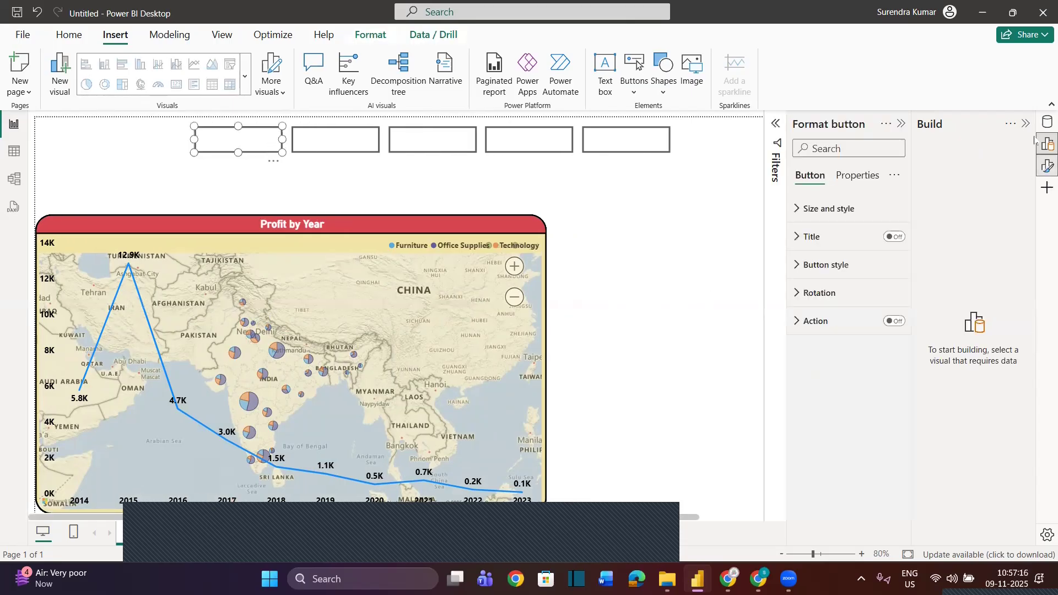
click(1026, 123)
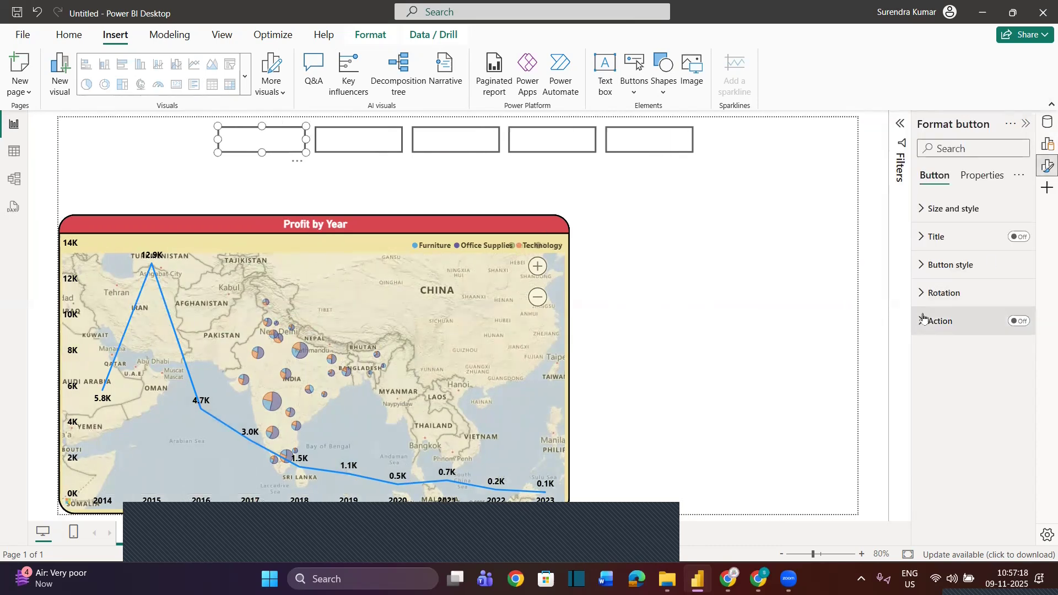
click(927, 267)
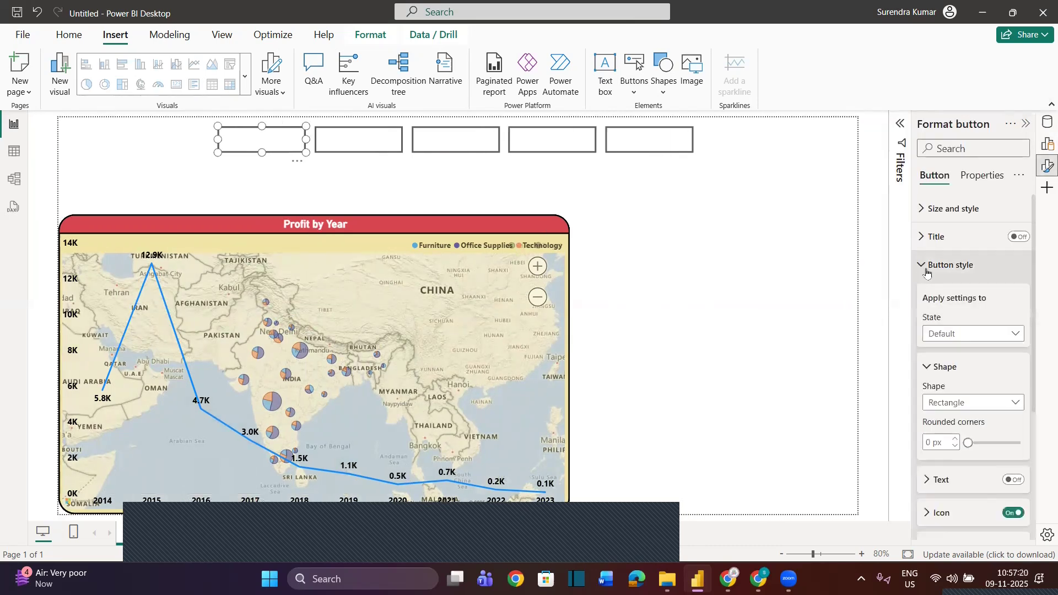
scroll(938, 390, down, 2)
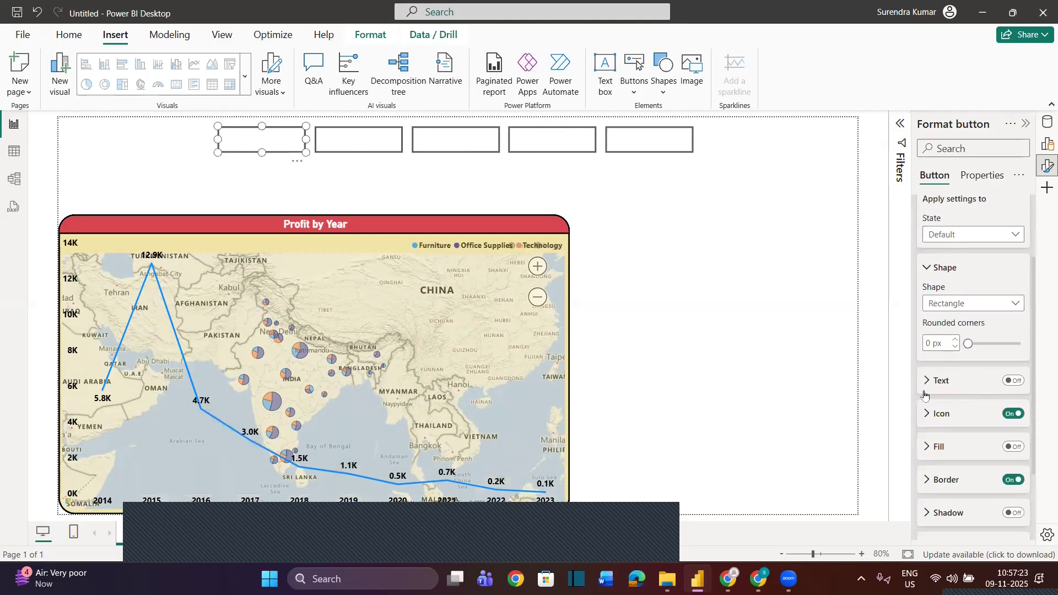
scroll(958, 366, up, 1)
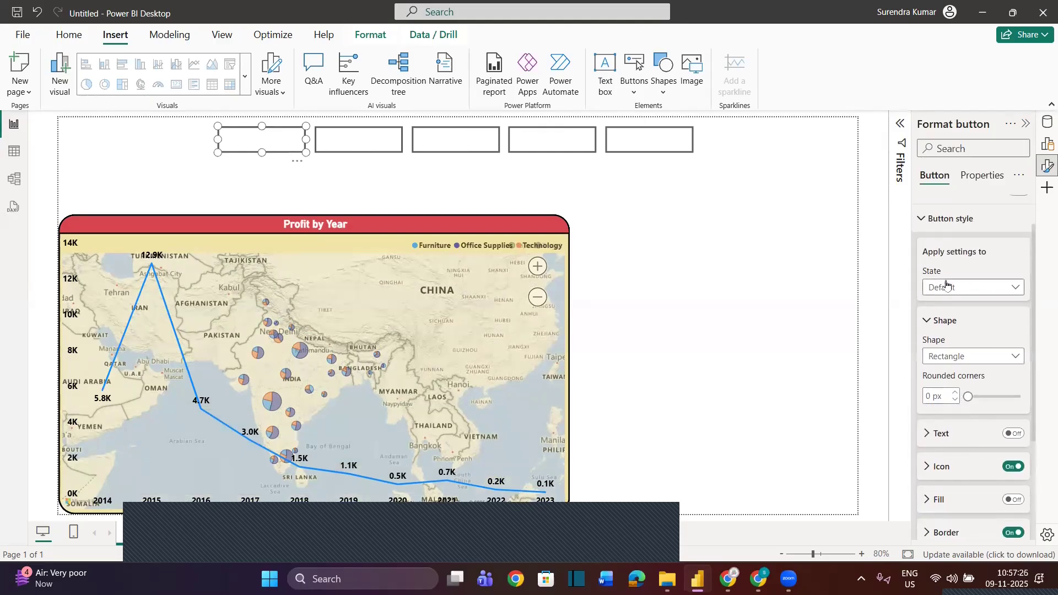
Try the Snipped tab, both top and the Parallelogram shapes on the first button
click(948, 362)
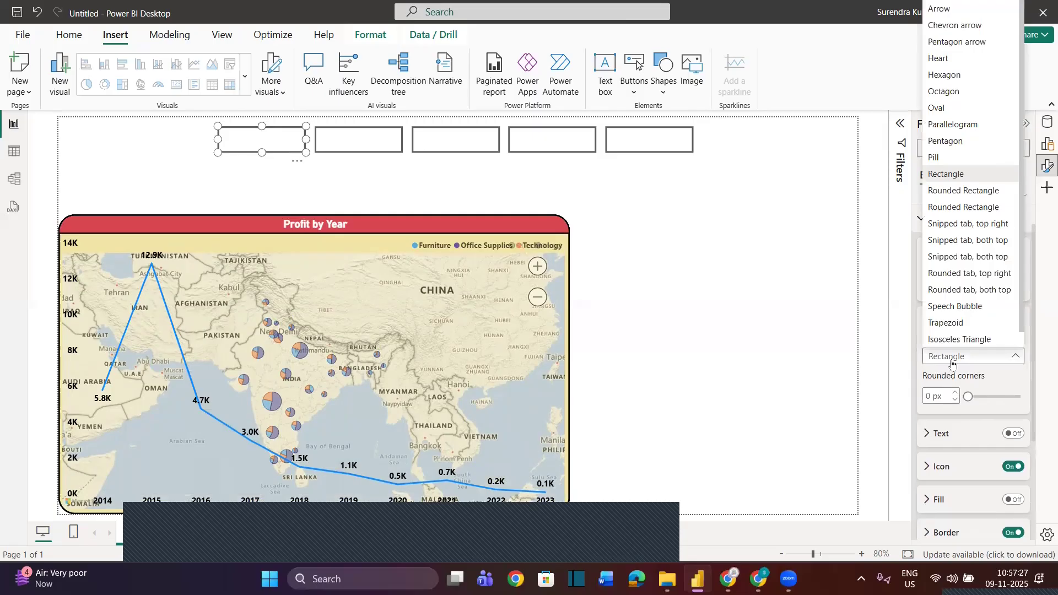
click(969, 256)
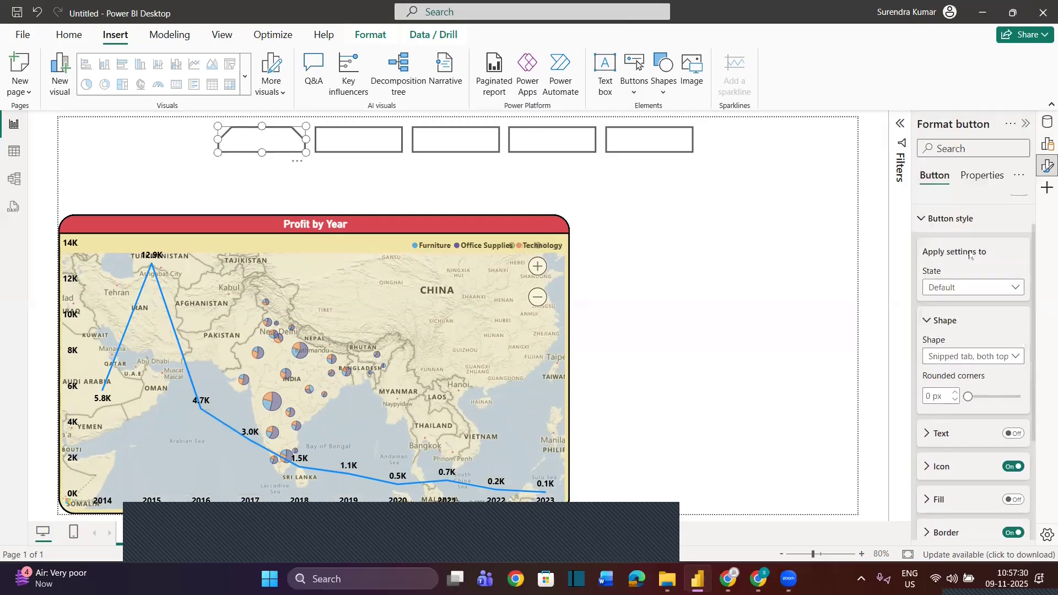
click(949, 365)
click(956, 124)
click(708, 245)
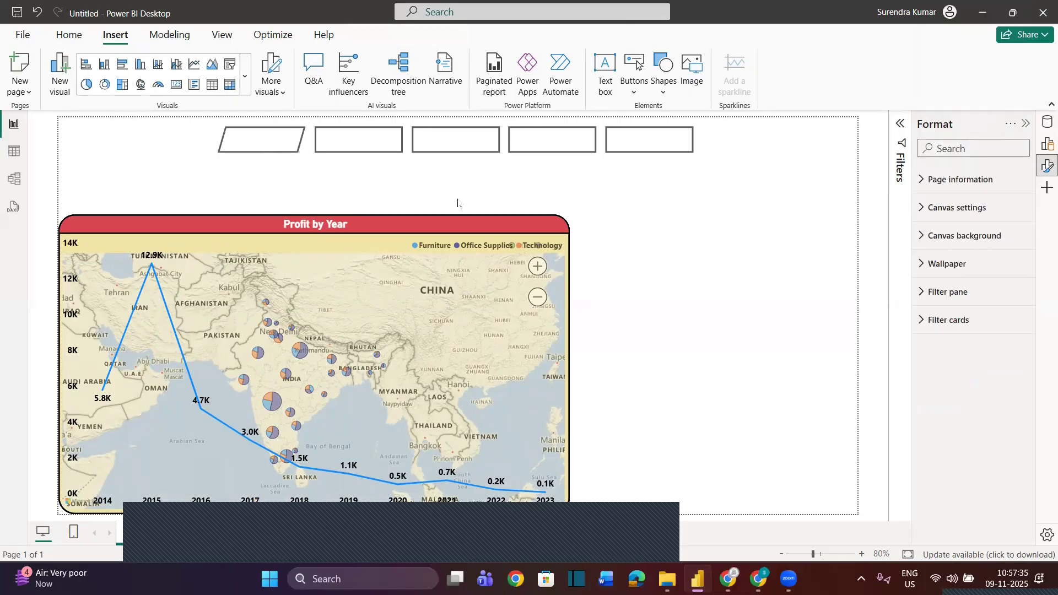
Try the Speech Bubble and the Isosceles Triangle shapes on the first button
click(279, 143)
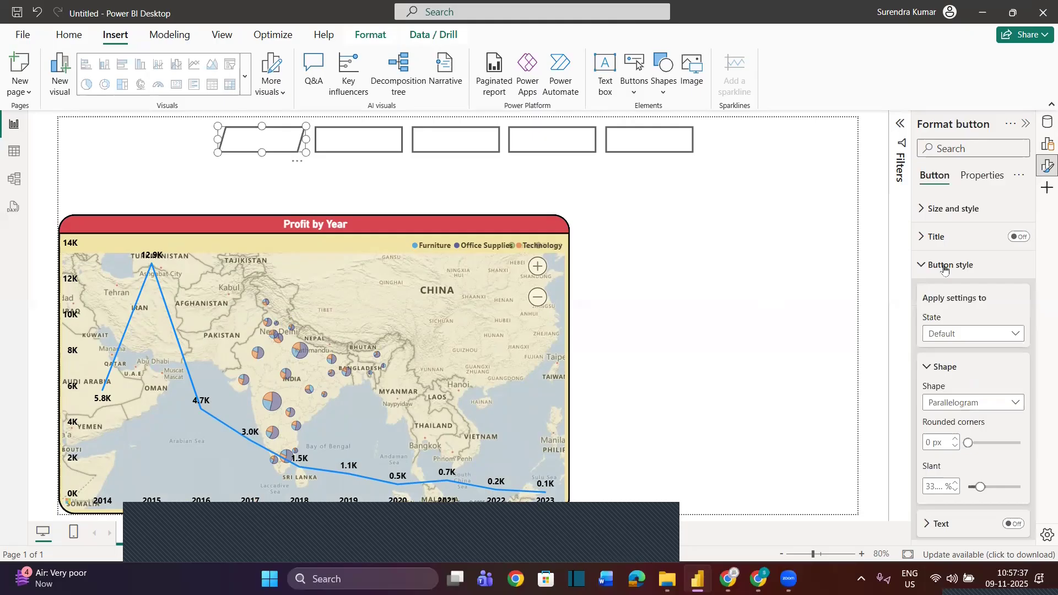
click(947, 395)
click(941, 335)
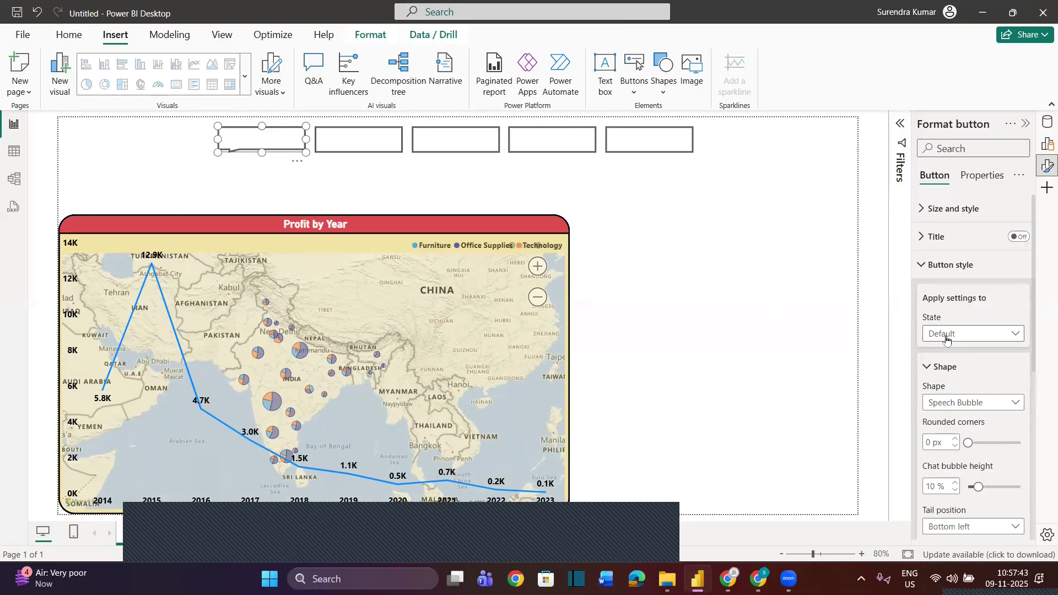
click(943, 334)
click(977, 351)
click(970, 407)
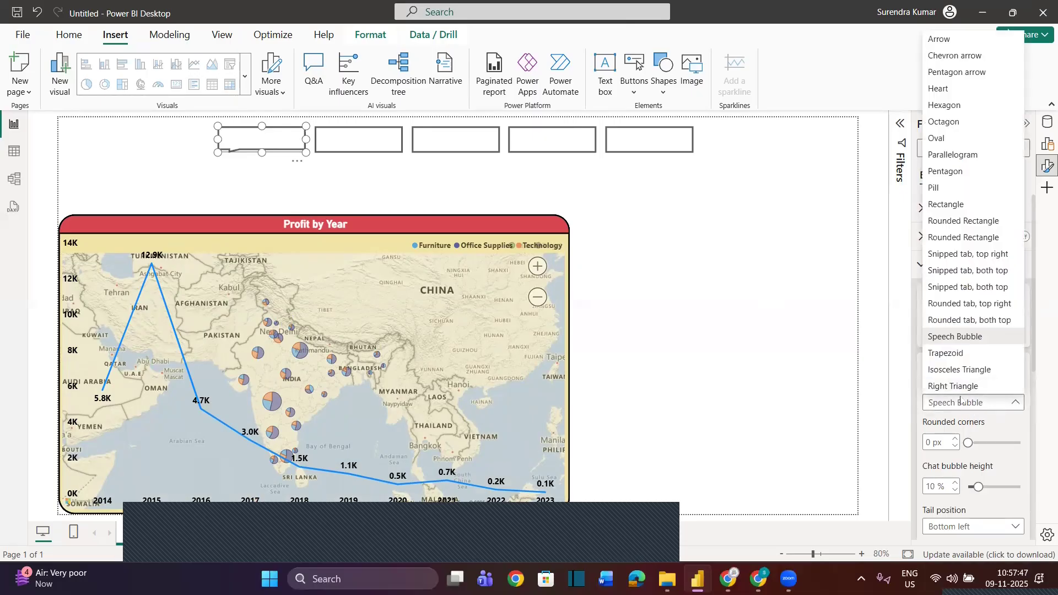
click(963, 405)
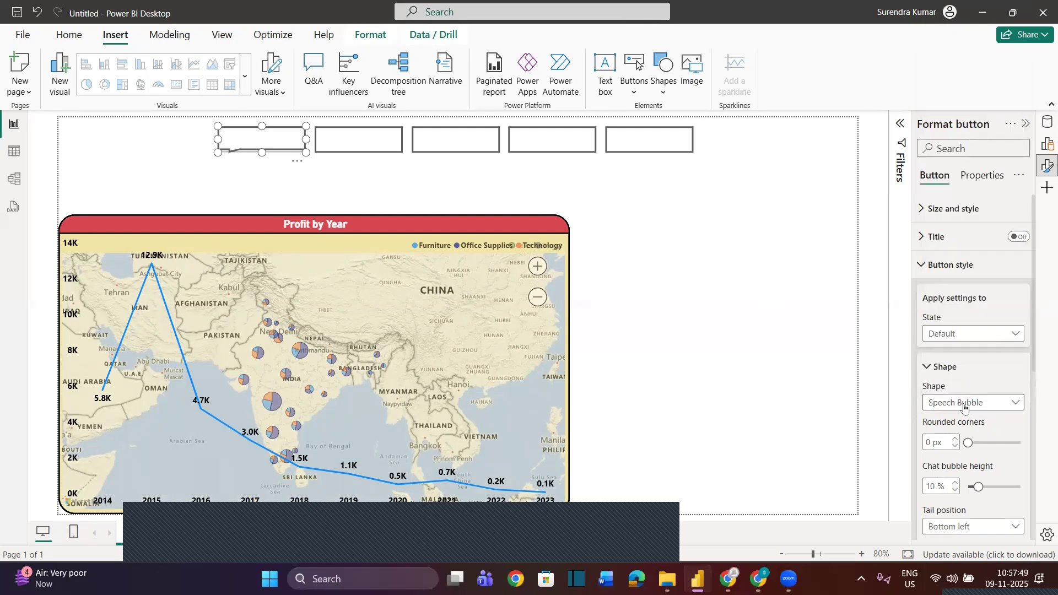
click(966, 405)
click(952, 372)
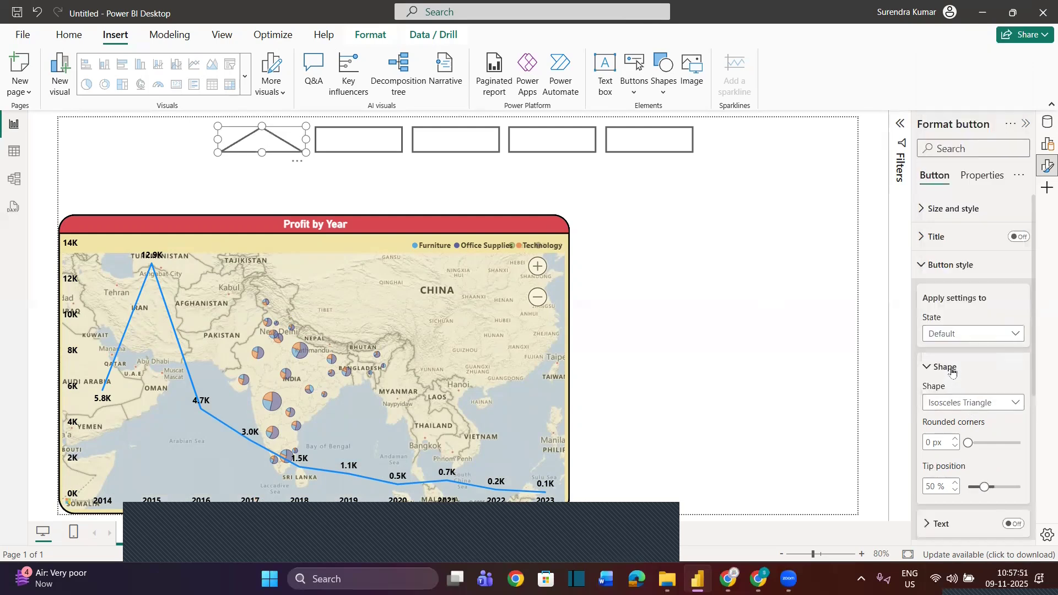
Set the shape of the first and second buttons to Rounded tab, both top
click(963, 404)
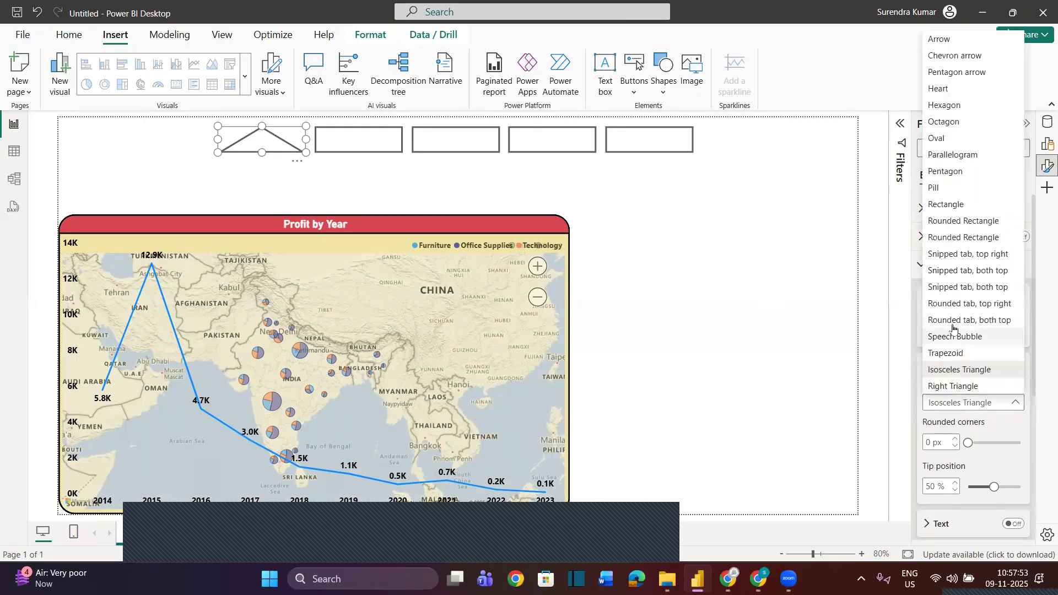
click(936, 316)
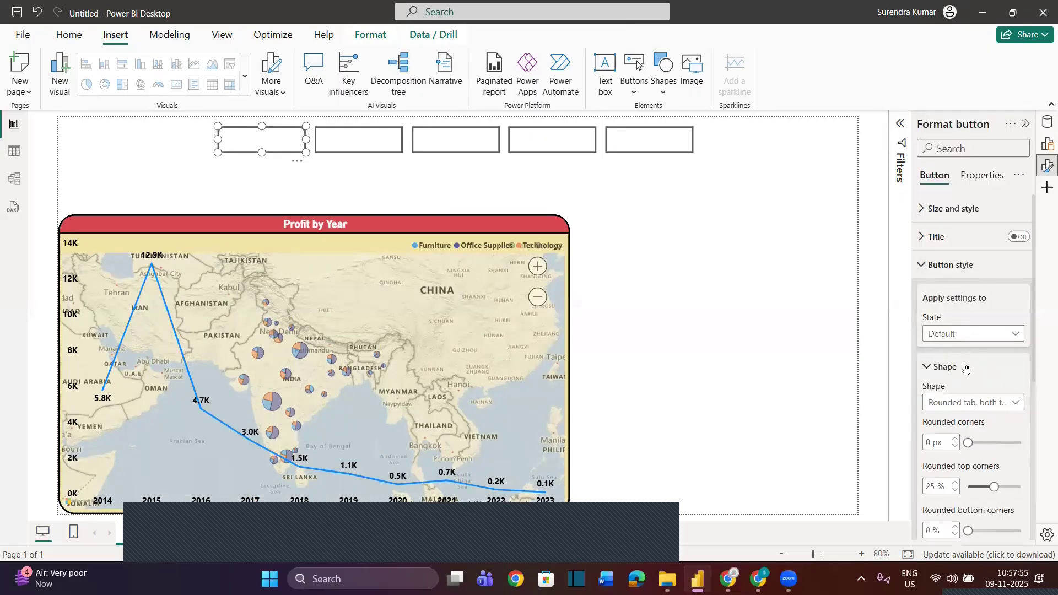
click(366, 144)
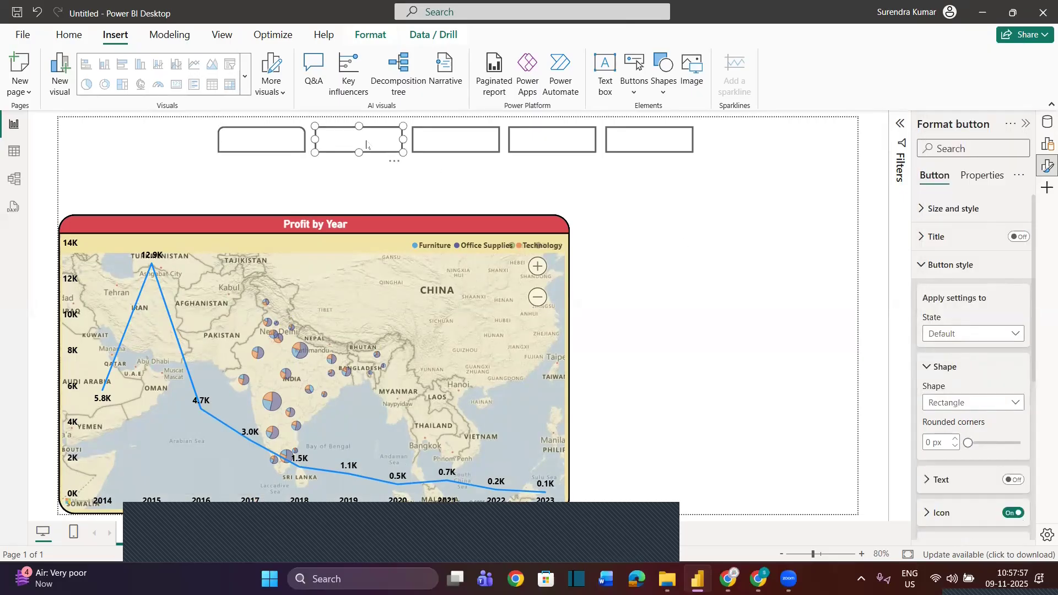
click(944, 342)
click(1013, 303)
click(991, 403)
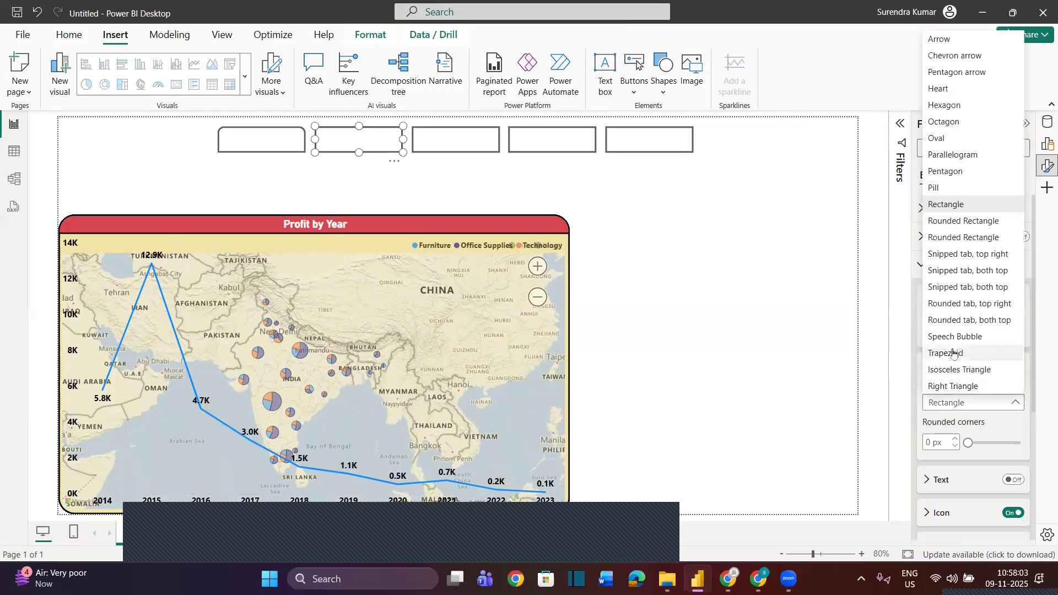
click(951, 325)
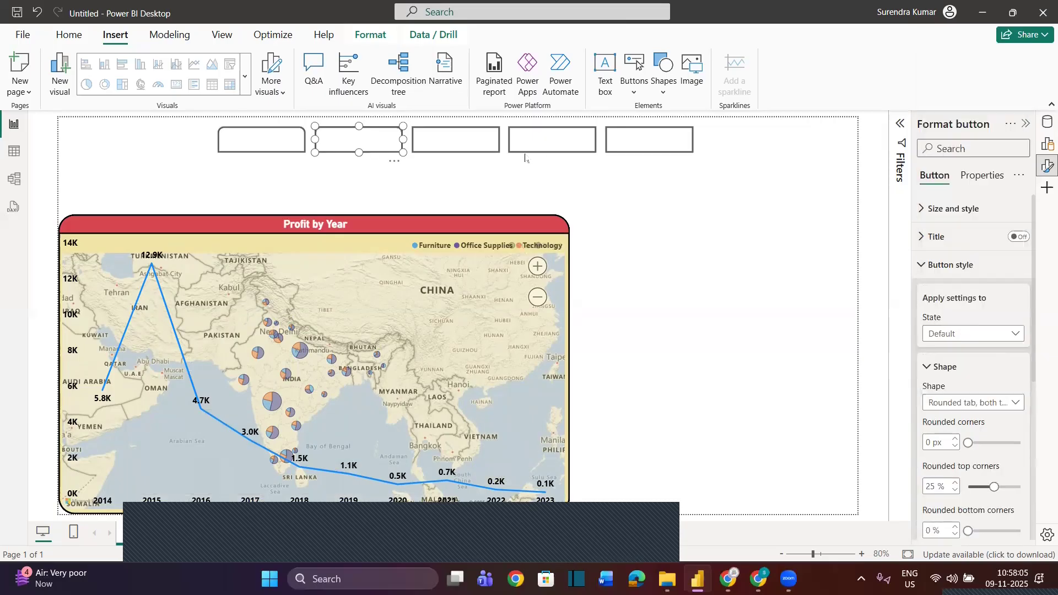
Set the shape of the third, fourth and fifth buttons together to Rounded tab, both top
click(485, 144)
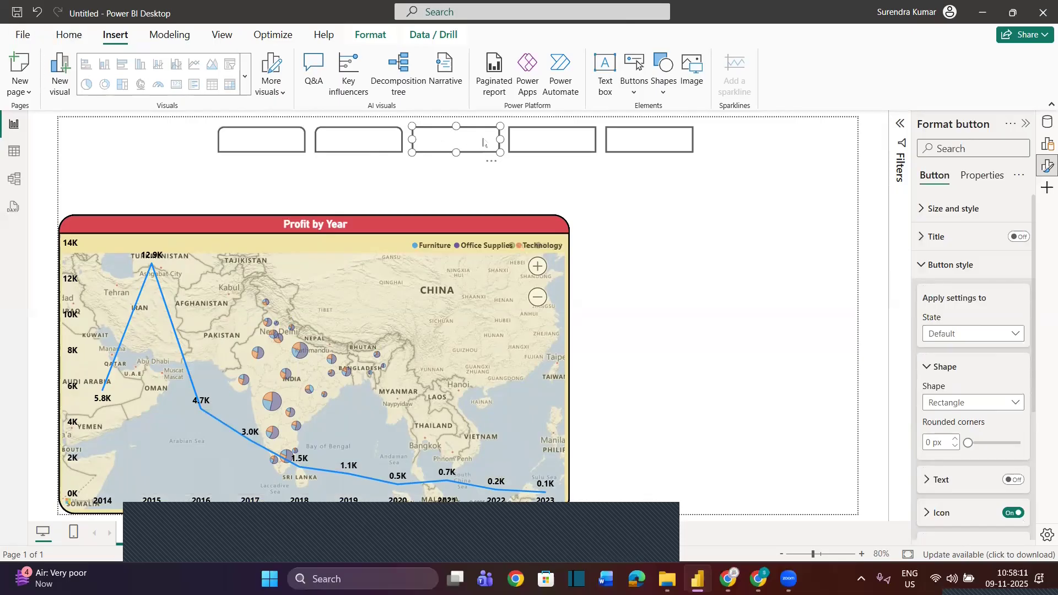
ctrl+click(570, 148)
ctrl+click(642, 149)
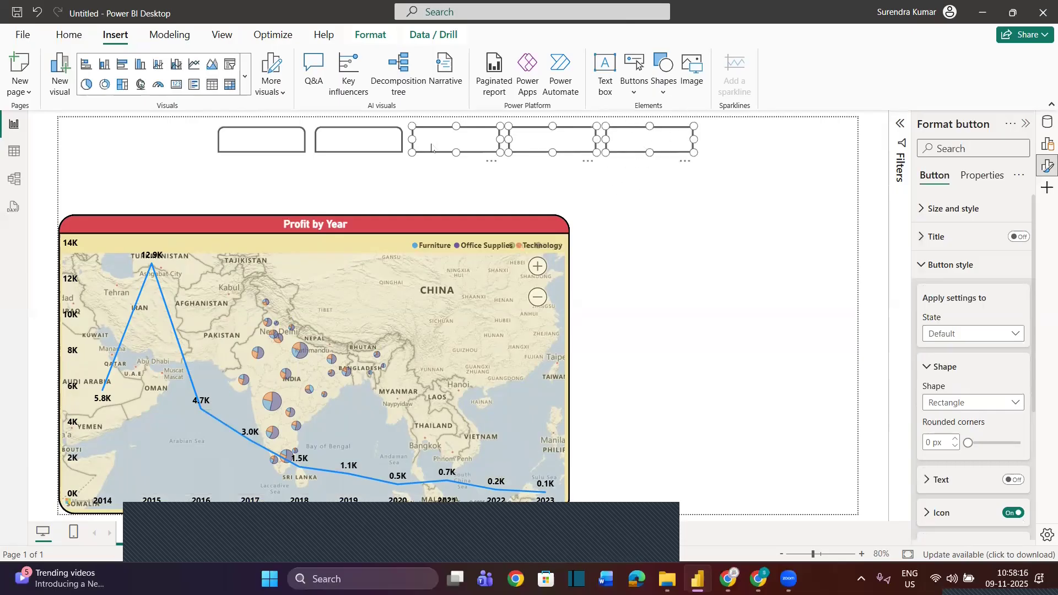
click(997, 404)
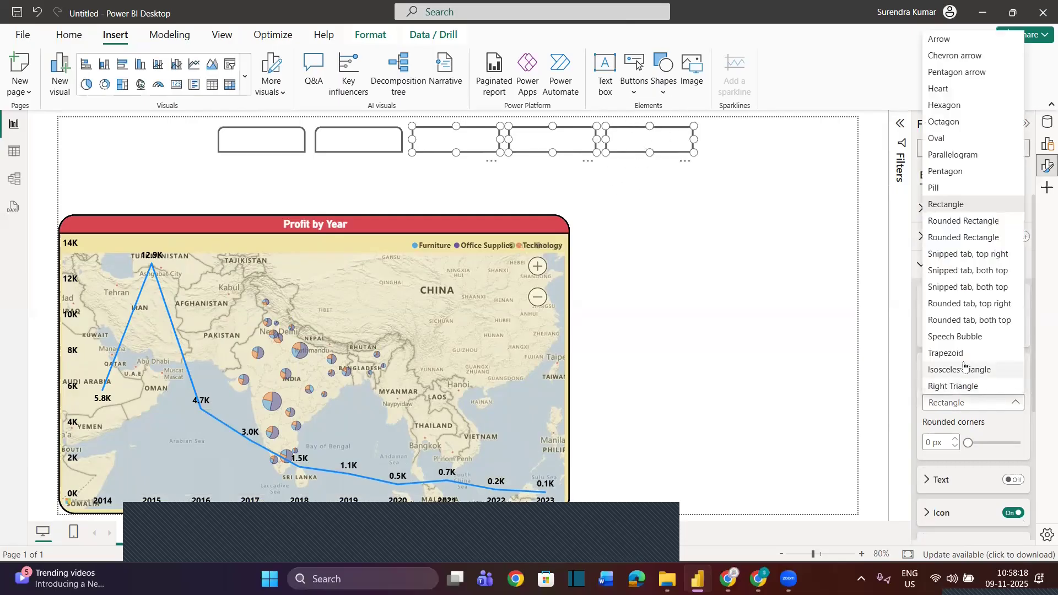
click(961, 319)
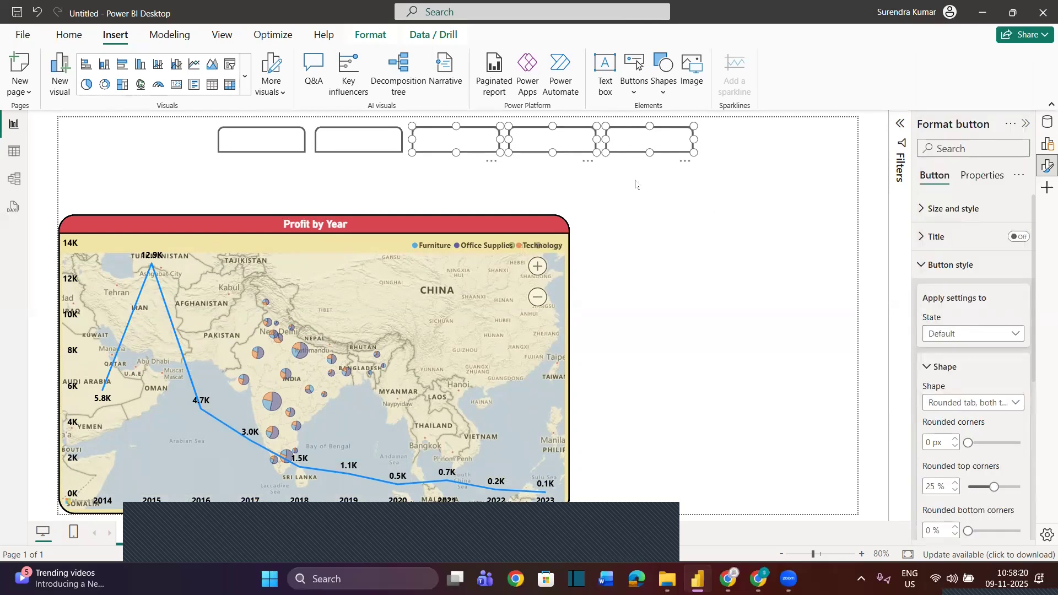
click(670, 179)
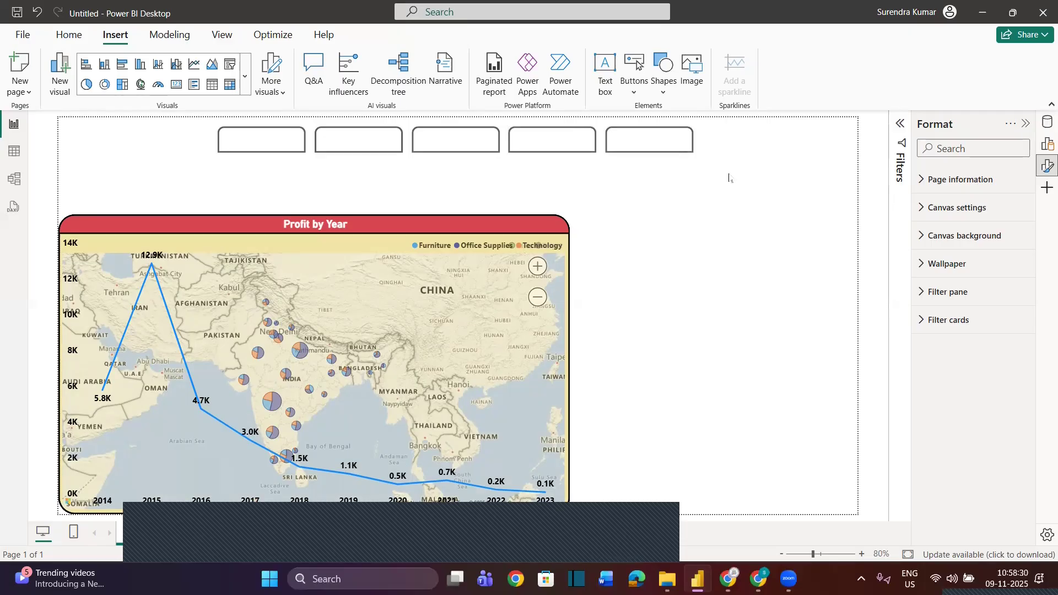
Turn on the first button's text and label it "Pie Chart"
click(278, 131)
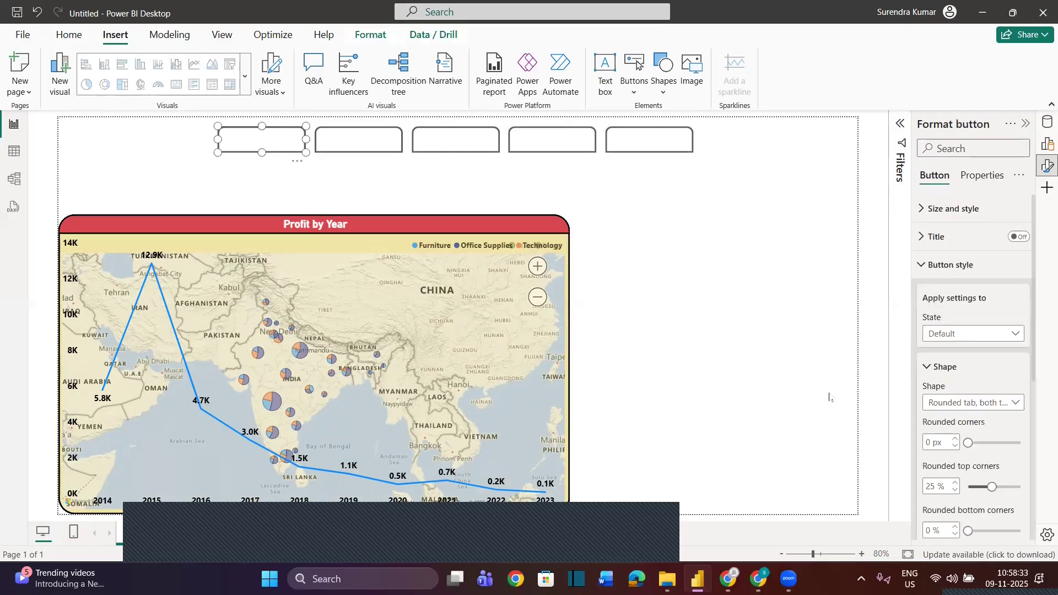
click(923, 270)
click(923, 269)
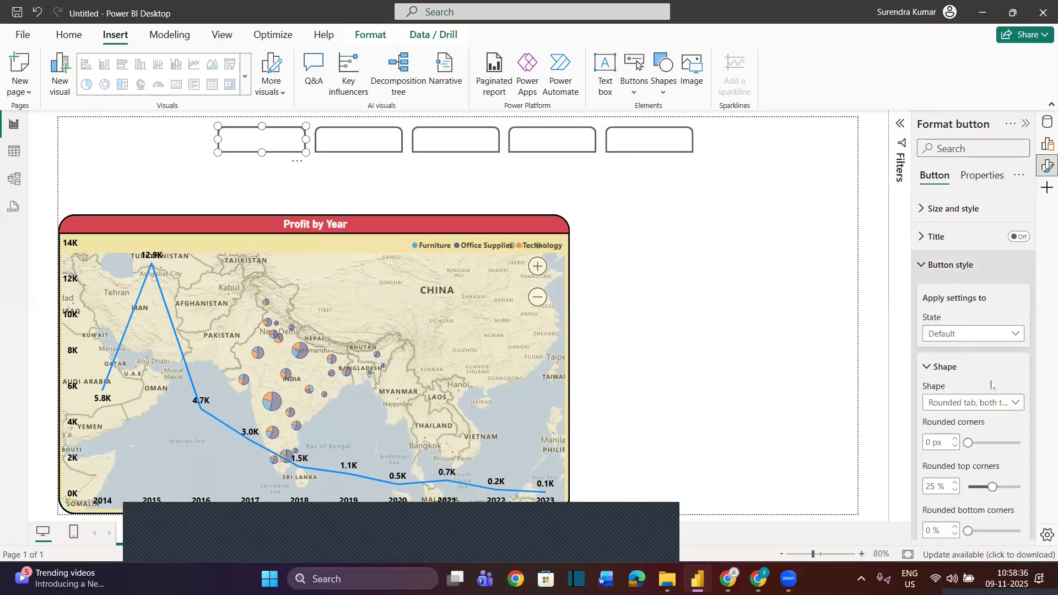
scroll(930, 284, down, 2)
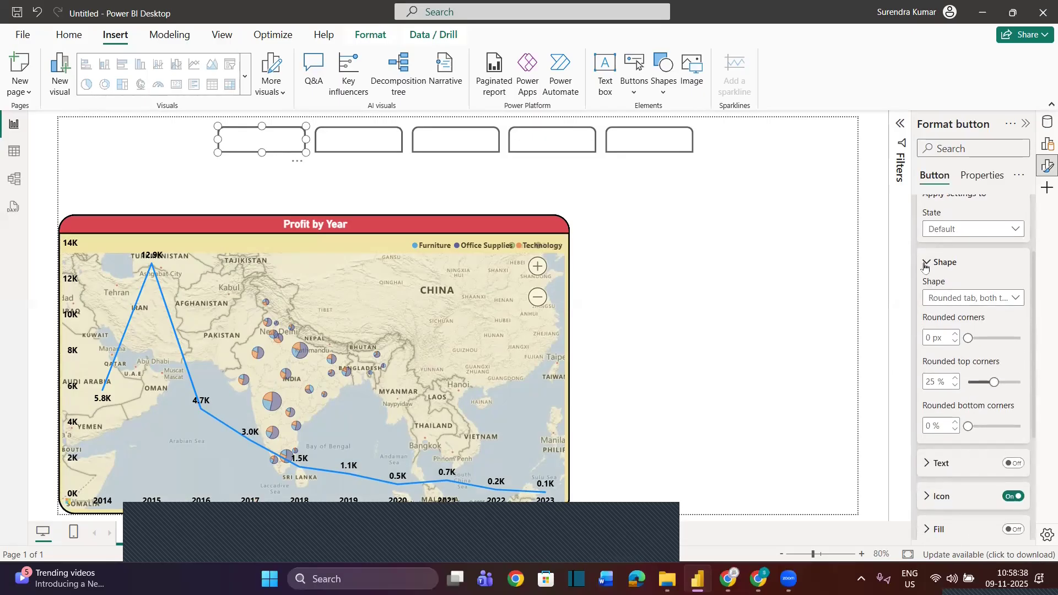
click(927, 263)
click(1013, 295)
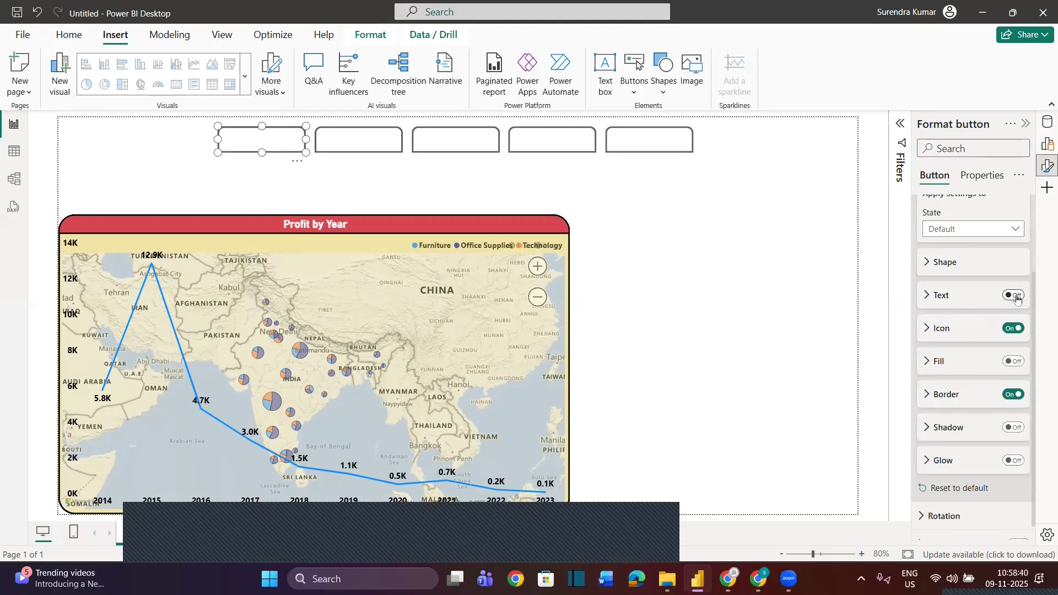
click(927, 296)
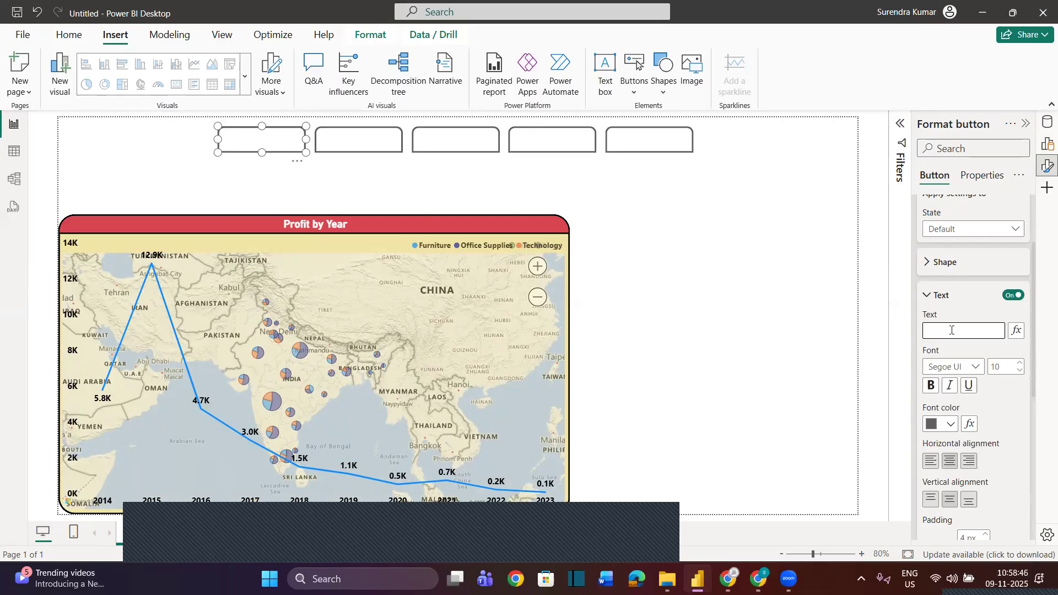
text(Pie Chart)
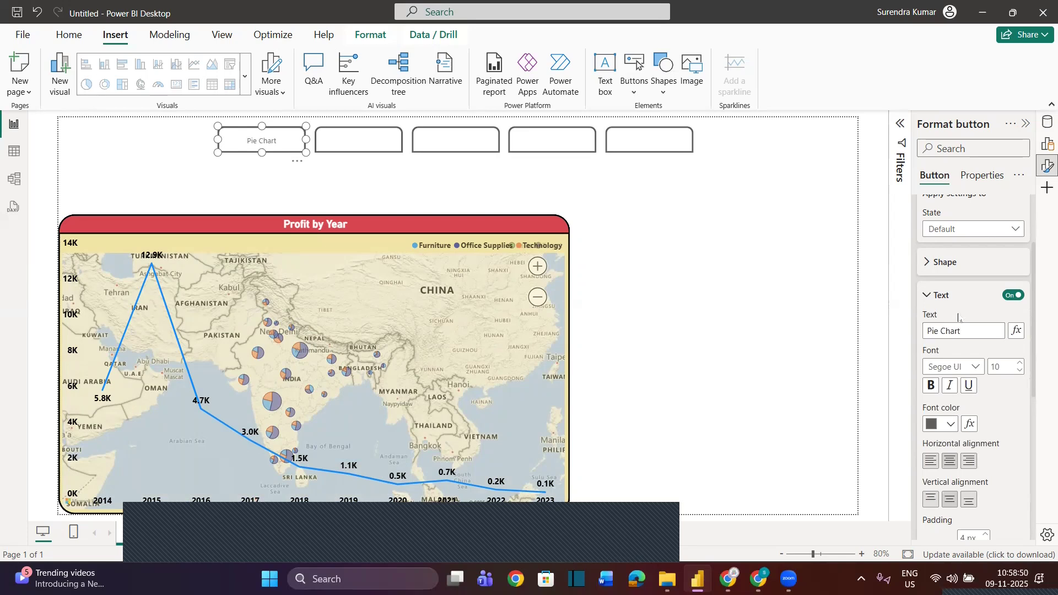
Format the first button's label as bold, size 12 and black
click(931, 386)
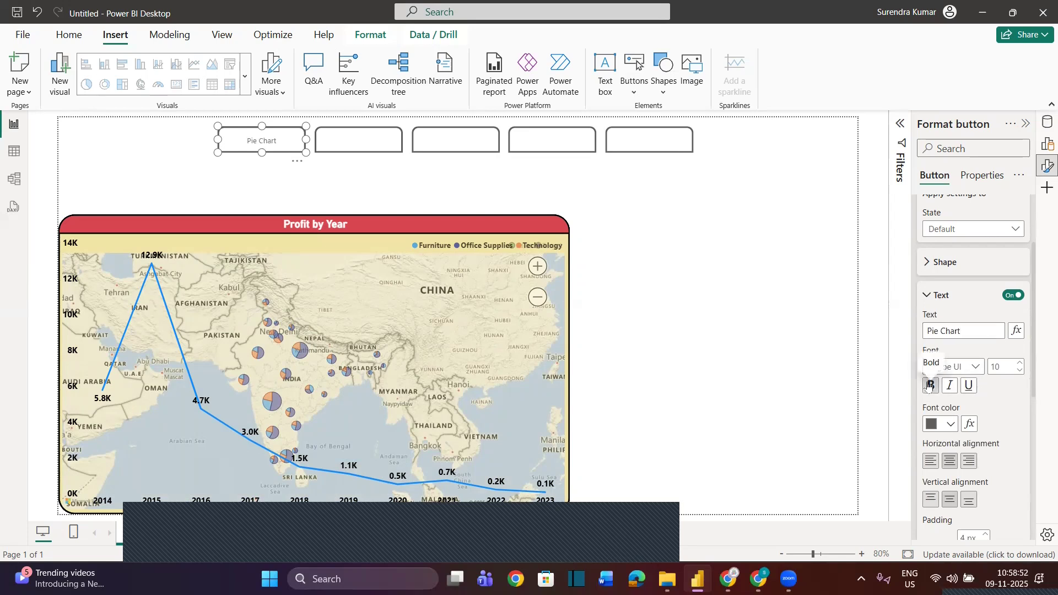
double_click(1017, 365)
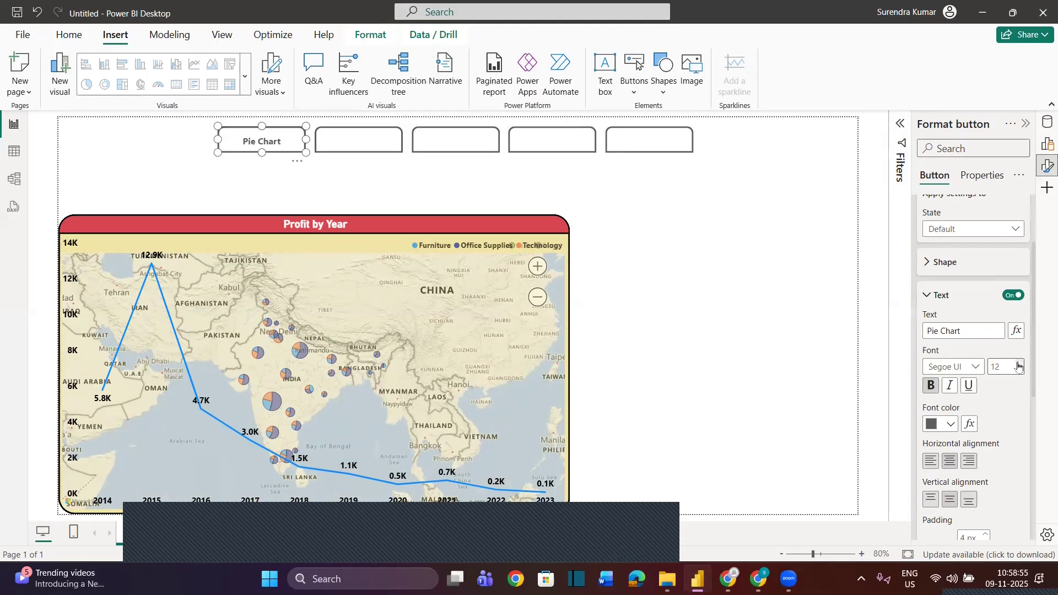
click(949, 425)
click(852, 364)
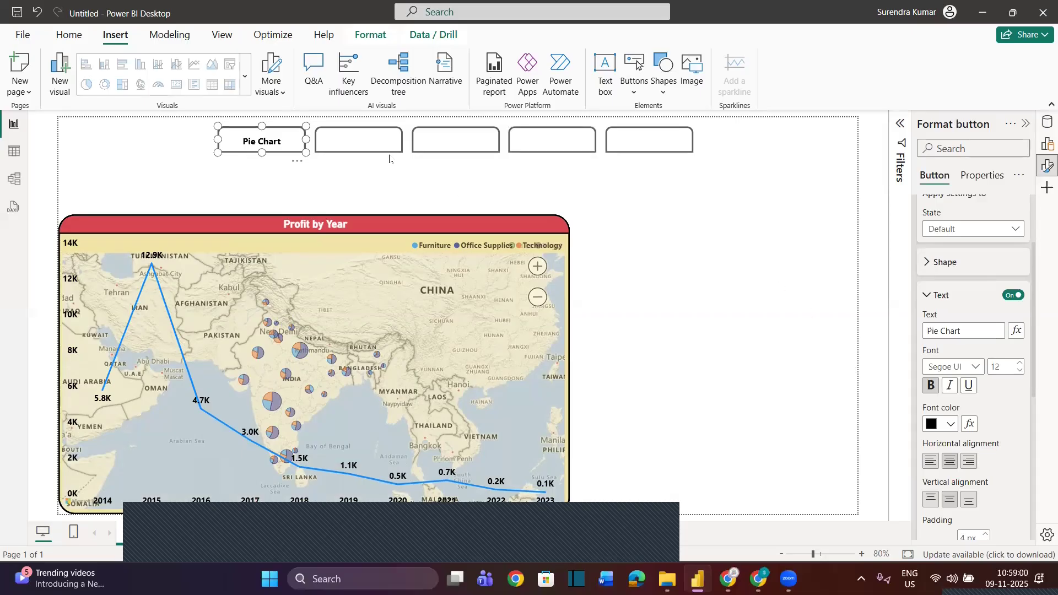
Turn on the second button's text and label it "Column Chart"
click(369, 144)
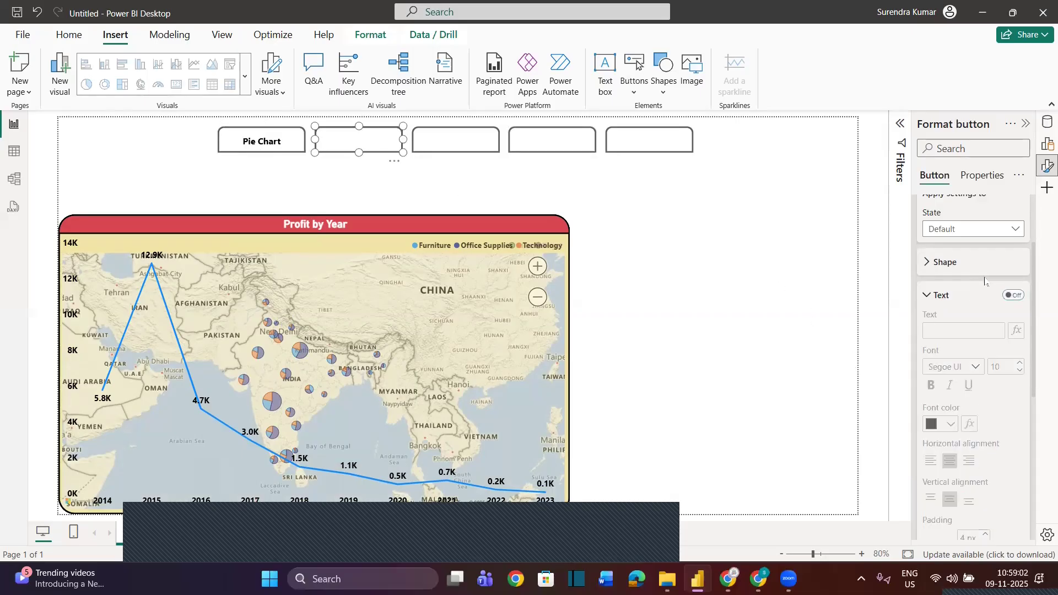
click(1013, 295)
click(953, 333)
text(Column Chart)
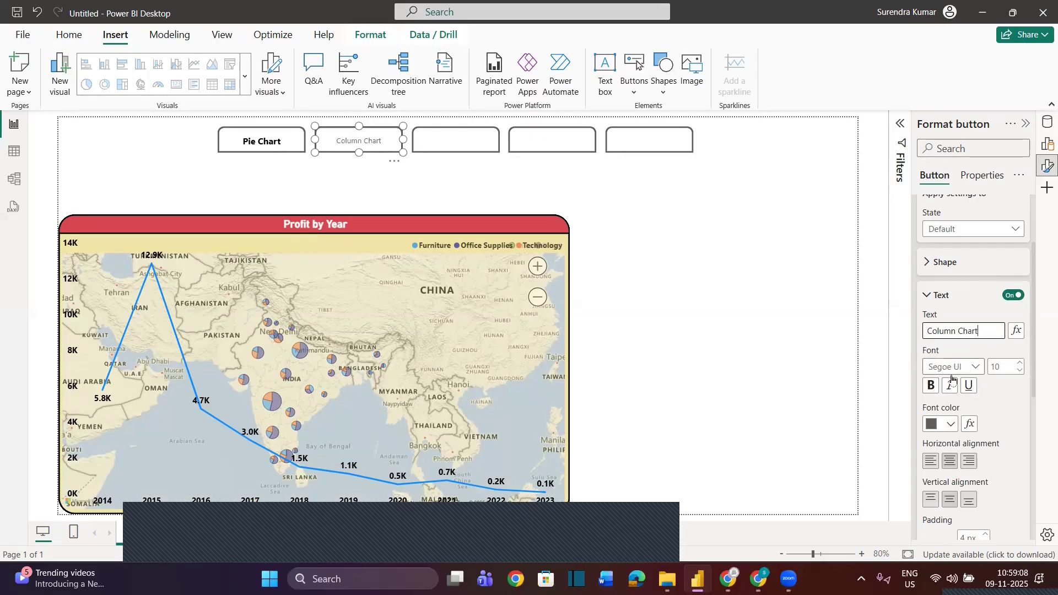
Format the Column Chart button's label as bold, size 12 and black
click(1021, 363)
click(1021, 363)
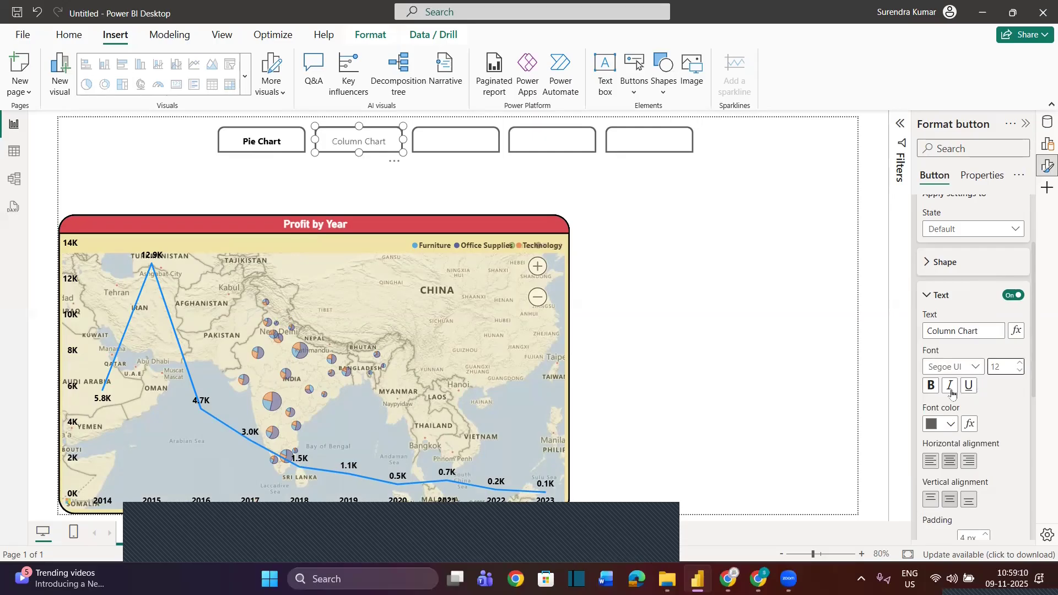
click(950, 424)
click(852, 366)
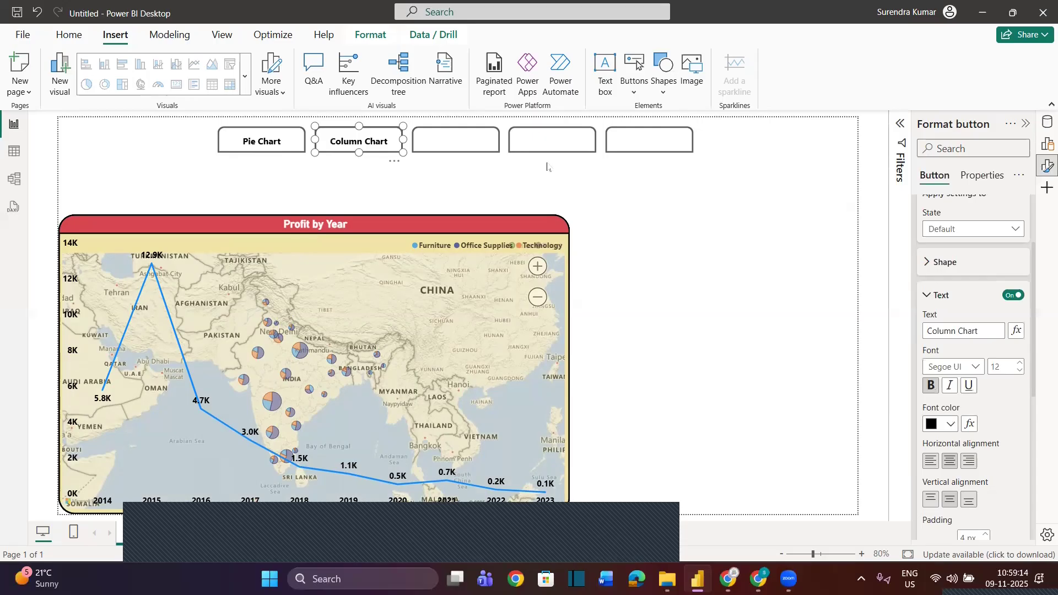
Turn on the third button's text and label it "Bar Chart"
click(453, 145)
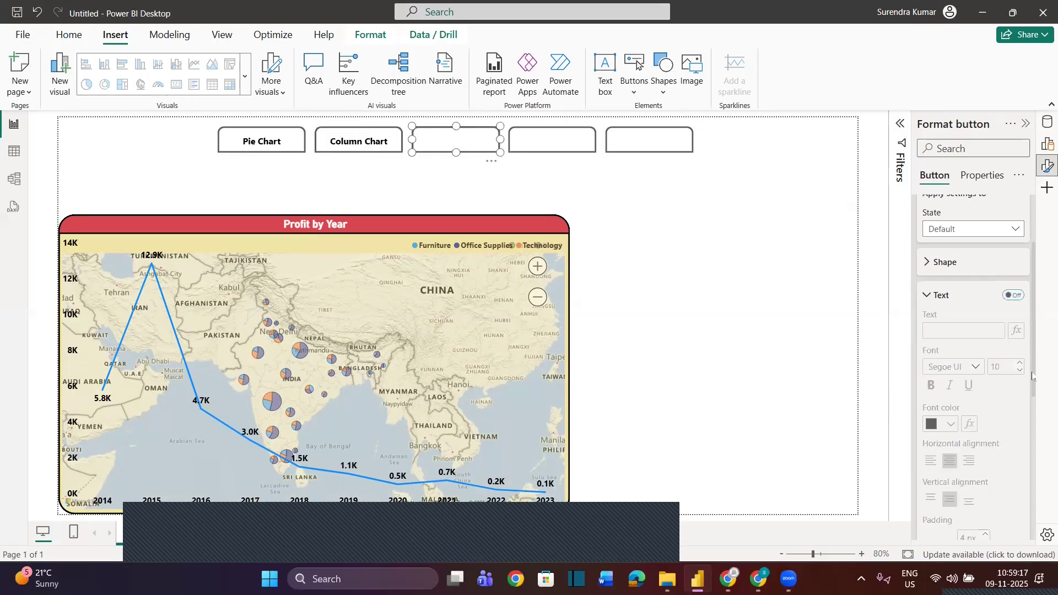
click(1012, 296)
click(968, 331)
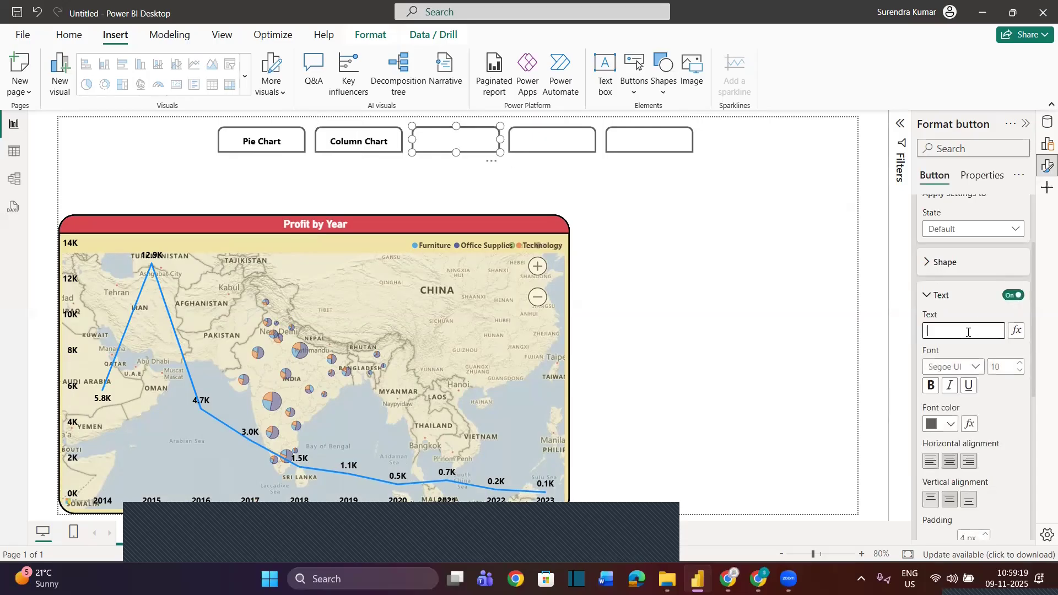
text(Bar Chart)
Format the Bar Chart button's label as bold, size 12 and black
click(931, 385)
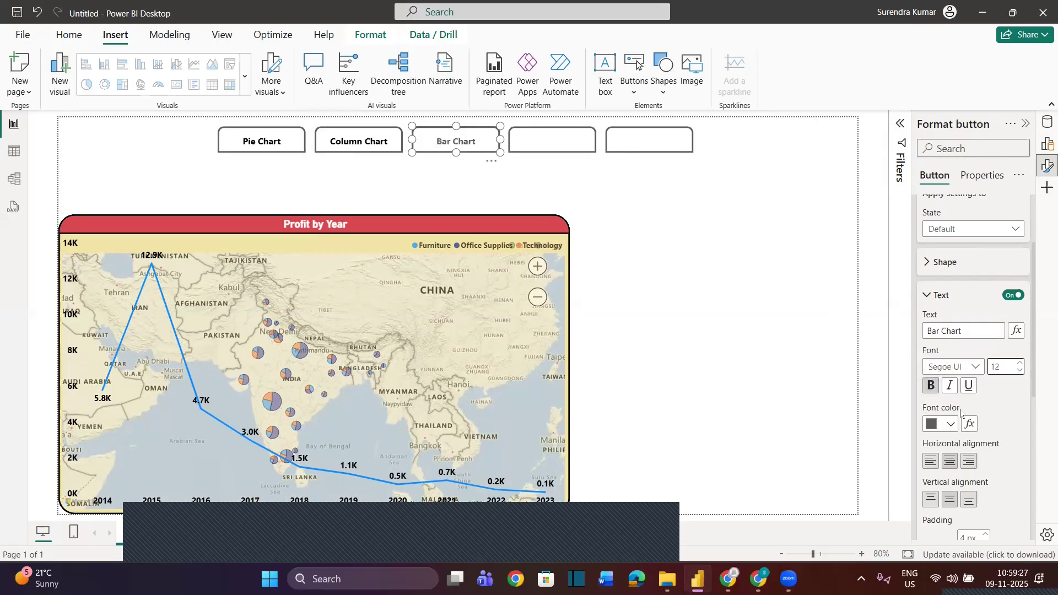
click(943, 424)
click(853, 366)
Turn on the fourth button's text and label it "Map Chart"
click(573, 148)
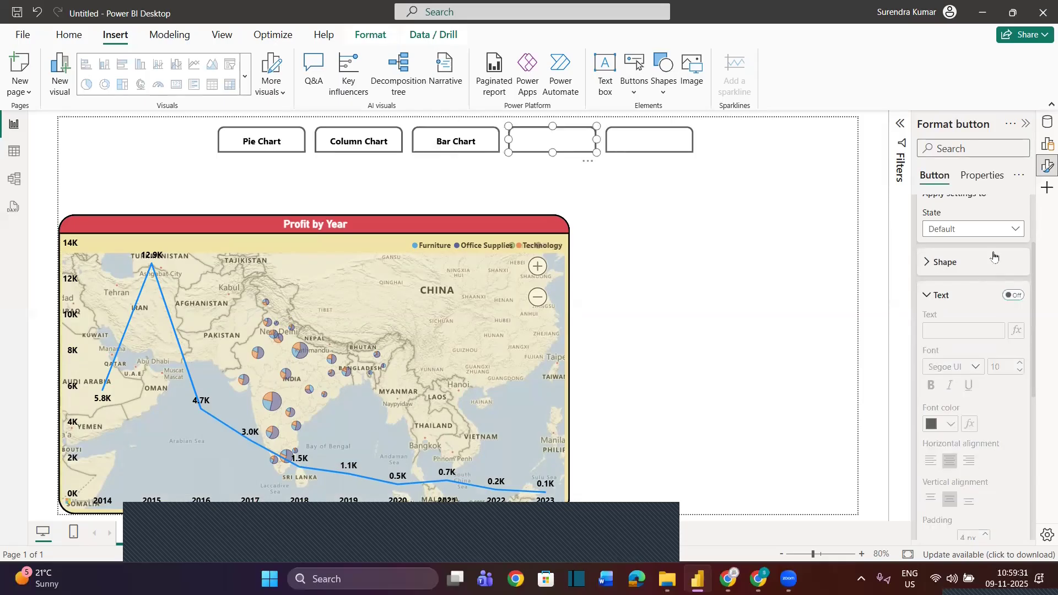
click(1013, 298)
click(958, 332)
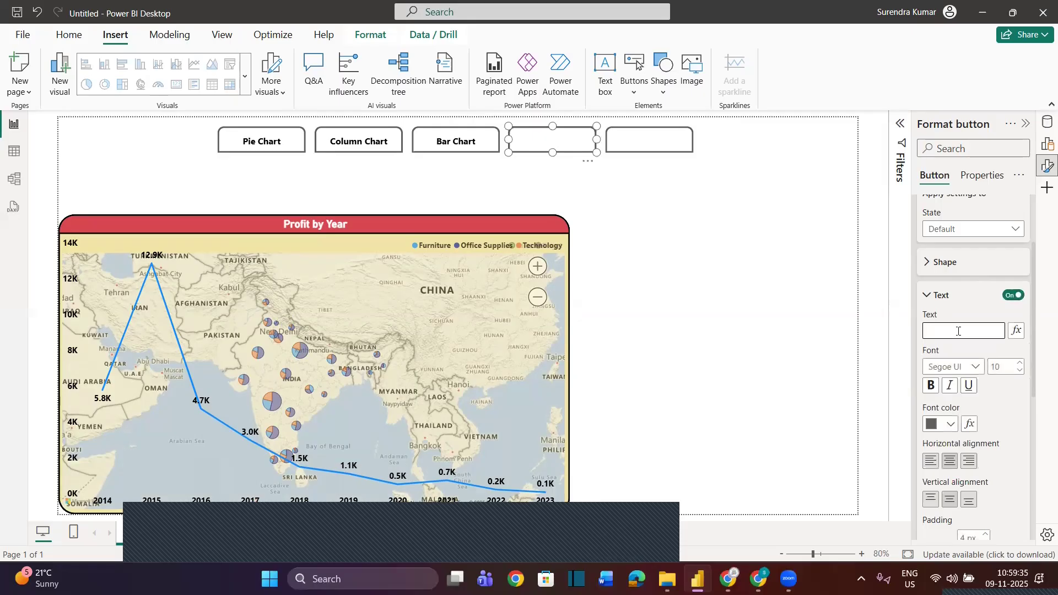
text(Map Chart)
Format the Map Chart button's label as size 12, bold and black
click(1018, 363)
click(1018, 364)
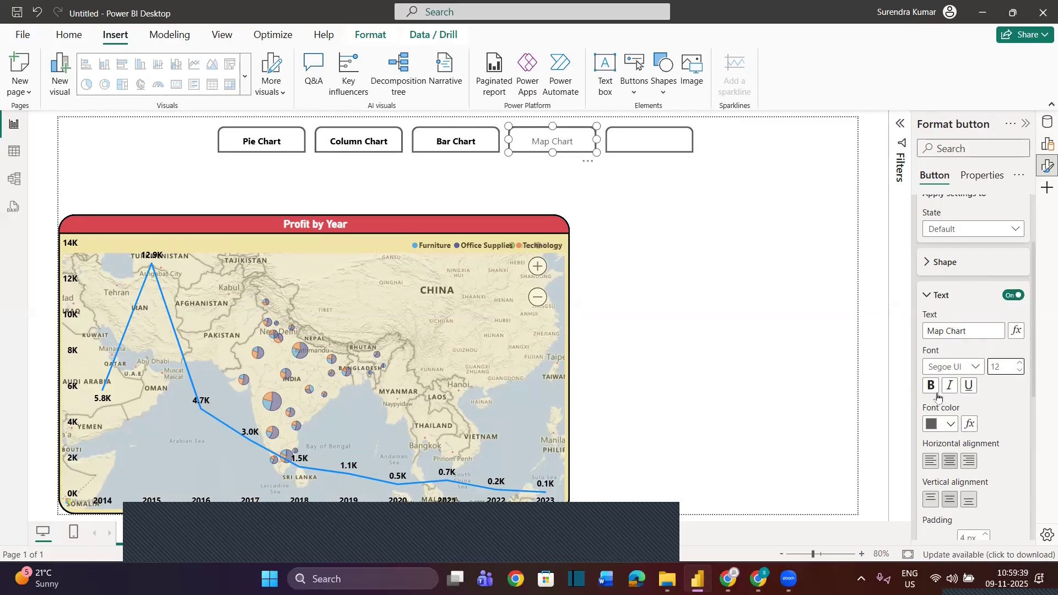
click(932, 387)
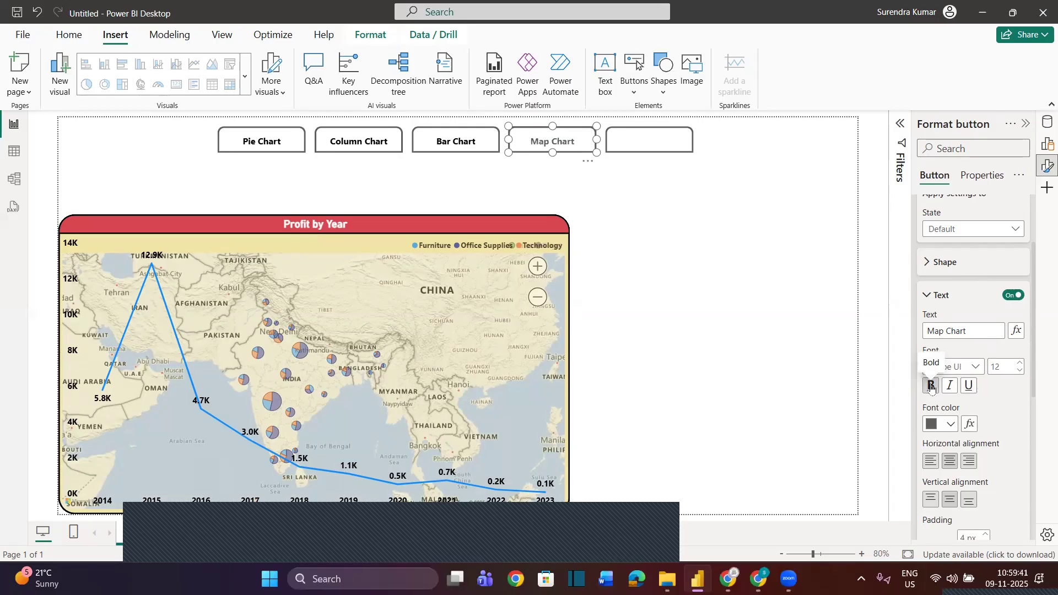
click(951, 424)
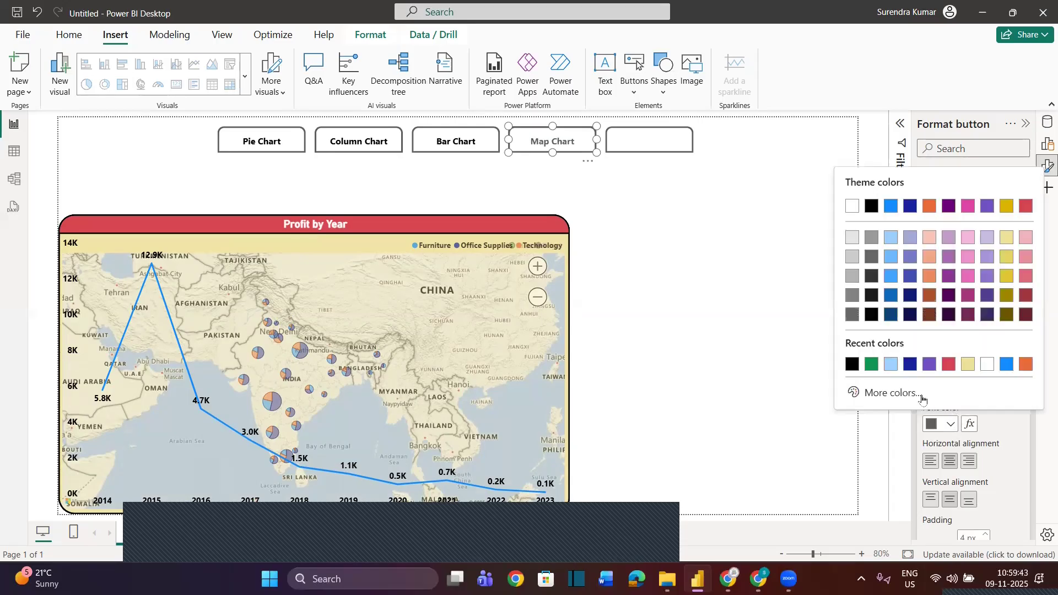
click(853, 365)
Turn on the fifth button's text and label it "Line Chart"
click(649, 140)
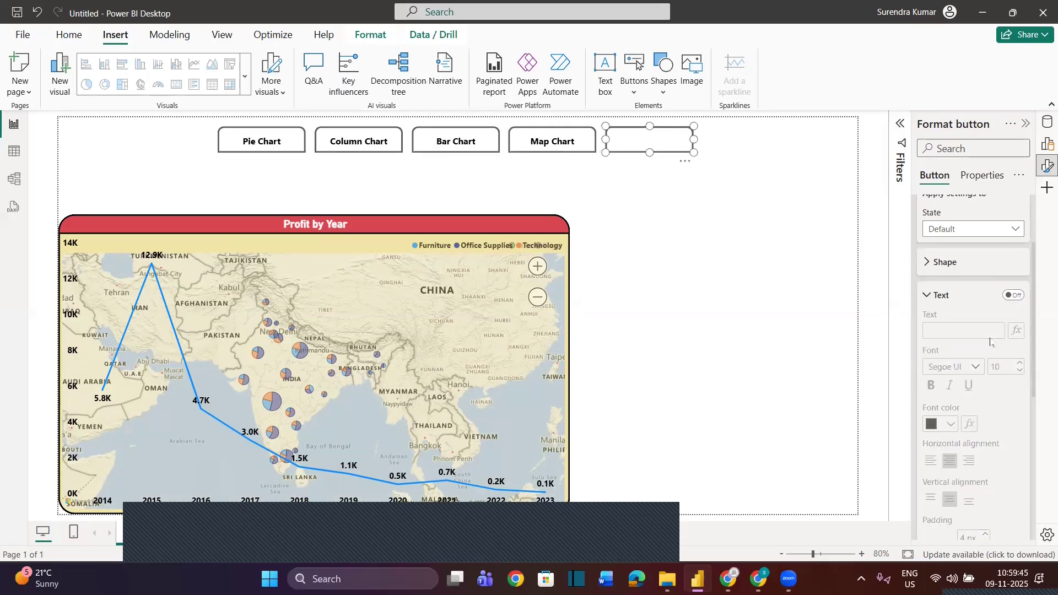
click(1013, 295)
click(962, 332)
text(Line Chart)
Format the Line Chart button's label as bold and black, and raise its font size to match the other labels
click(930, 386)
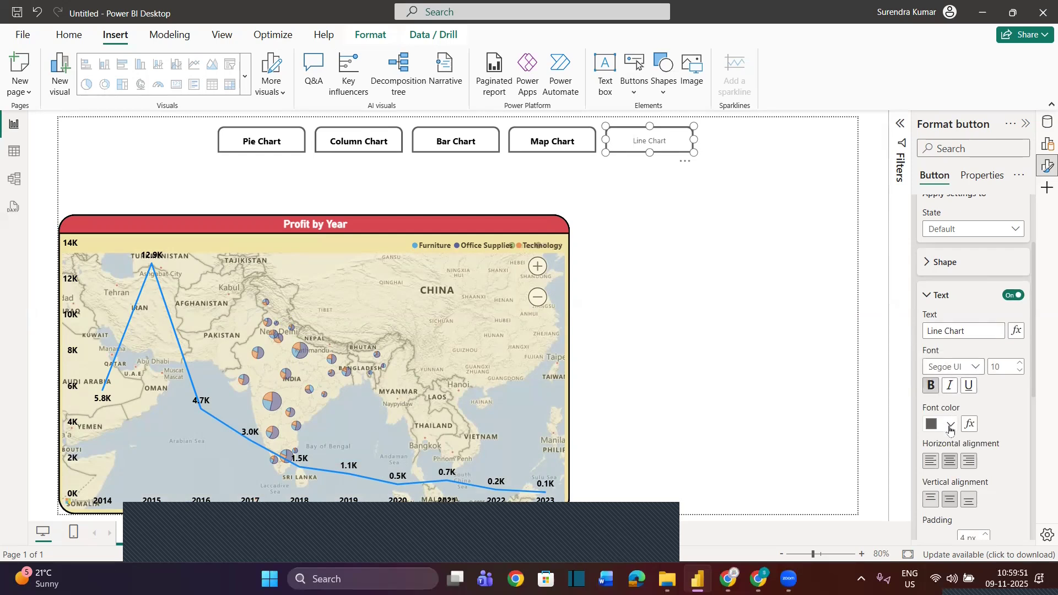
click(950, 425)
click(859, 368)
click(1019, 363)
click(831, 282)
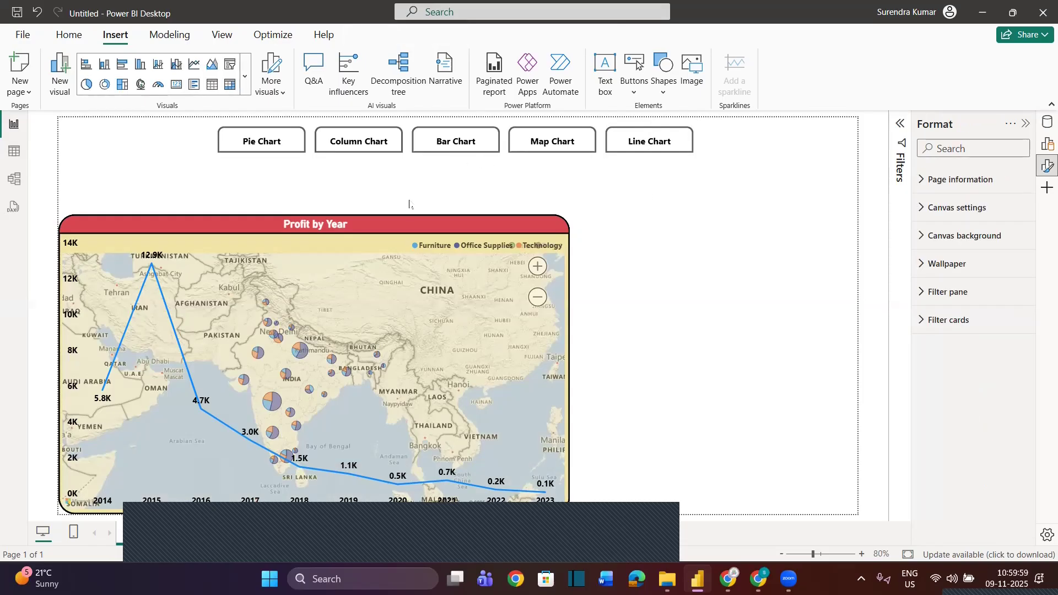
Turn off the Format, Build, Data and Filters panes and show the Bookmarks and Selection panes
click(1026, 124)
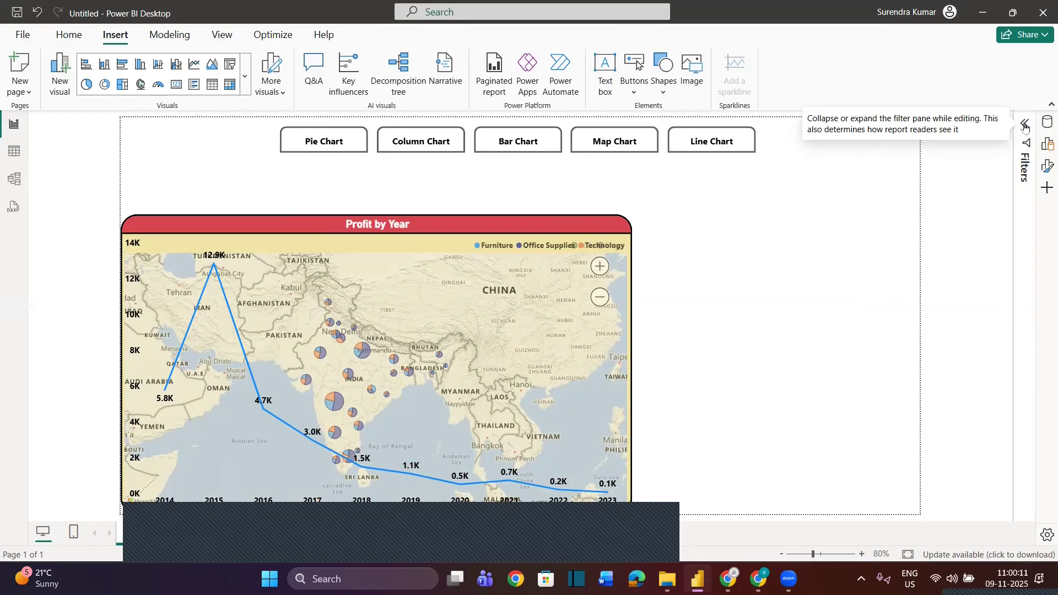
click(220, 35)
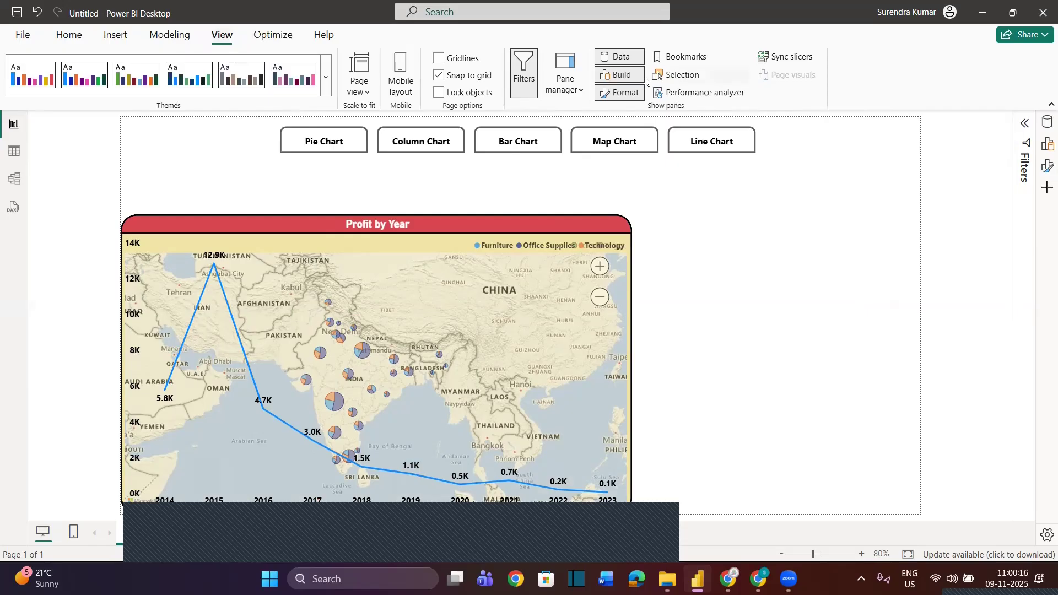
click(613, 94)
click(613, 80)
click(614, 57)
click(530, 73)
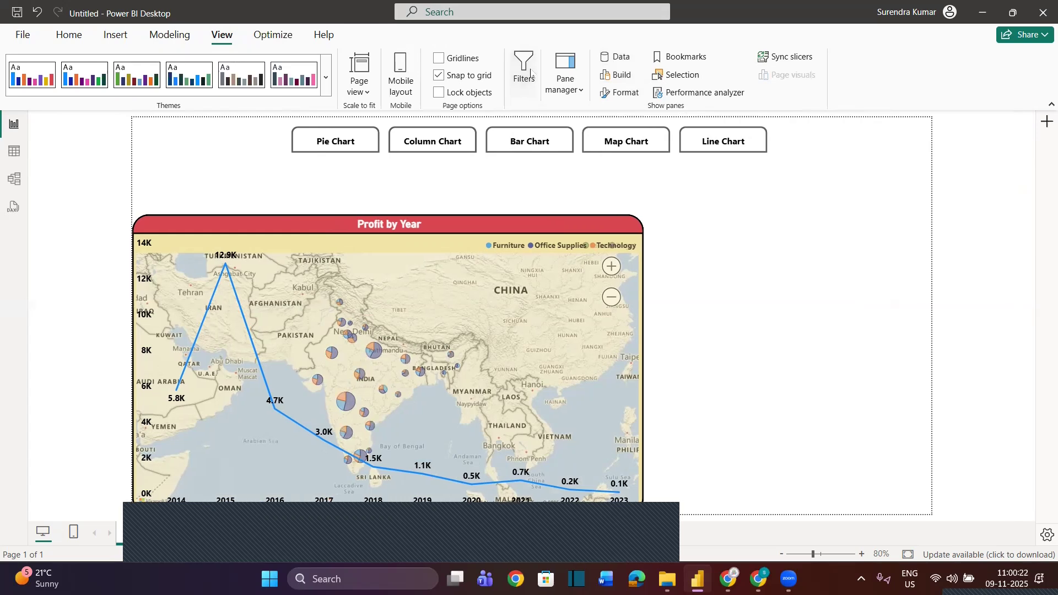
click(677, 58)
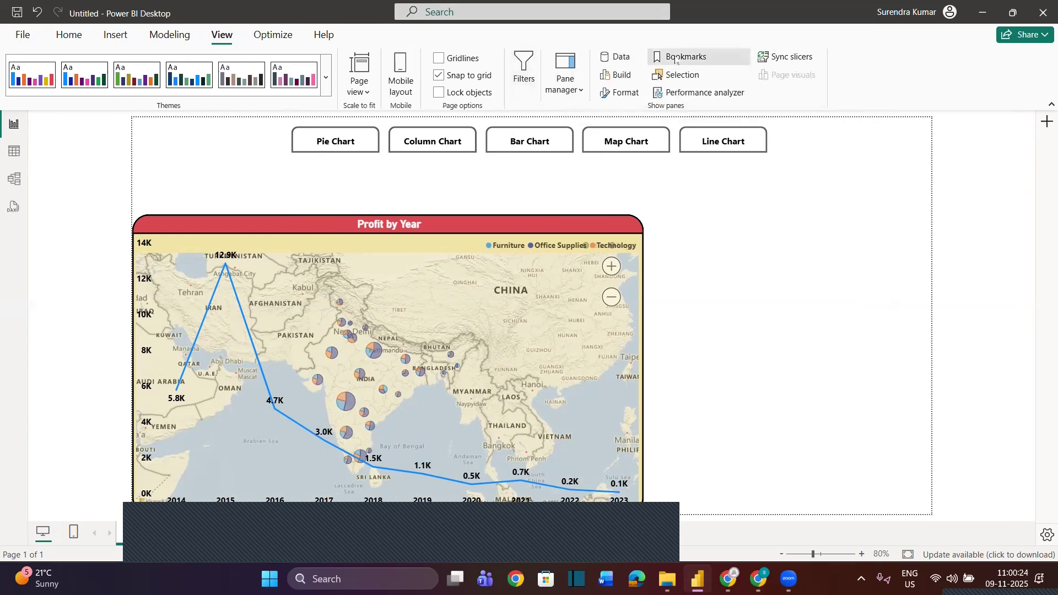
click(682, 75)
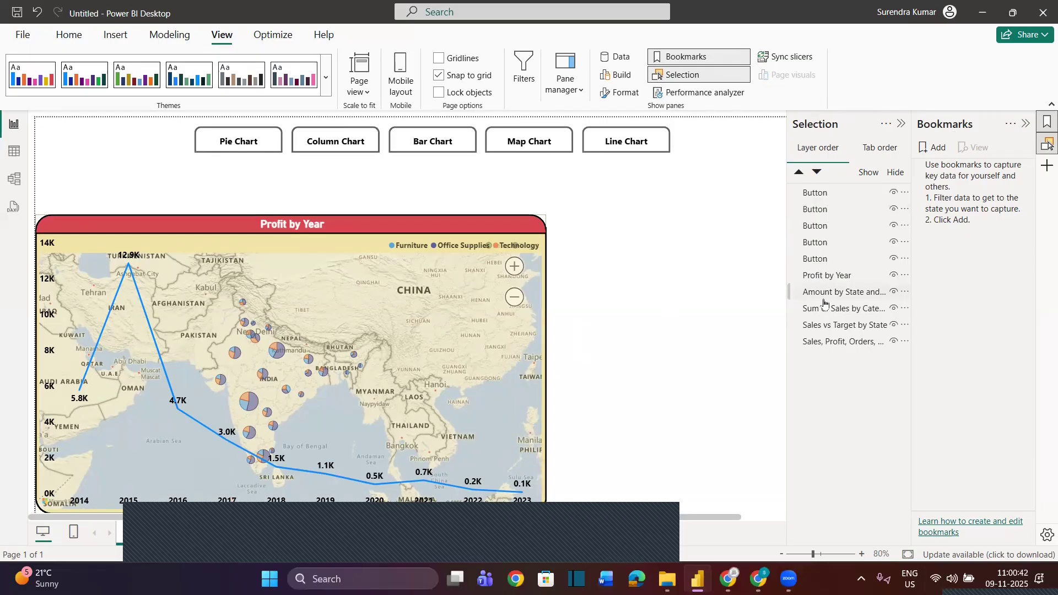
Hide the five buttons on the page one by one
click(894, 193)
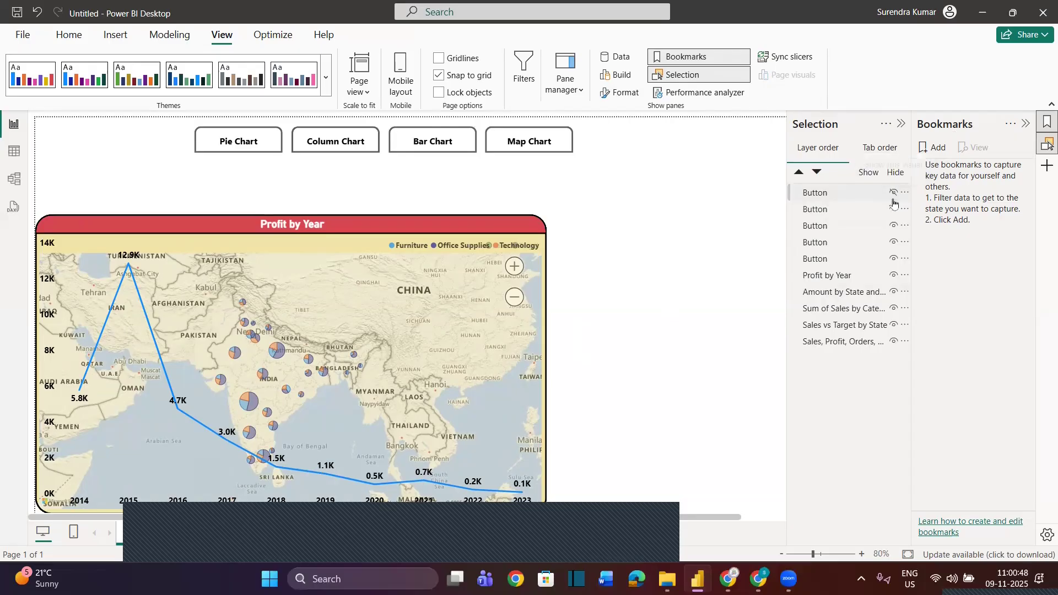
click(893, 209)
click(894, 225)
click(893, 241)
click(894, 258)
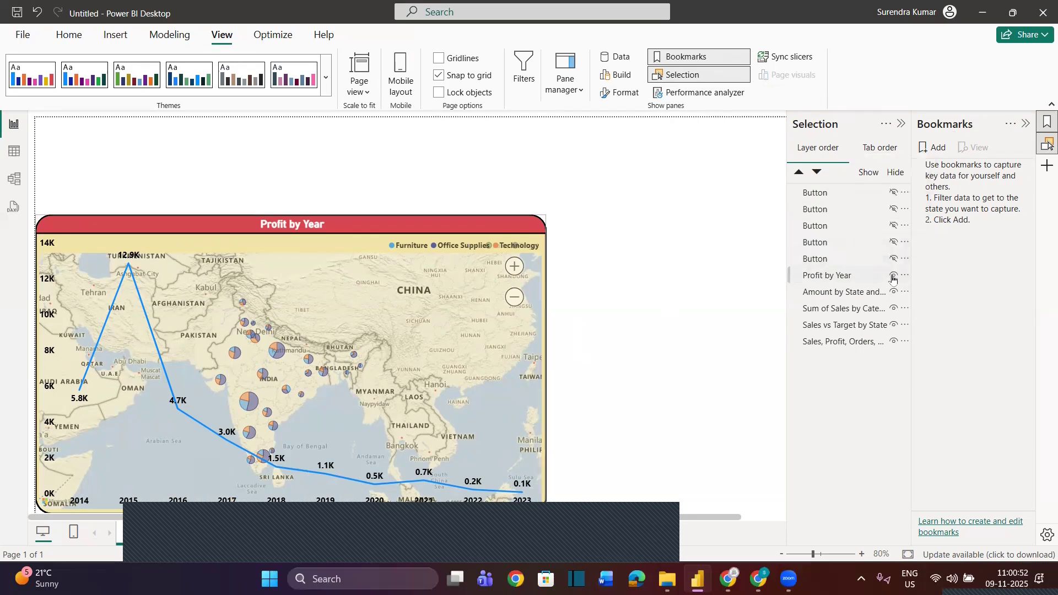
Hide the five visuals one by one, from Profit by Year down to the Segment pie chart
click(894, 275)
click(894, 292)
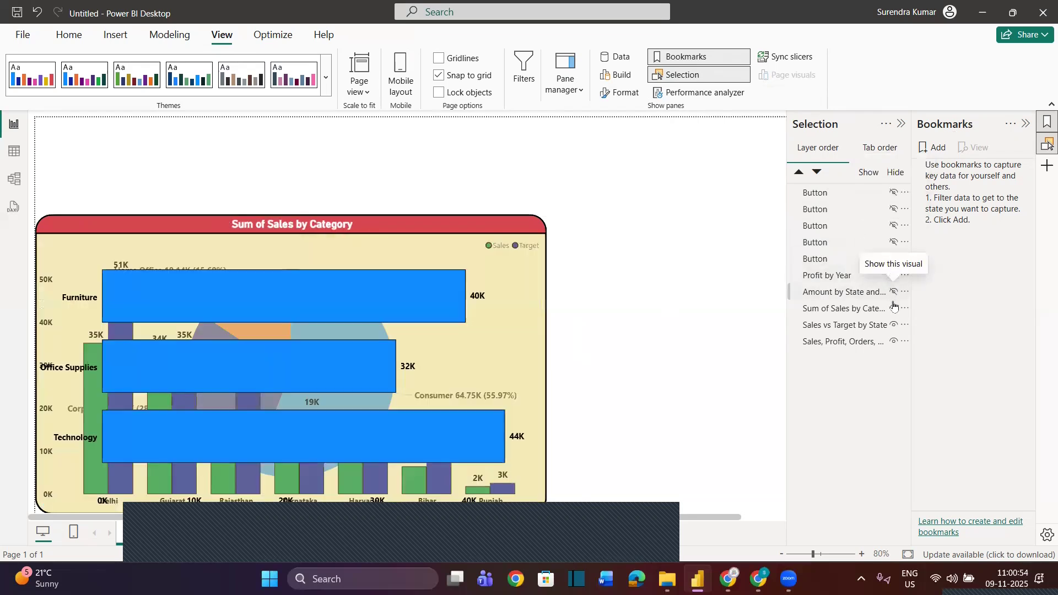
click(894, 308)
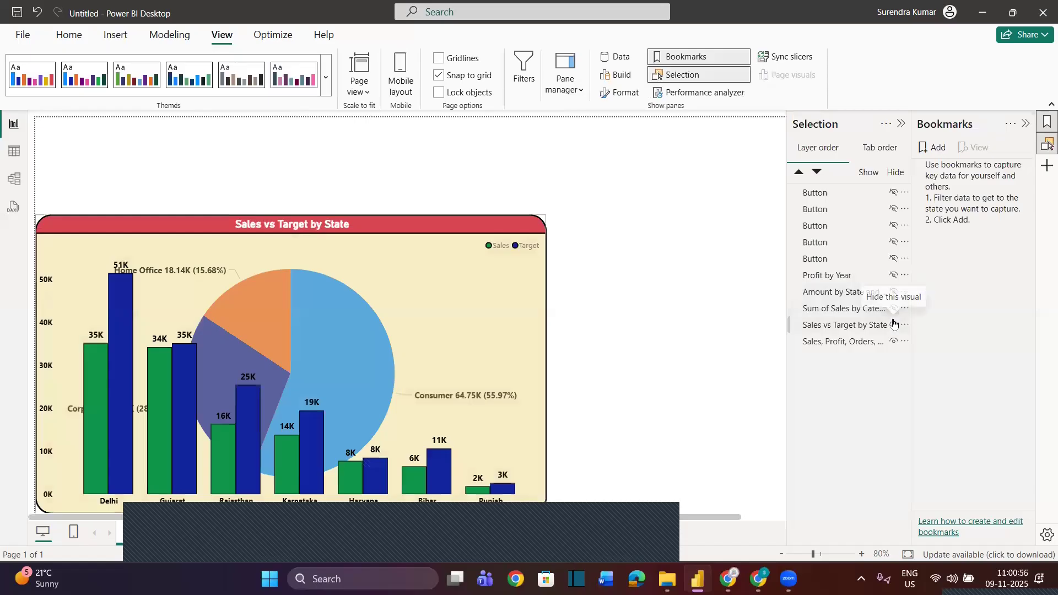
click(894, 324)
click(893, 341)
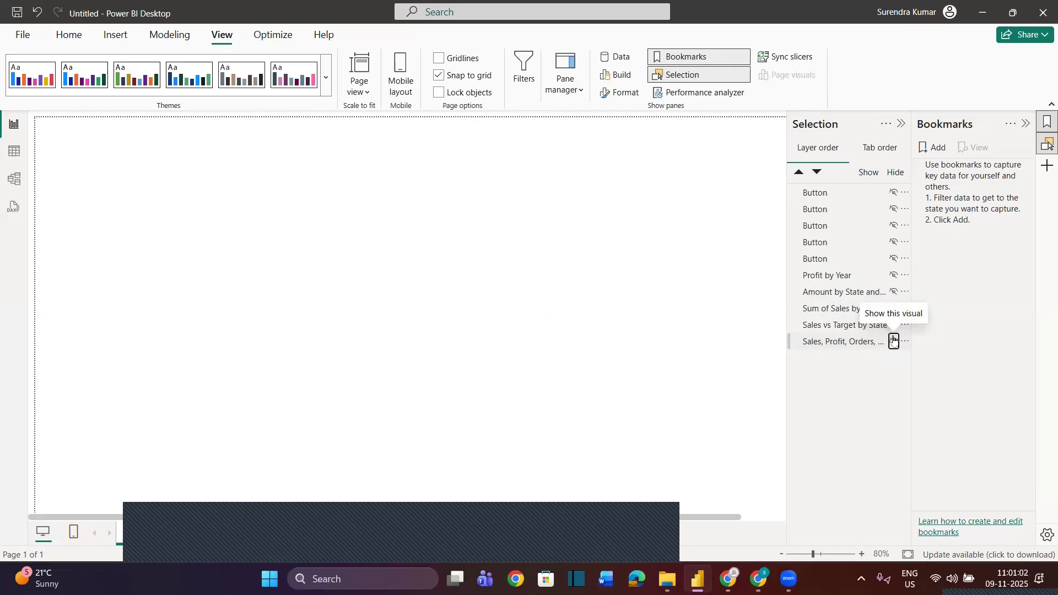
Show the five visuals one by one, from the Segment pie chart up to Profit by Year
click(894, 340)
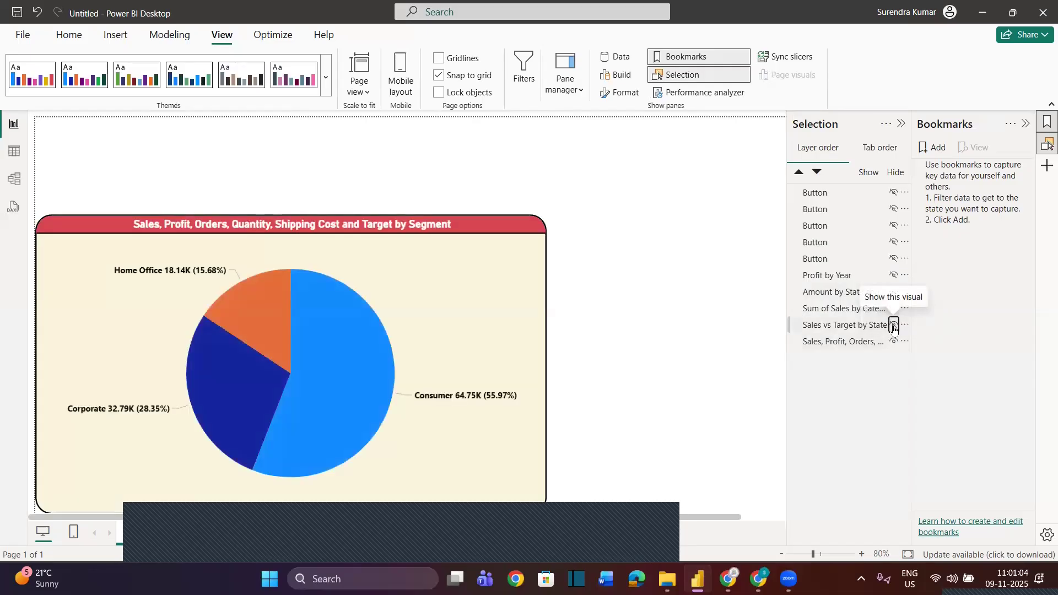
click(894, 325)
click(895, 309)
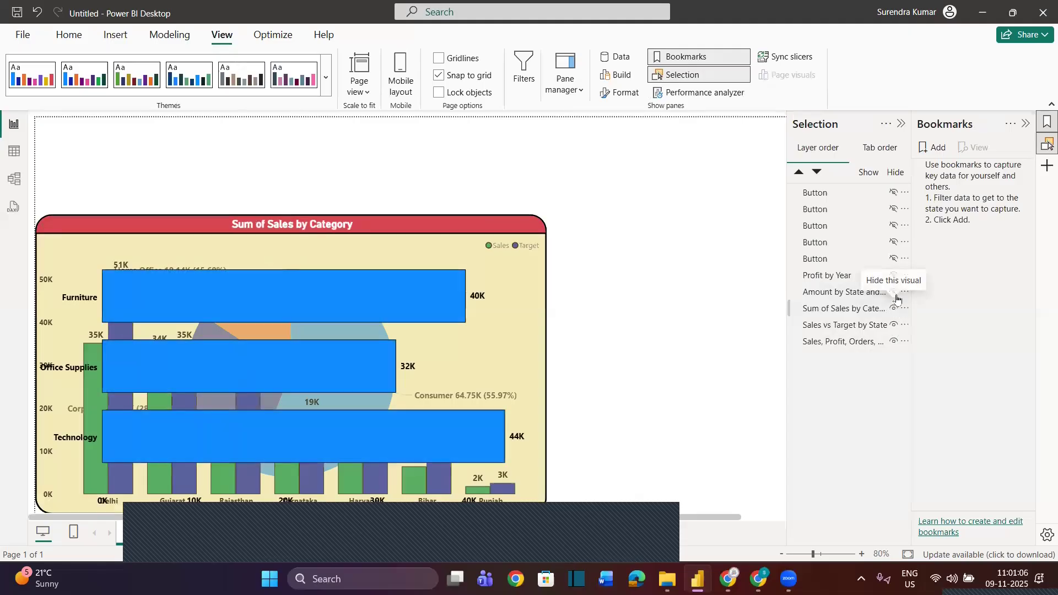
click(894, 292)
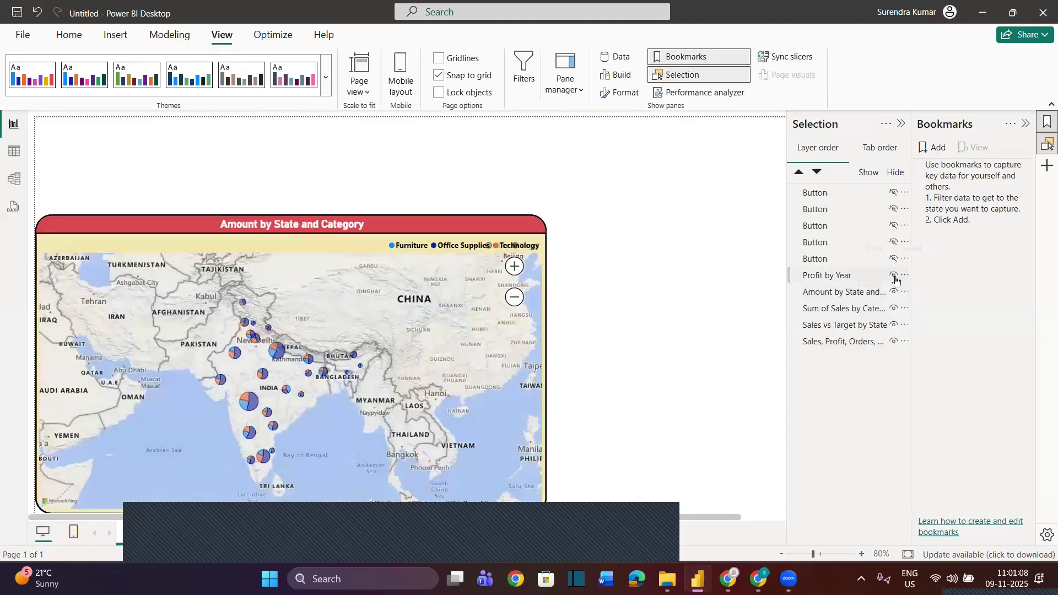
click(895, 275)
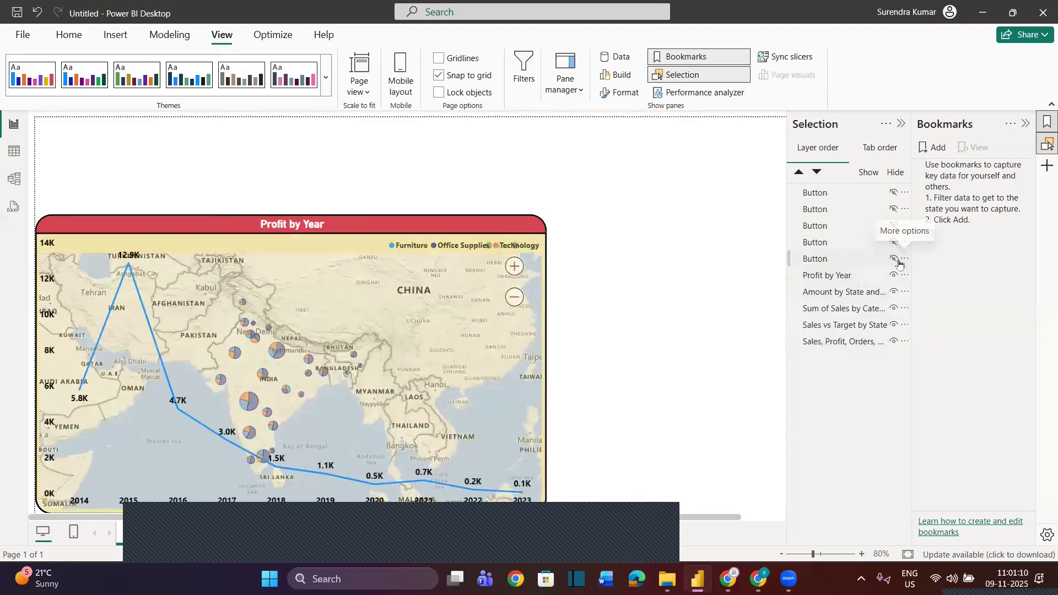
Show the five buttons again, and try hiding and showing all objects on the page at once
click(894, 259)
click(894, 243)
click(893, 226)
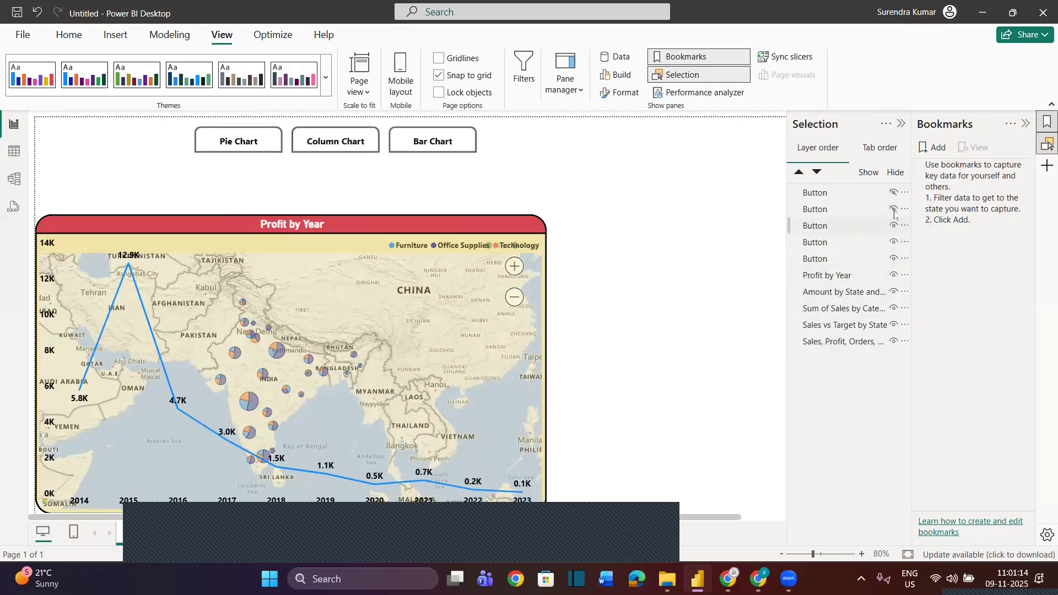
click(894, 210)
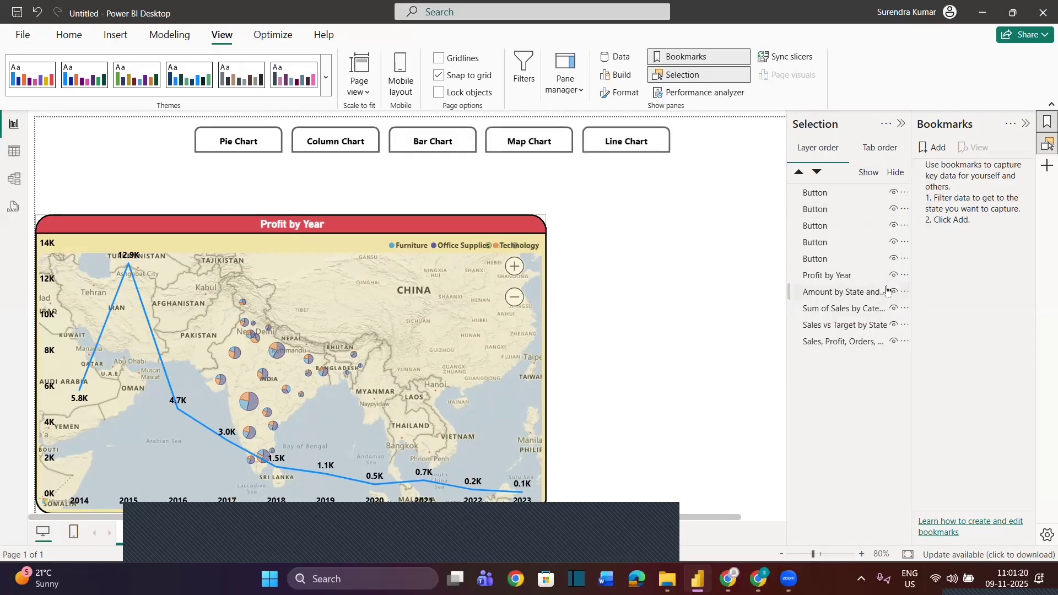
click(895, 172)
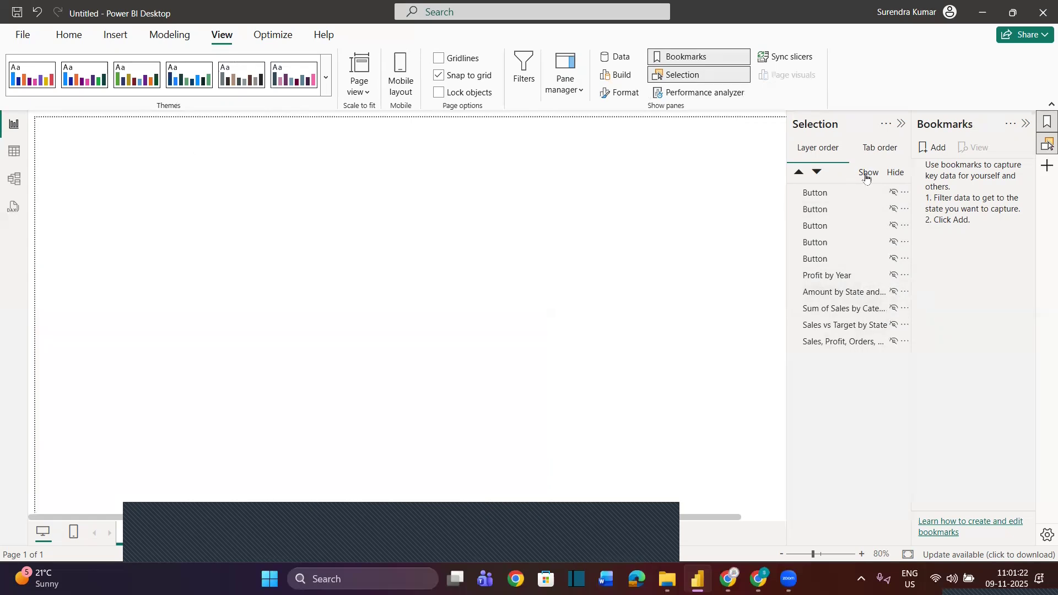
click(868, 172)
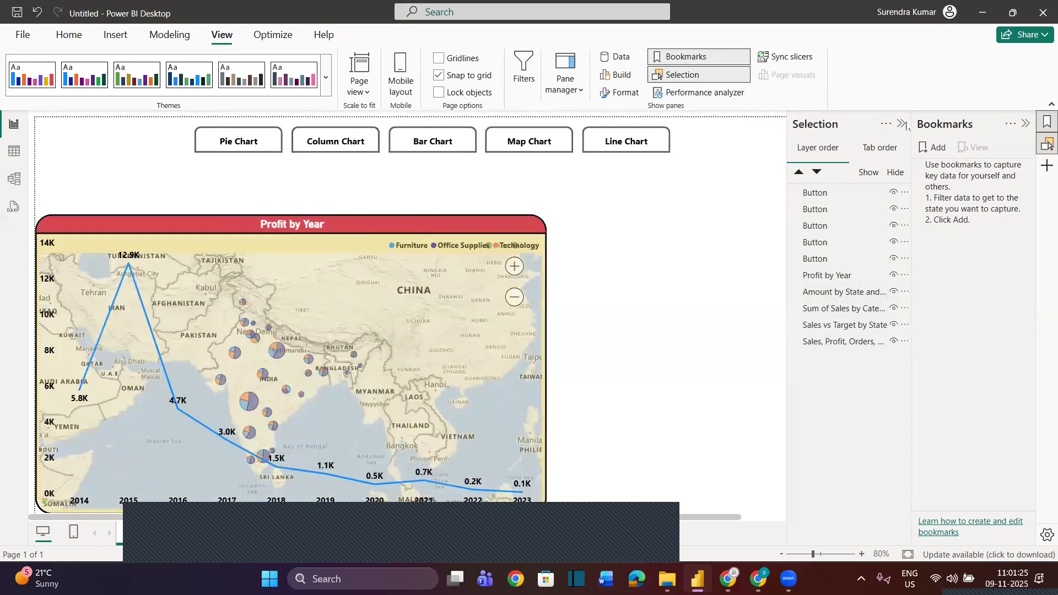
Collapse the Selection and Bookmarks panes and move the Profit by Year line chart to just below the button row, roughly centred
click(902, 126)
click(1025, 123)
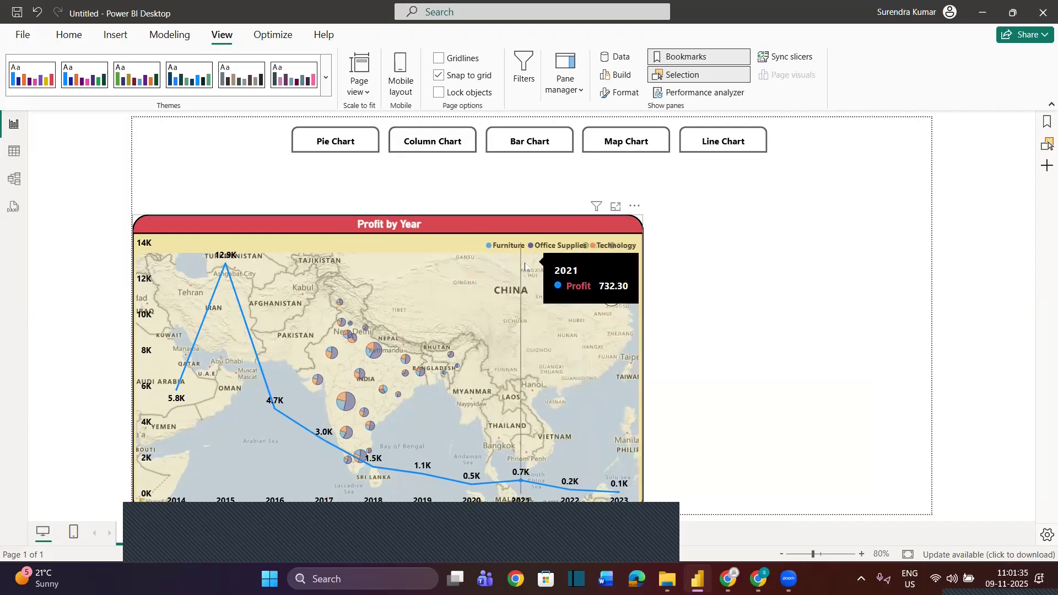
drag(482, 220, 621, 175)
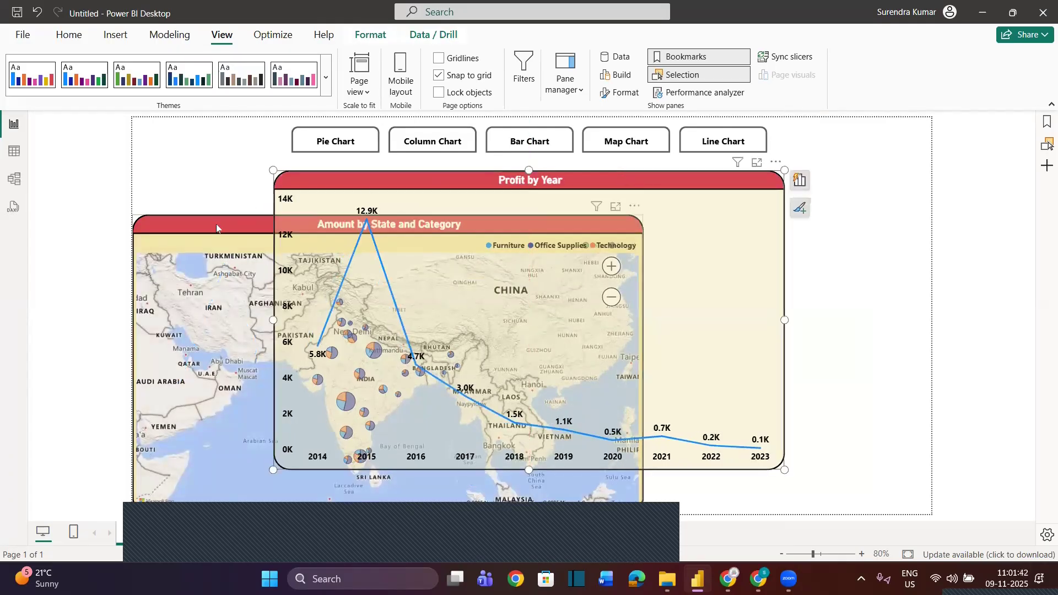
Stack the map, bar chart, column chart and pie chart exactly over the Profit by Year line chart below the button row
drag(339, 208, 361, 180)
drag(191, 220, 331, 175)
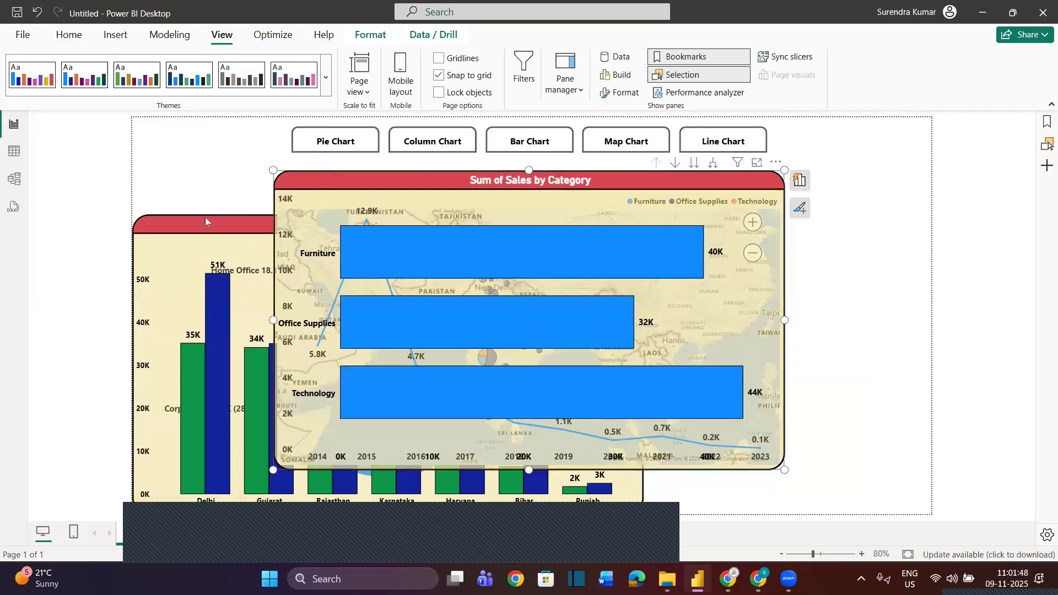
drag(261, 220, 351, 175)
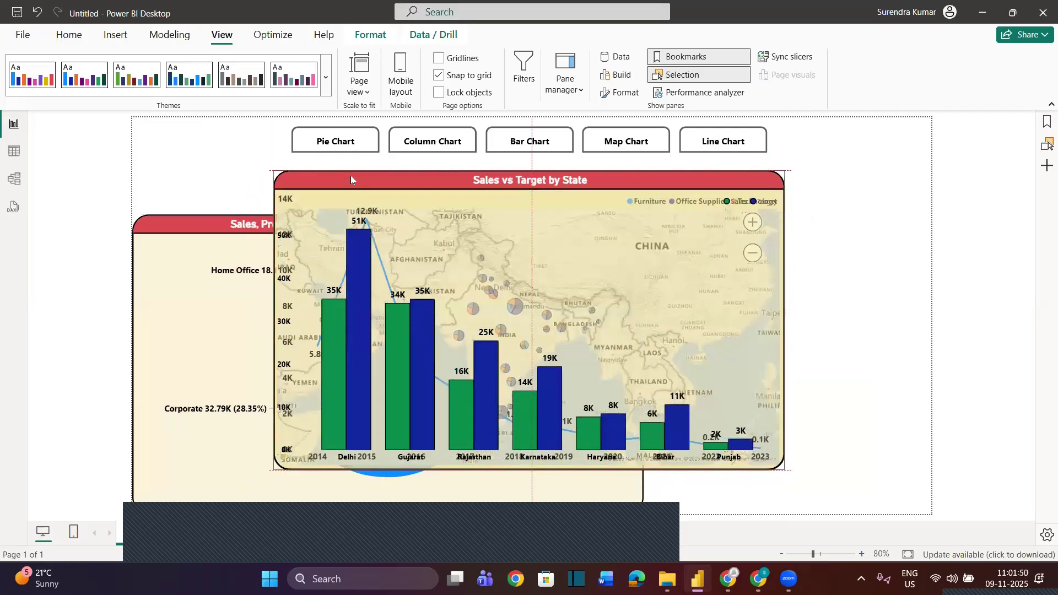
drag(201, 217, 346, 172)
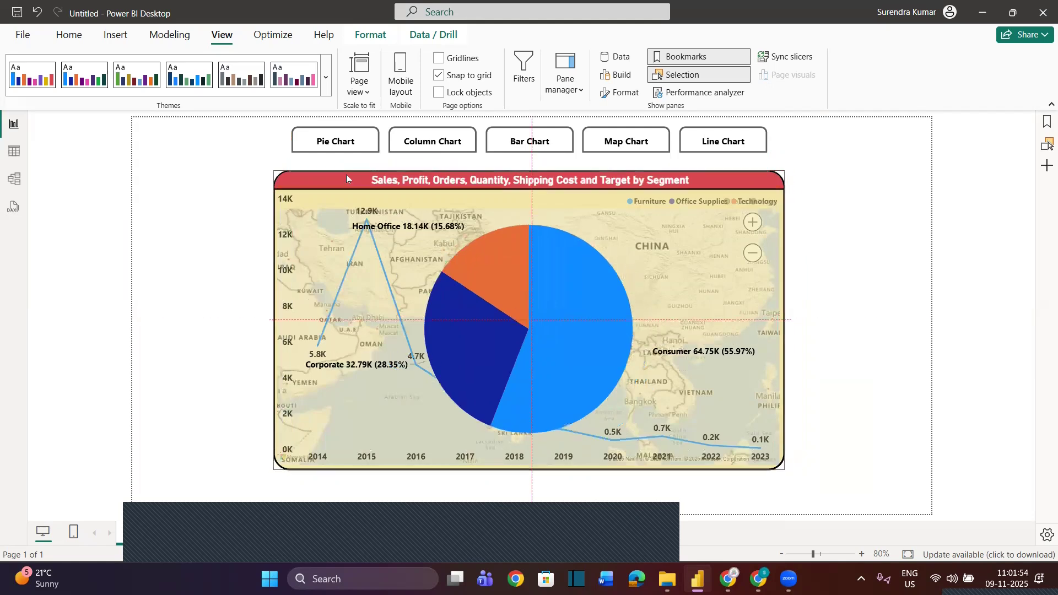
click(854, 320)
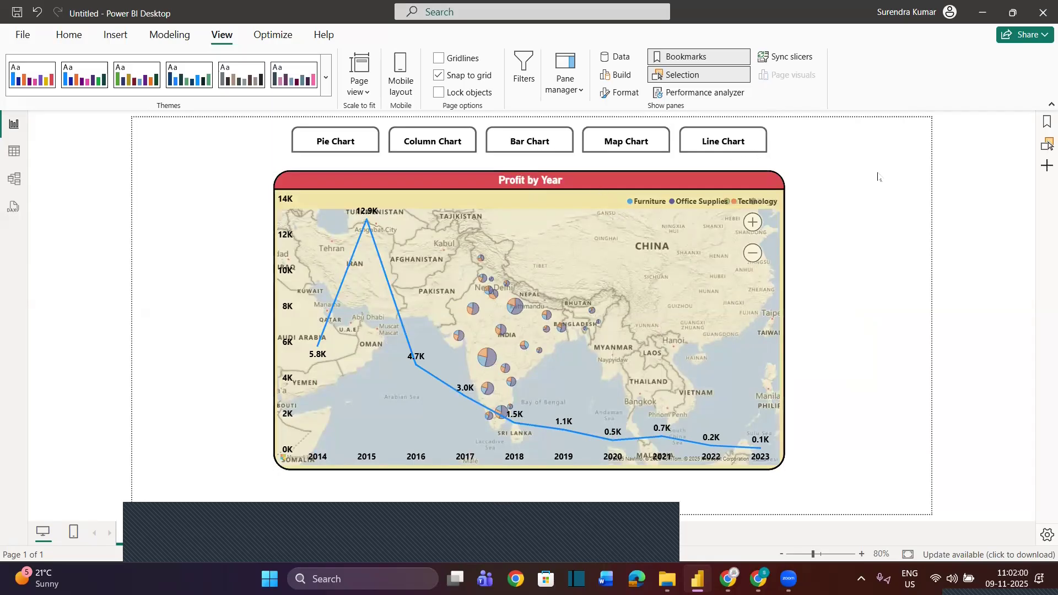
Reopen the Bookmarks and Selection panes and hide the pie chart, column chart, bar chart and map, leaving only Profit by Year visible
click(1046, 121)
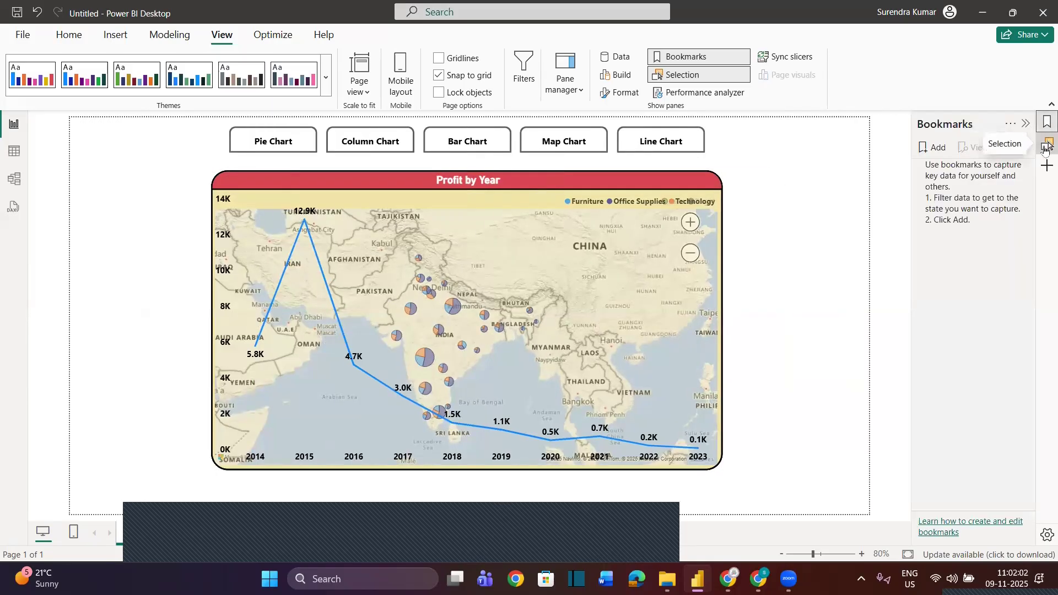
click(1045, 146)
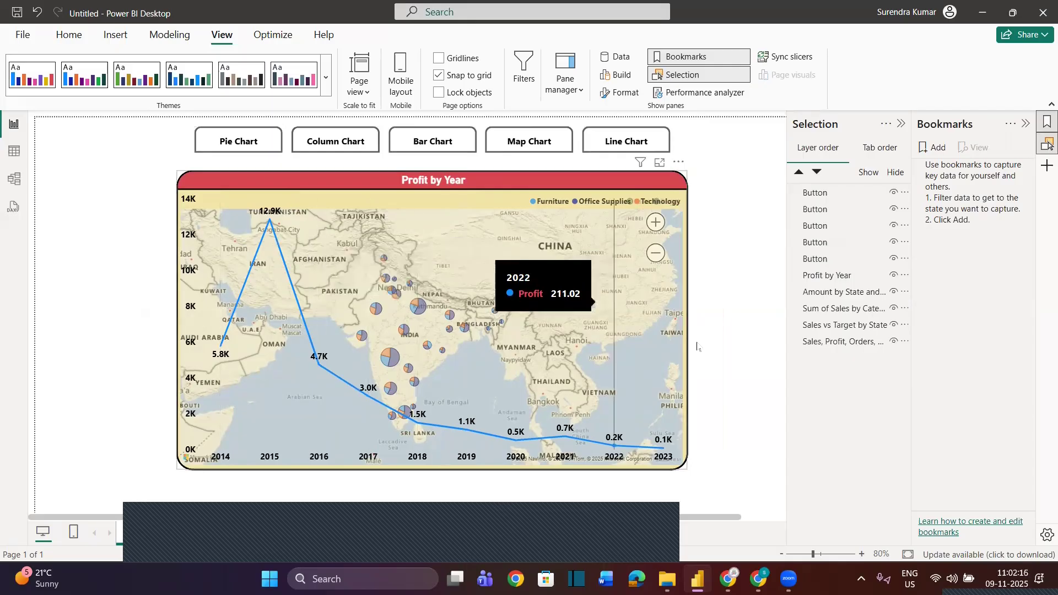
click(895, 342)
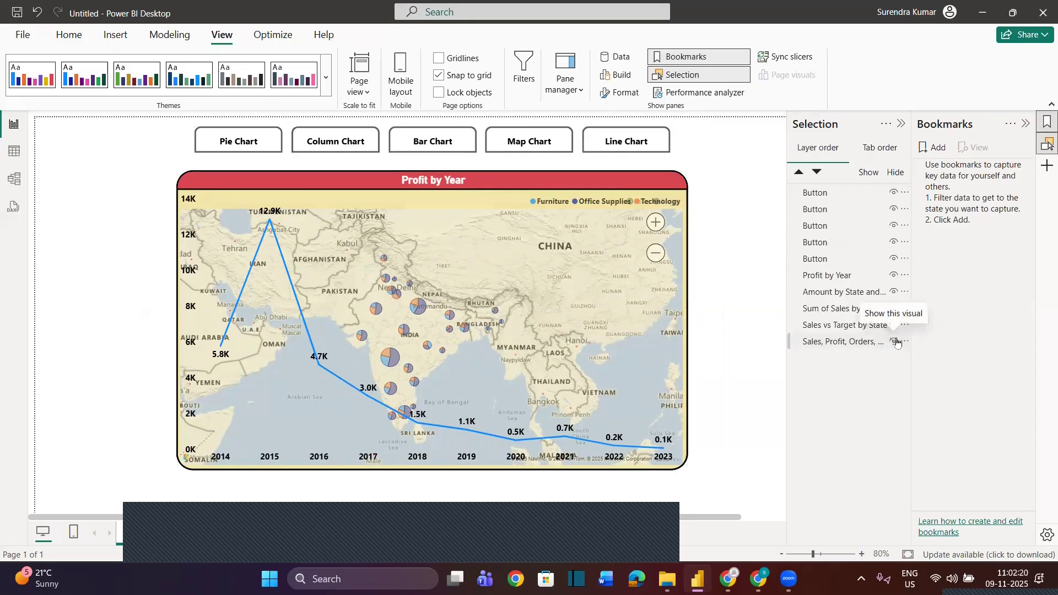
click(894, 327)
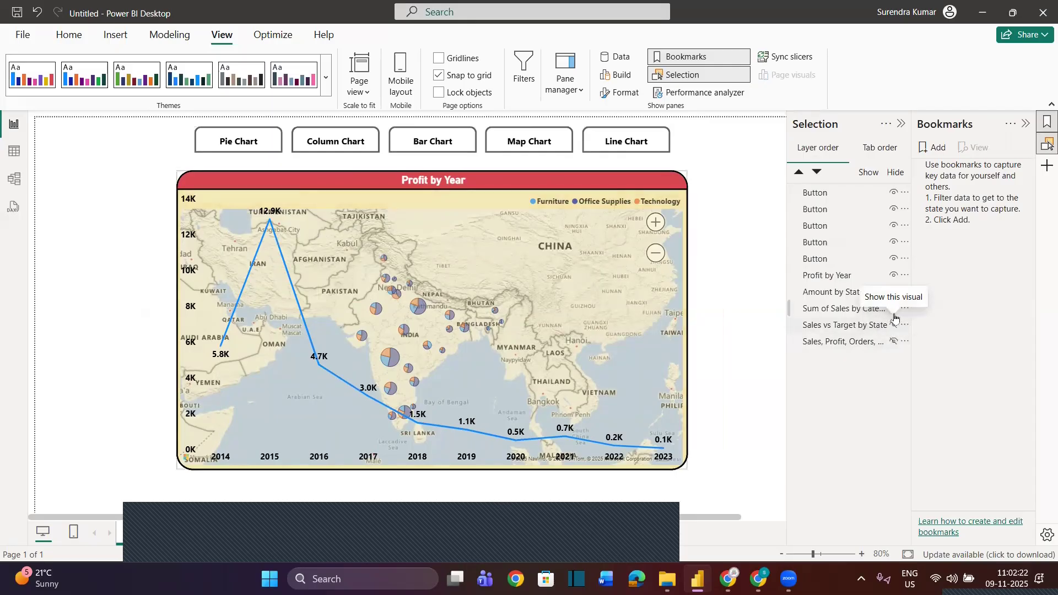
click(895, 310)
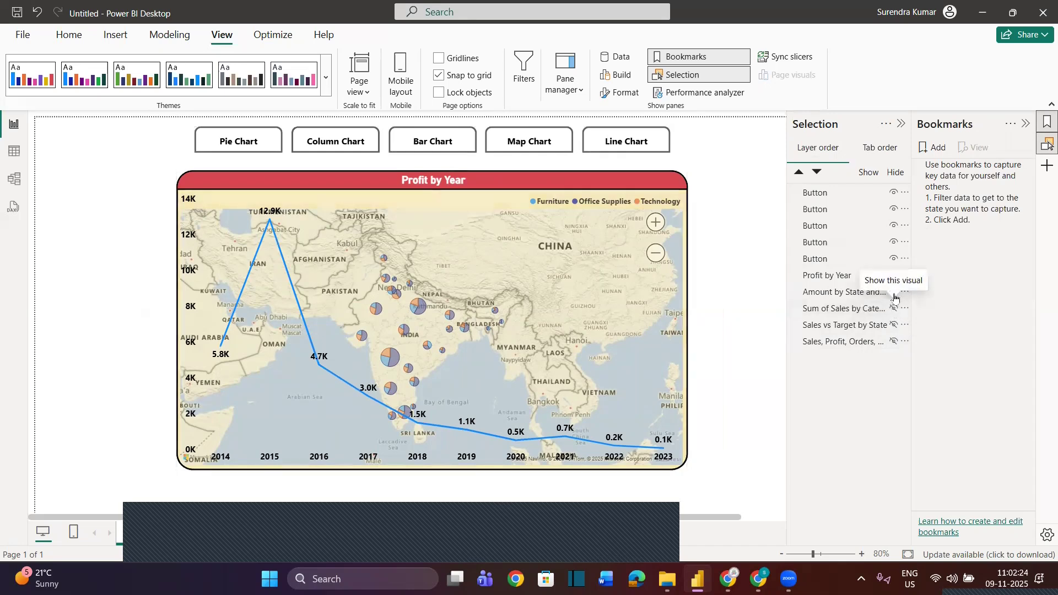
click(895, 292)
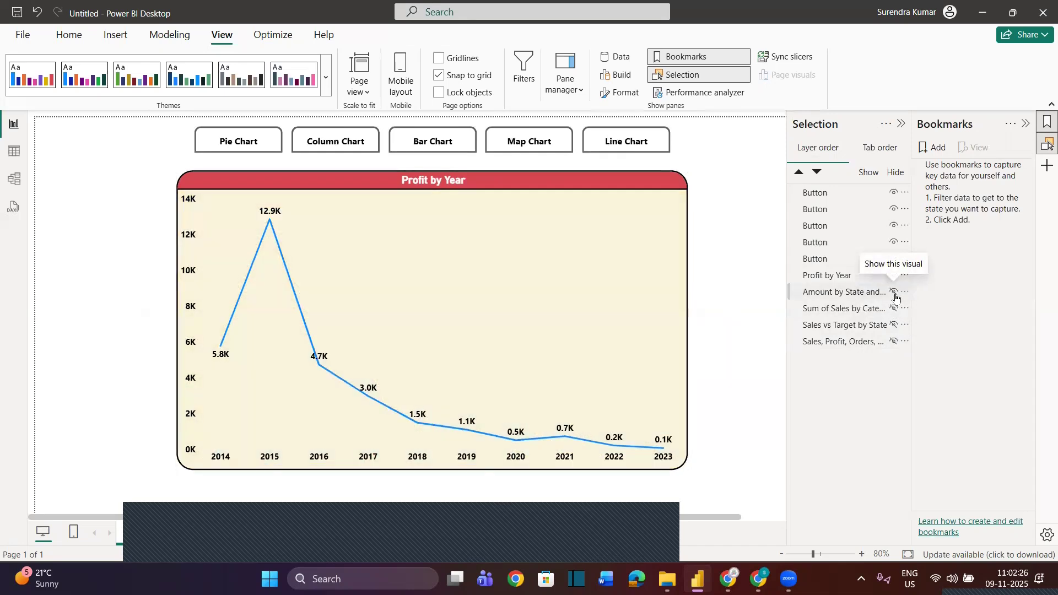
Display the map, bar chart, column chart and pie chart one at a time, hiding the others, and leave only the pie chart visible
click(894, 291)
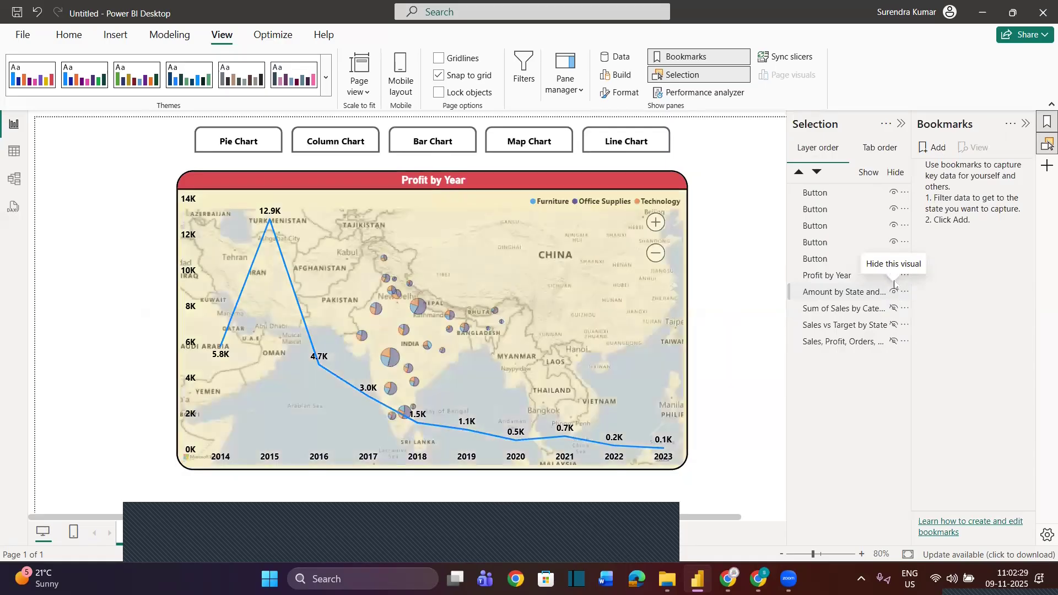
click(894, 277)
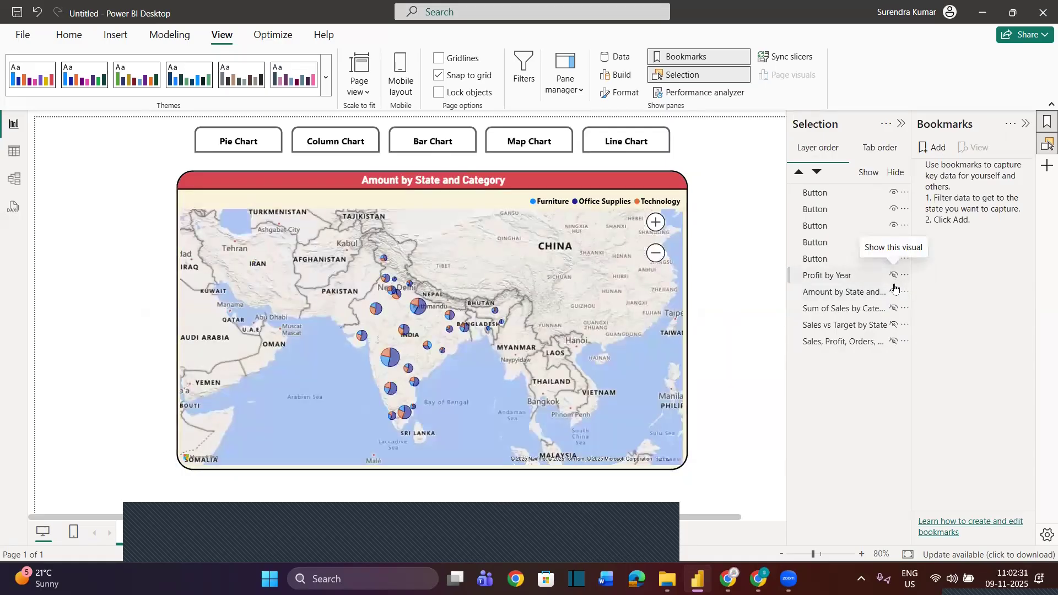
click(894, 292)
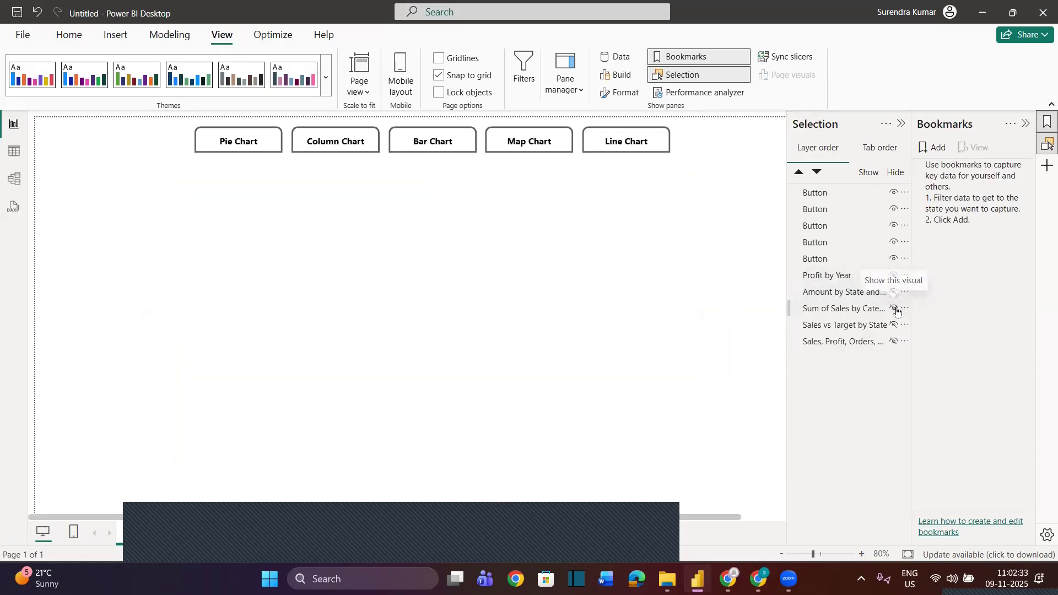
click(895, 309)
click(895, 309)
click(894, 325)
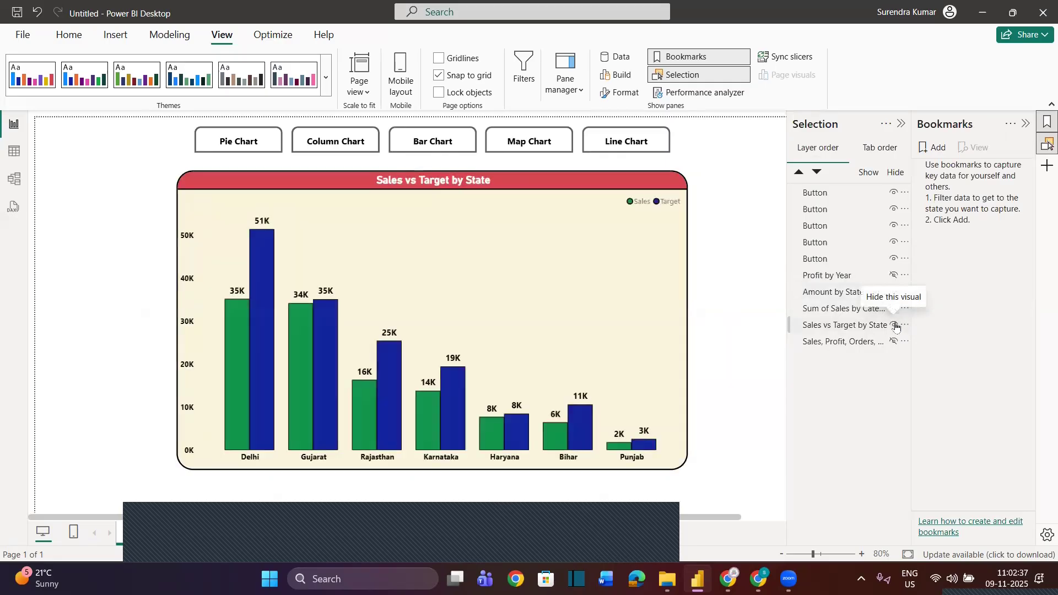
click(895, 326)
click(895, 341)
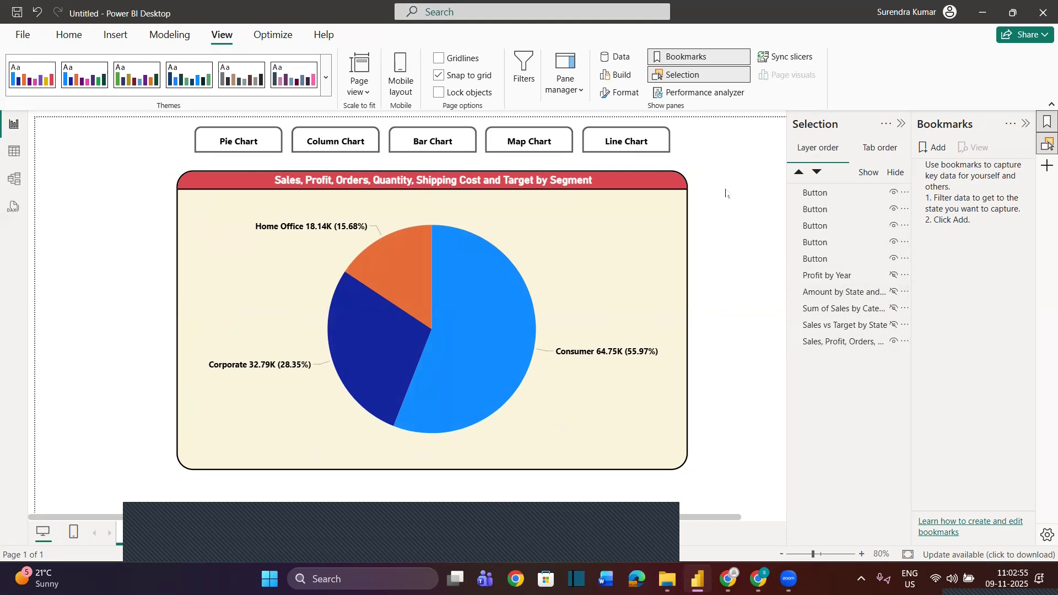
Add a bookmark of the current pie chart view and name it Pie Chart
click(938, 149)
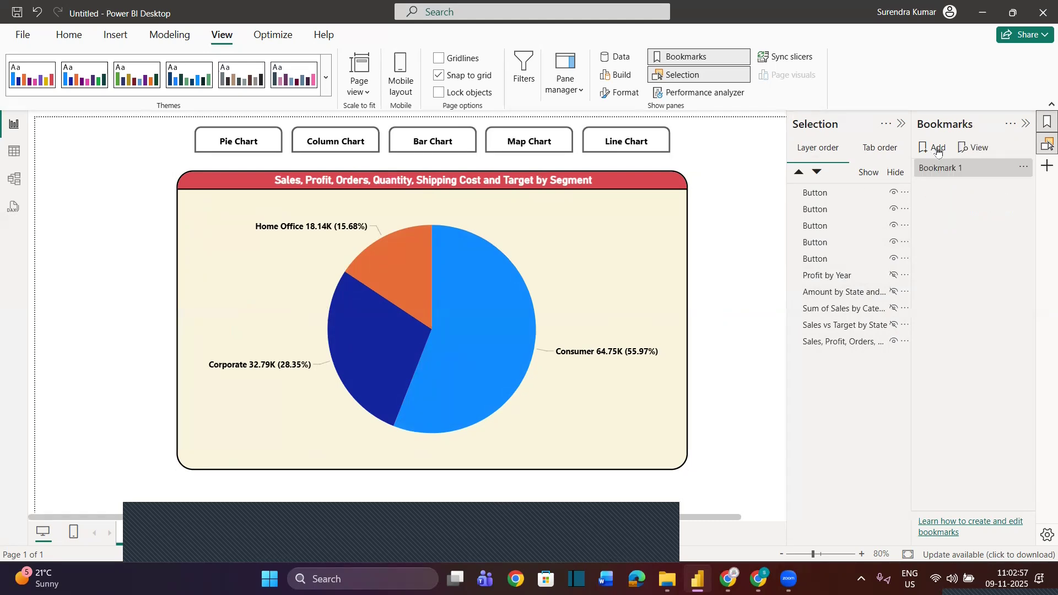
click(1023, 170)
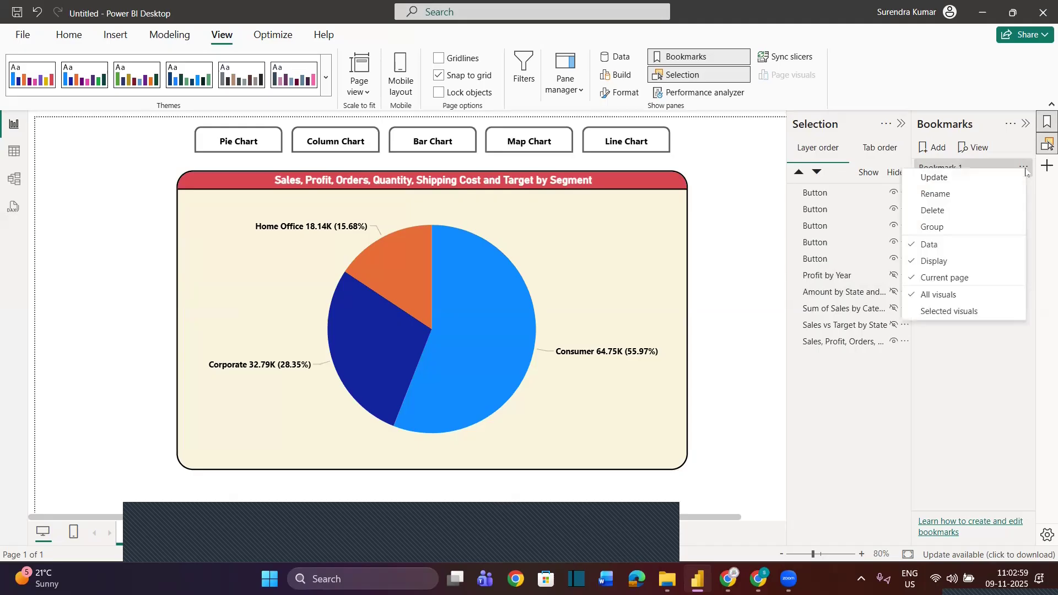
click(937, 194)
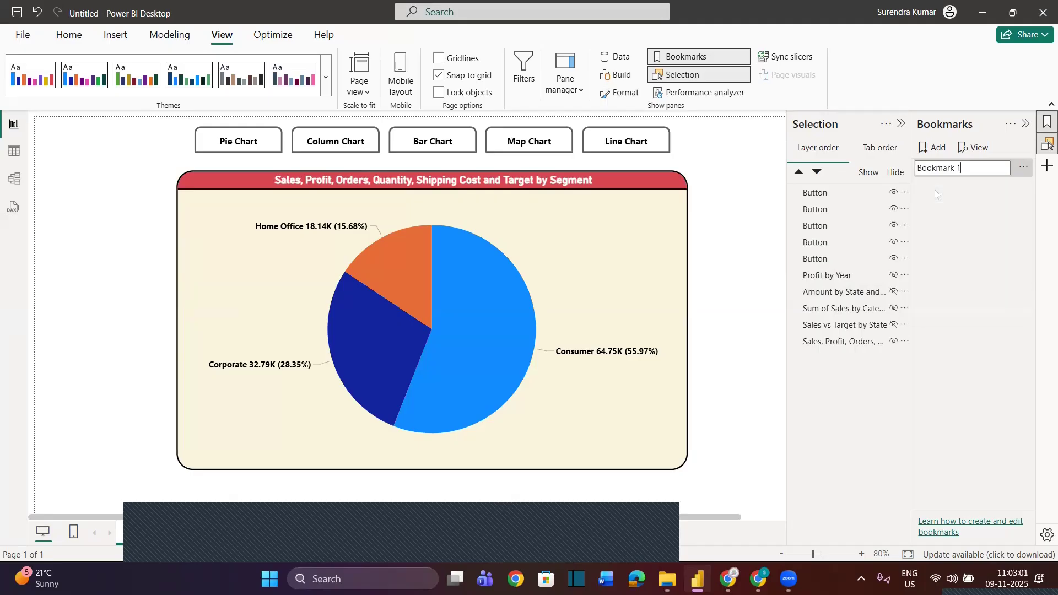
text(Pie Chart)
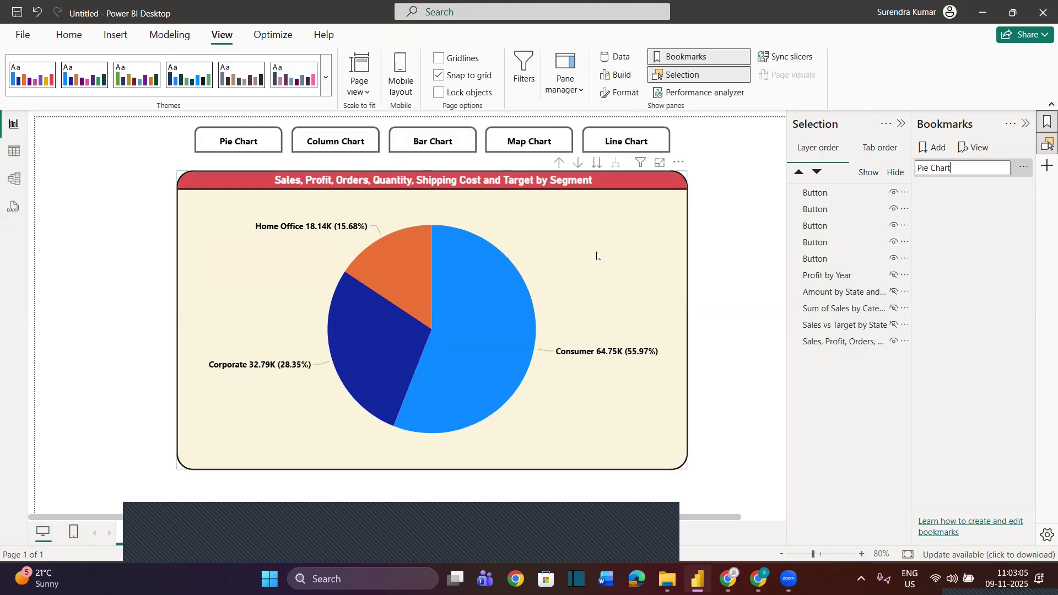
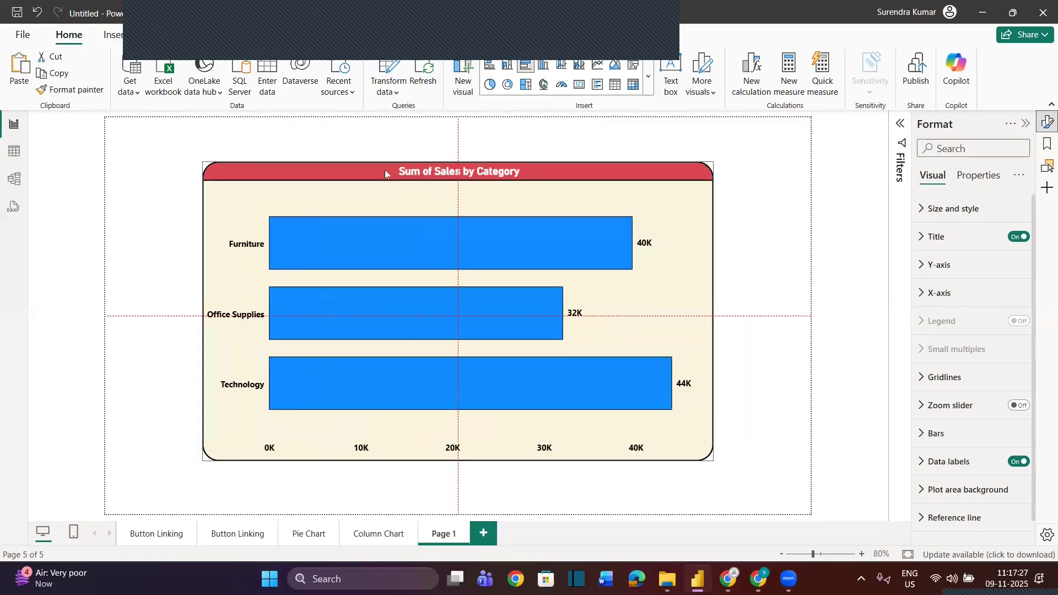
Rename the page holding the Sum of Sales by Category chart as Bar Chart, with a capital C
double_click(453, 539)
text(Bar ch)
text(art)
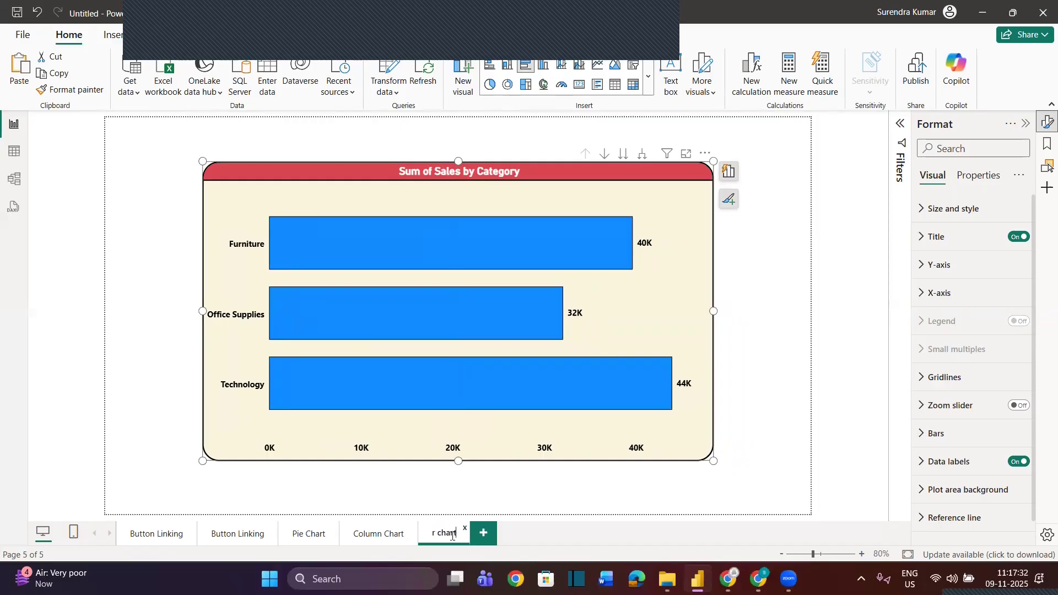
click(447, 508)
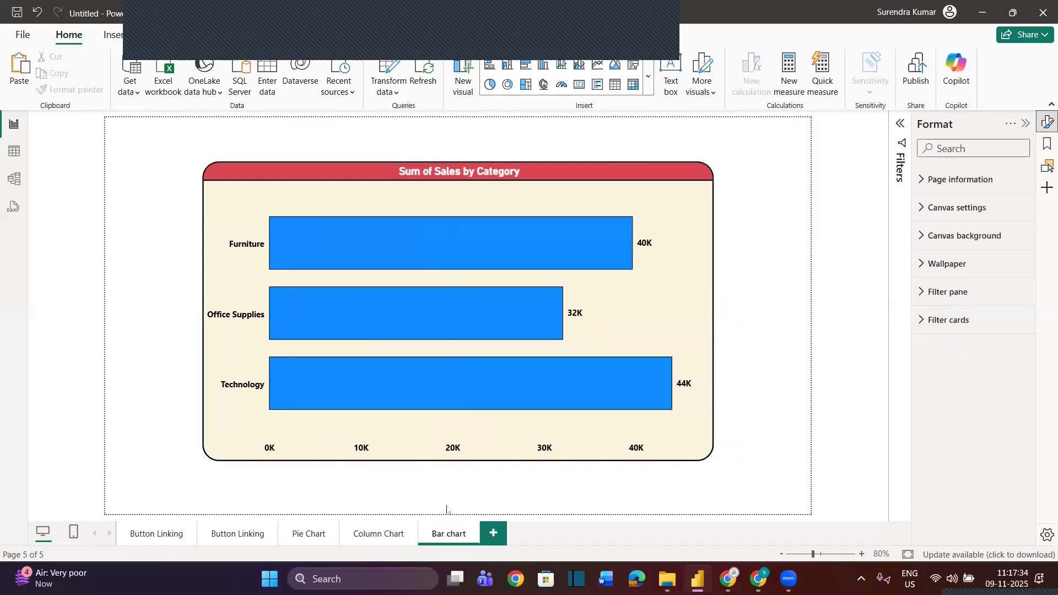
double_click(451, 533)
click(451, 533)
key(BackSpace)
text(C)
click(439, 500)
Copy the Amount by State and Category map from the first Button Linking page onto a new page and centre it
click(159, 539)
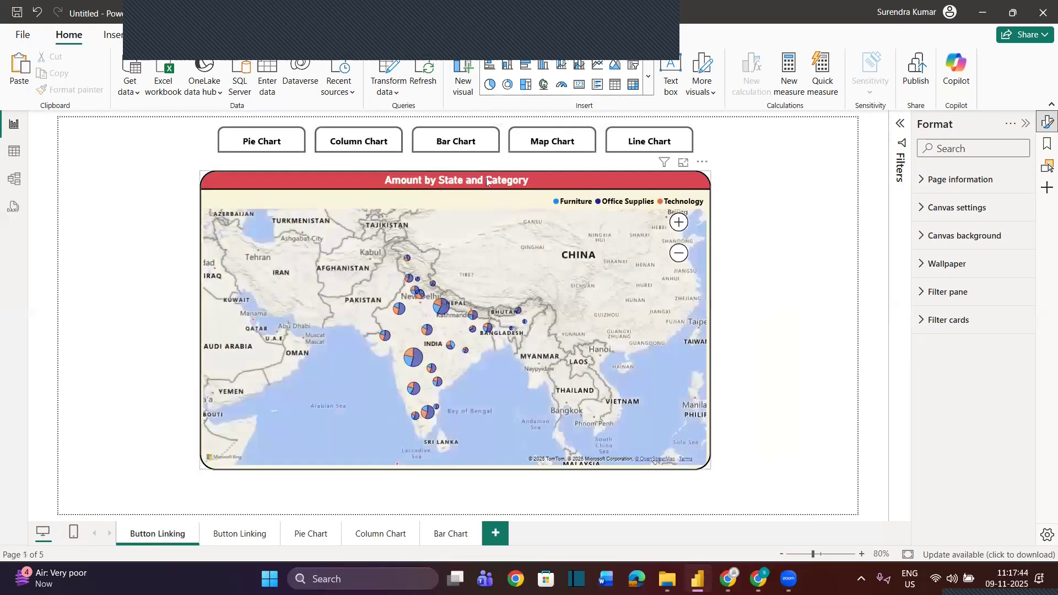
click(512, 380)
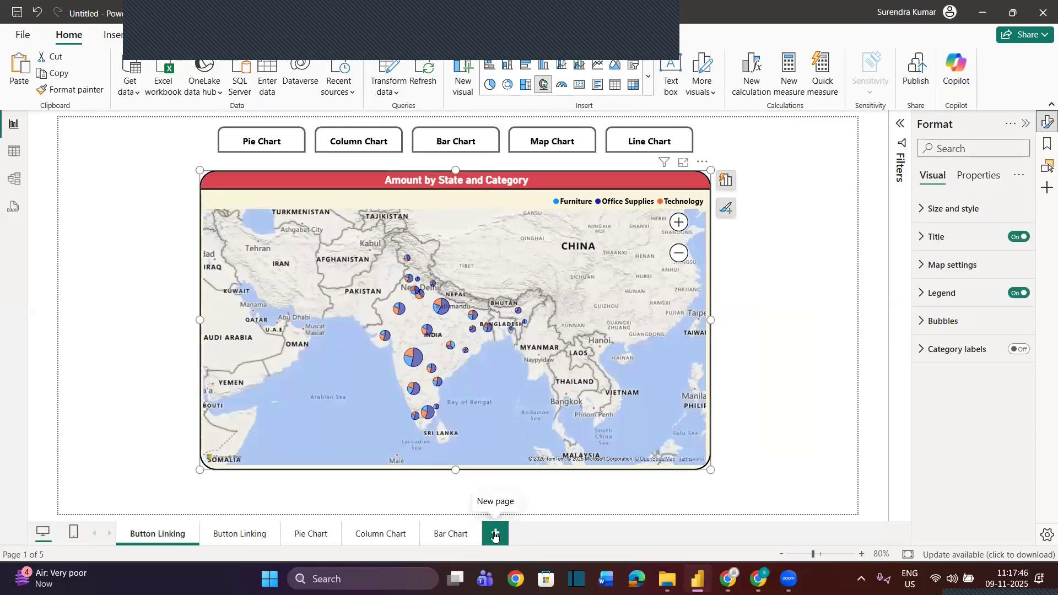
click(495, 534)
key(ctrl+v)
drag(486, 178, 442, 171)
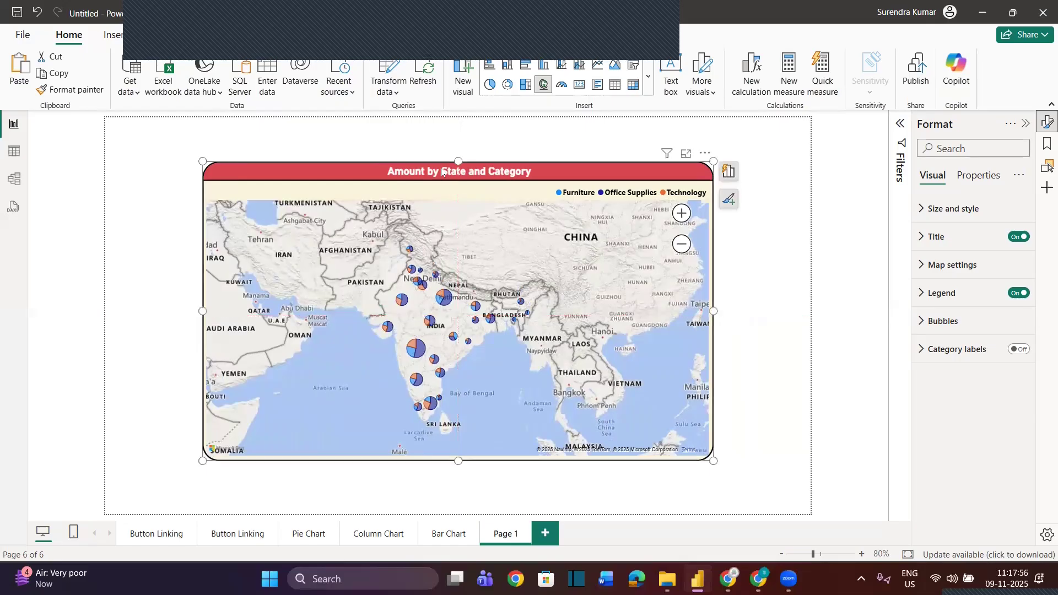
Rename the new page holding the map as Map Chart
double_click(519, 543)
text(Map C)
text(hart)
click(505, 504)
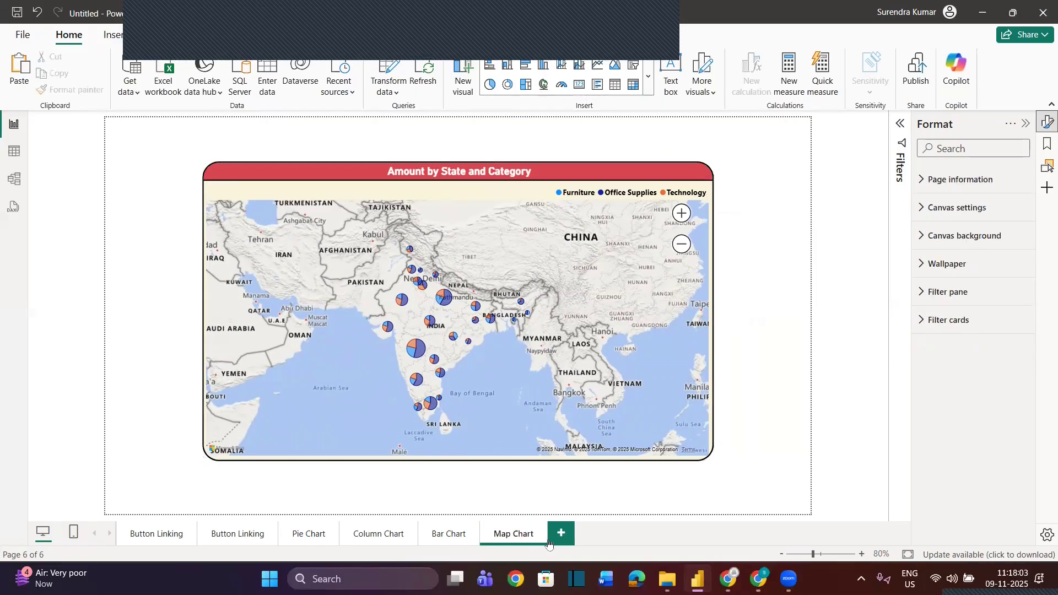
Show the line chart on the first Button Linking page, copy it onto a new page and centre it there
click(139, 534)
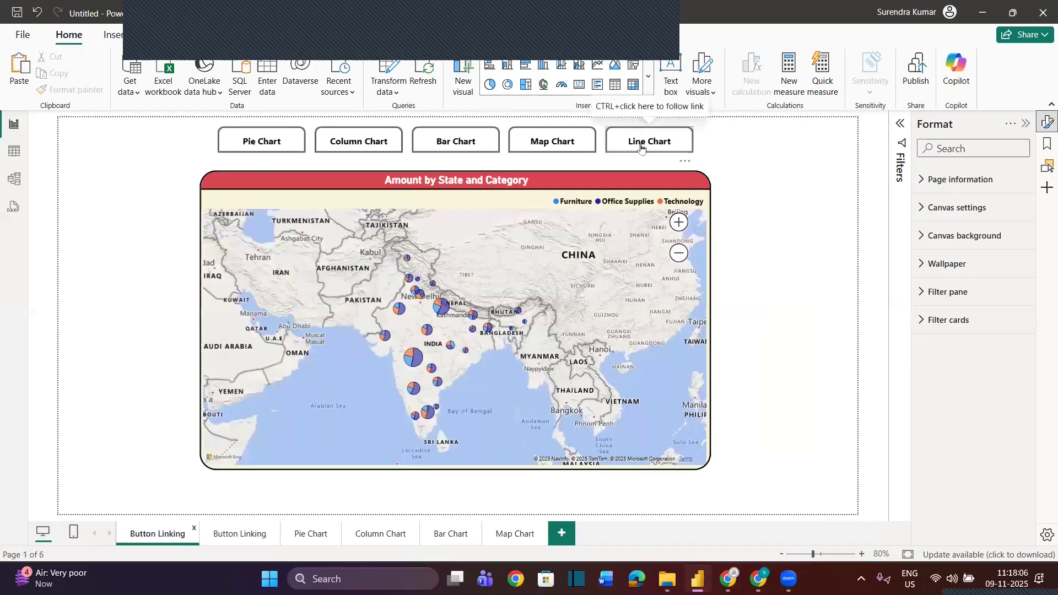
ctrl+click(638, 148)
click(542, 185)
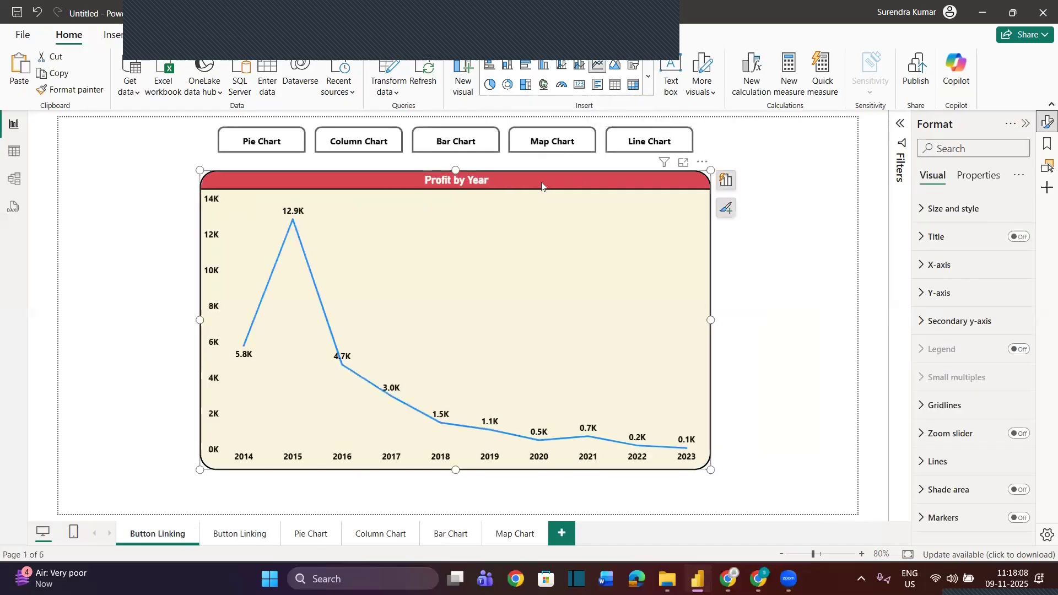
click(570, 537)
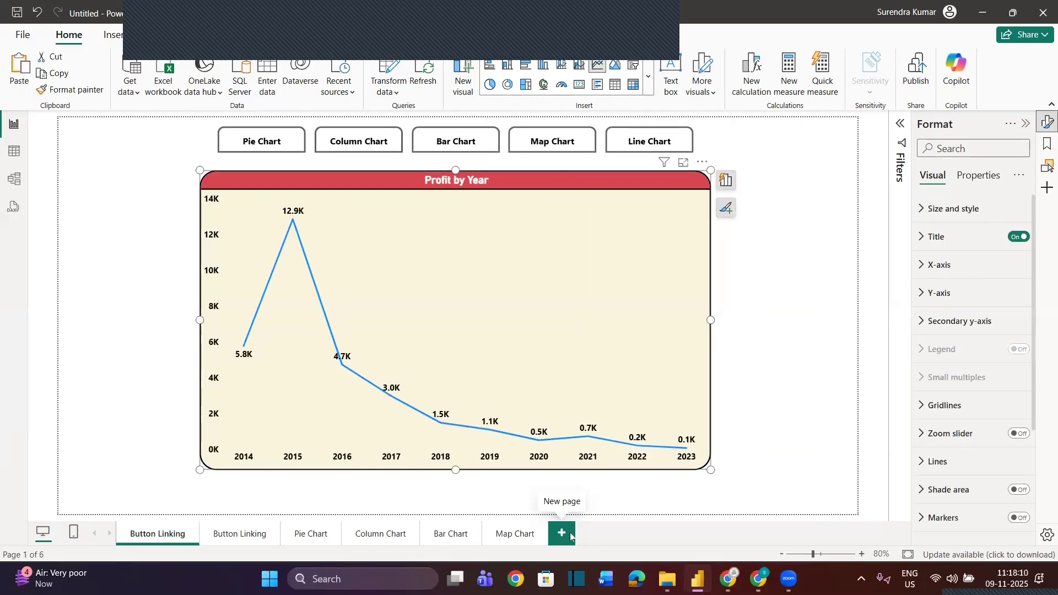
key(ctrl+v)
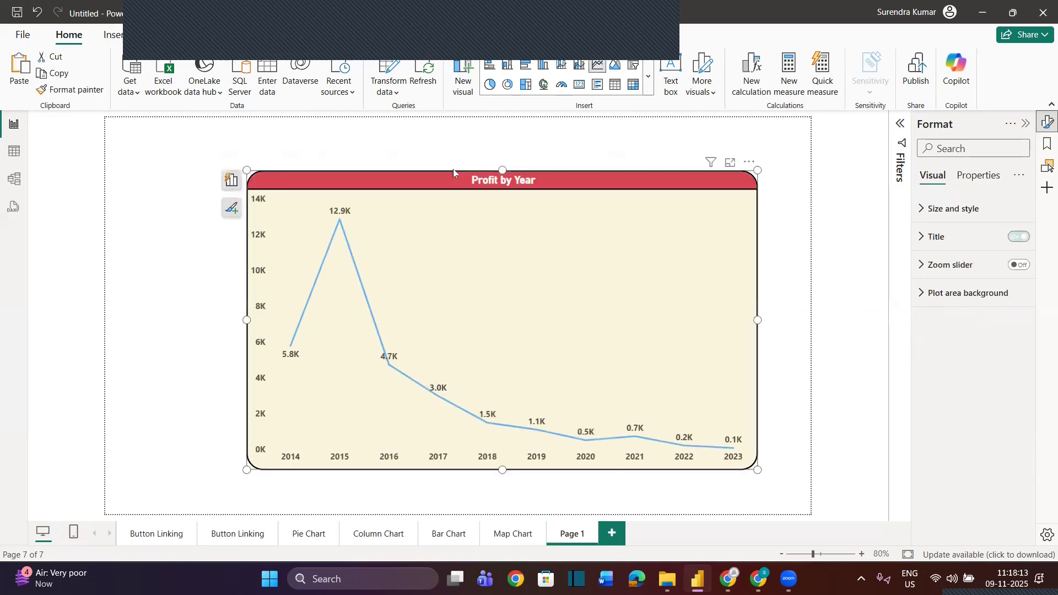
drag(458, 178, 415, 166)
Rename the new page holding the Profit by Year chart as Line Chart
double_click(576, 538)
text(Line Chart)
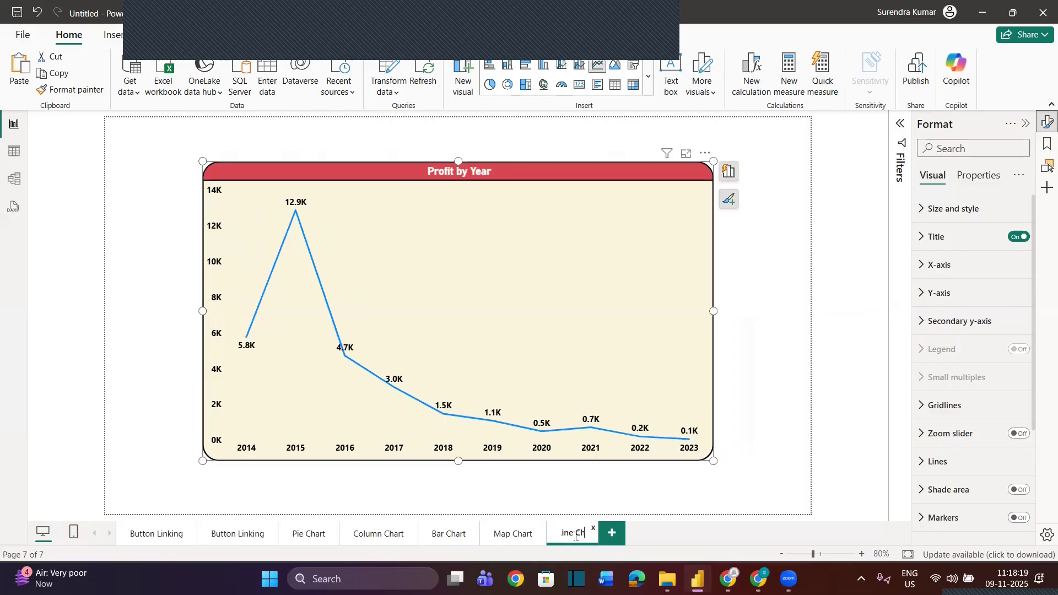
click(563, 488)
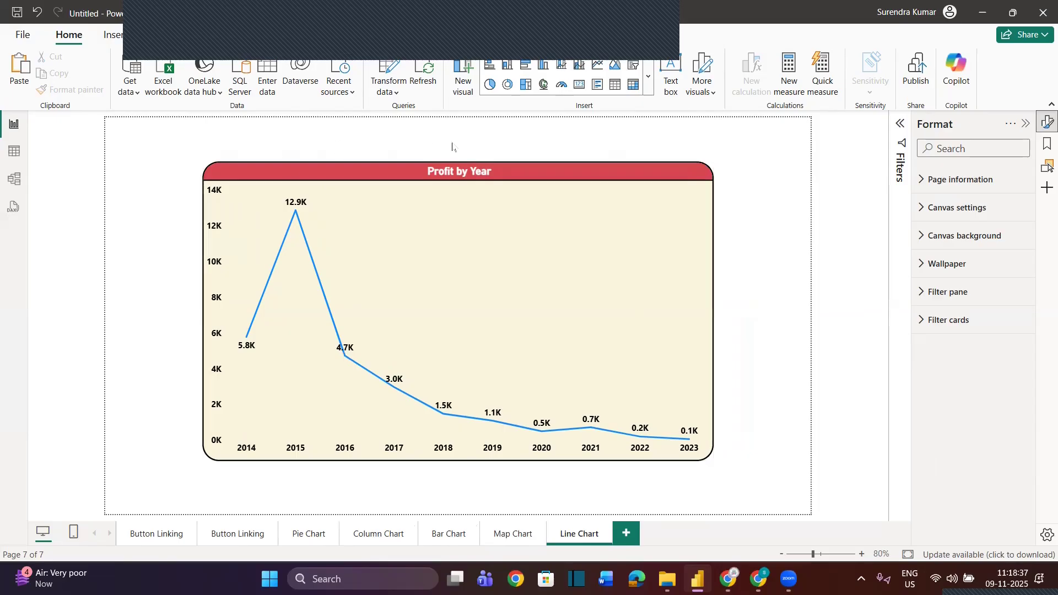
Insert a page navigator on the Pie Chart page and centre it just above the pie chart
click(311, 534)
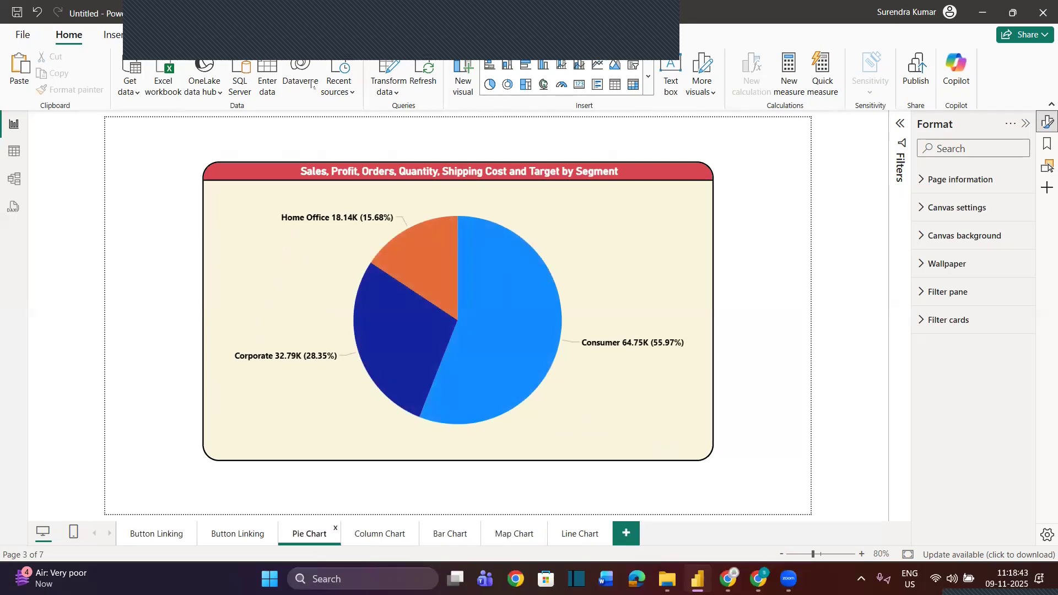
click(121, 40)
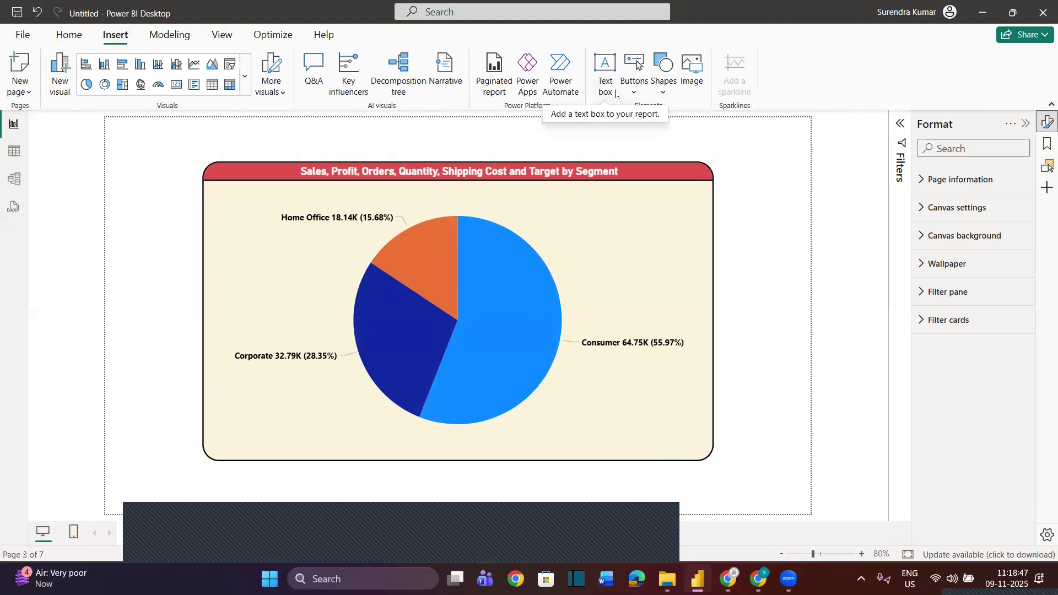
click(634, 77)
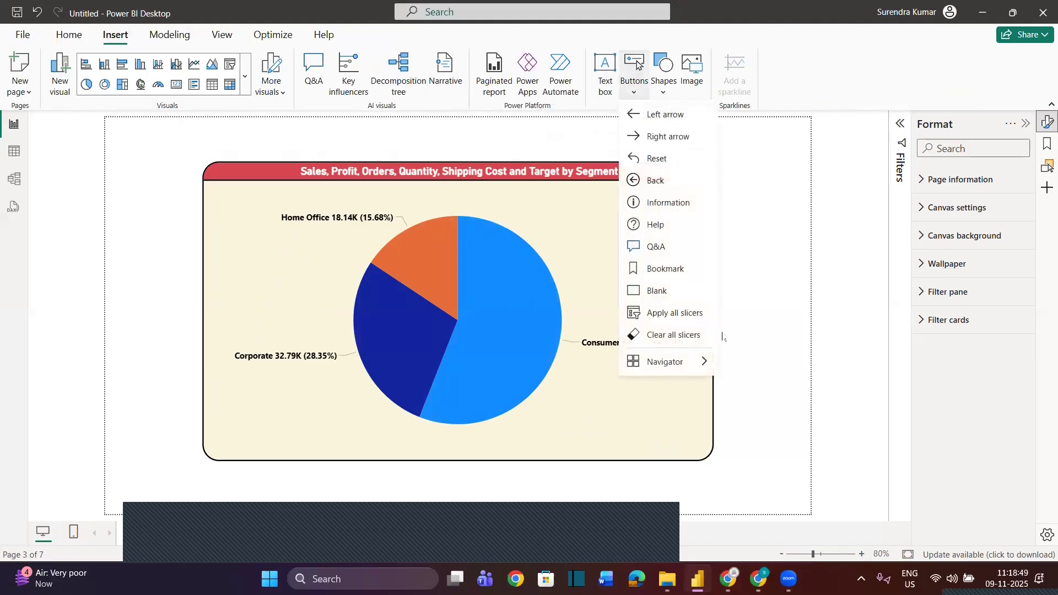
mouse_move(687, 361)
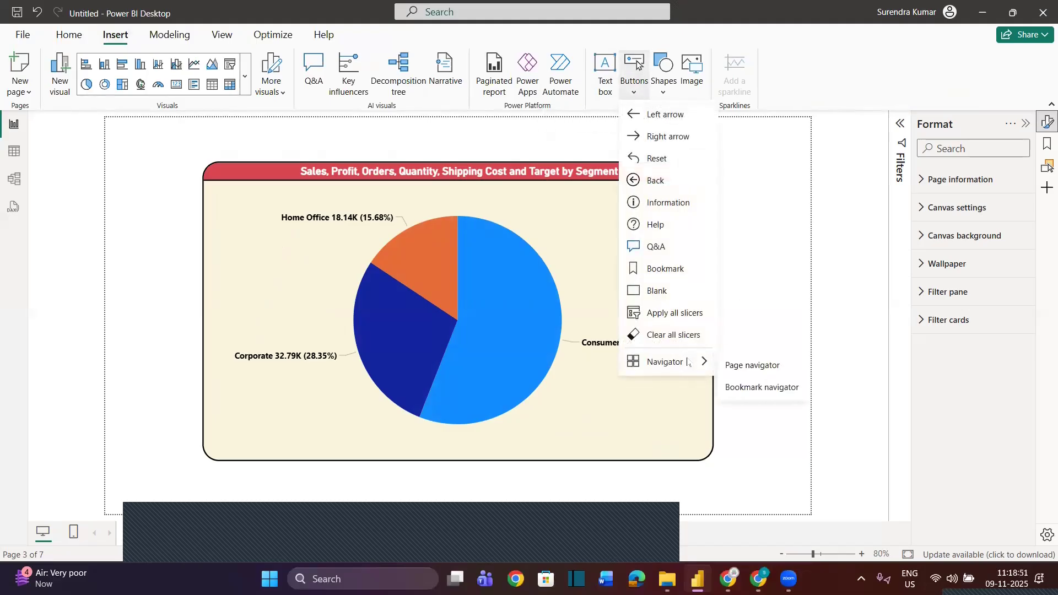
click(745, 367)
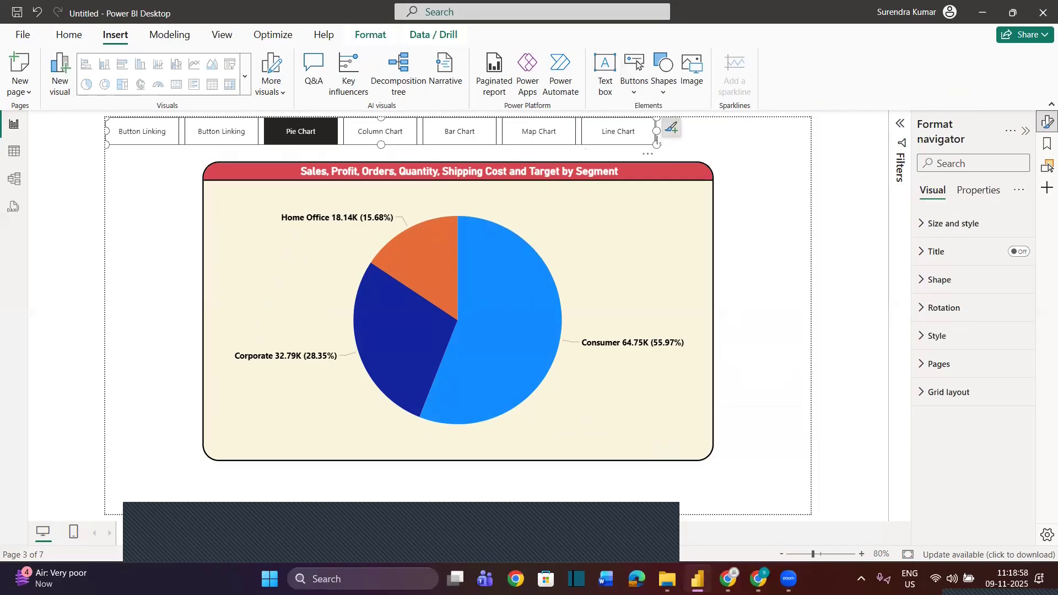
drag(655, 137, 739, 153)
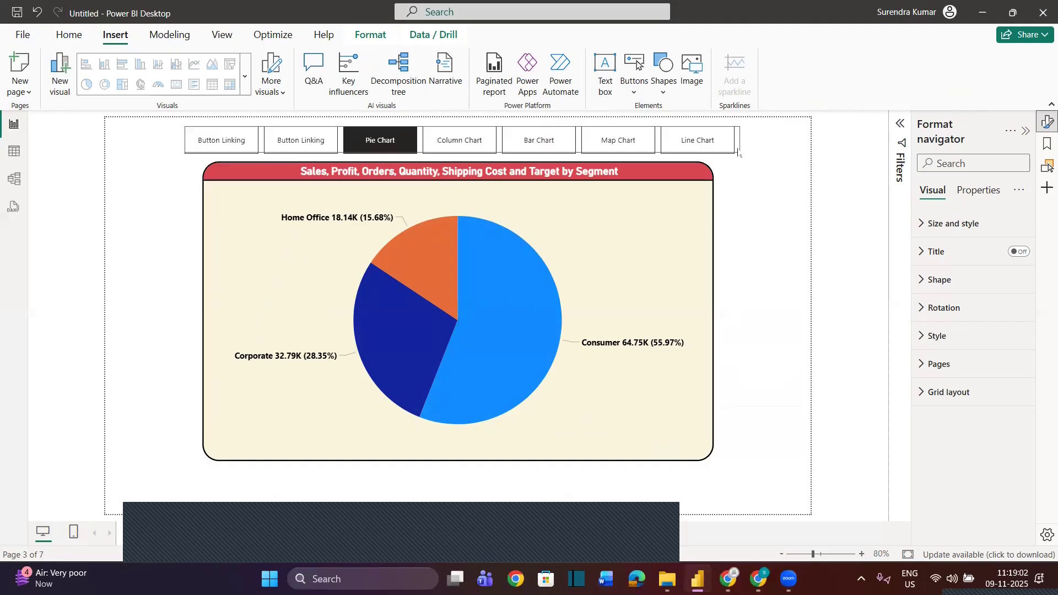
click(741, 189)
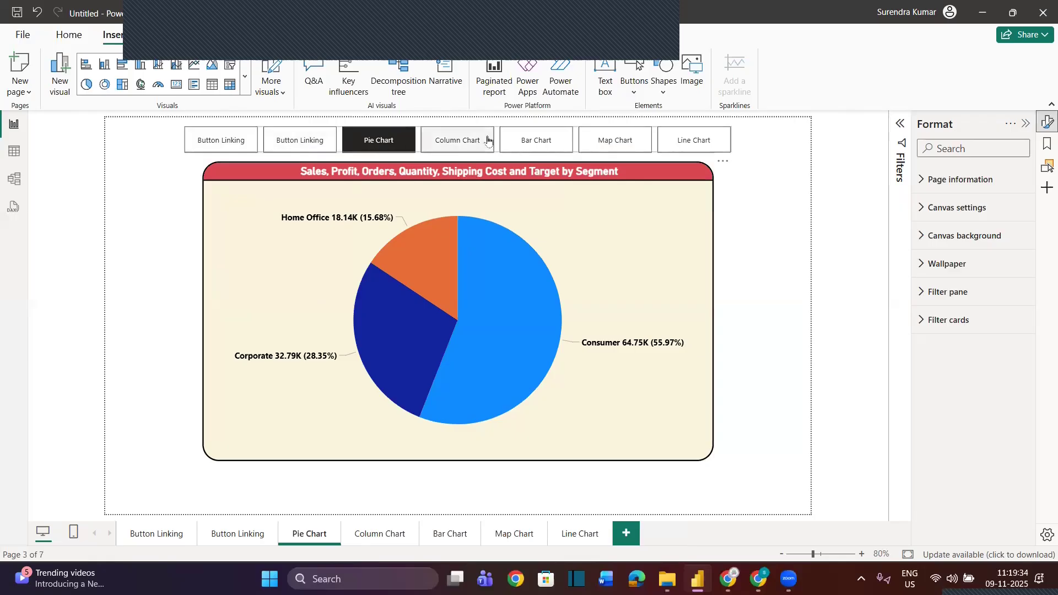
Turn off both Button Linking pages in the page navigator so that only the five chart pages are offered
click(1025, 124)
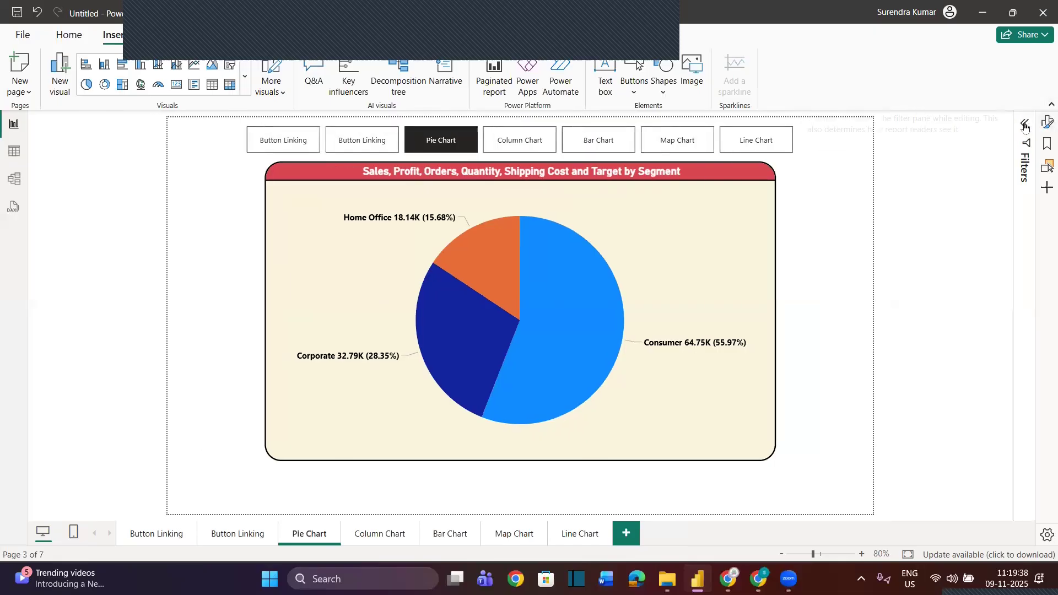
click(1047, 122)
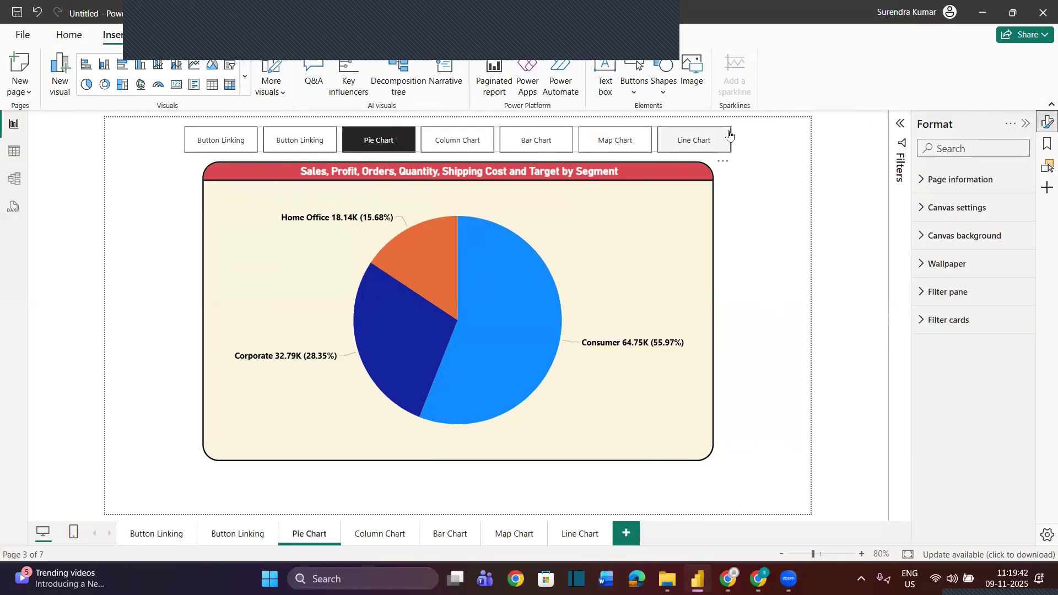
click(727, 138)
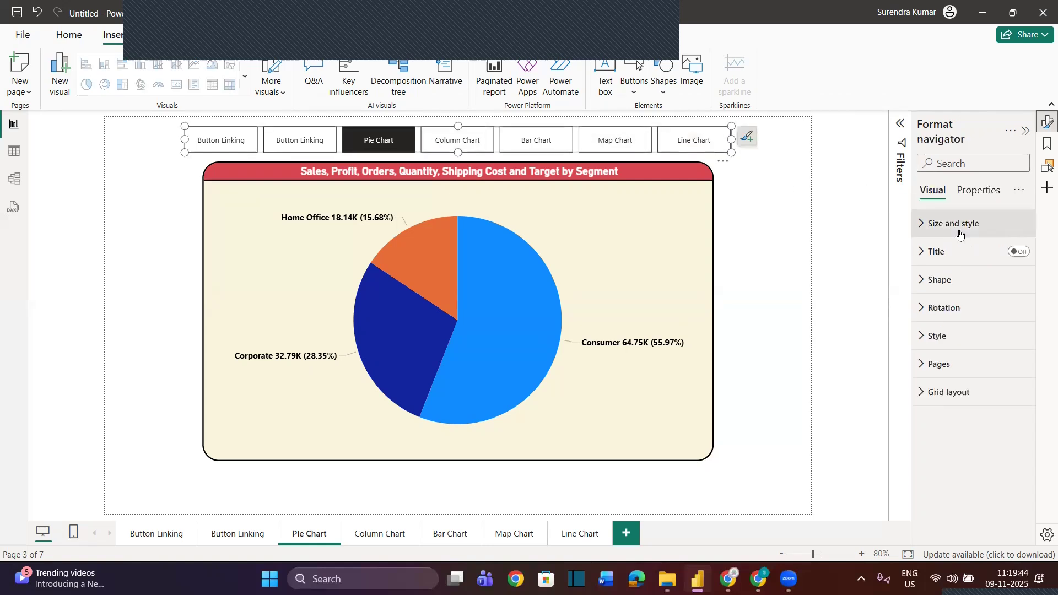
click(938, 364)
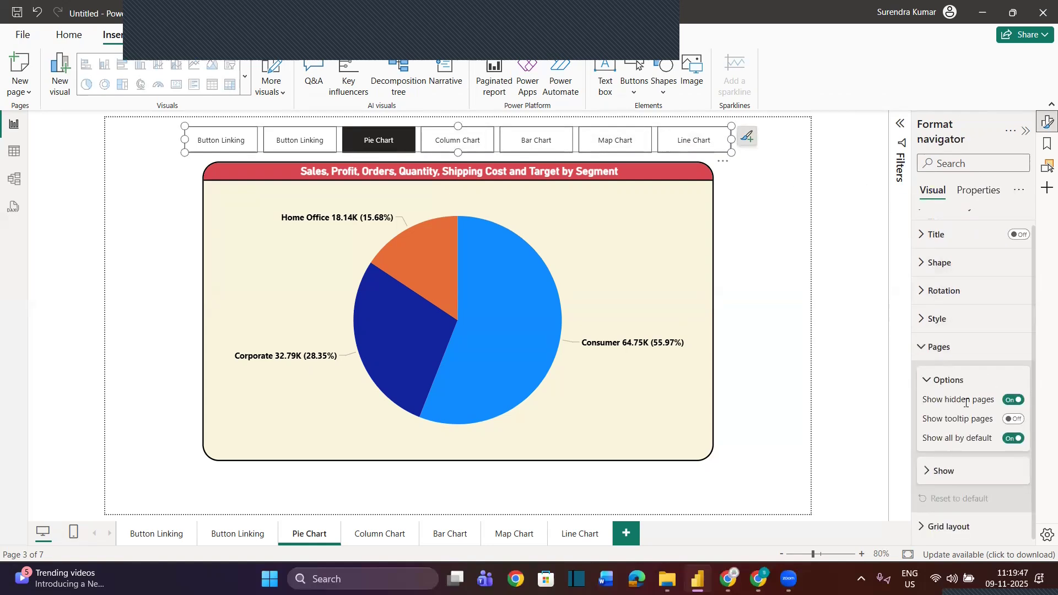
click(929, 470)
scroll(929, 469, down, 3)
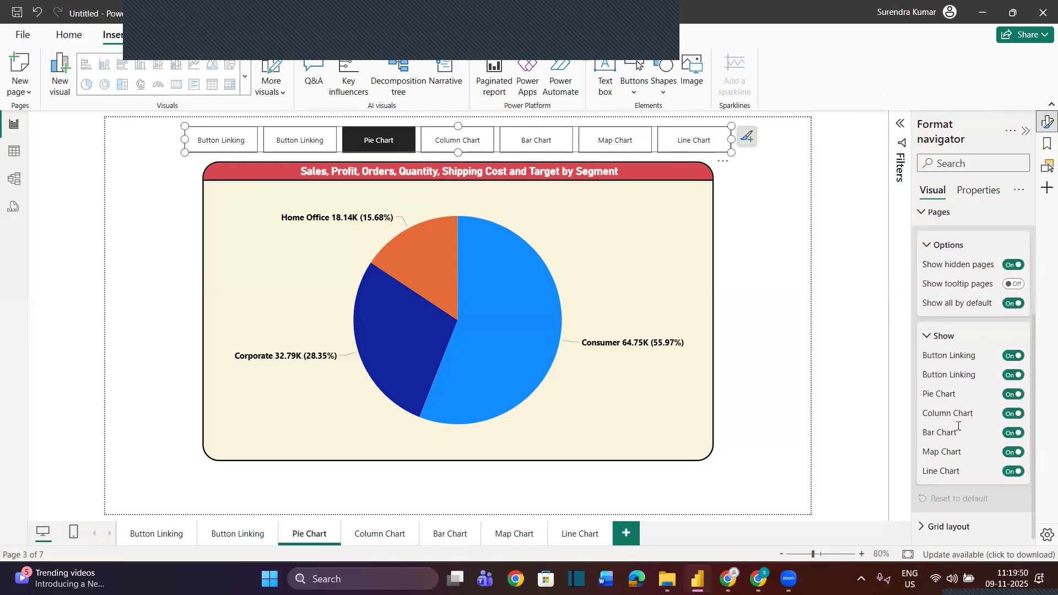
click(1013, 357)
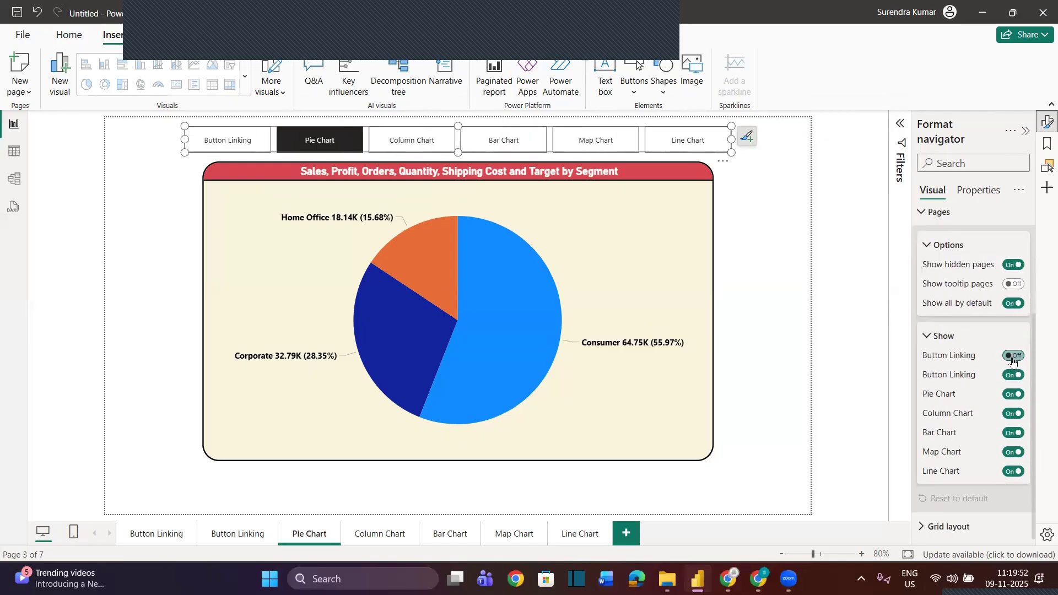
click(1015, 375)
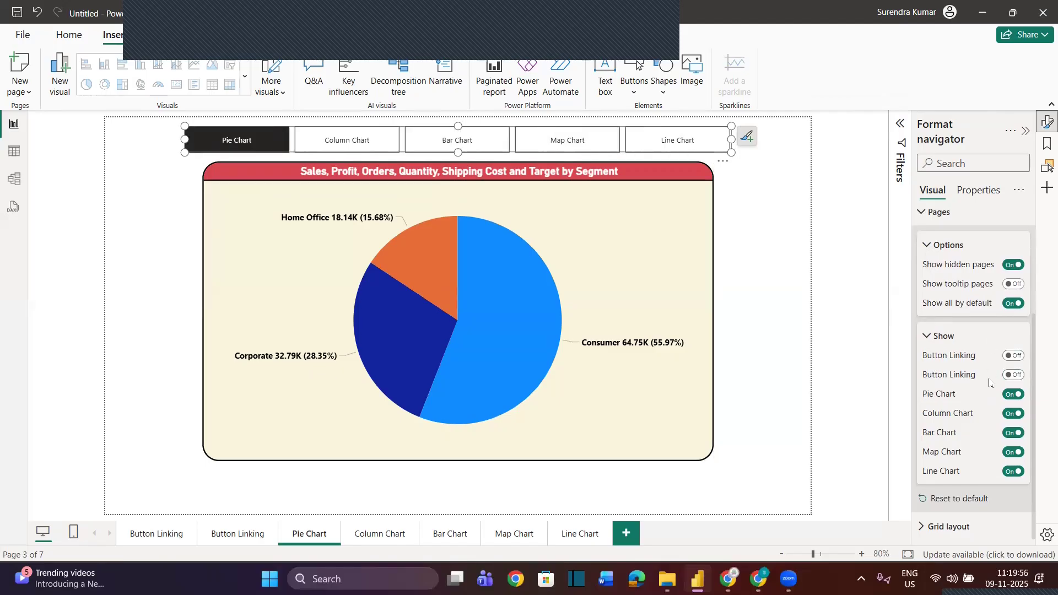
scroll(990, 382, up, 3)
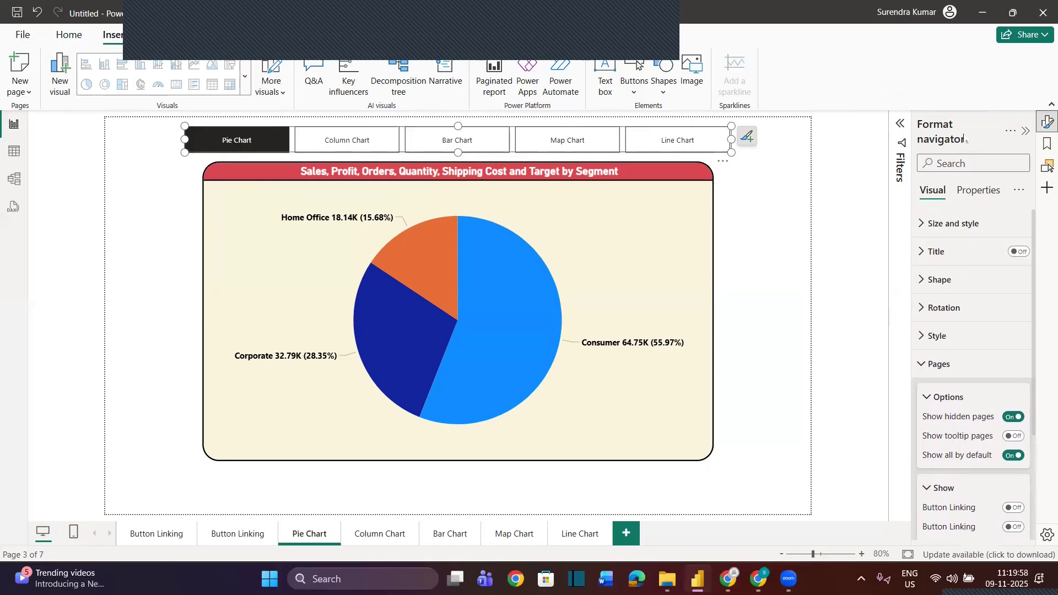
click(1026, 131)
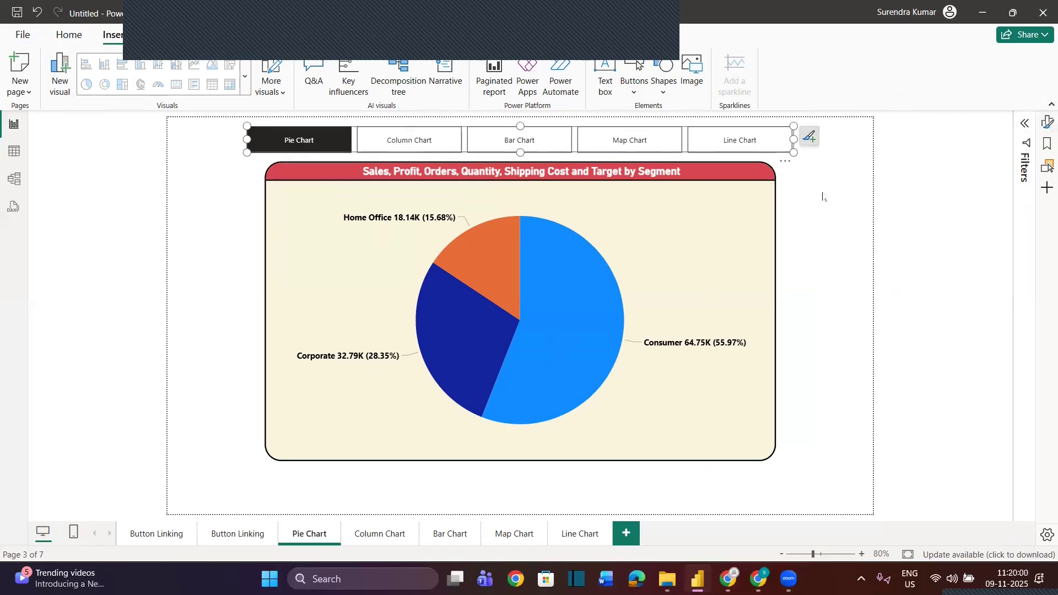
click(823, 195)
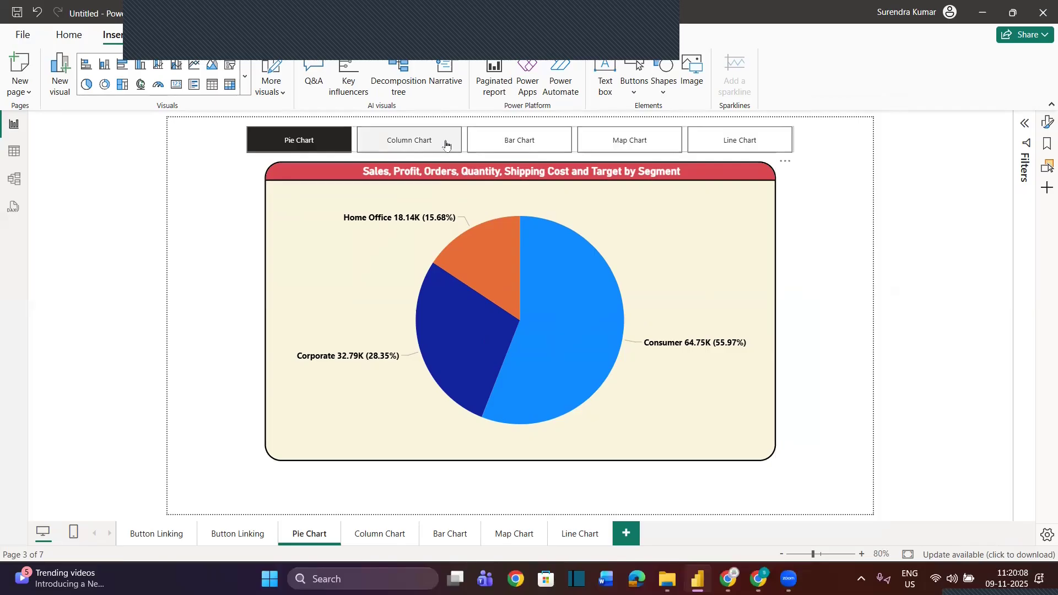
click(793, 149)
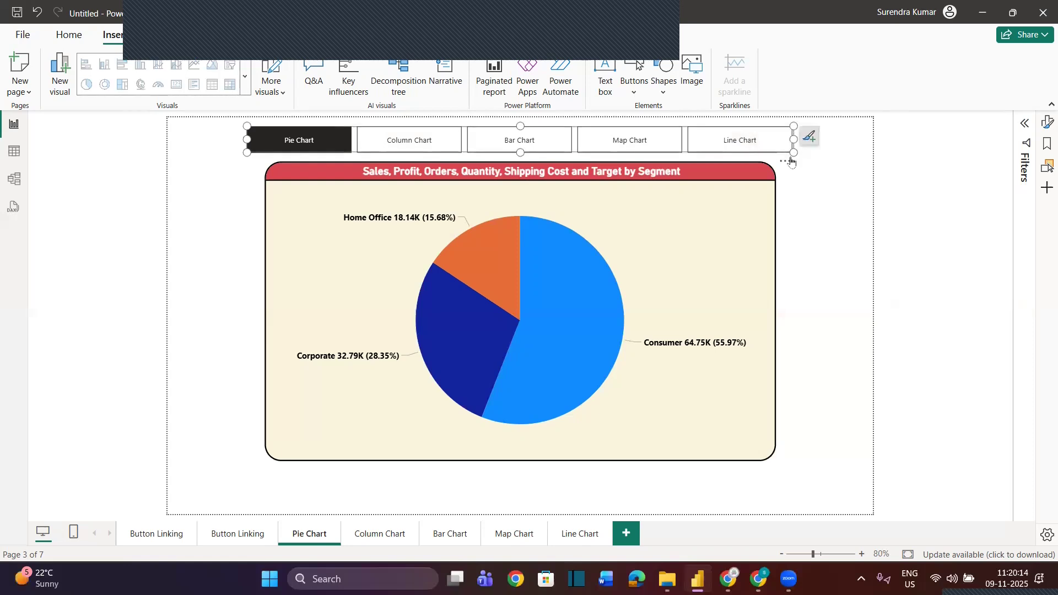
click(388, 534)
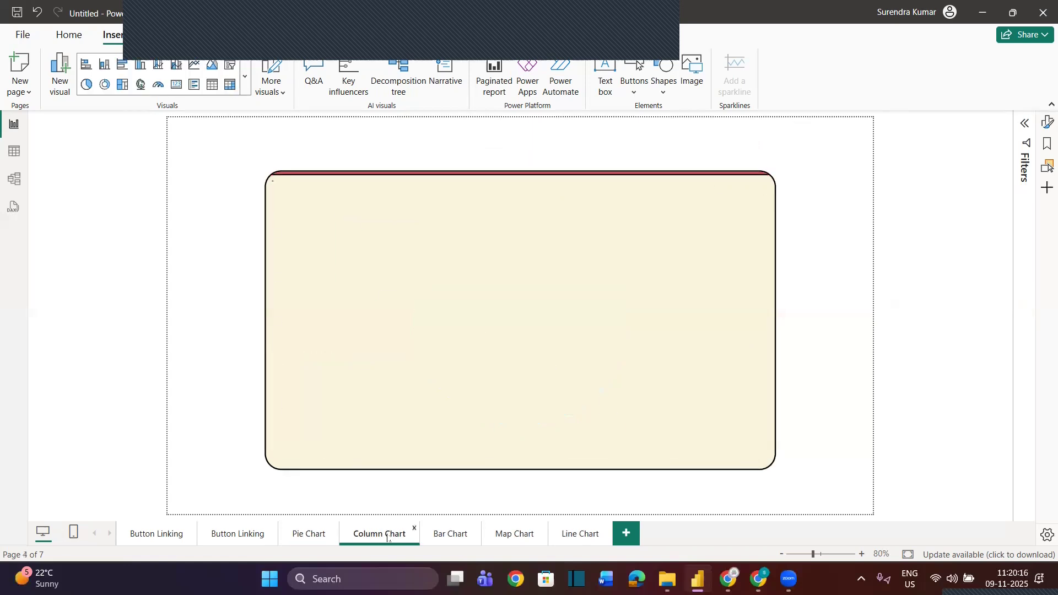
click(495, 189)
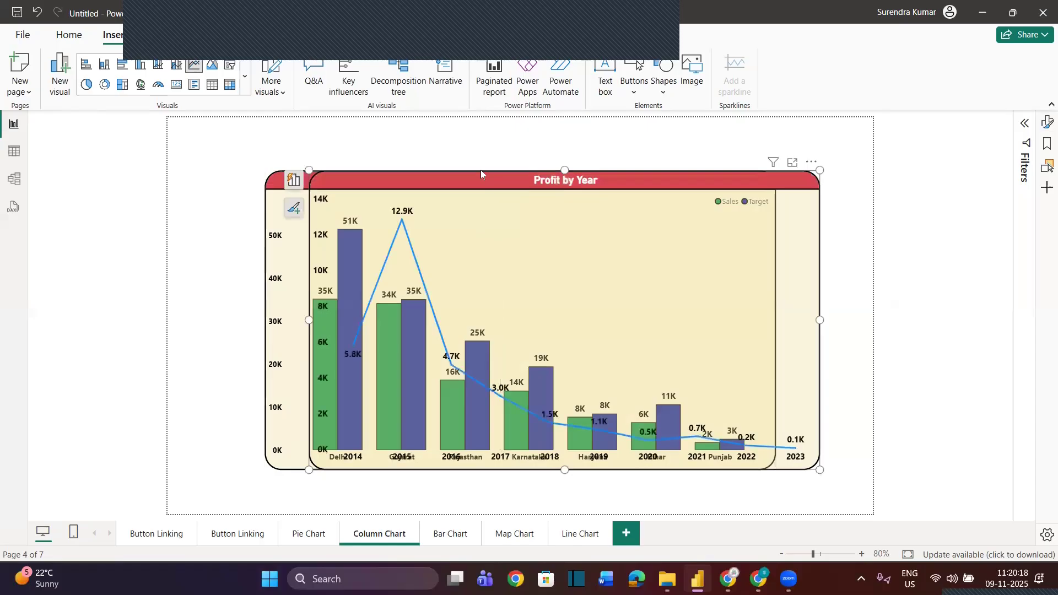
key(ctrl+z)
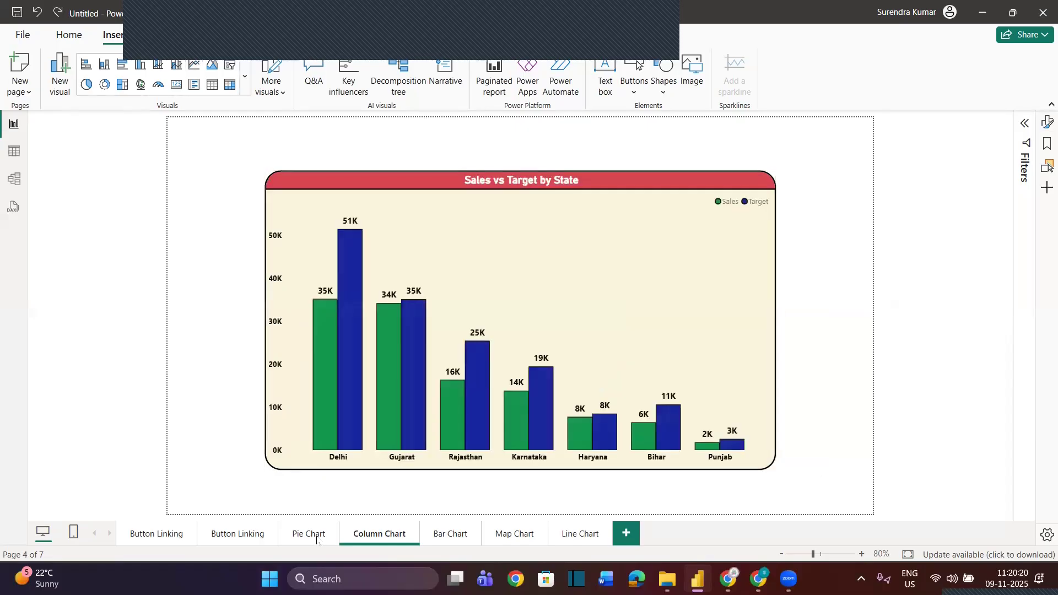
Copy the page navigator from the Pie Chart page onto the Column Chart, Bar Chart, Map Chart and Line Chart pages
click(309, 534)
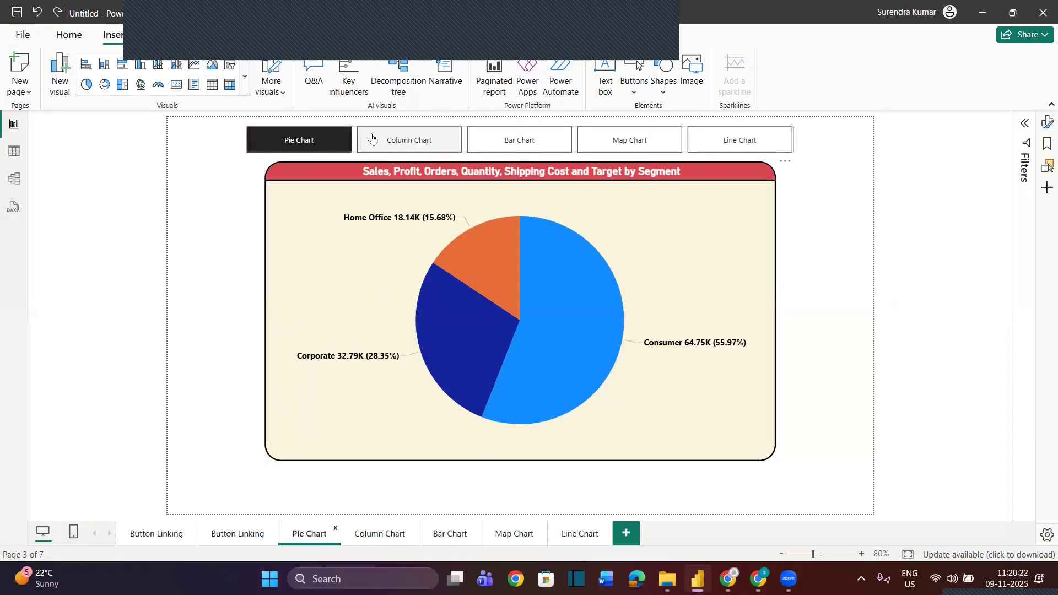
click(353, 133)
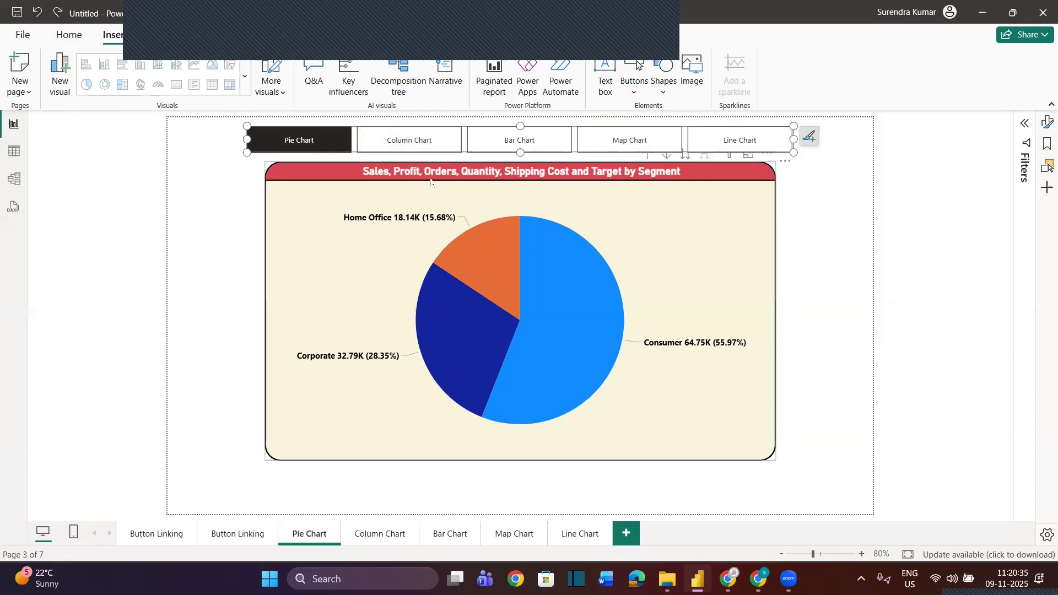
click(381, 534)
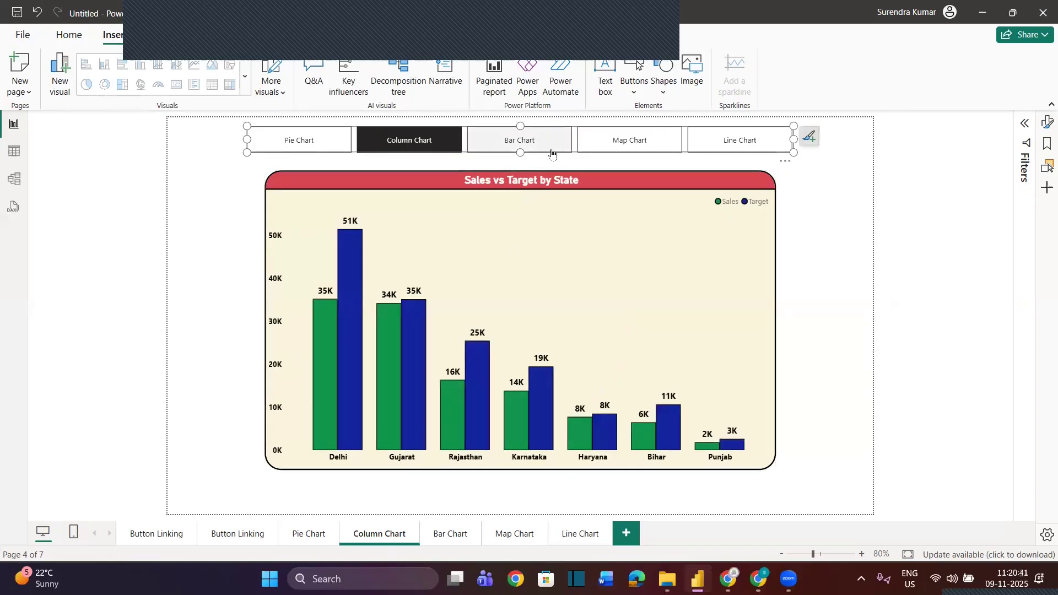
click(449, 535)
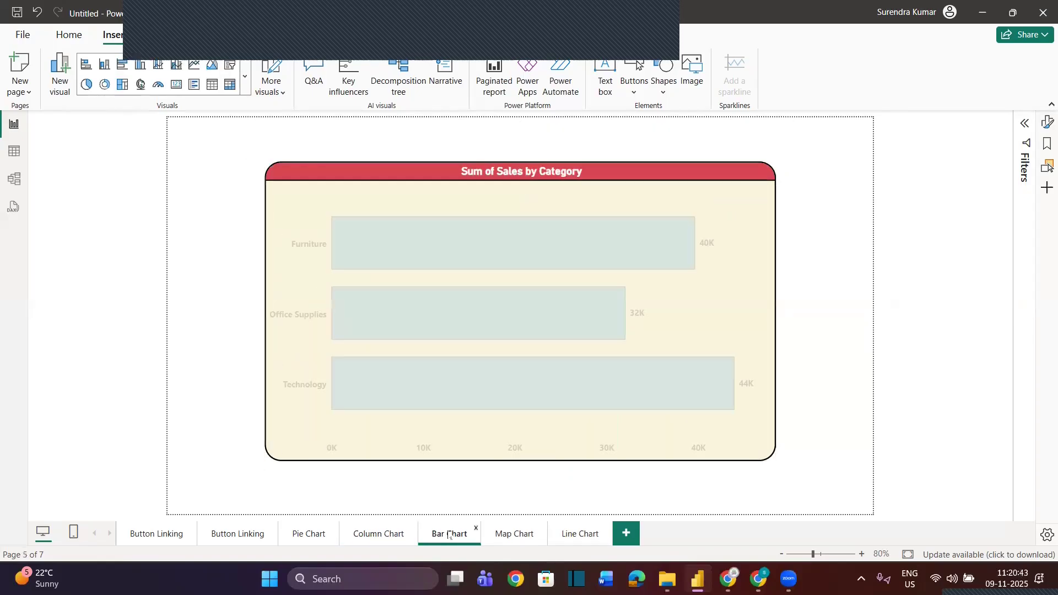
click(505, 539)
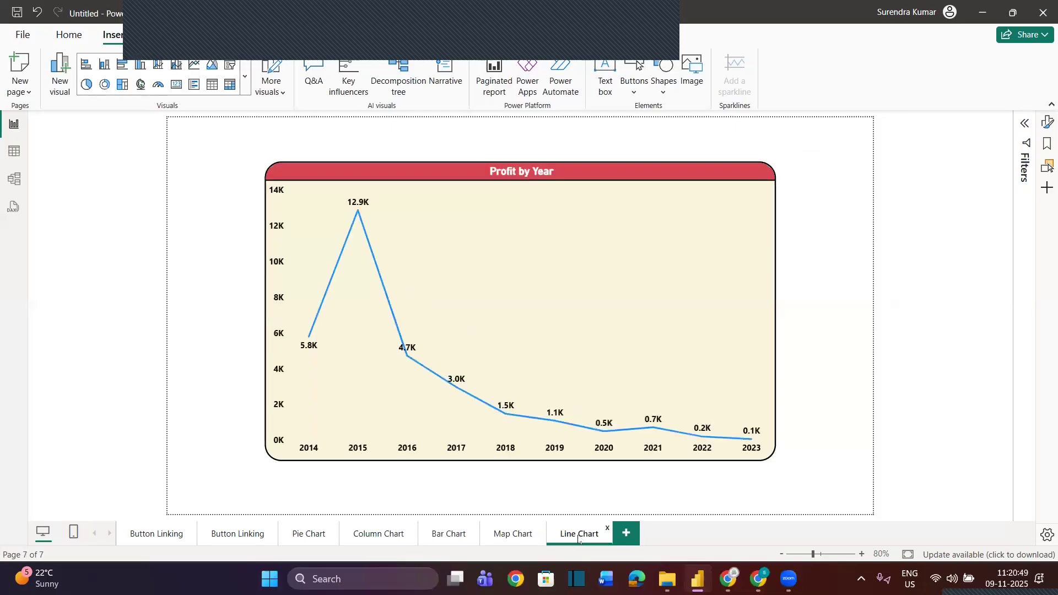
key(ctrl+v)
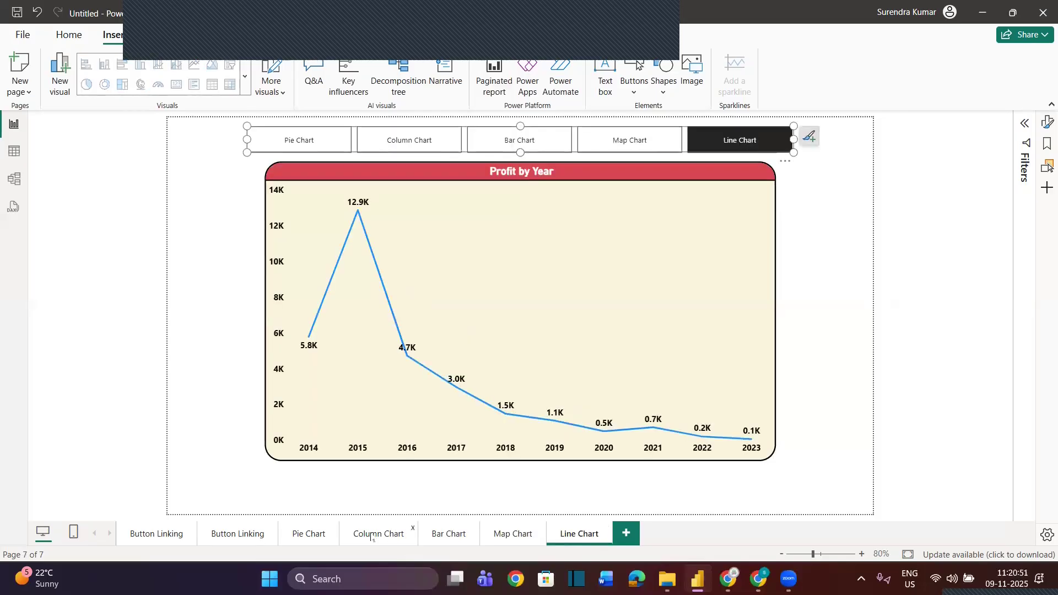
Move the Sales vs Target by State chart up slightly on the Column Chart page, matching the pie chart's height below the navigator
click(320, 536)
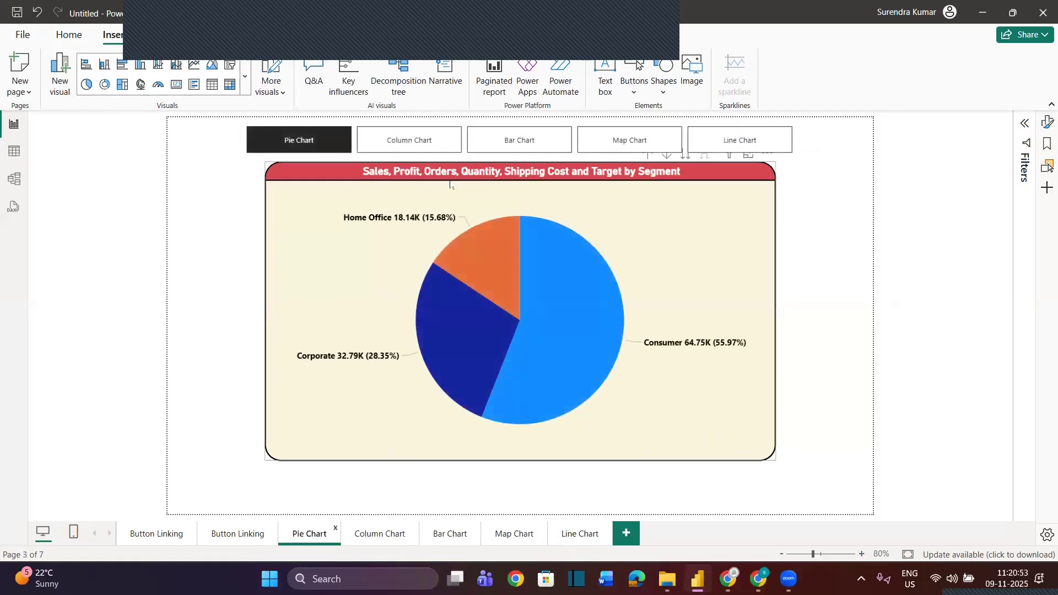
click(381, 538)
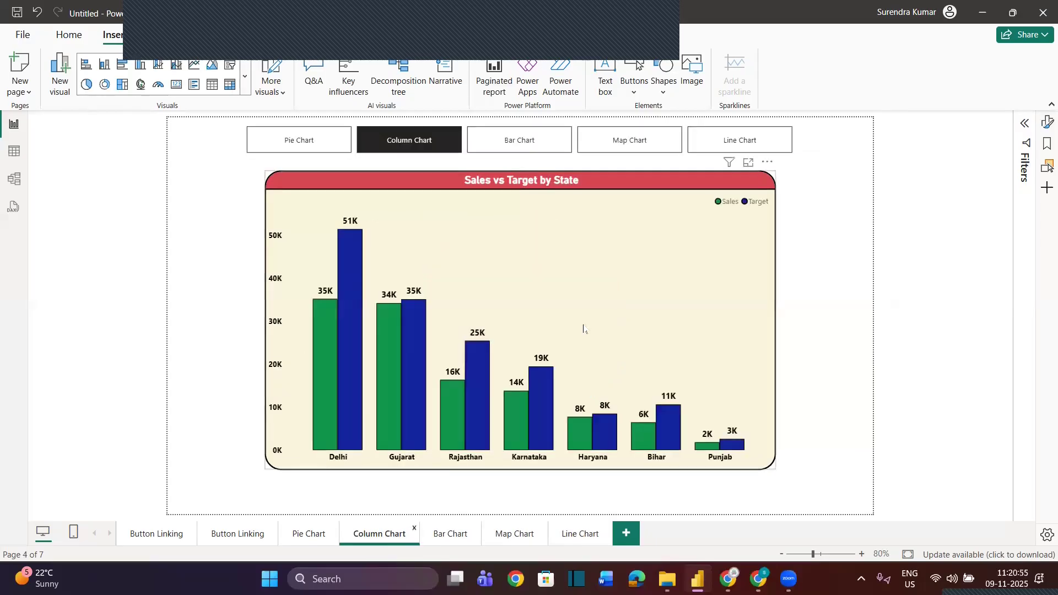
drag(611, 173, 610, 174)
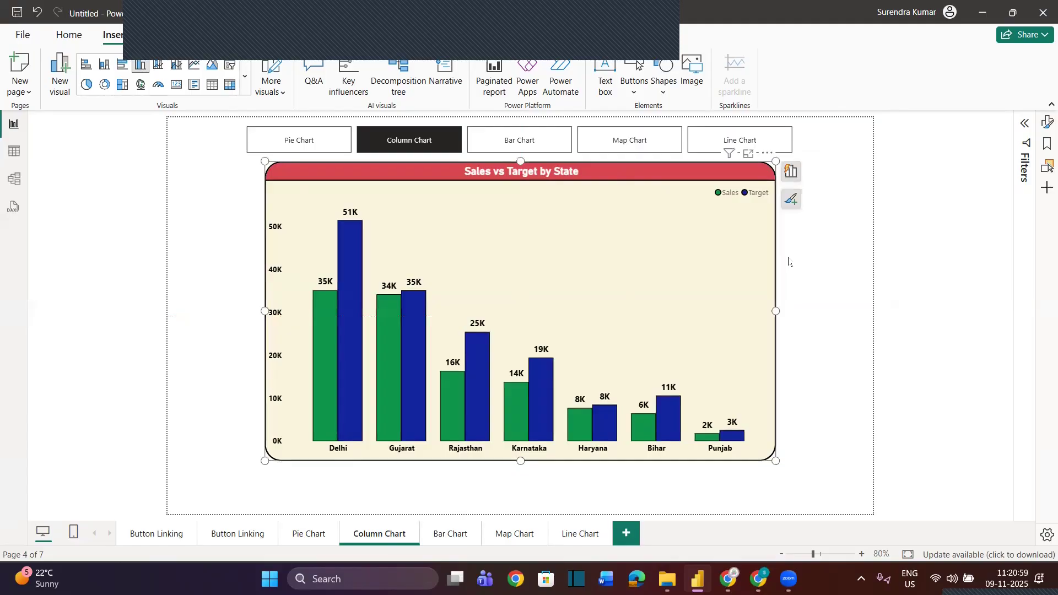
Test the page navigator from the Pie Chart page by visiting the bar, line, column and map chart pages and returning to Pie Chart
click(308, 535)
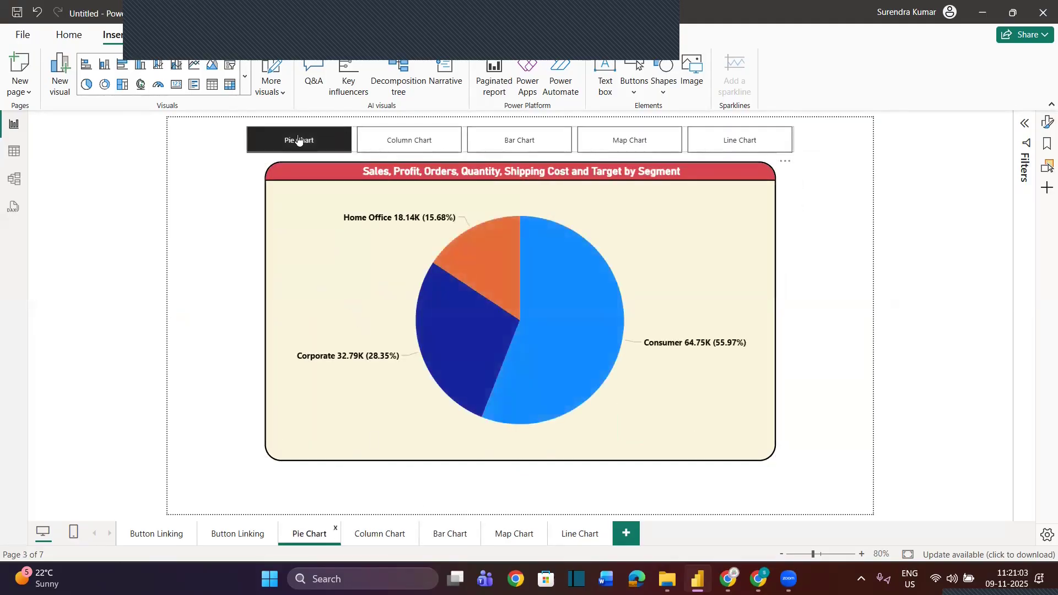
click(519, 142)
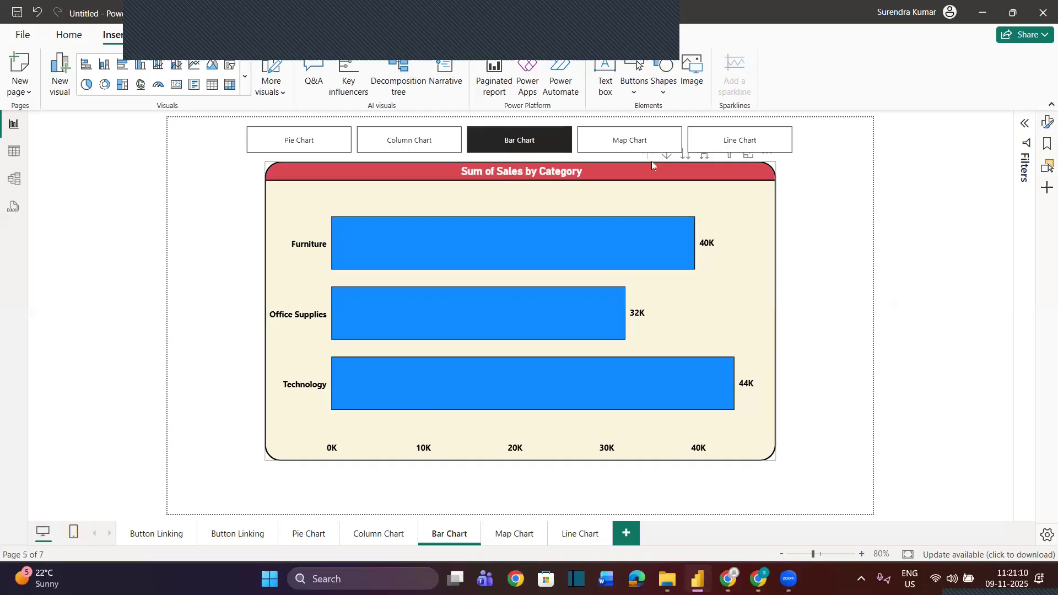
click(735, 143)
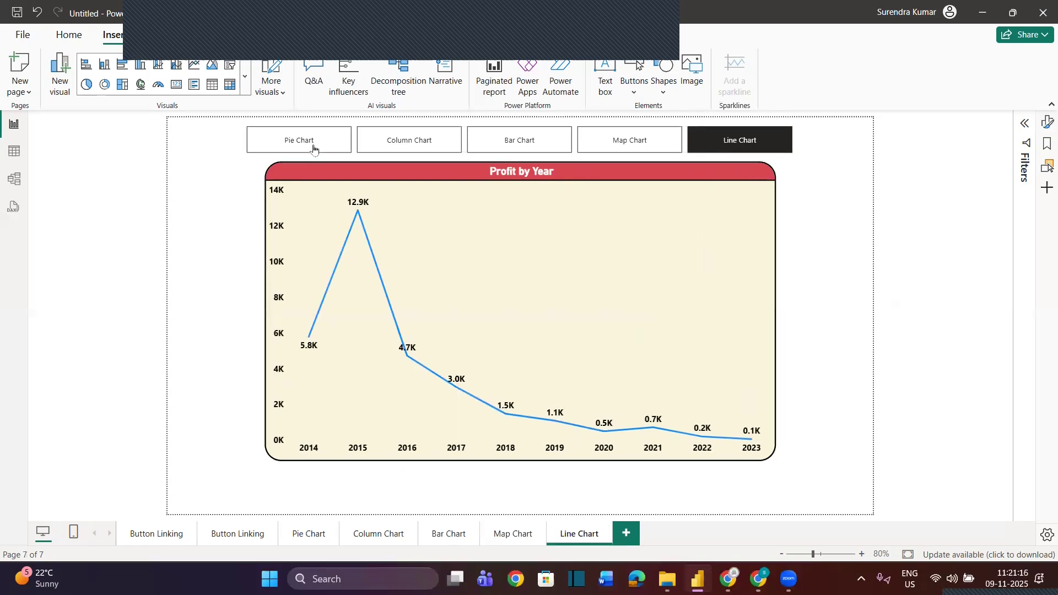
click(411, 142)
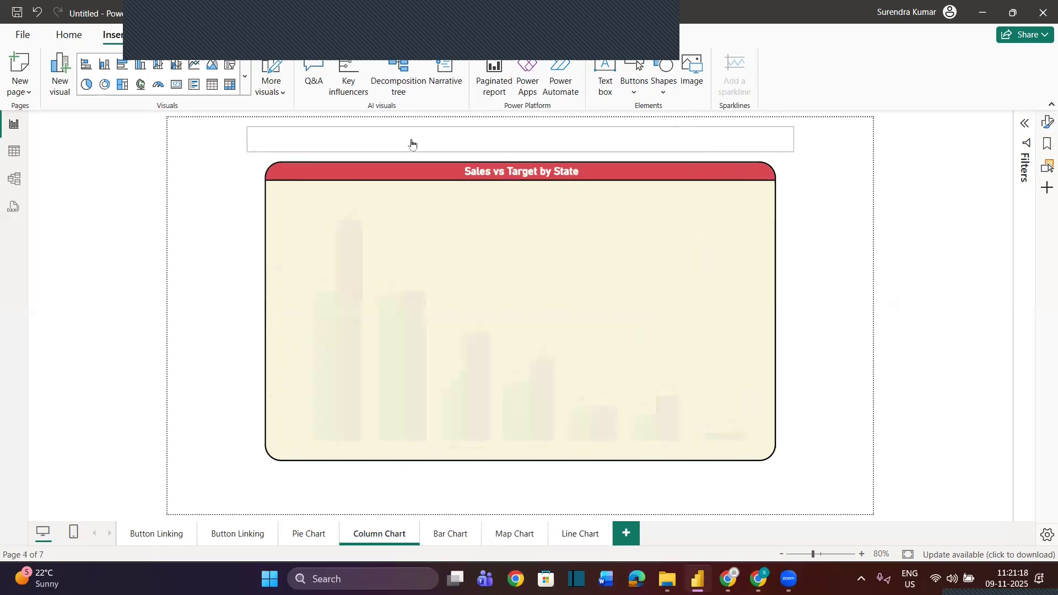
click(521, 142)
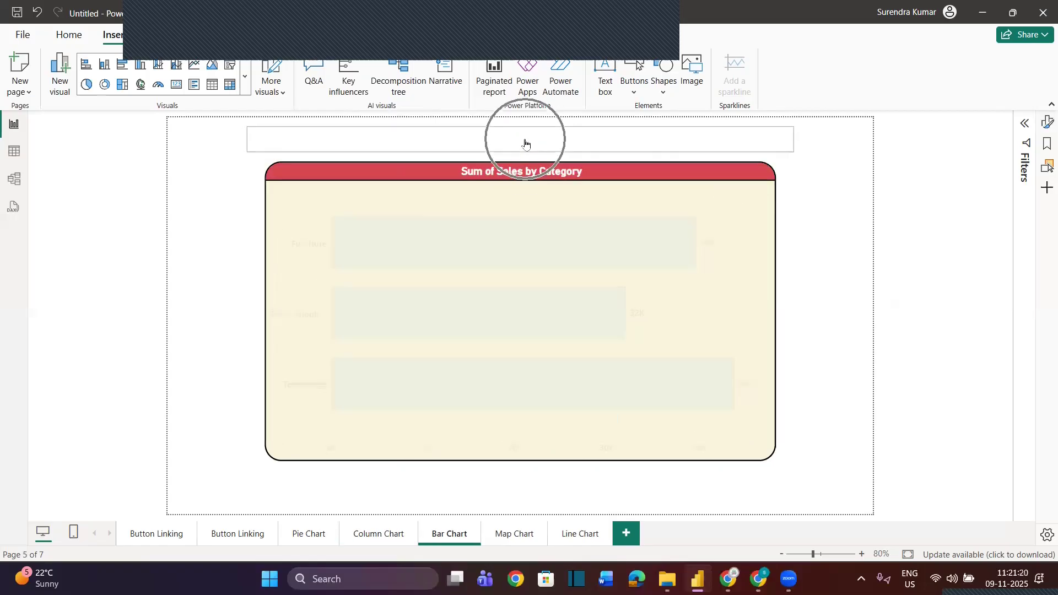
click(618, 143)
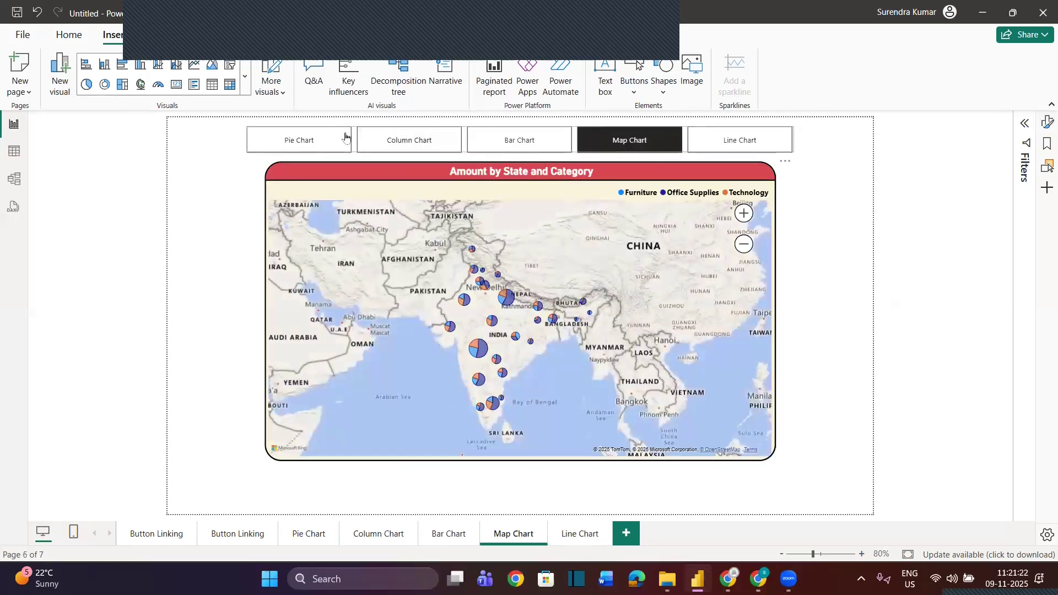
click(339, 136)
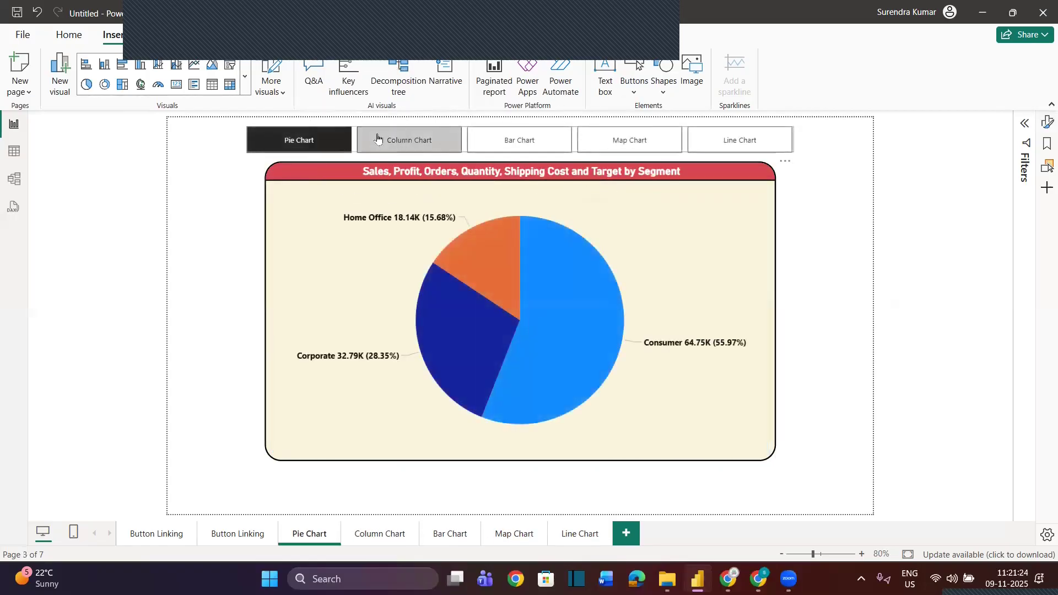
click(820, 318)
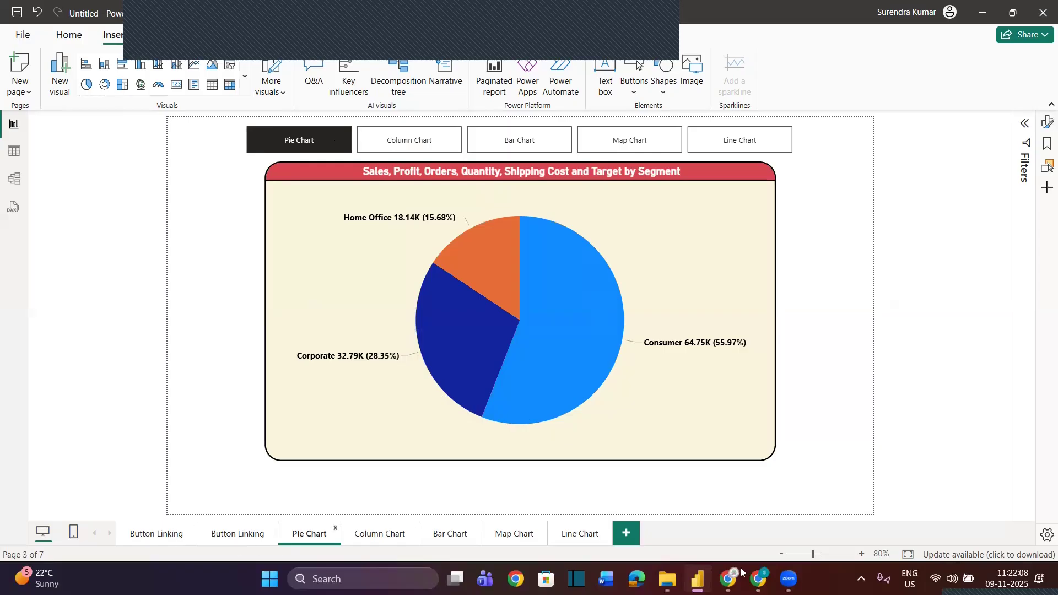
mouse_move(741, 571)
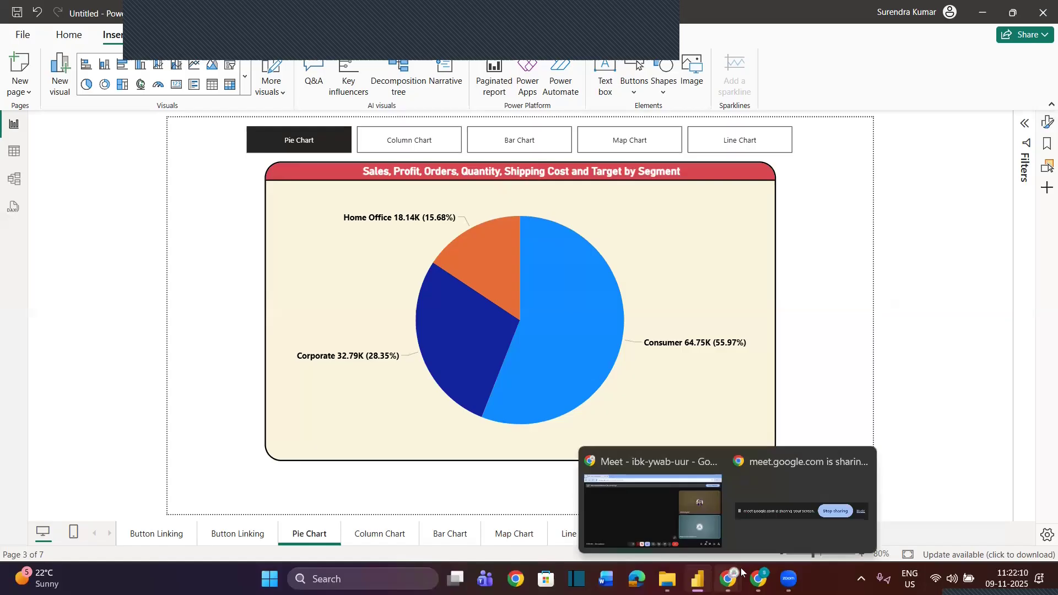